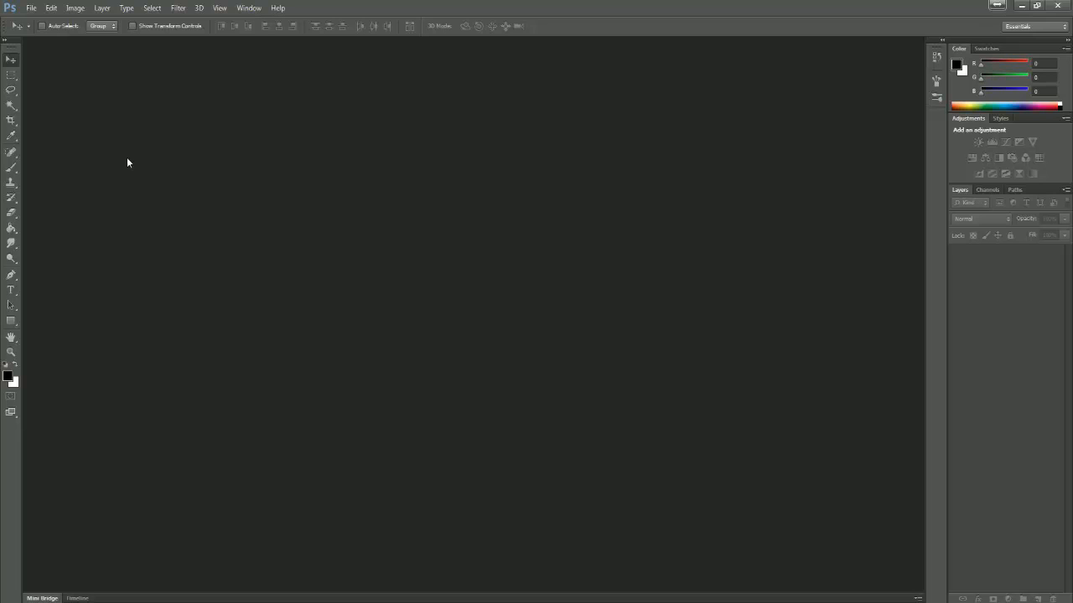
# - Start a new document named Thumbnail using the Custom preset
pyautogui.click(37, 12)
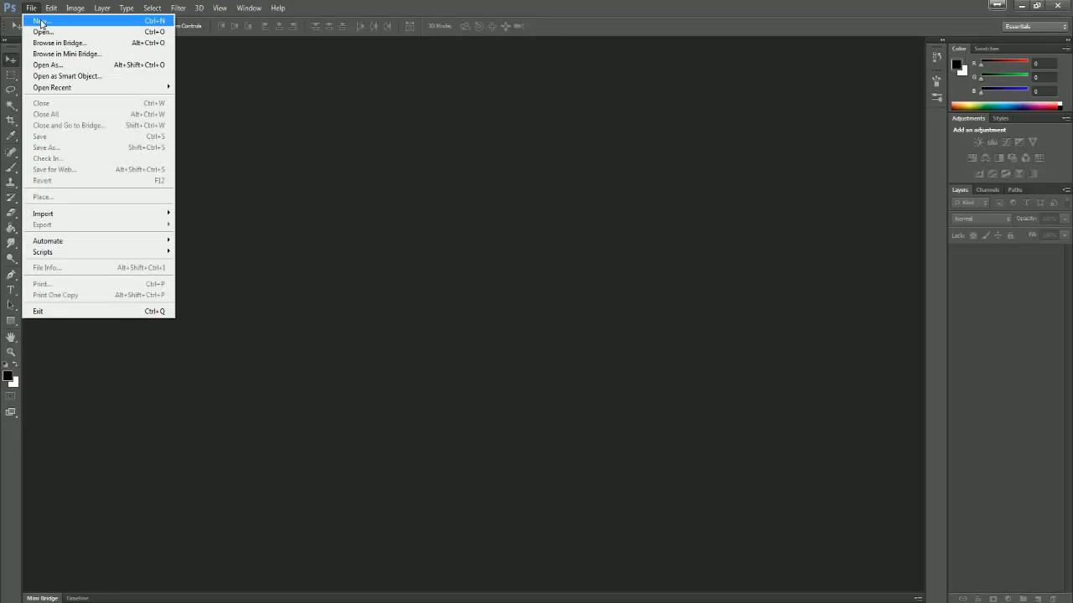
pyautogui.click(45, 22)
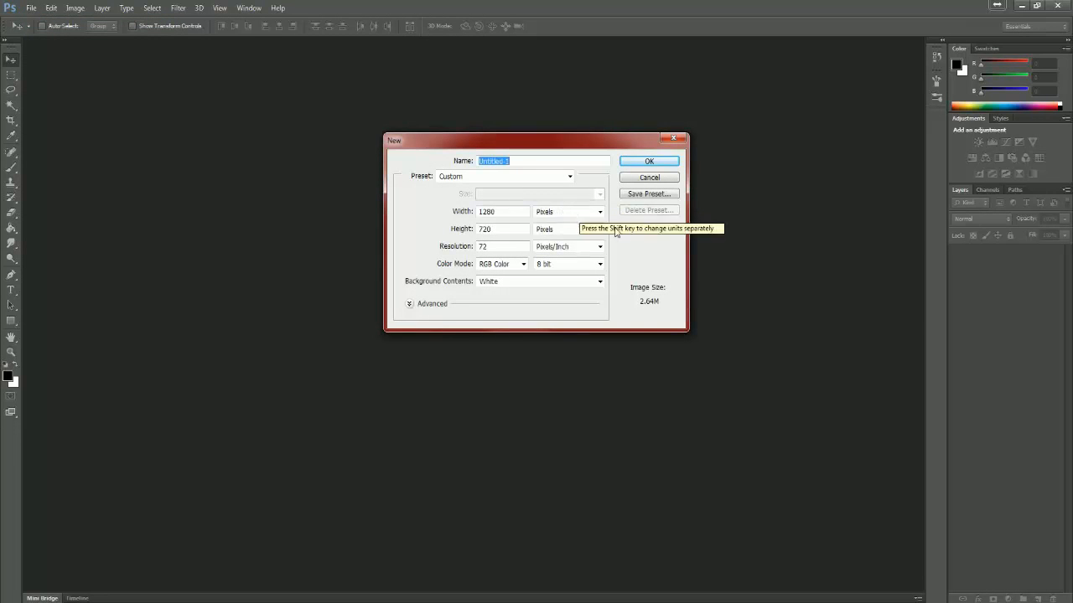
pyautogui.write('Thumbnail')
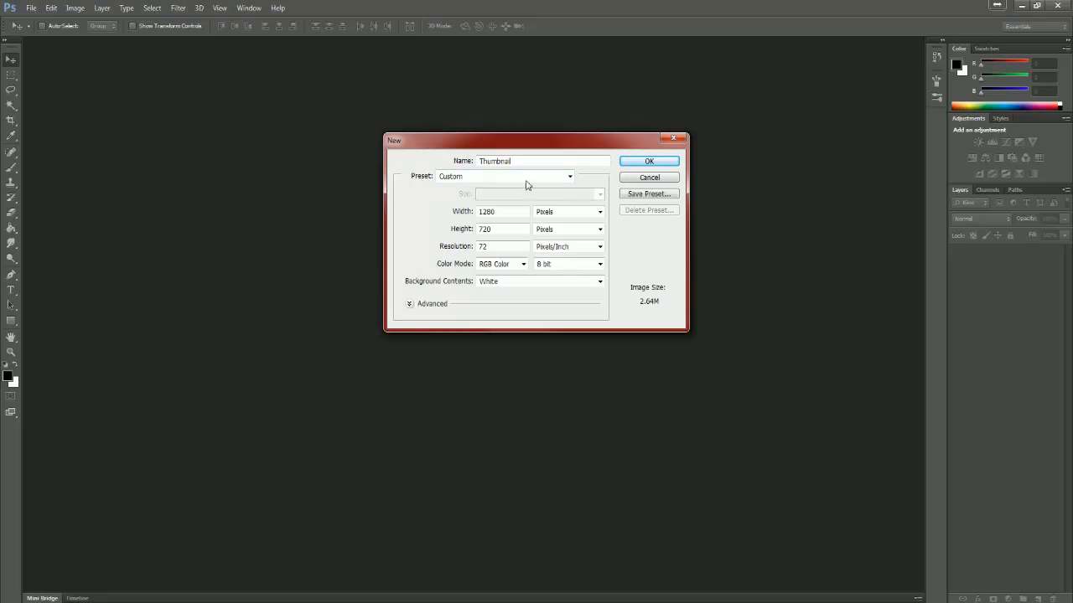
pyautogui.click(570, 177)
pyautogui.click(571, 179)
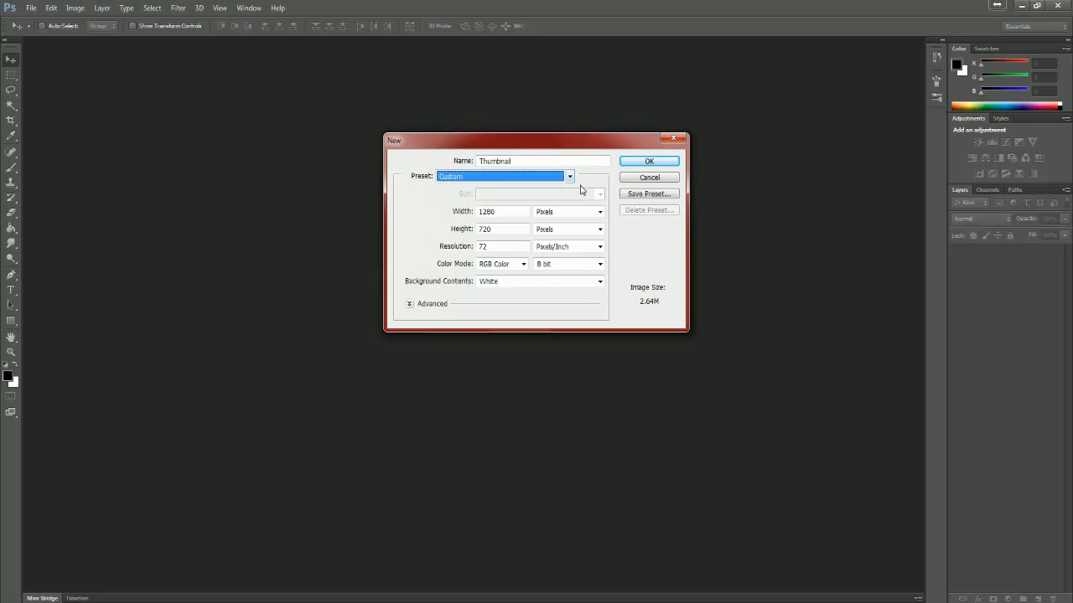
# - Set the new document's resolution to 300 pixels/inch, with RGB Color at 8 bit and white background contents
pyautogui.click(496, 211)
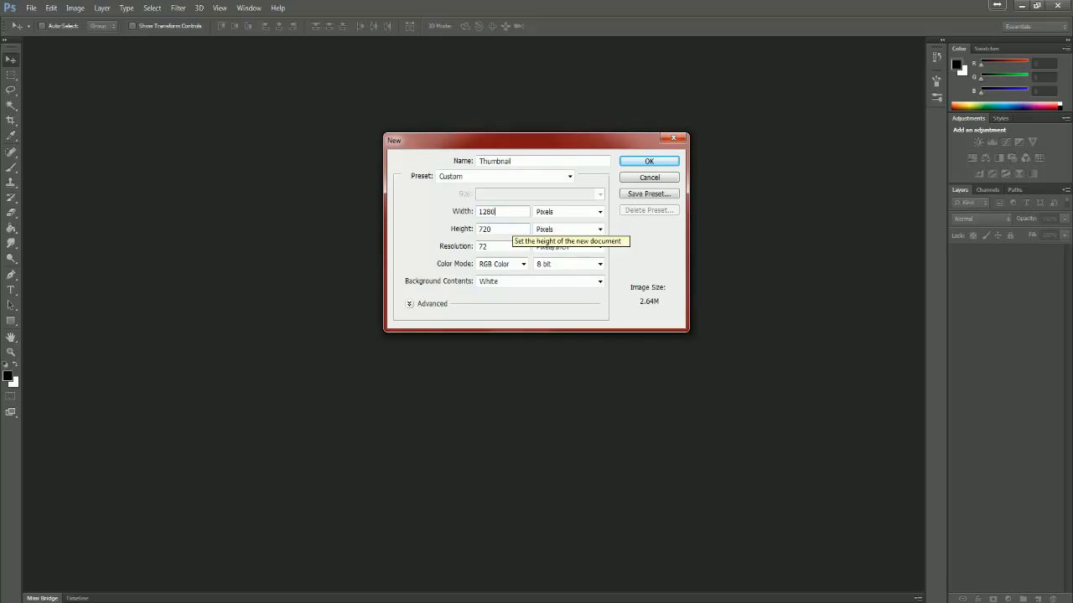
pyautogui.doubleClick(509, 246)
pyautogui.write('300')
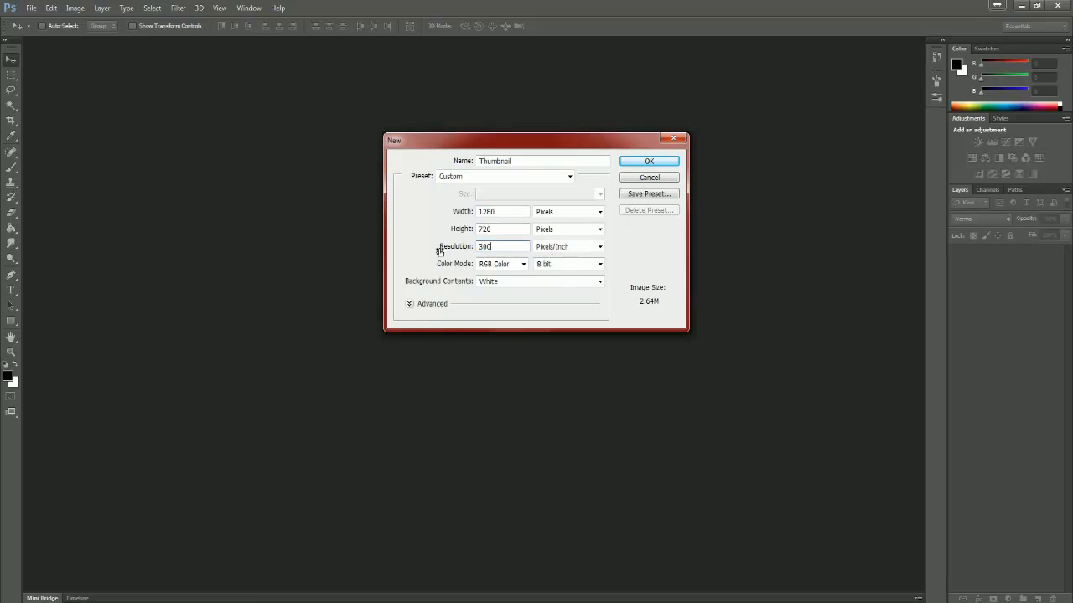
pyautogui.hotkey('ctrl', 'a')
pyautogui.click(523, 263)
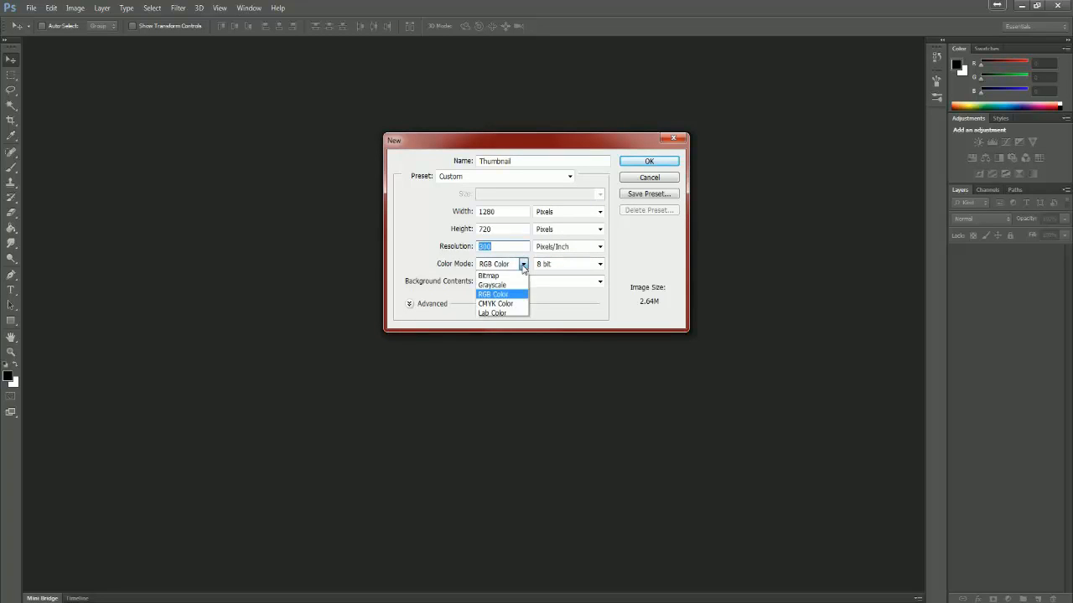
pyautogui.click(553, 264)
pyautogui.click(560, 274)
pyautogui.click(572, 283)
pyautogui.click(571, 290)
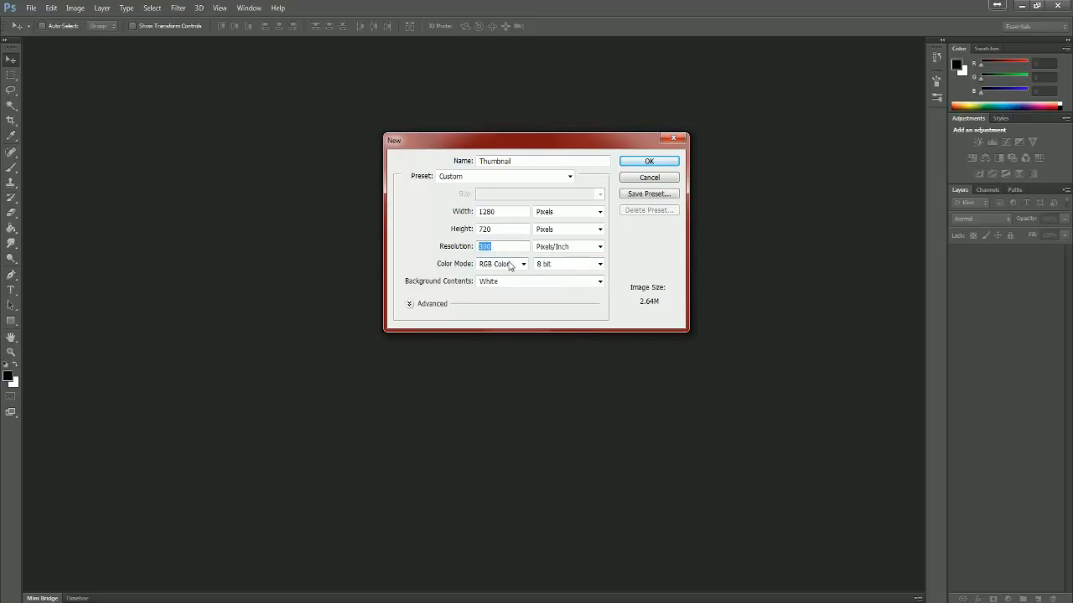
# - Choose Square Pixels and the sRGB IEC61966-2.1 profile in the advanced options and create the document
pyautogui.click(409, 305)
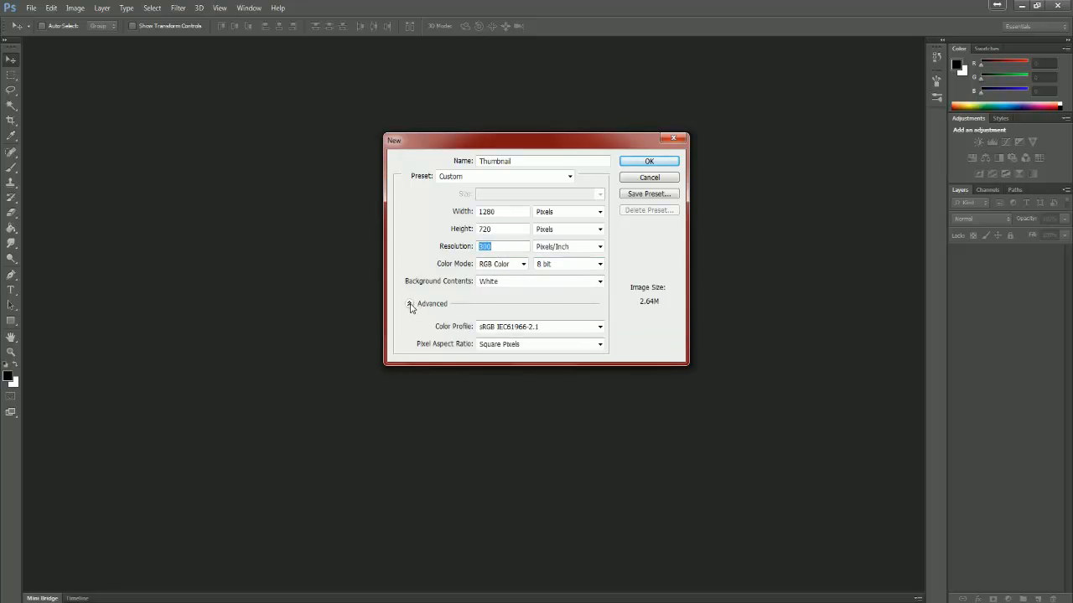
pyautogui.click(600, 344)
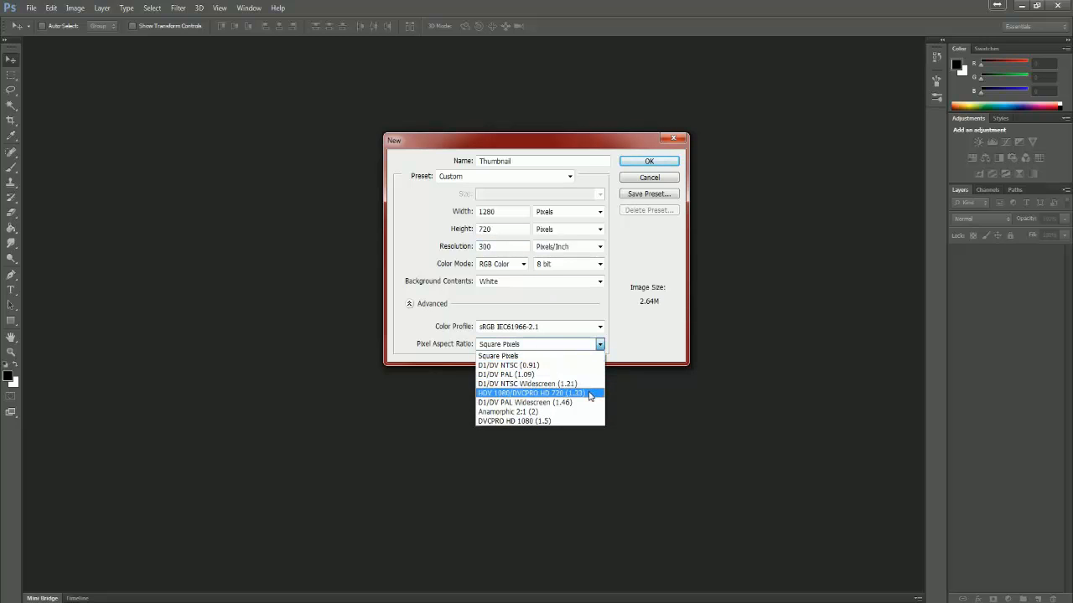
pyautogui.click(589, 393)
pyautogui.click(598, 346)
pyautogui.click(584, 356)
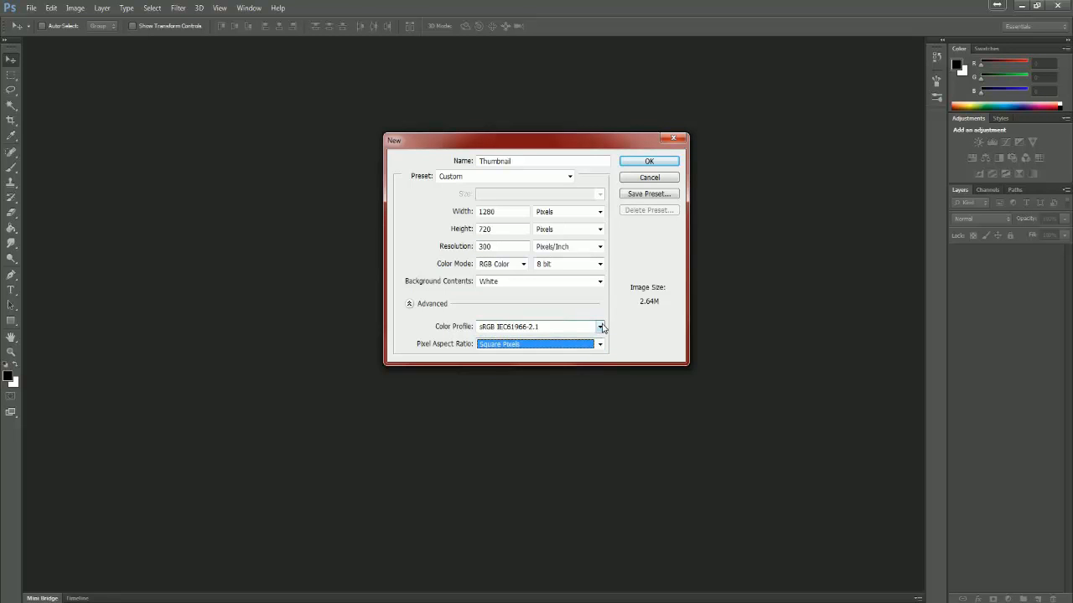
pyautogui.click(600, 327)
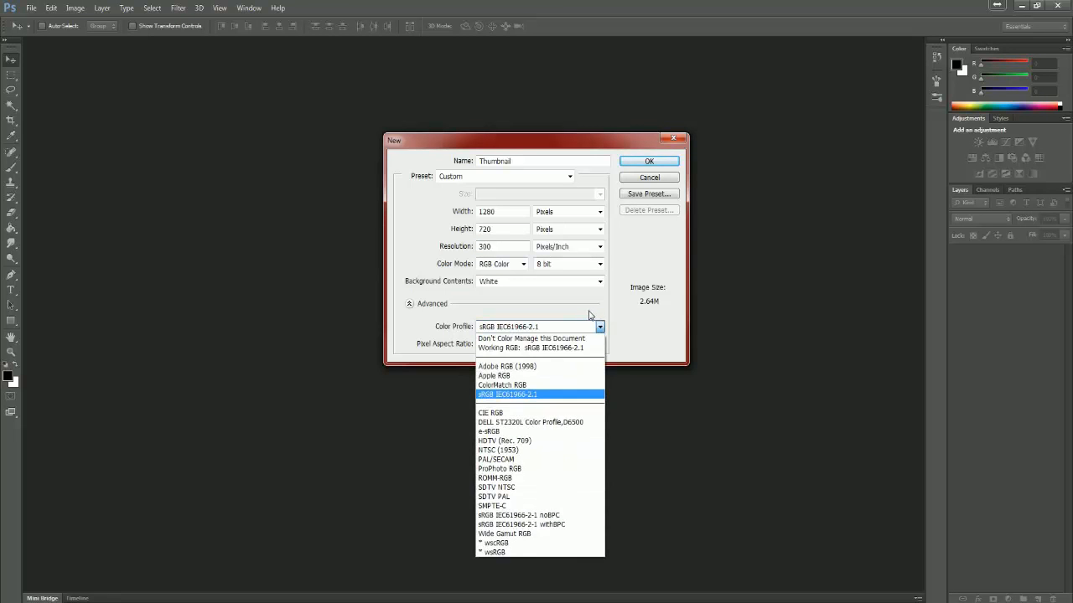
pyautogui.click(587, 315)
pyautogui.click(642, 163)
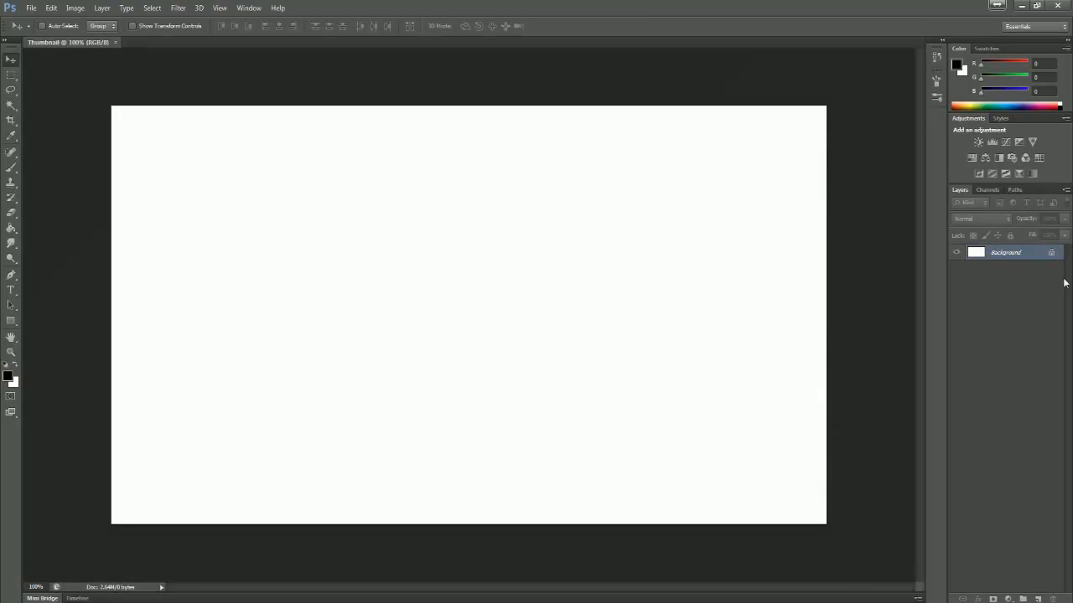
# - Convert the locked Background into a regular layer named Base
pyautogui.doubleClick(1054, 254)
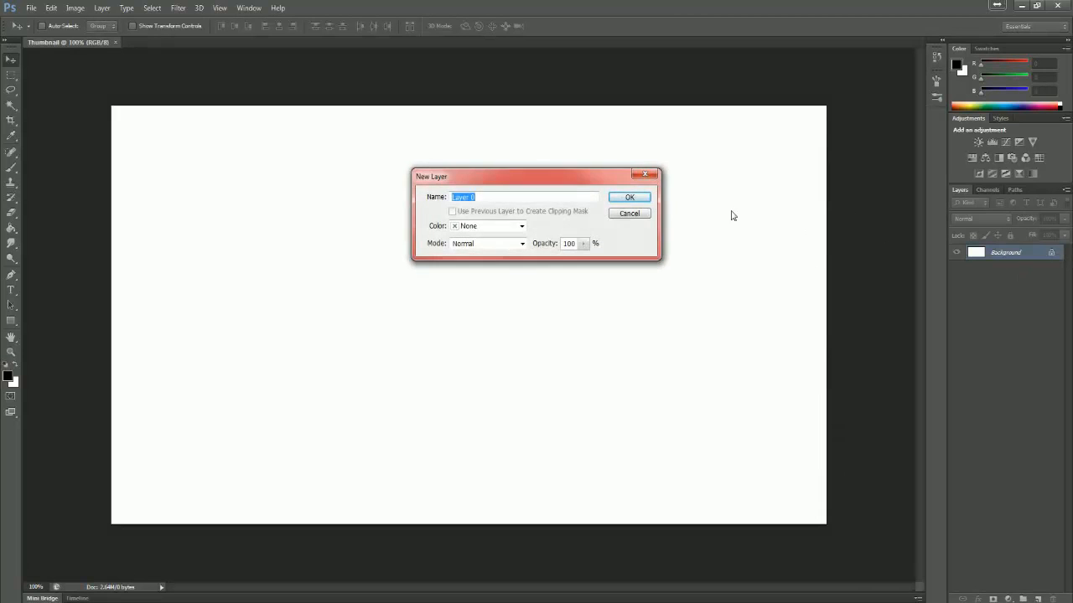
pyautogui.write('Base')
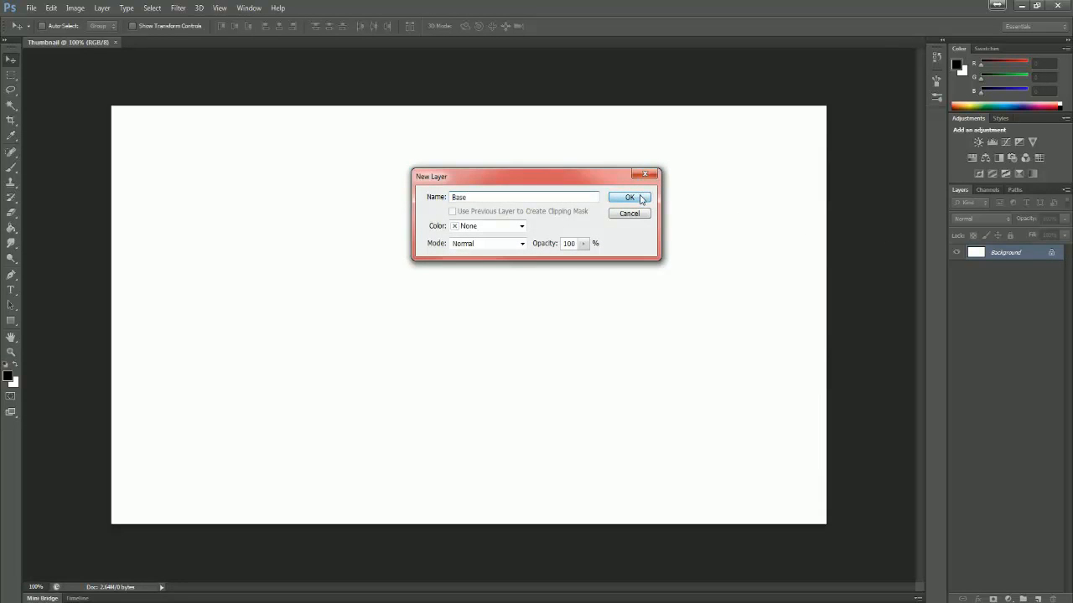
pyautogui.click(638, 199)
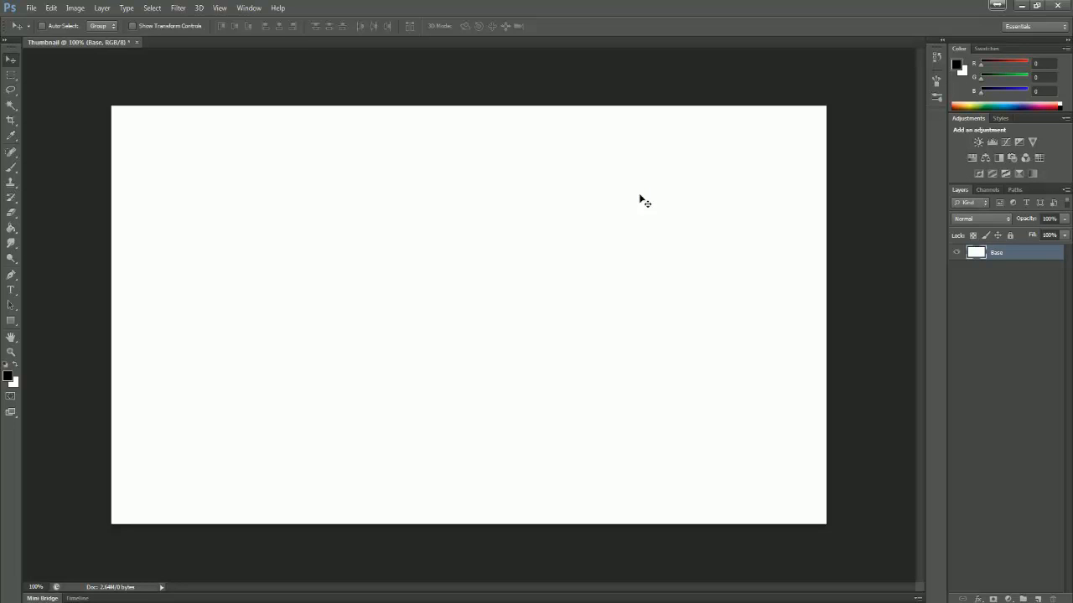
# - Fill the Base layer with black using the Paint Bucket Tool
pyautogui.click(11, 230)
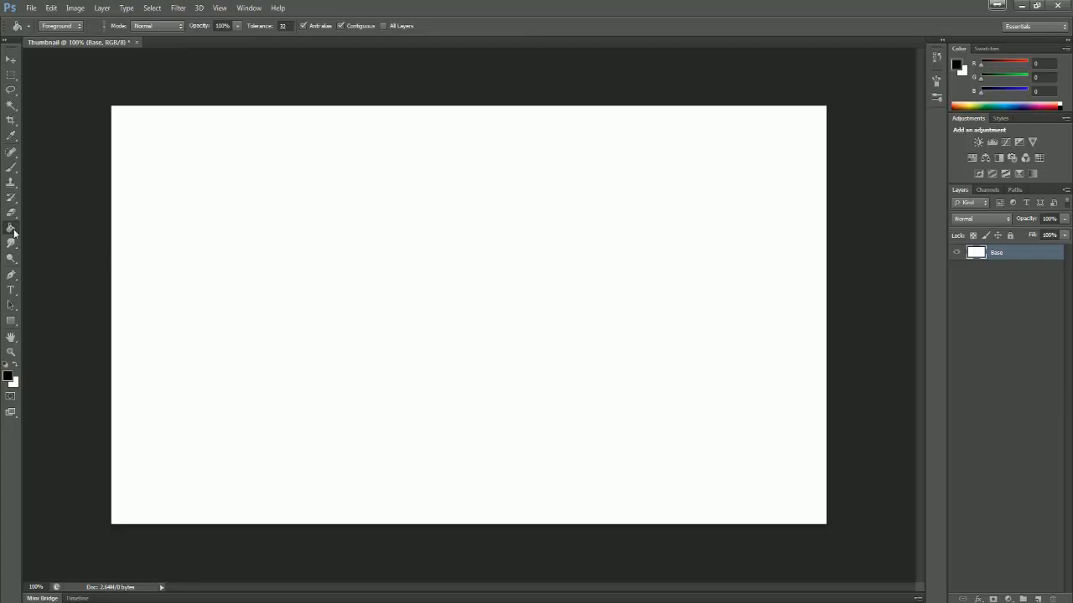
pyautogui.click(13, 232)
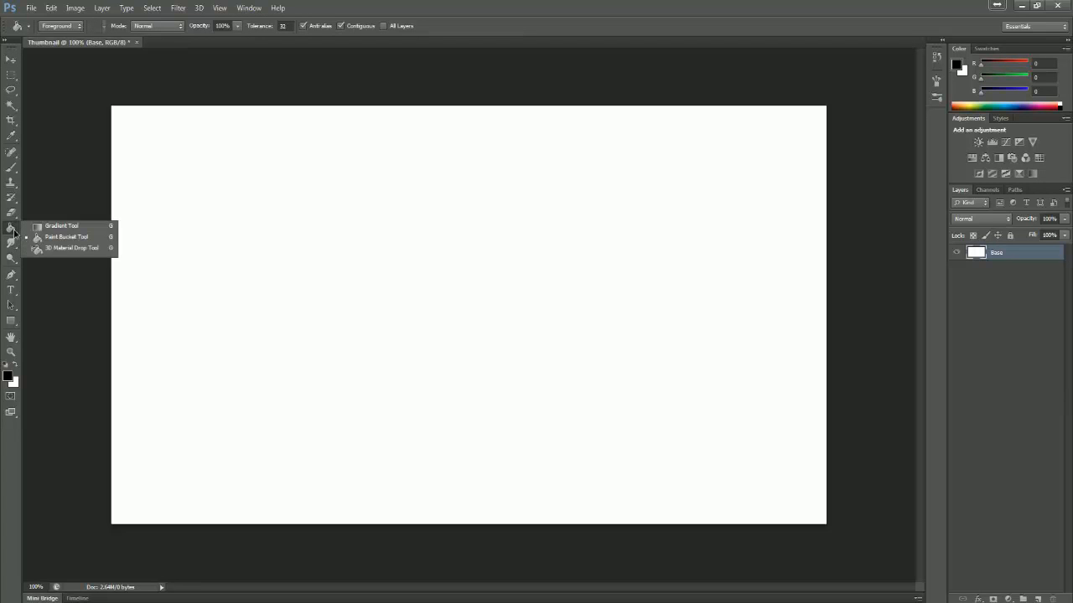
pyautogui.click(86, 227)
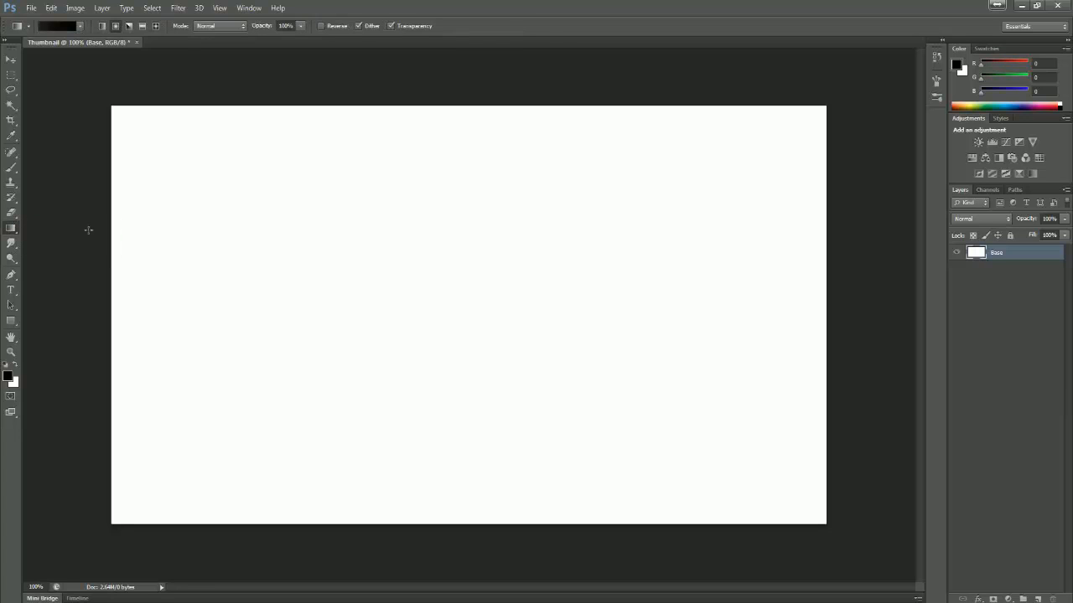
pyautogui.click(15, 232)
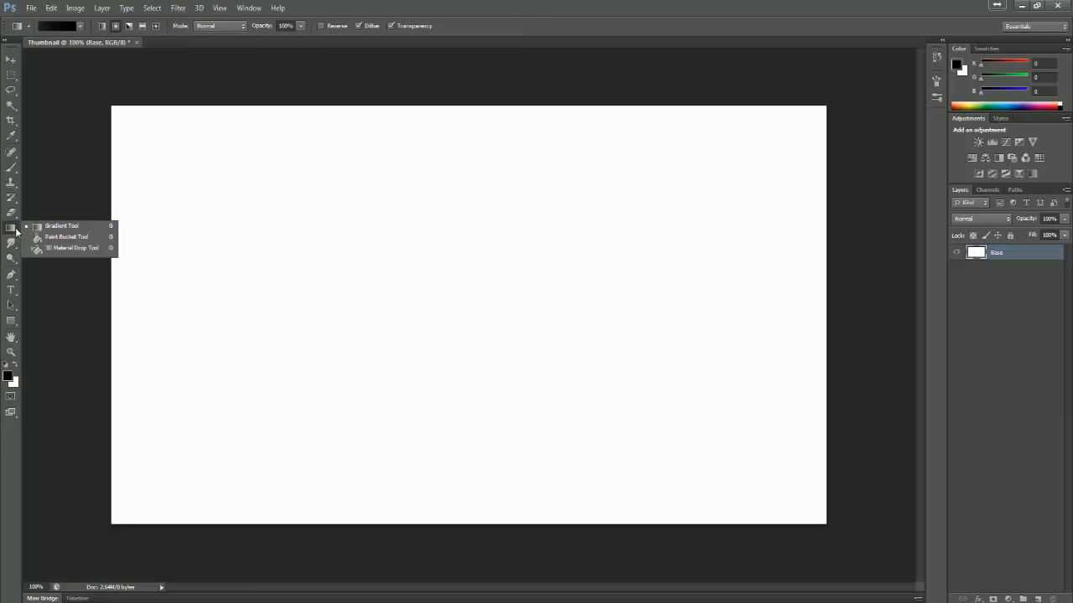
pyautogui.click(77, 238)
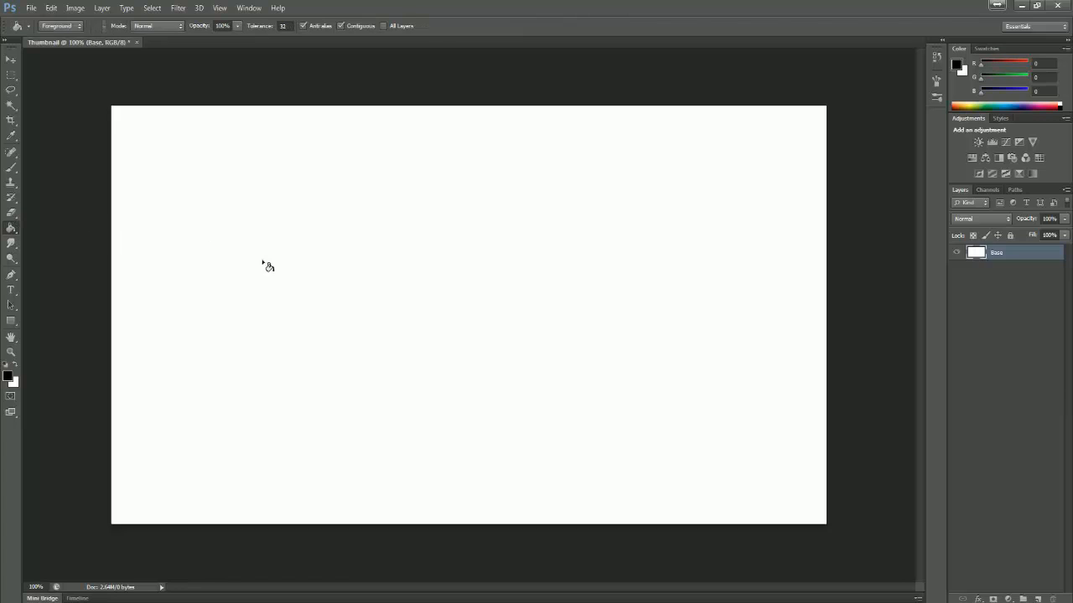
pyautogui.click(268, 266)
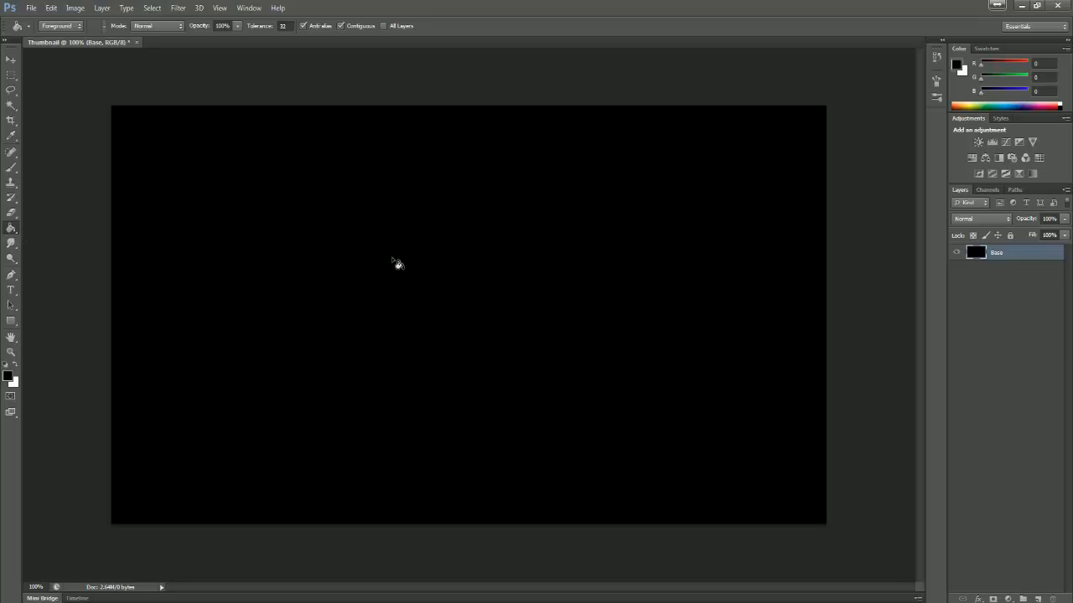
# - Open the Base layer's Layer Style settings and examine its general and advanced blending options
pyautogui.doubleClick(1057, 258)
pyautogui.moveTo(916, 295); pyautogui.dragTo(807, 219)
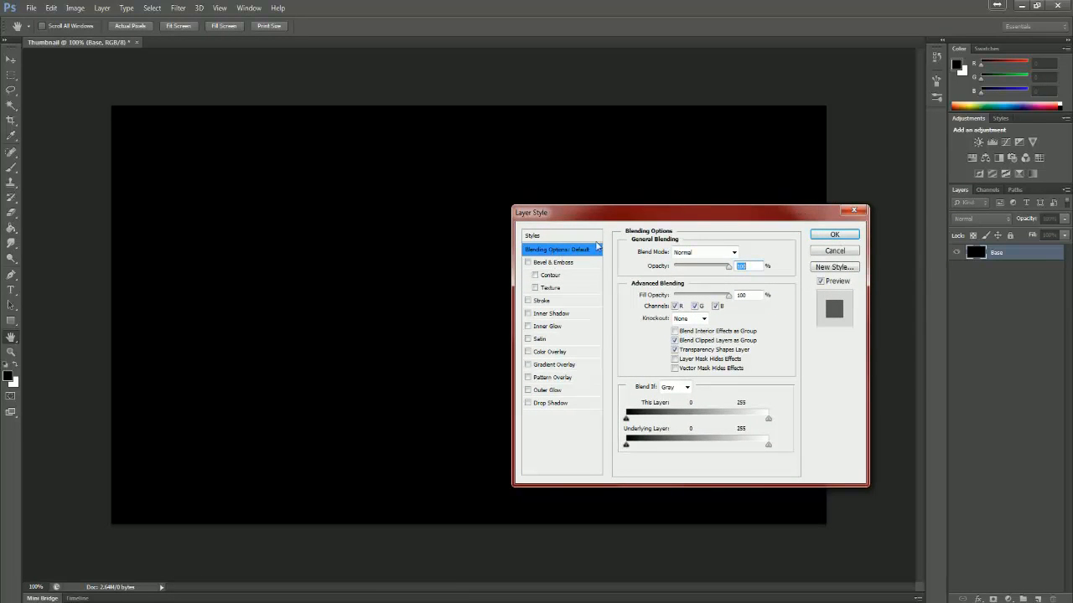
pyautogui.click(698, 253)
pyautogui.click(704, 253)
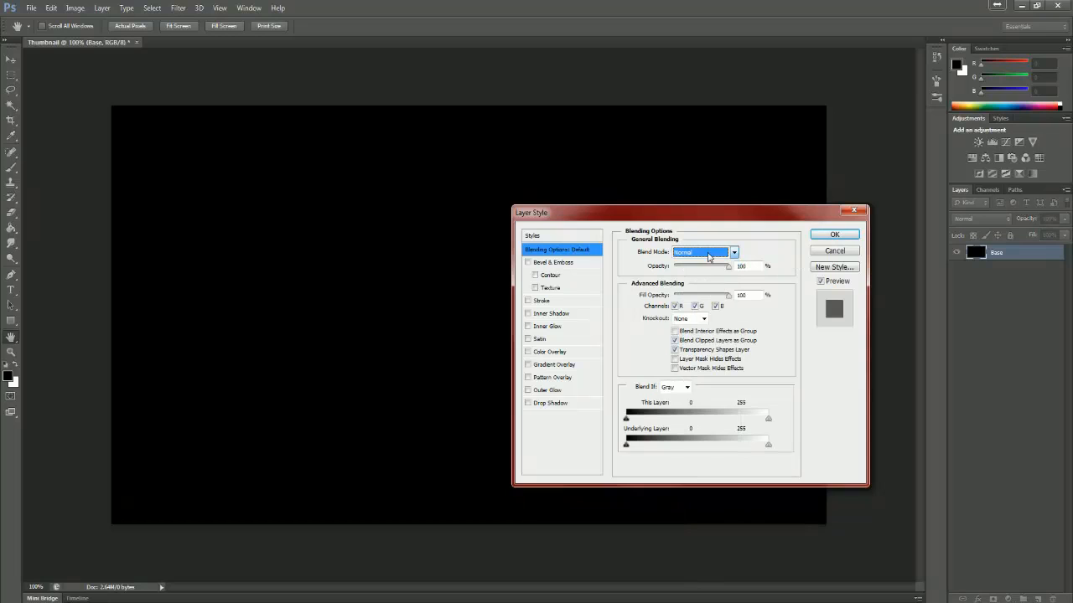
pyautogui.click(715, 306)
pyautogui.click(716, 307)
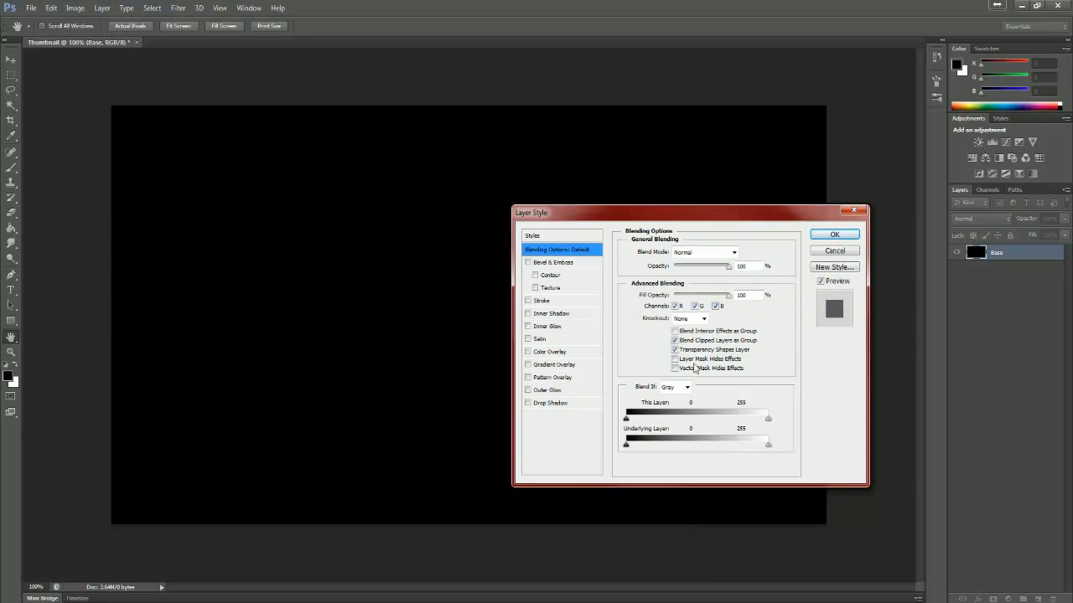
pyautogui.click(698, 266)
pyautogui.moveTo(697, 266); pyautogui.dragTo(729, 295)
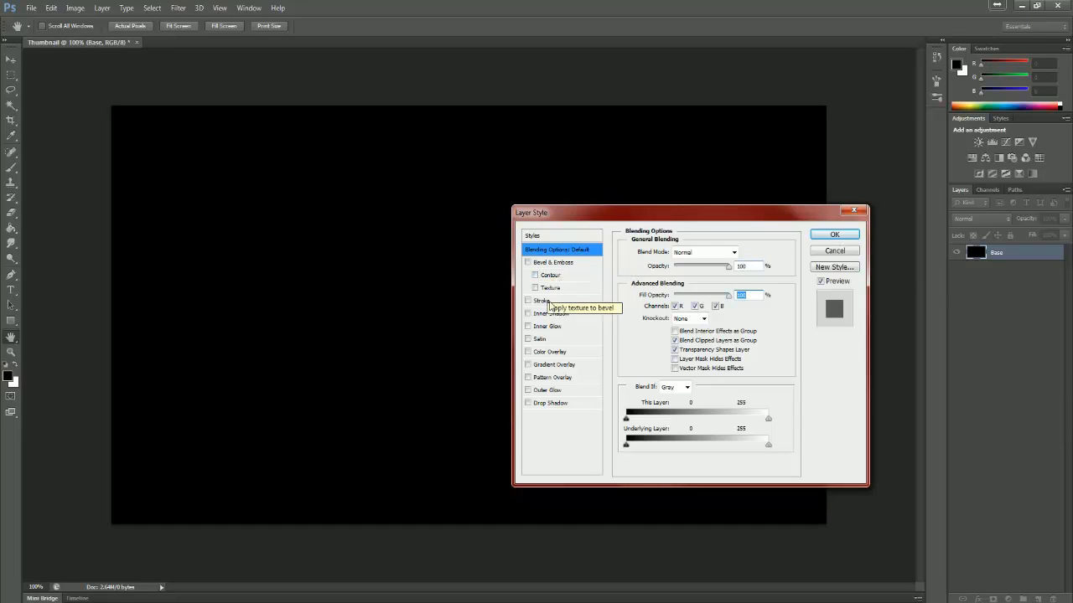
# - Enable Color Overlay, Gradient Overlay and Pattern Overlay on the Base layer and show the pattern settings
pyautogui.click(528, 353)
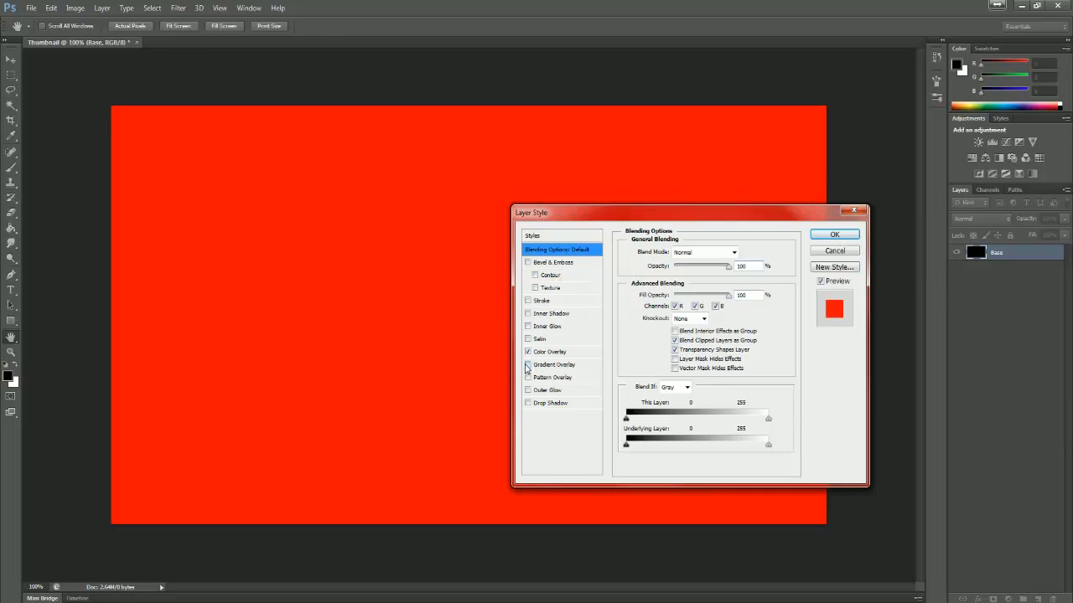
pyautogui.click(528, 365)
pyautogui.click(528, 377)
pyautogui.click(541, 380)
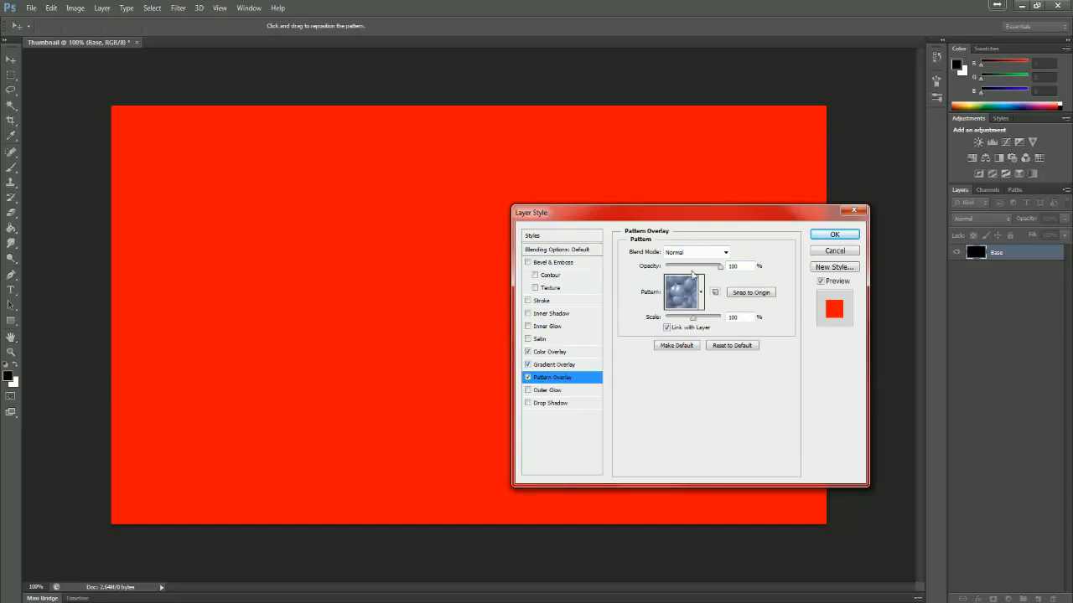
# - Lower the Pattern Overlay opacity to 65%, the Gradient Overlay opacity to 68%, and reduce the Color Overlay opacity
pyautogui.moveTo(710, 268); pyautogui.dragTo(701, 268)
pyautogui.click(569, 366)
pyautogui.moveTo(713, 269); pyautogui.dragTo(701, 268)
pyautogui.click(567, 352)
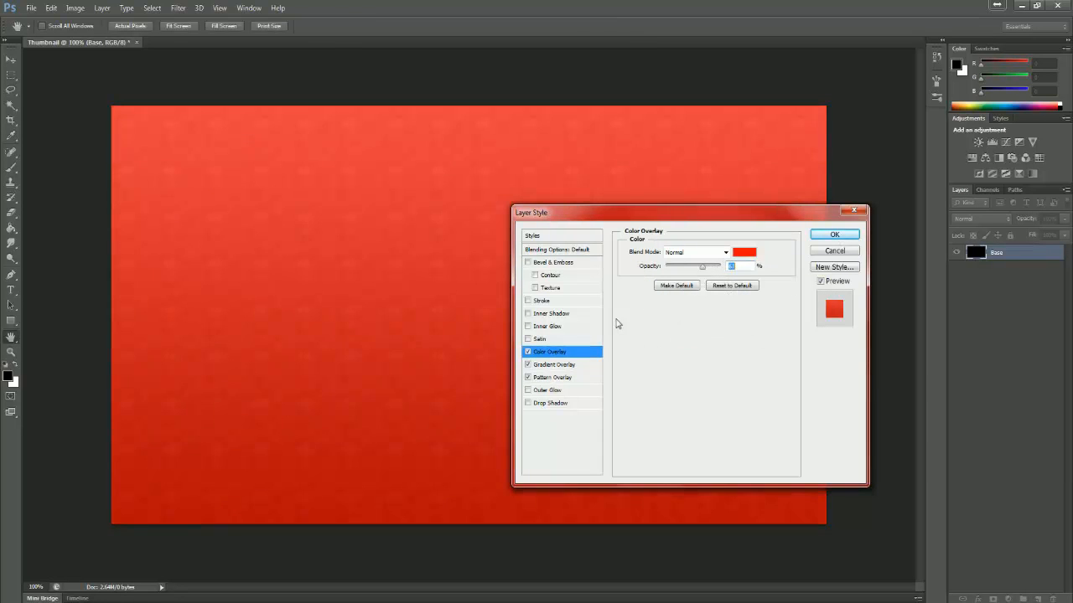
# - Change the Pattern Overlay's pattern to the gray stone texture at the end of the pattern list
pyautogui.click(568, 379)
pyautogui.click(698, 293)
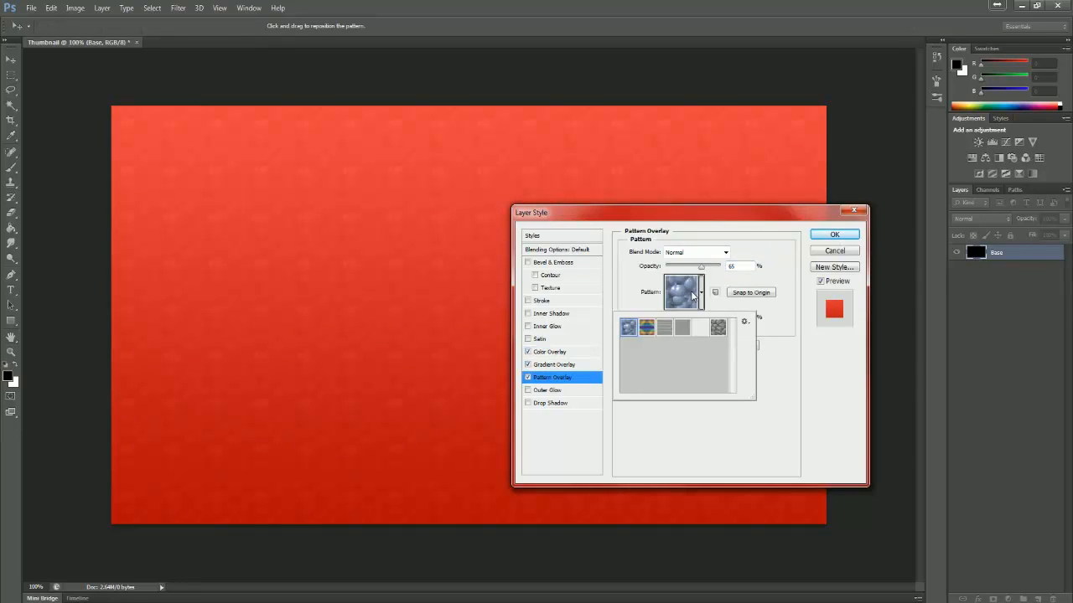
pyautogui.click(718, 329)
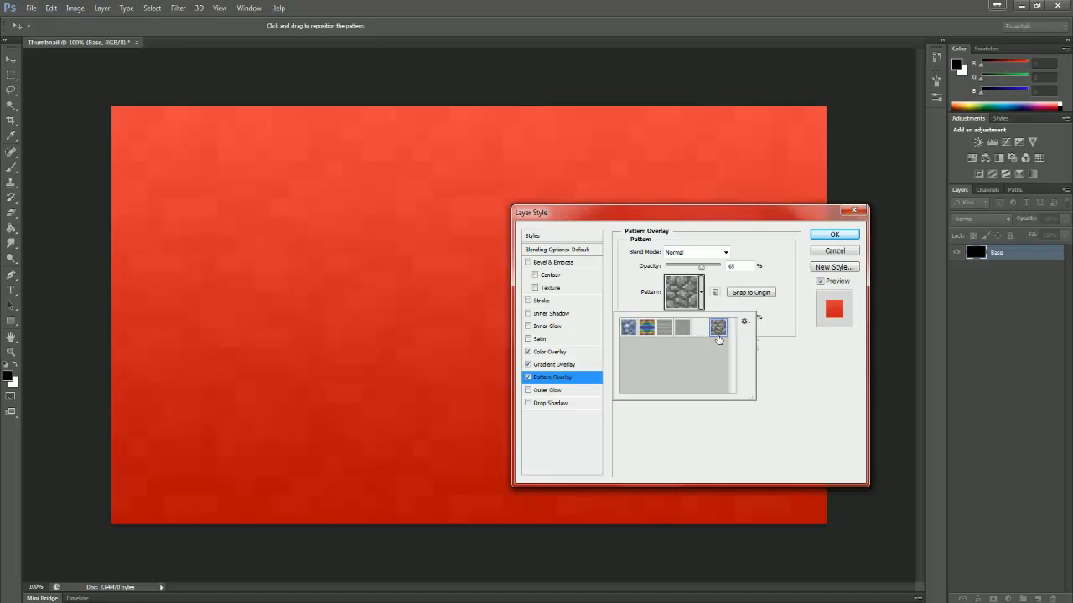
pyautogui.click(772, 426)
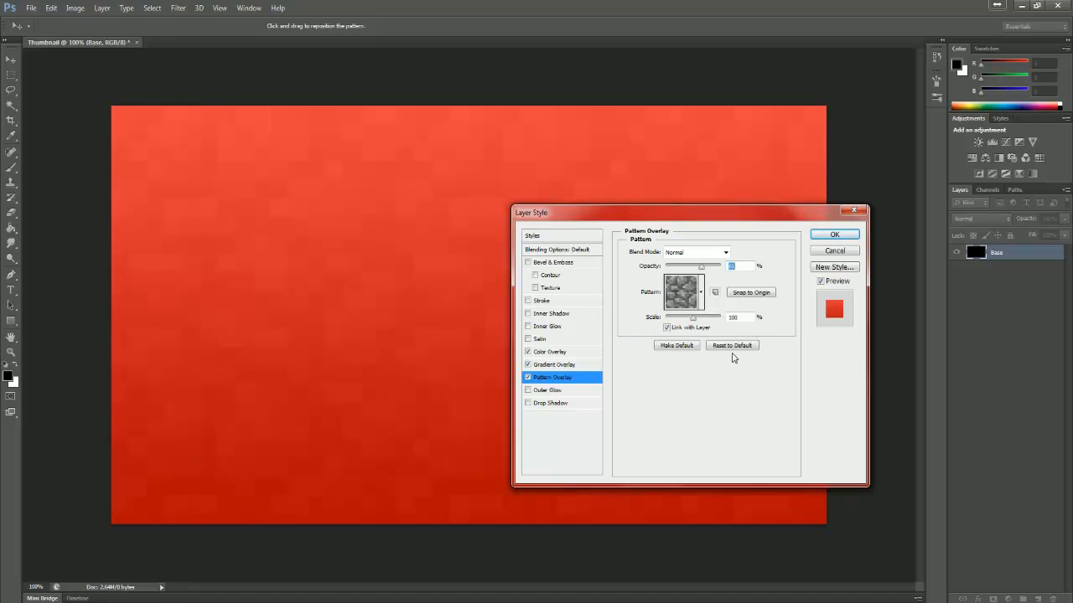
# - Reduce the Gradient Overlay and Color Overlay opacities further so that the stone pattern shows through more strongly
pyautogui.click(577, 366)
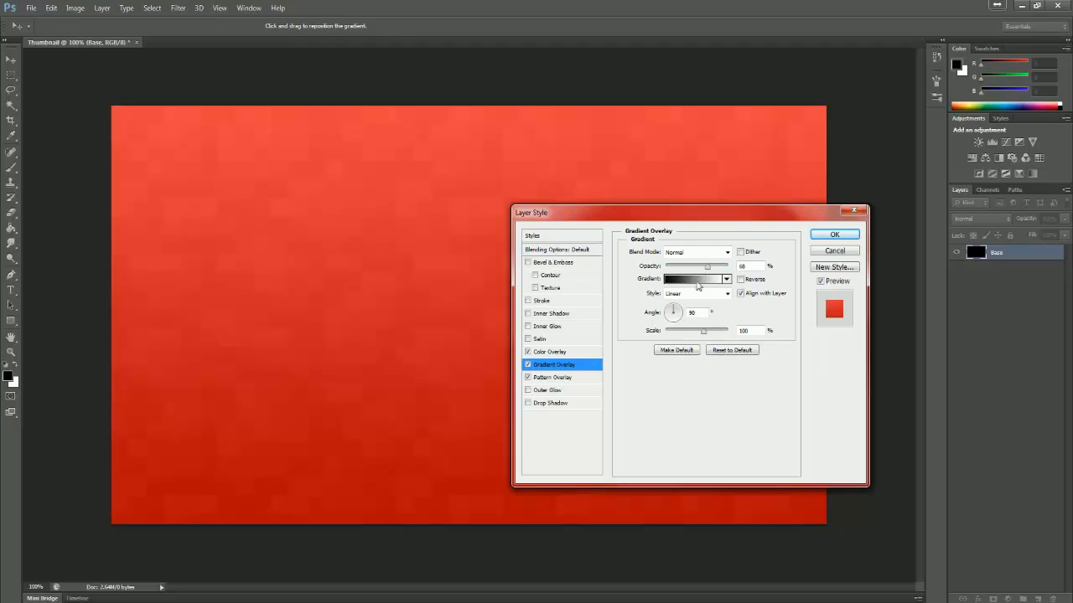
pyautogui.click(704, 268)
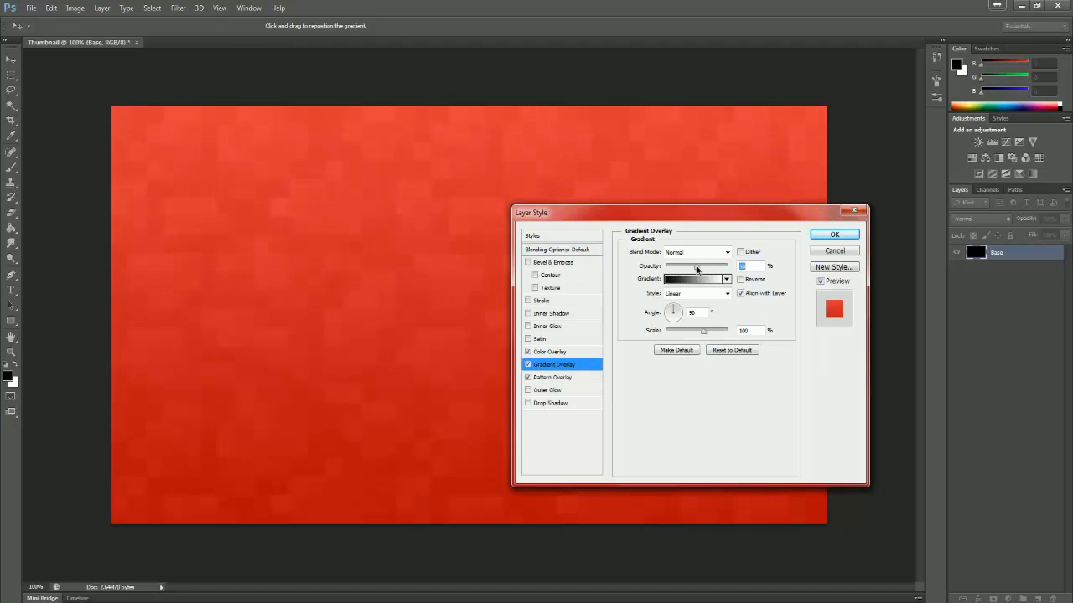
pyautogui.click(561, 352)
pyautogui.moveTo(704, 270); pyautogui.dragTo(696, 269)
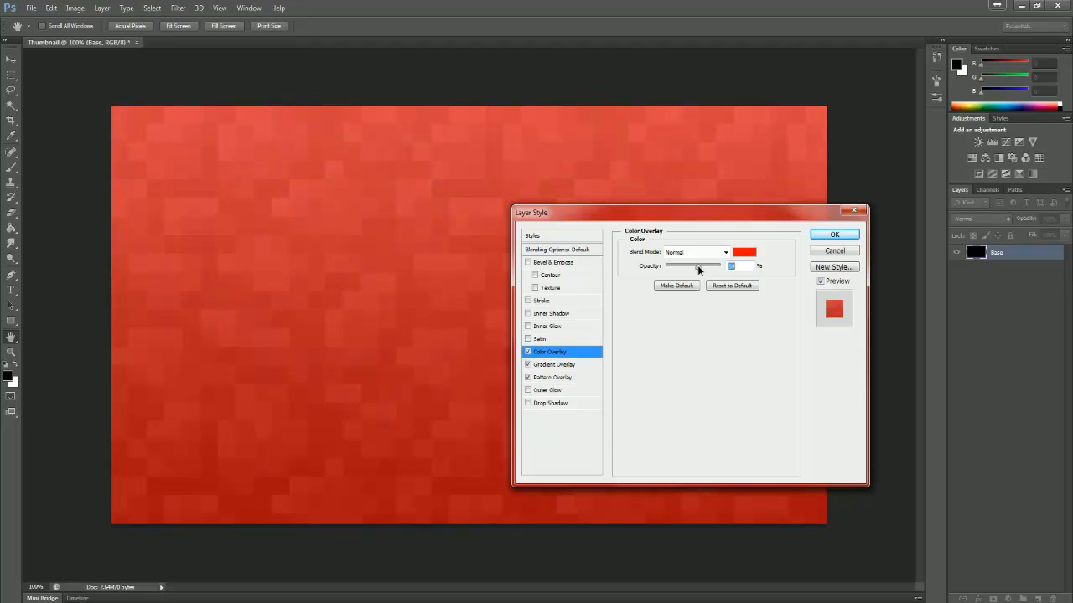
# - Try other patterns for the Pattern Overlay and choose the fine gray texture, fourth in the pattern list
pyautogui.click(564, 380)
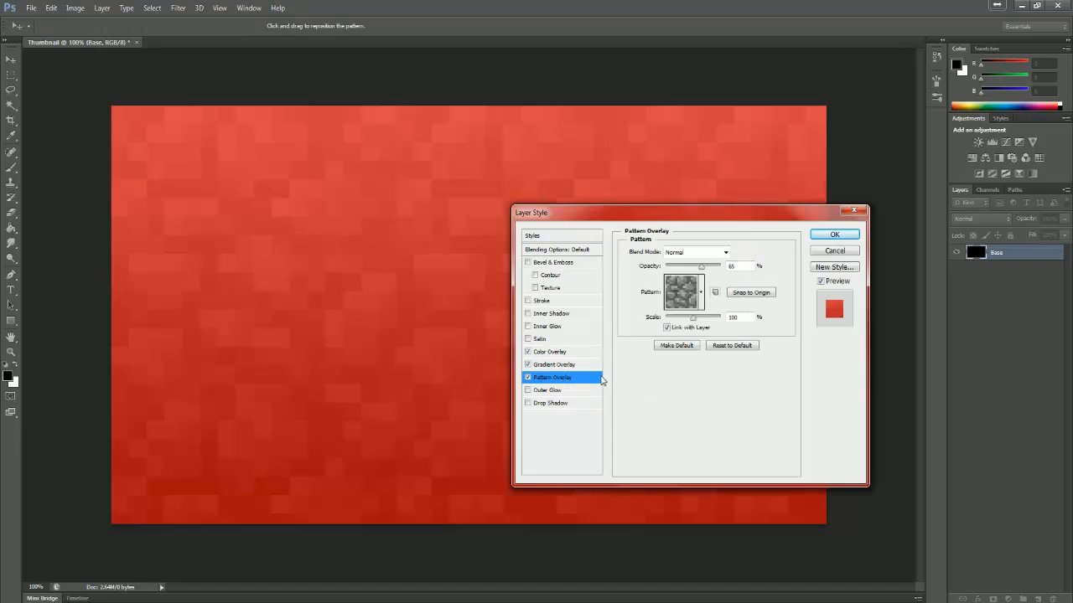
pyautogui.click(695, 300)
pyautogui.click(628, 327)
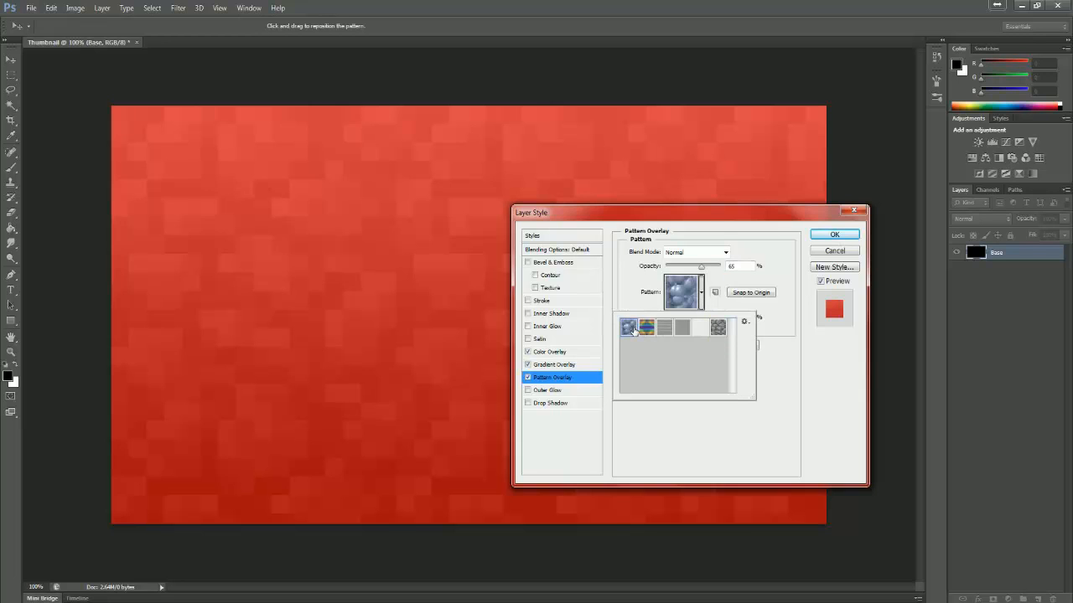
pyautogui.click(684, 294)
pyautogui.click(686, 299)
pyautogui.click(663, 327)
pyautogui.click(683, 326)
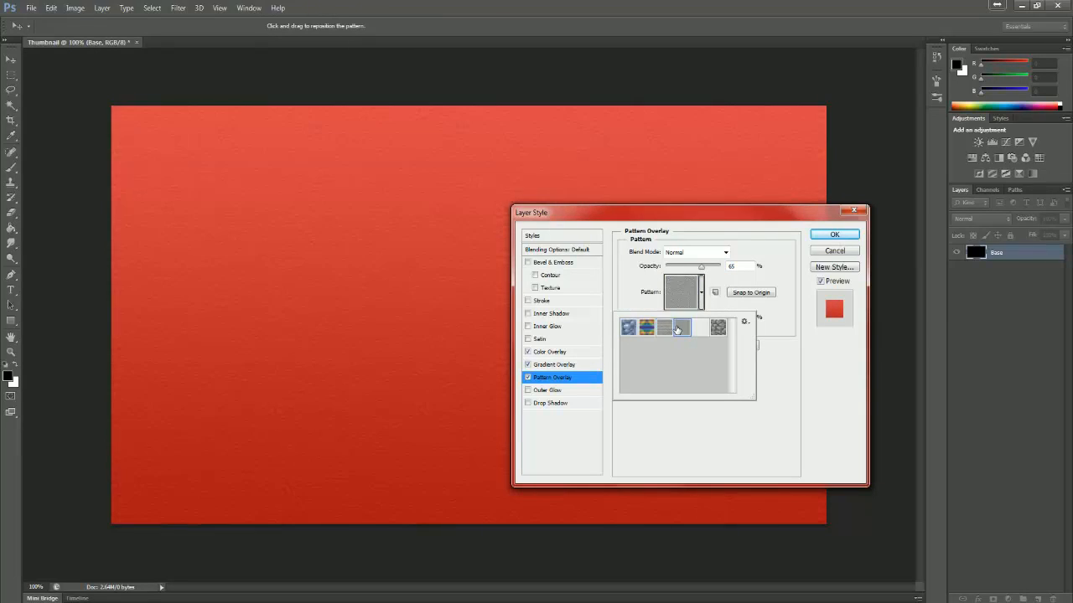
pyautogui.click(763, 371)
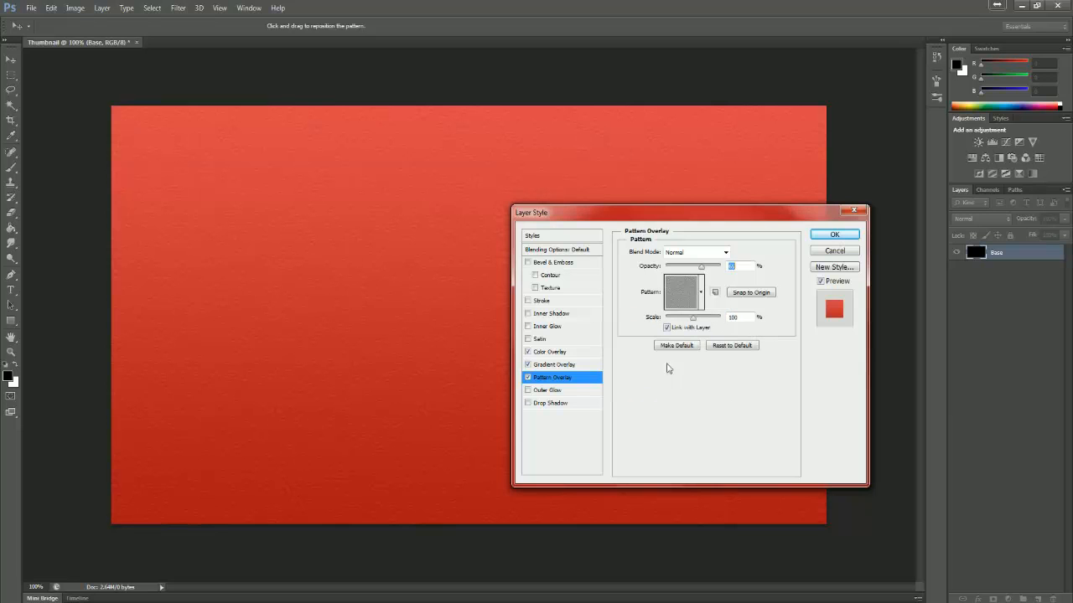
# - Disable the Color, Gradient and Pattern Overlays on the Base layer and discard the layer style changes
pyautogui.click(528, 352)
pyautogui.click(528, 365)
pyautogui.click(528, 377)
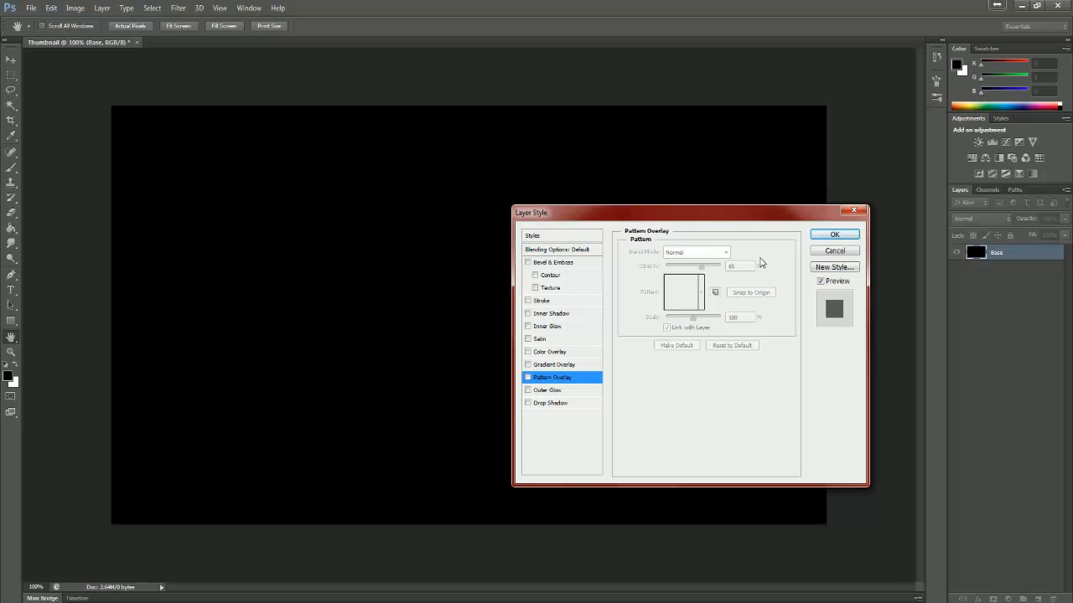
pyautogui.click(834, 250)
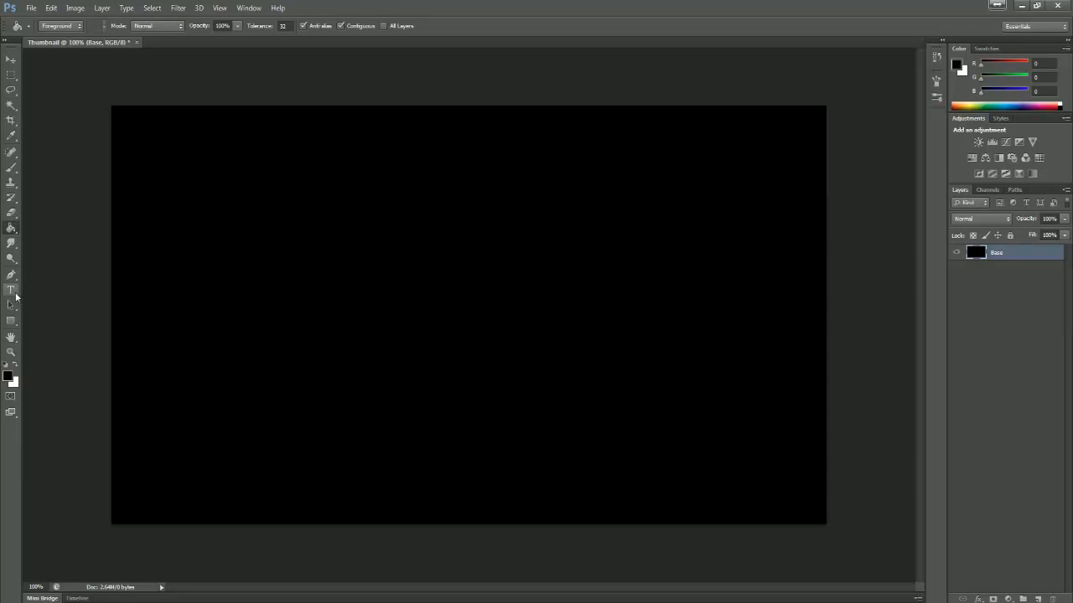
# - Add a horizontal text layer reading "Thumbnail" on the black canvas with the font size set to 100 pt
pyautogui.click(15, 295)
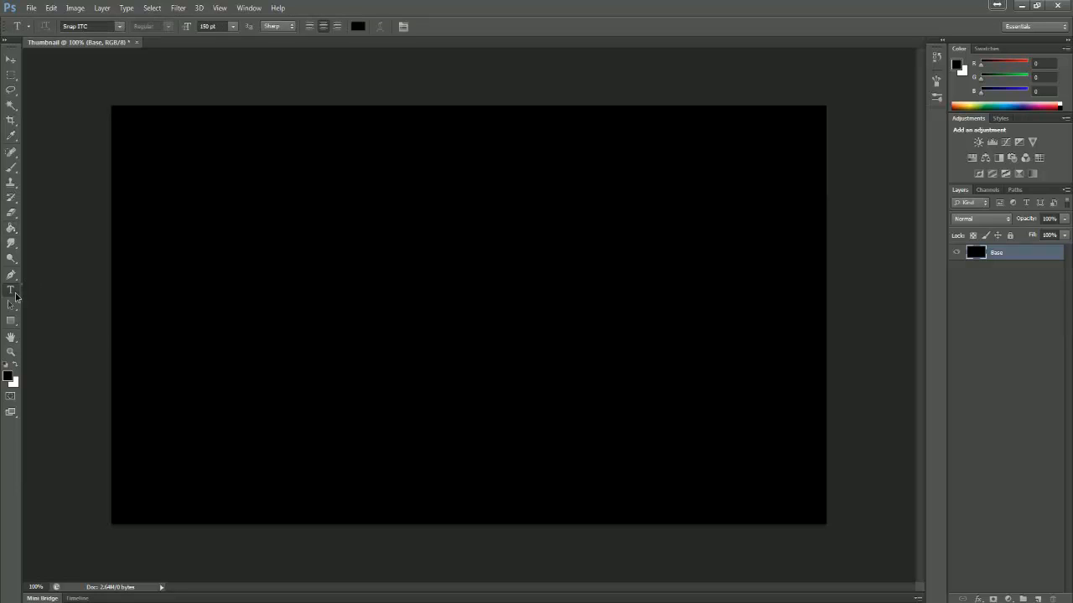
pyautogui.rightClick(15, 295)
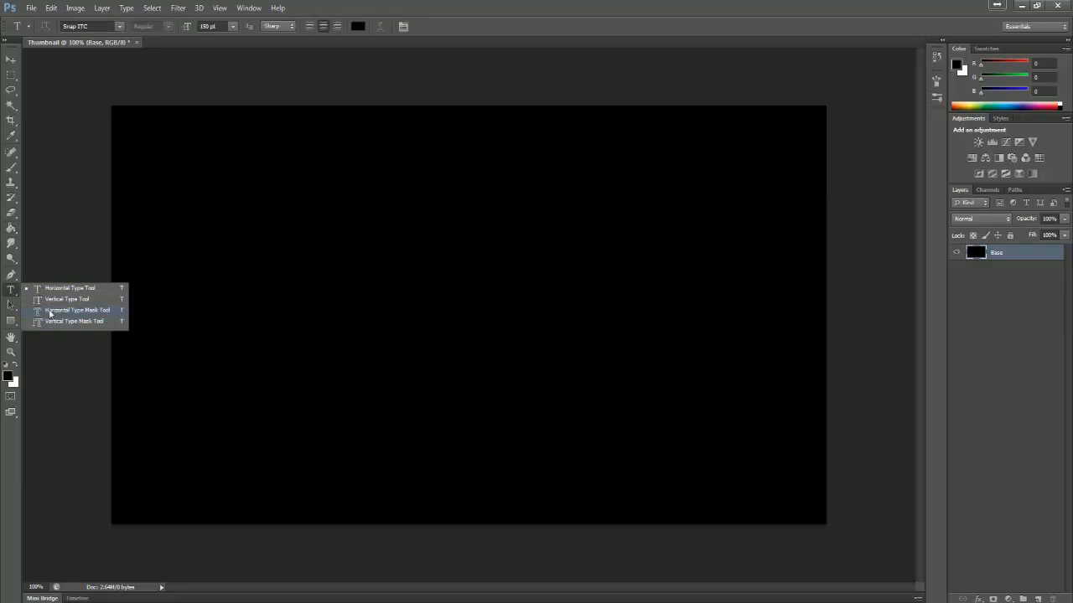
pyautogui.click(15, 295)
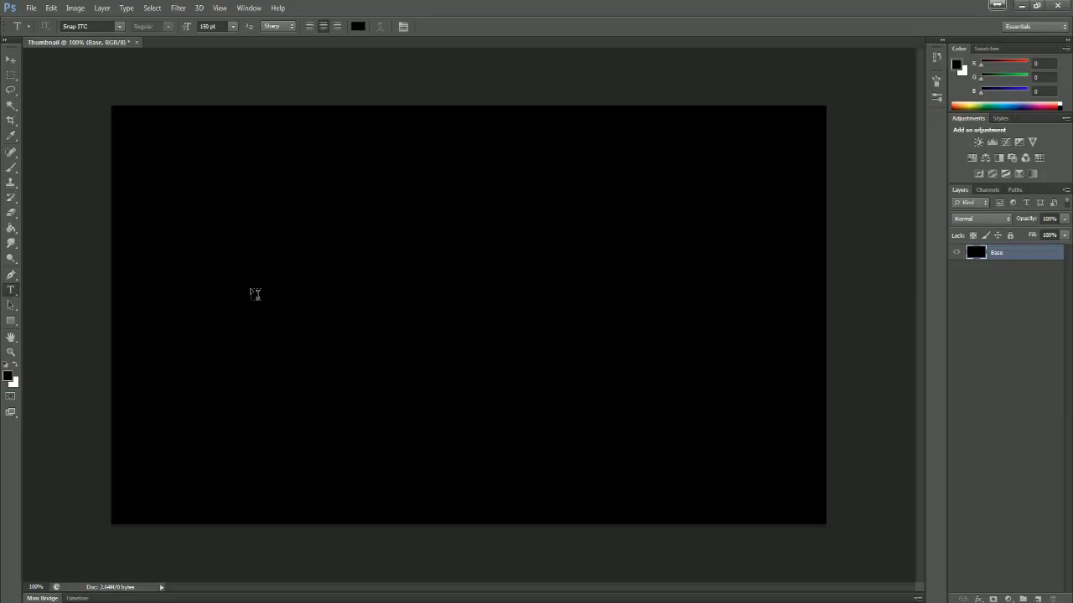
pyautogui.click(240, 300)
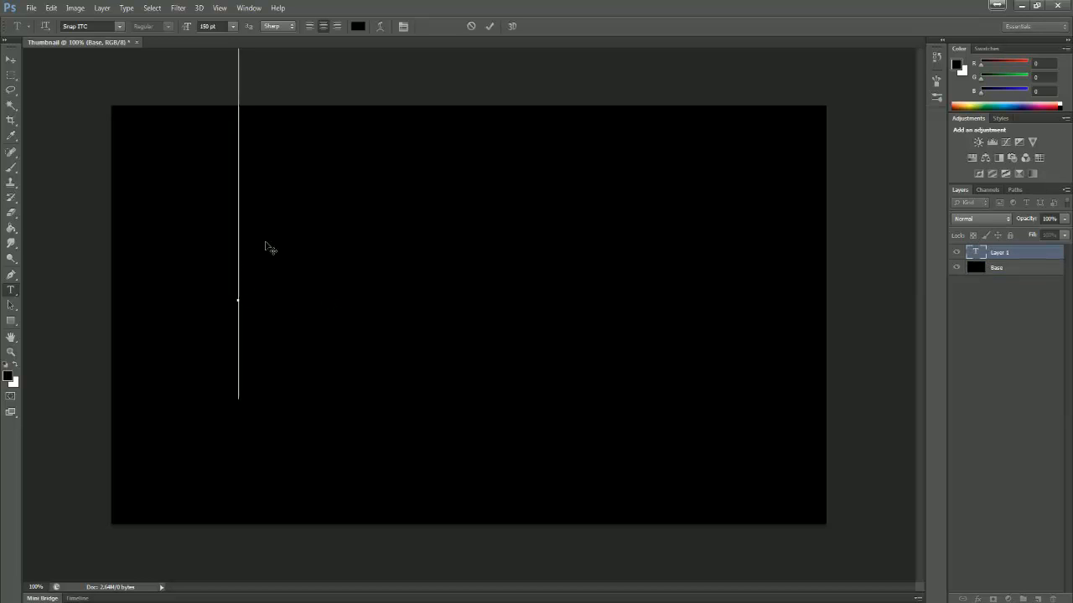
pyautogui.click(211, 30)
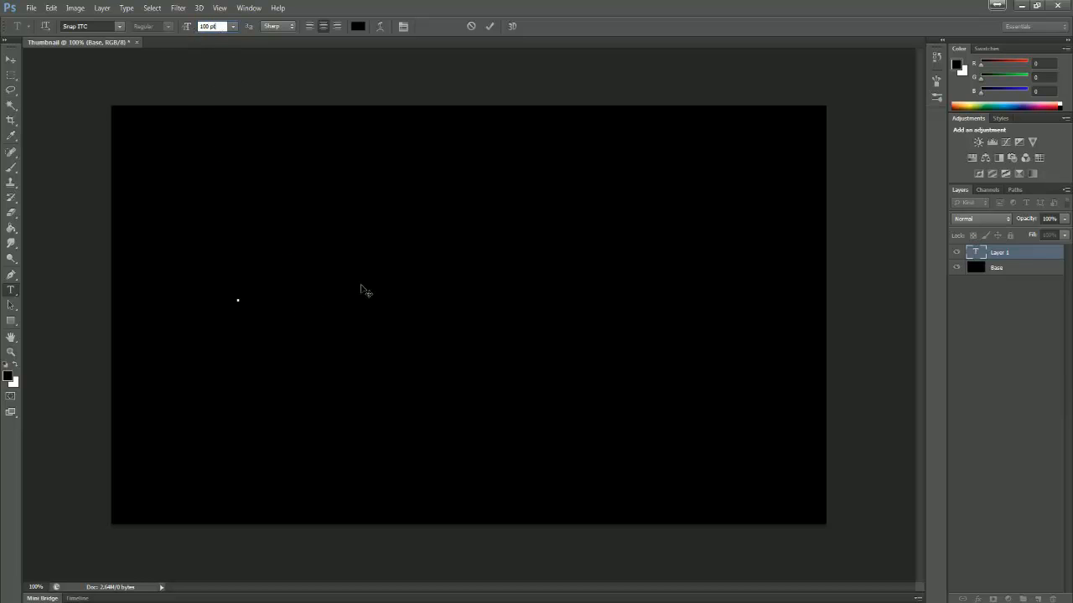
# - Reduce the "Thumbnail" text to 60 pt and move it towards the canvas's center
pyautogui.click(972, 252)
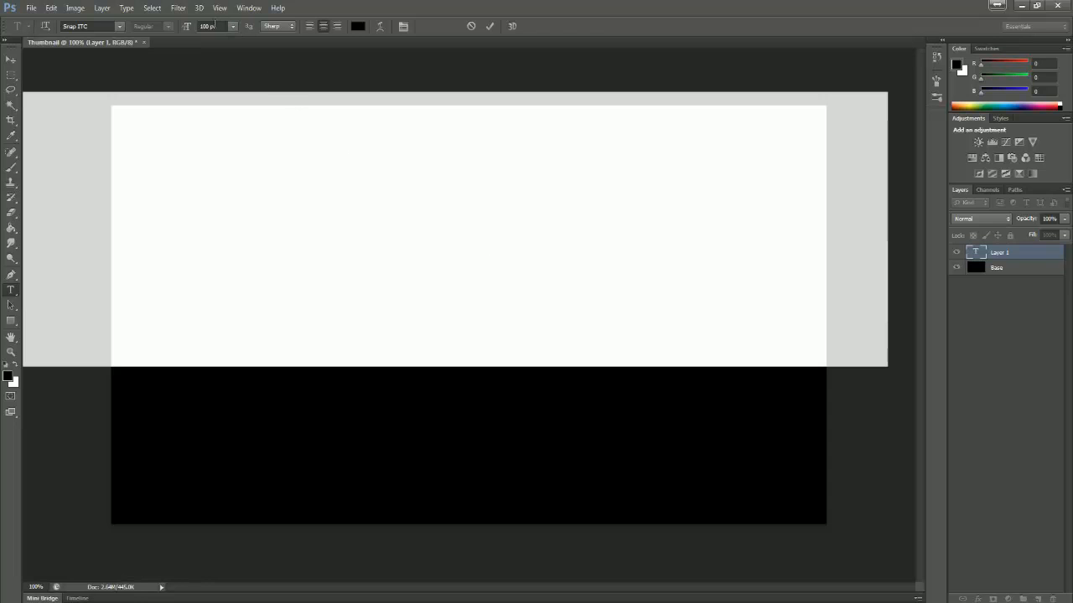
pyautogui.click(232, 26)
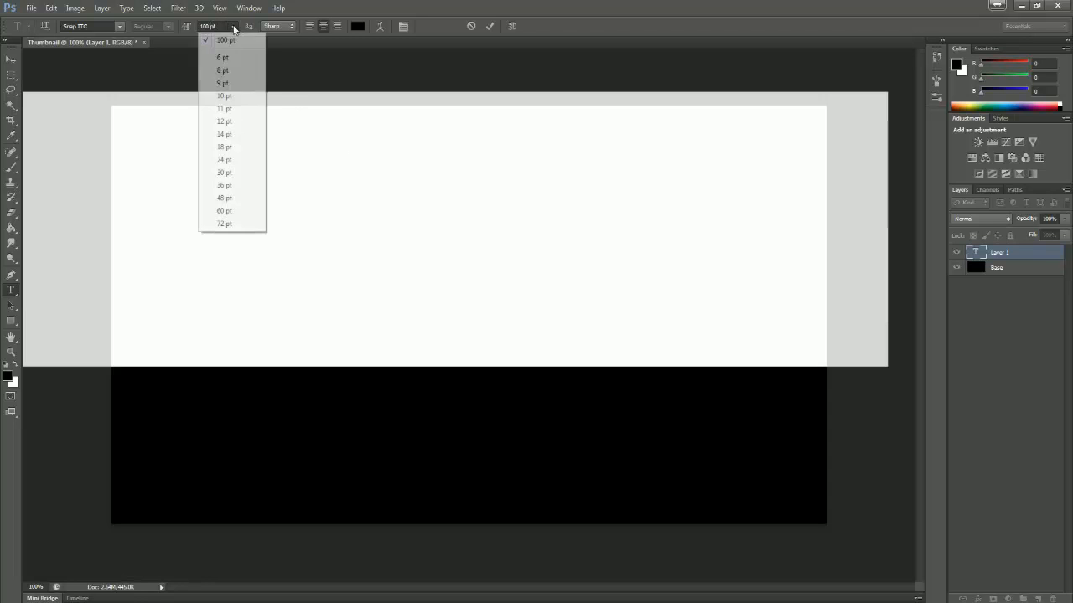
pyautogui.click(225, 211)
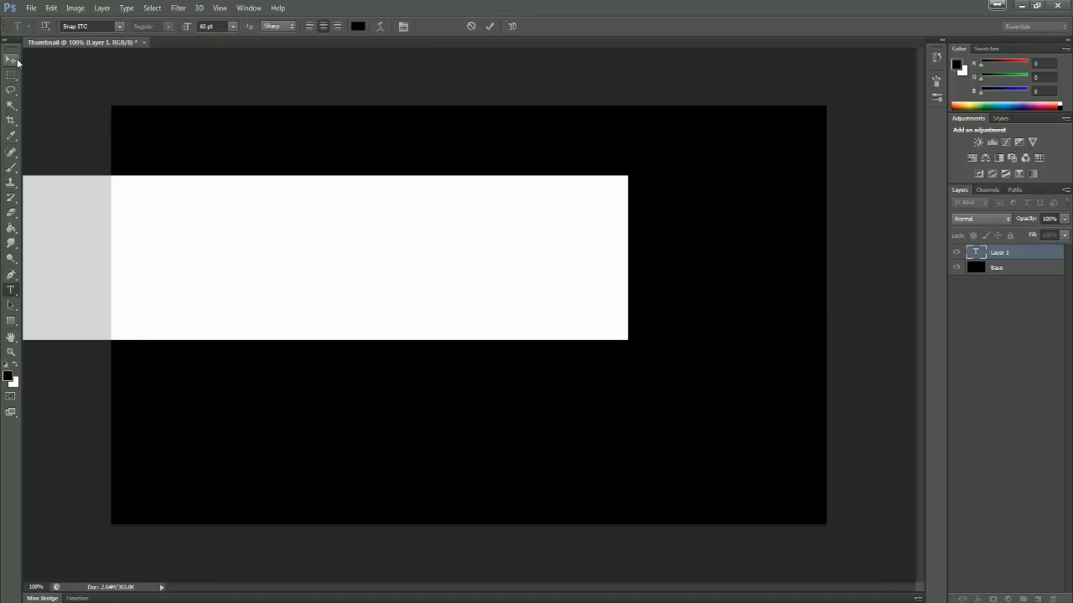
pyautogui.click(11, 59)
pyautogui.moveTo(305, 300); pyautogui.dragTo(407, 304)
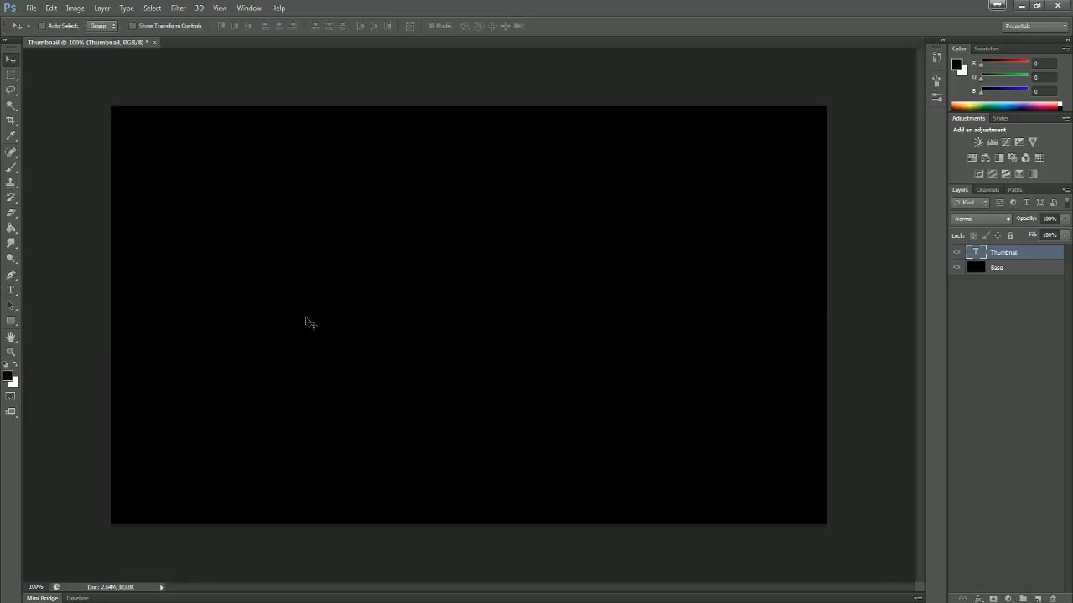
# - Change the color of the "Thumbnail" text to white (ffffff)
pyautogui.doubleClick(976, 253)
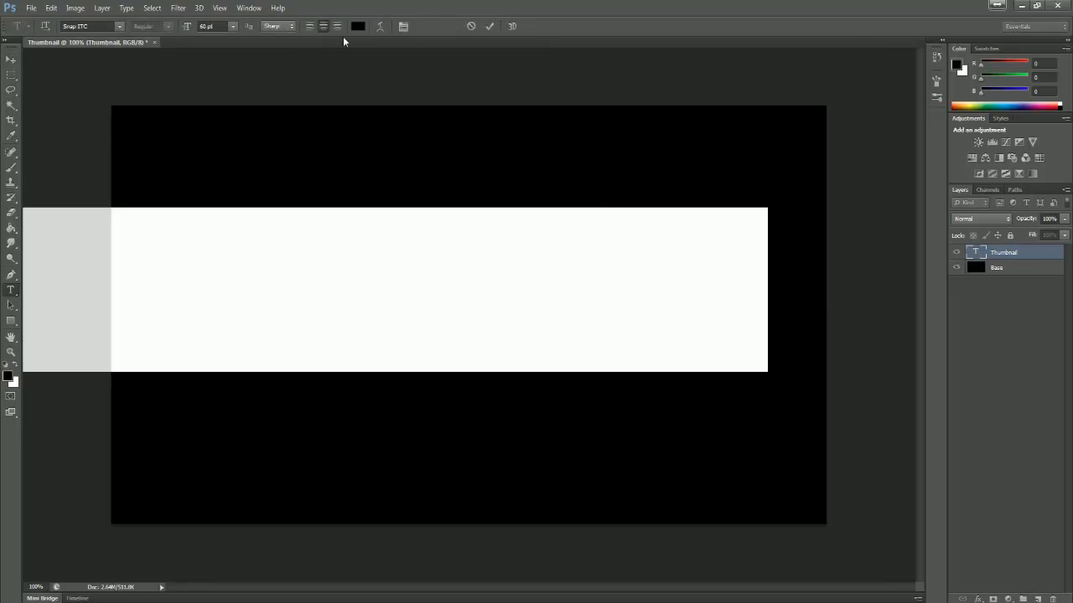
pyautogui.click(361, 27)
pyautogui.moveTo(730, 358); pyautogui.dragTo(730, 305)
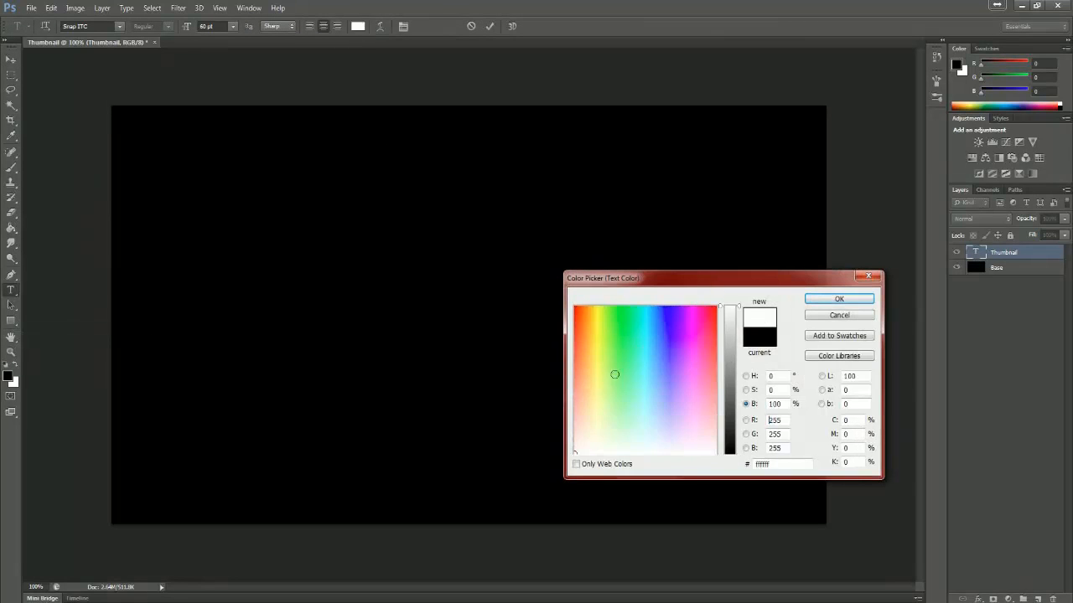
pyautogui.moveTo(615, 374); pyautogui.dragTo(560, 493)
pyautogui.click(839, 300)
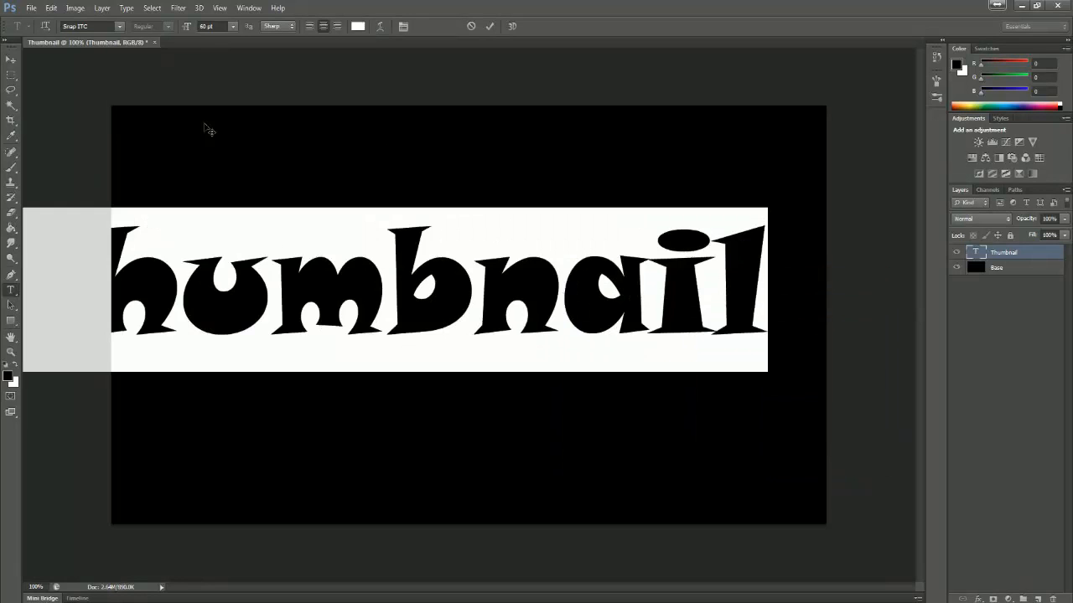
# - Set the "Thumbnail" text size to 36 pt and move the text to the middle of the canvas
pyautogui.click(233, 27)
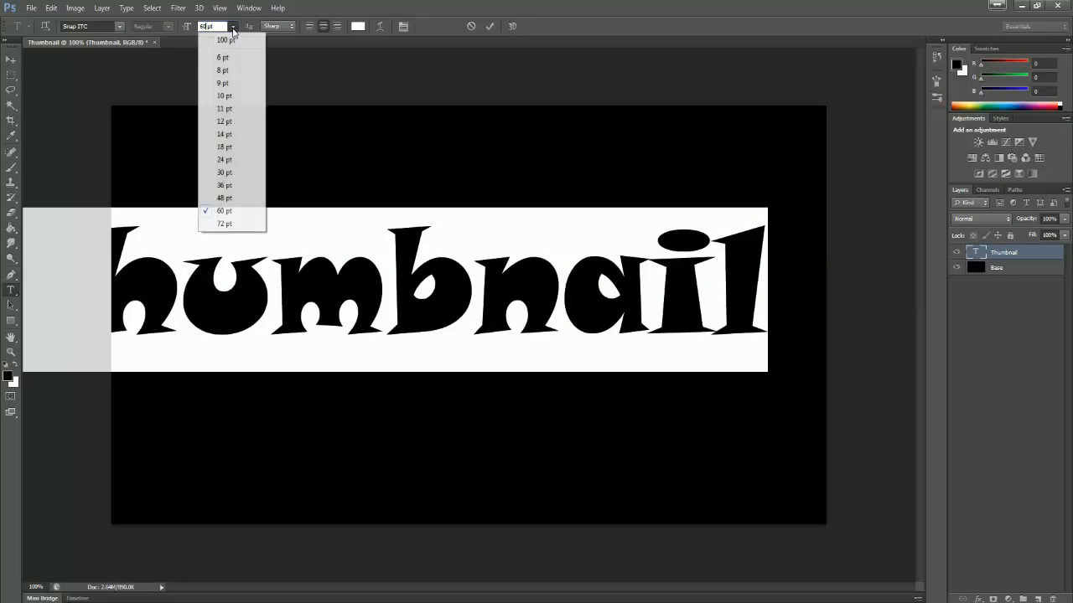
pyautogui.click(231, 186)
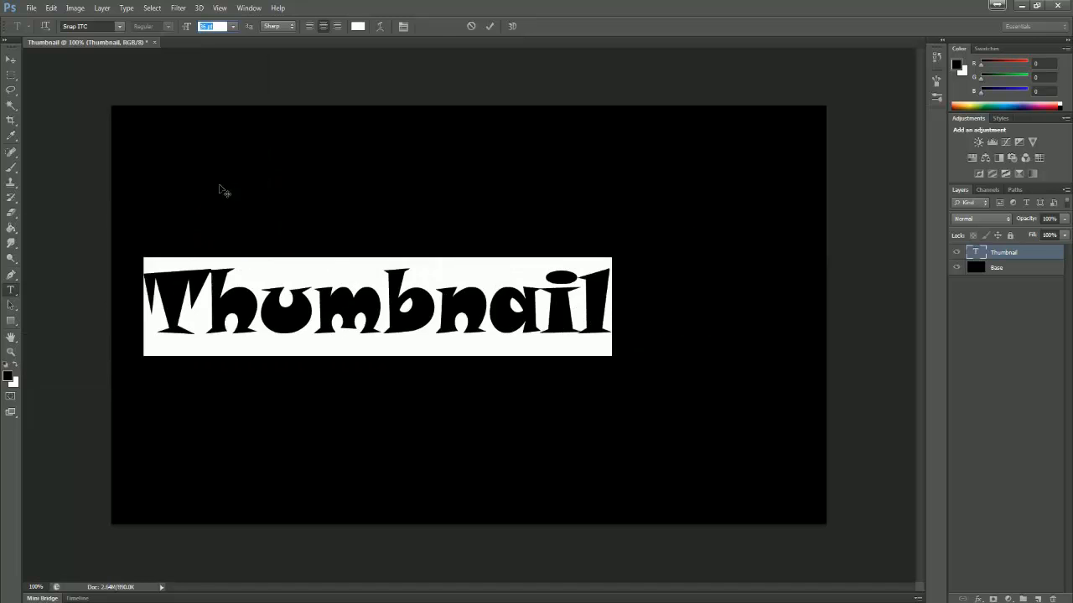
pyautogui.click(17, 61)
pyautogui.moveTo(424, 317); pyautogui.dragTo(521, 319)
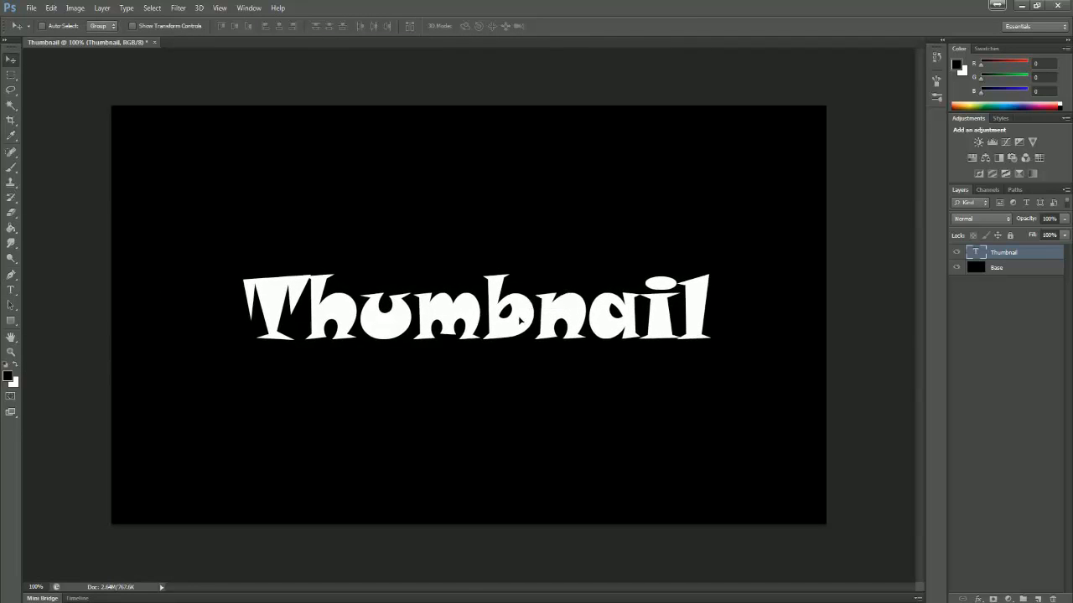
# - Change the font of the "Thumbnail" text to Times New Roman
pyautogui.doubleClick(978, 254)
pyautogui.click(120, 26)
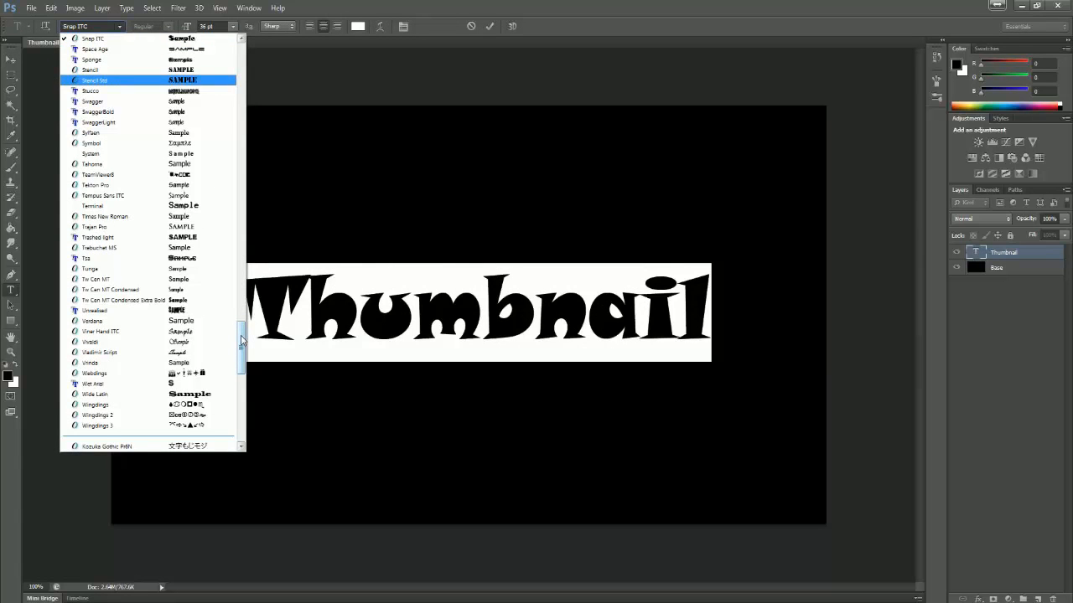
pyautogui.click(201, 216)
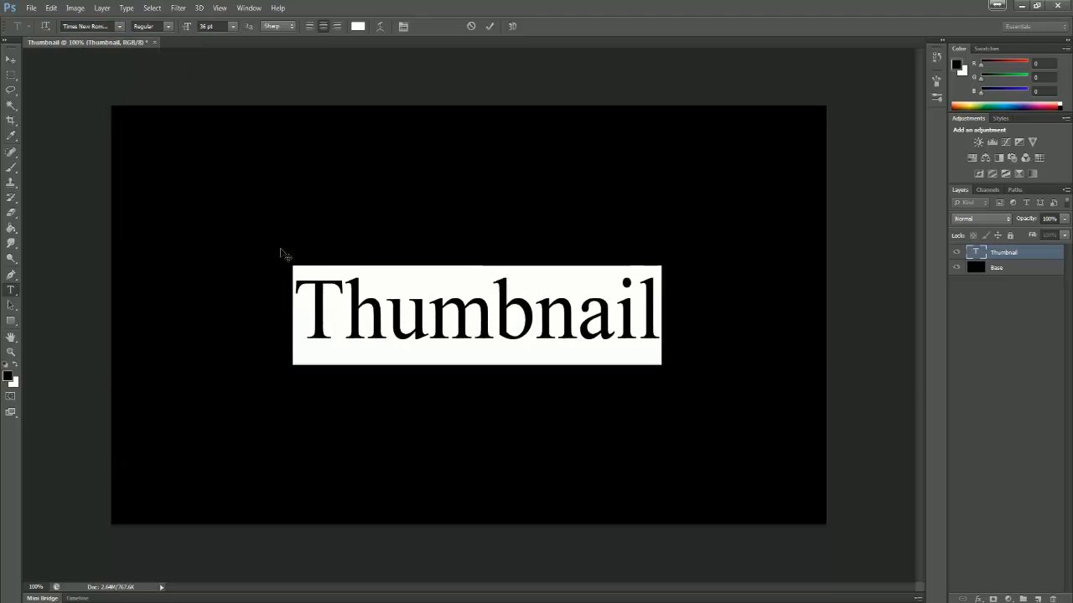
pyautogui.click(386, 312)
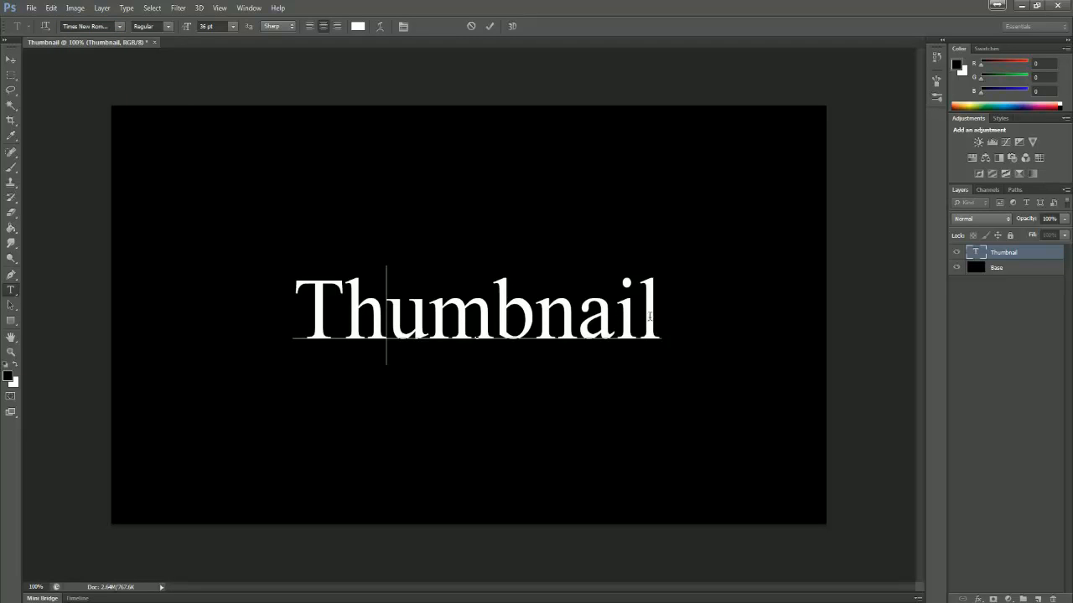
# - Try to change the font to Space Age with only the text cursor placed in the word
pyautogui.click(123, 27)
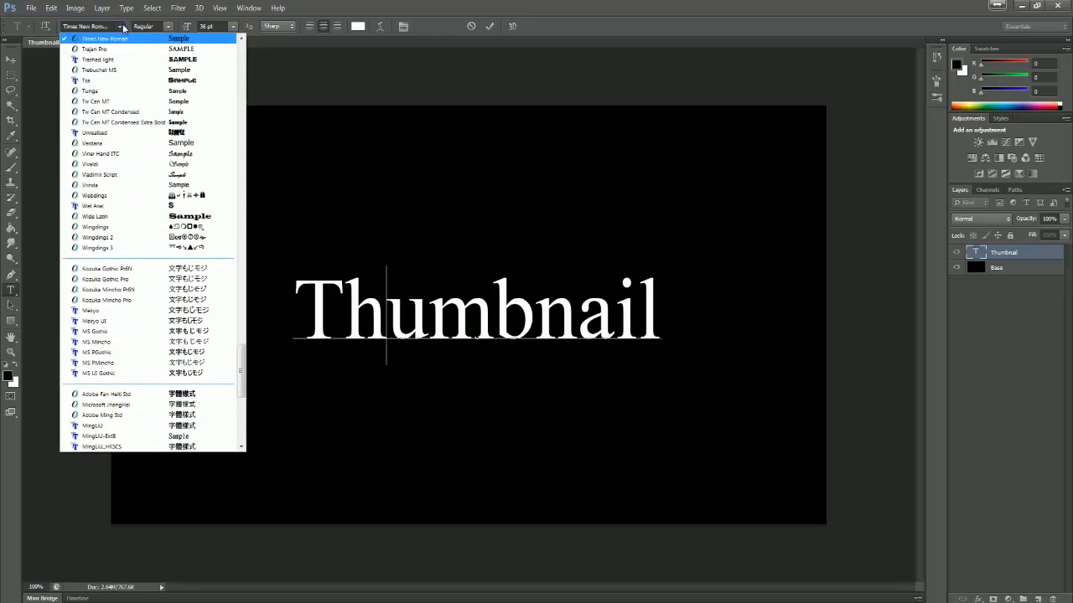
pyautogui.scroll(4, 174, 78)
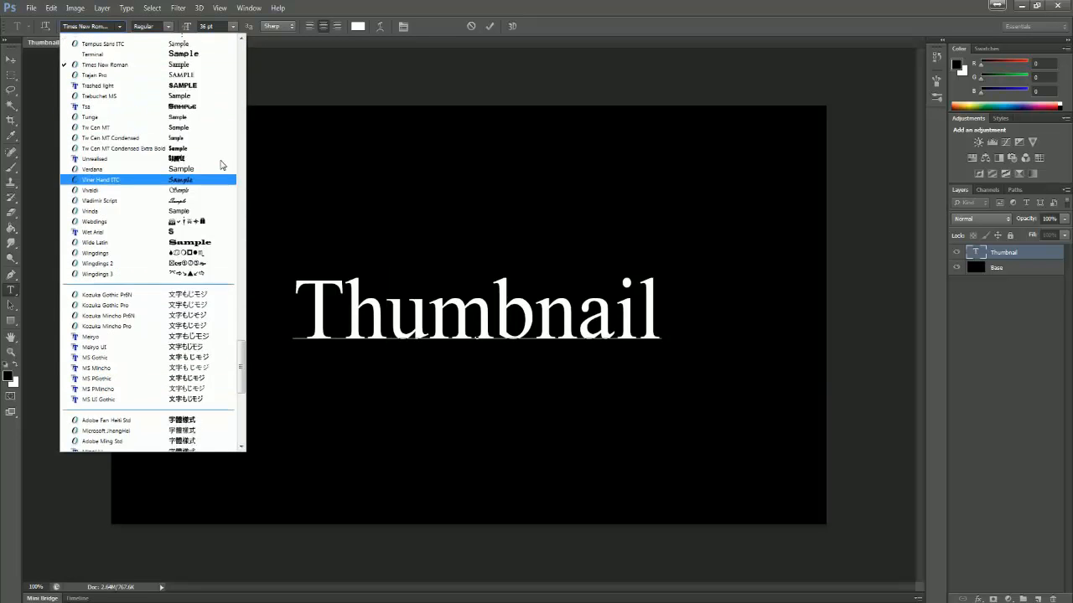
pyautogui.scroll(4, 222, 170)
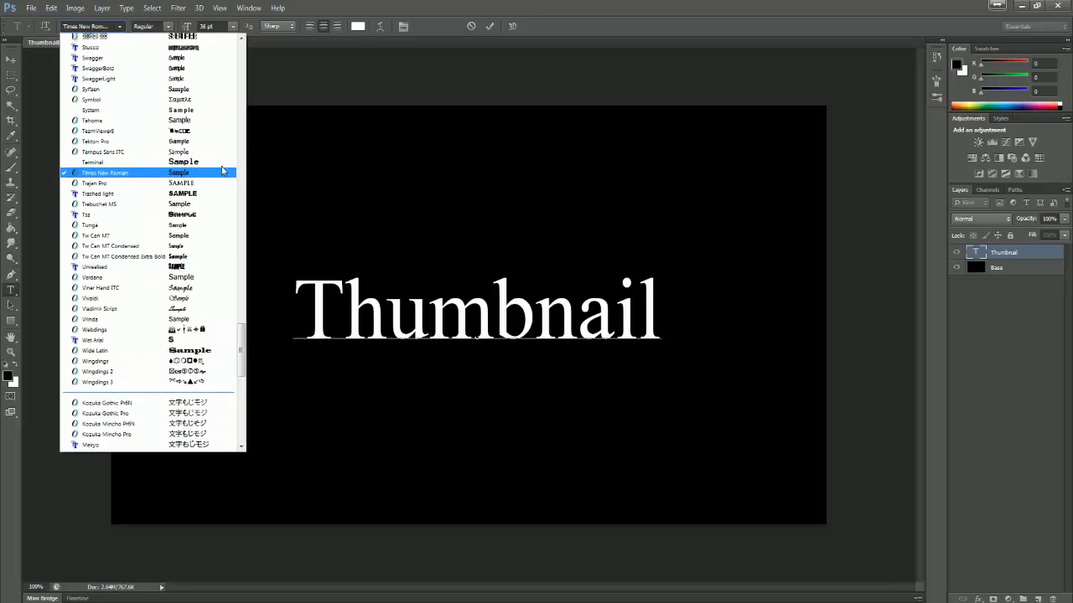
pyautogui.scroll(1, 223, 171)
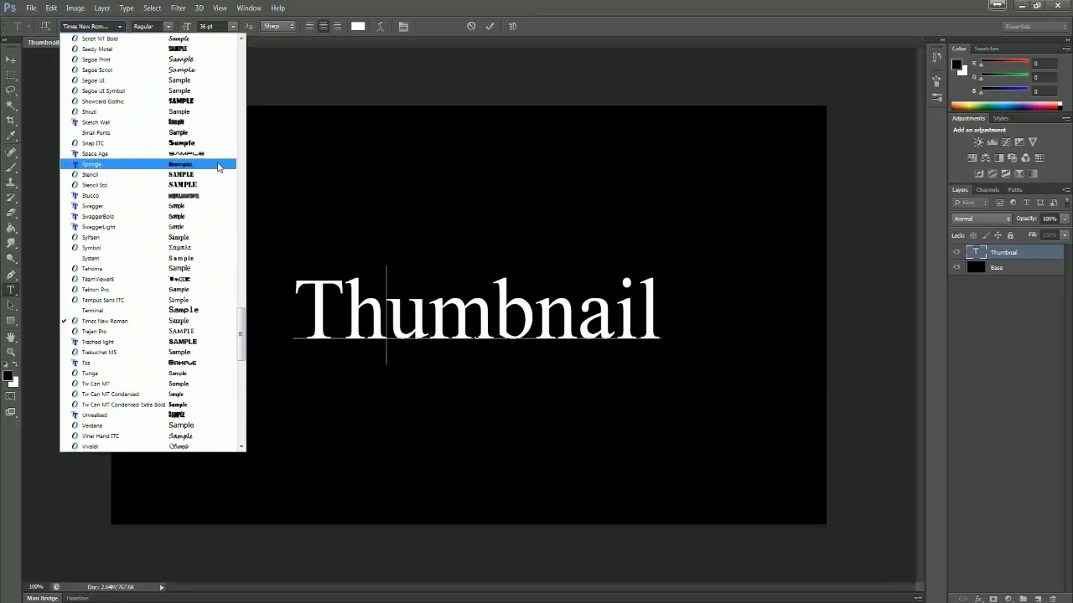
pyautogui.click(213, 153)
pyautogui.click(504, 325)
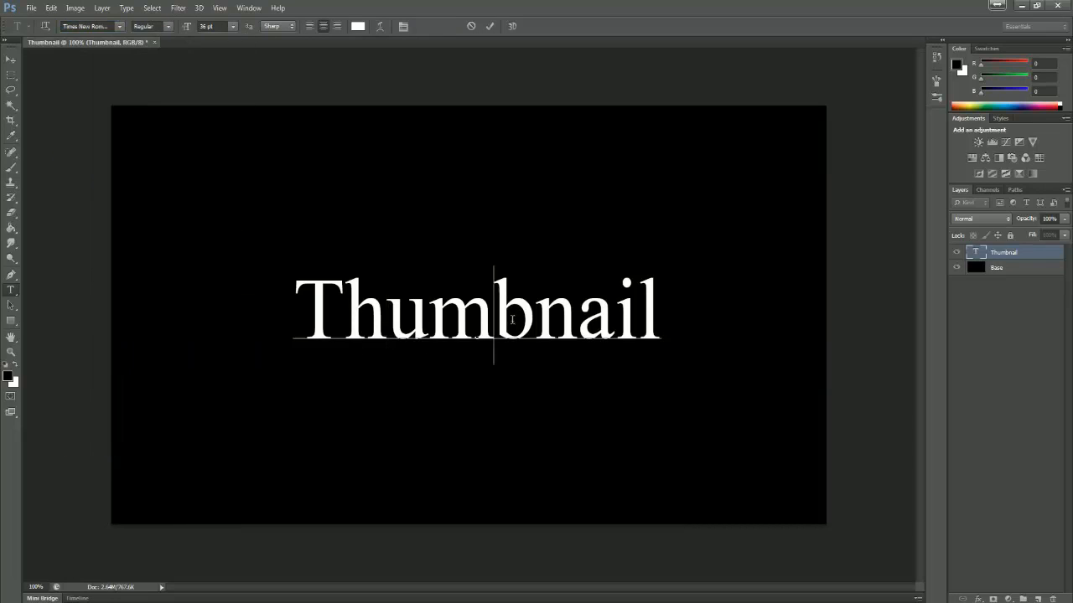
# - Select the whole "Thumbnail" text and change its font to Space Age
pyautogui.hotkey('ctrl', 'a')
pyautogui.click(119, 26)
pyautogui.scroll(4, 178, 180)
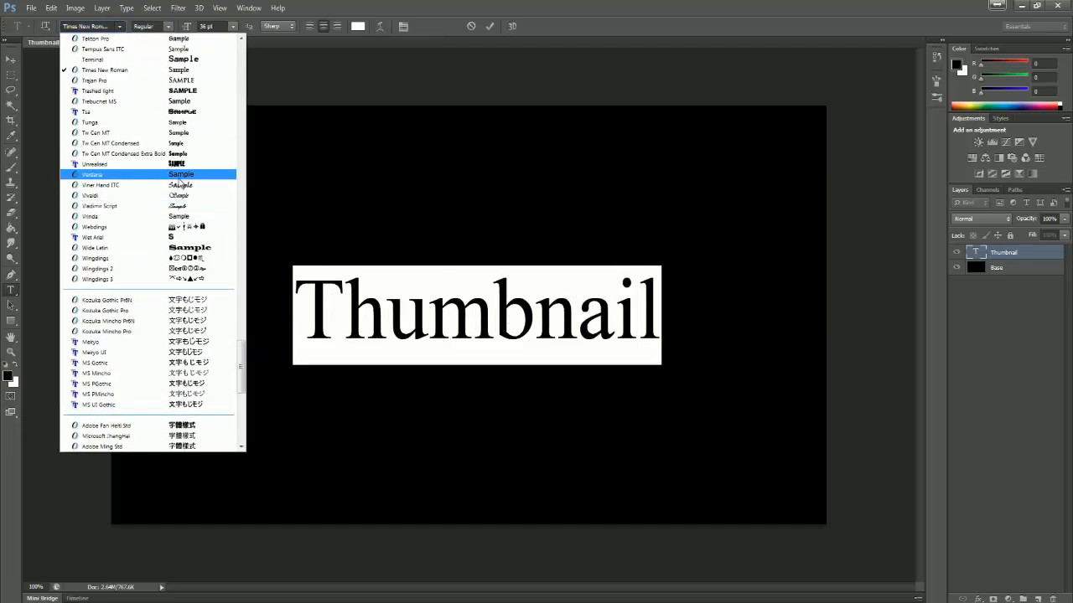
pyautogui.scroll(4, 178, 180)
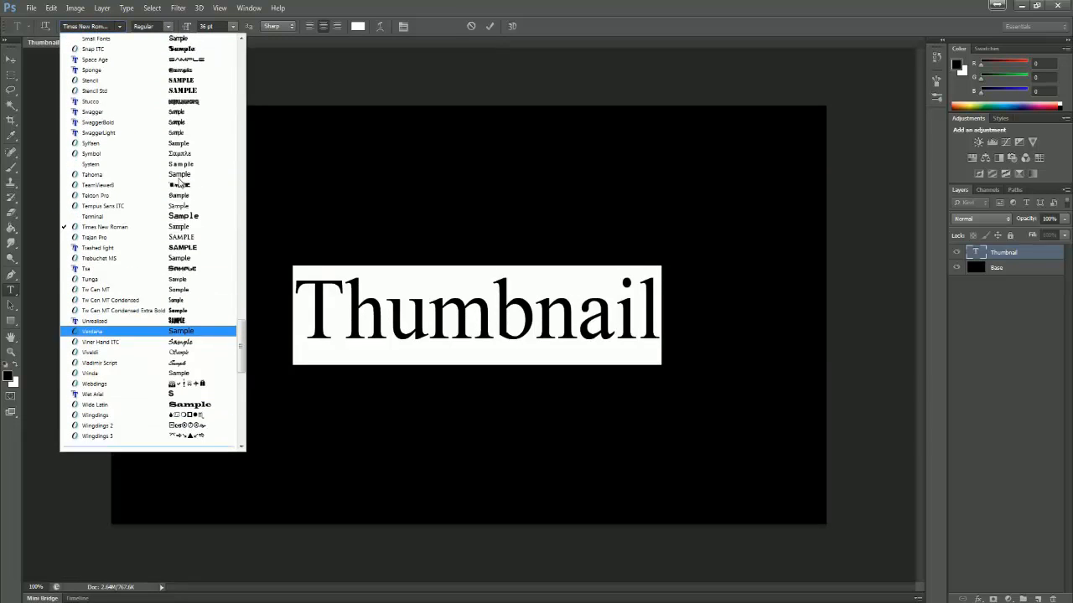
pyautogui.scroll(2, 179, 182)
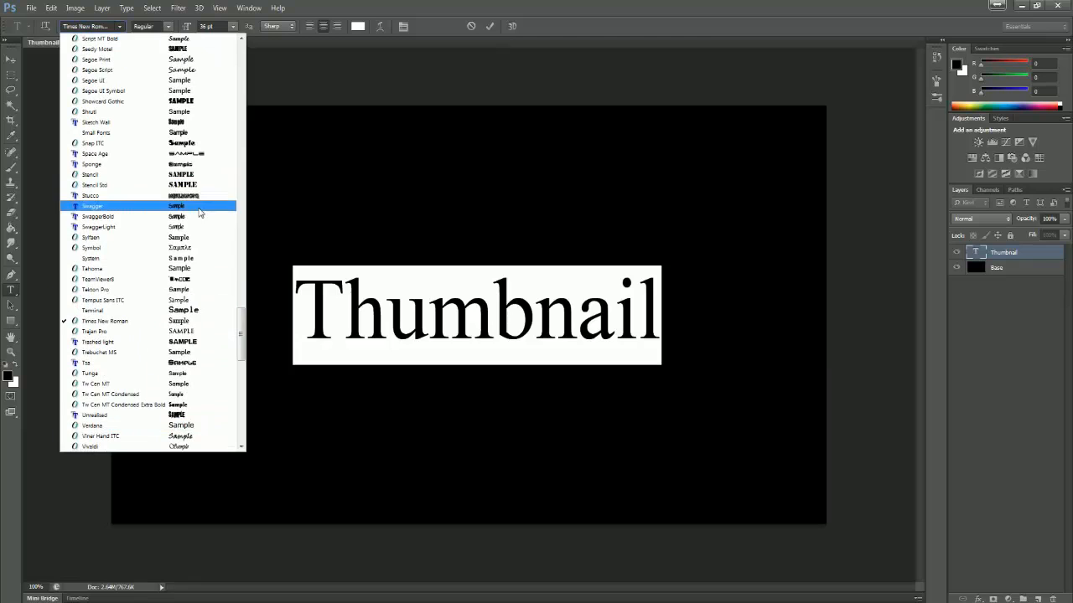
pyautogui.click(189, 154)
pyautogui.click(591, 328)
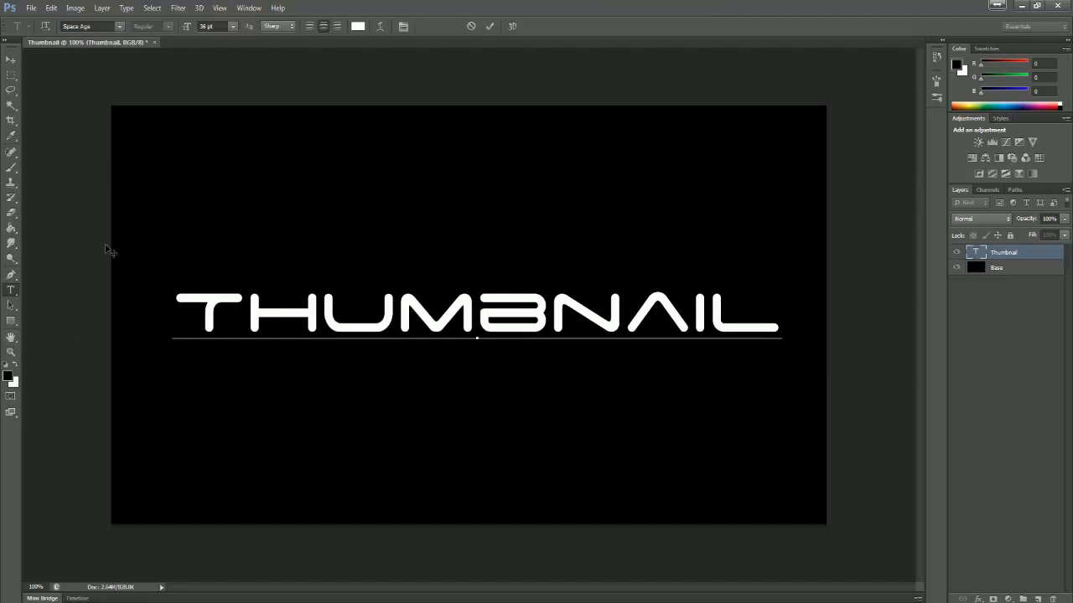
# - Select the whole "Thumbnail" text and switch its font back to Times New Roman
pyautogui.doubleClick(396, 328)
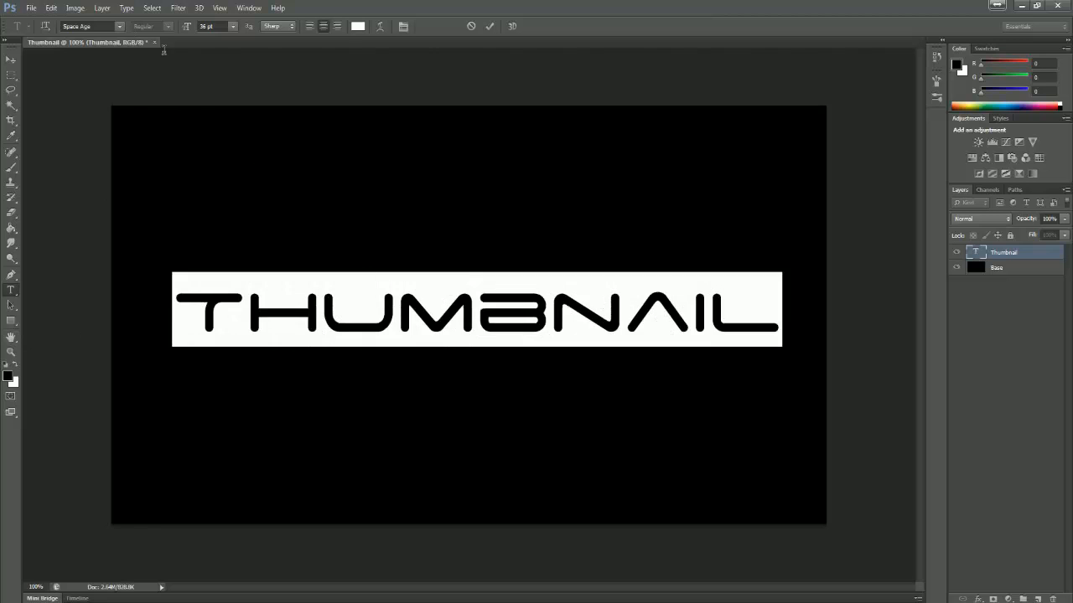
pyautogui.click(119, 27)
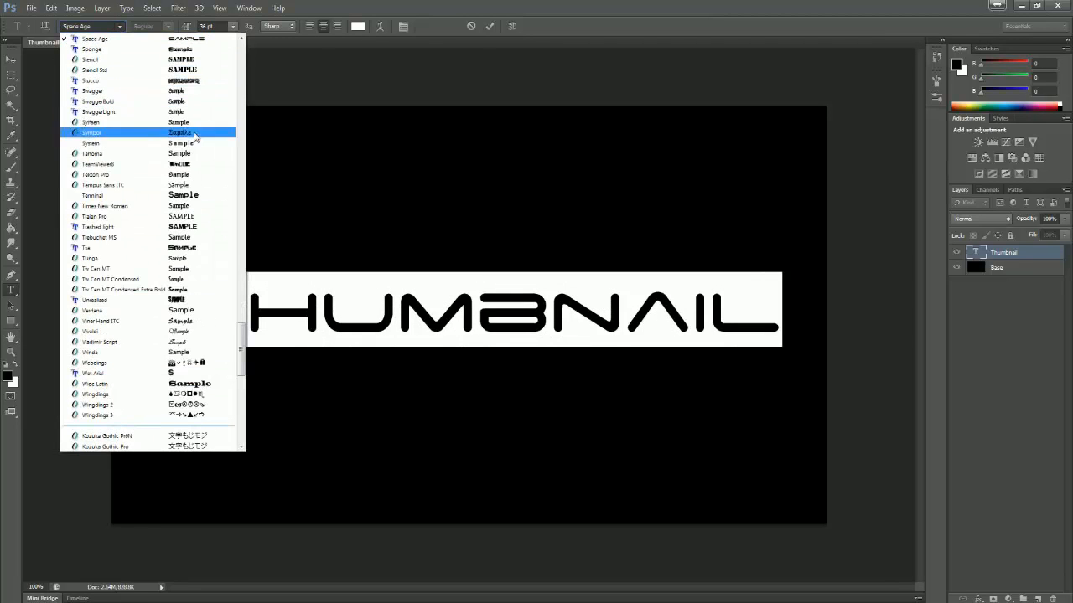
pyautogui.click(197, 205)
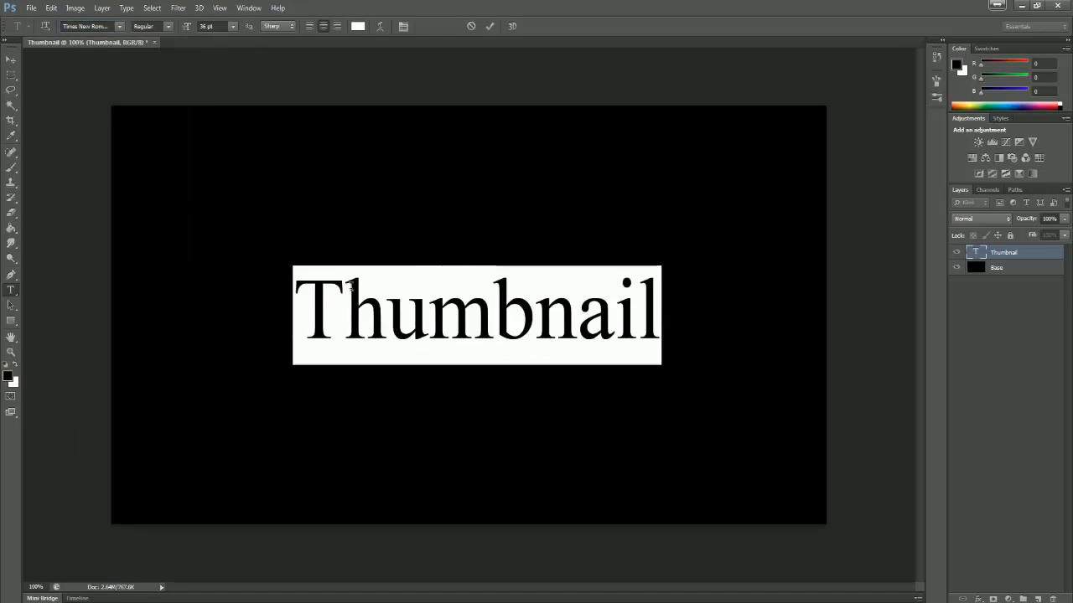
# - Set the whole "Thumbnail" text to 60 pt and move it to the middle of the canvas
pyautogui.click(369, 306)
pyautogui.moveTo(311, 315); pyautogui.dragTo(689, 321)
pyautogui.click(232, 26)
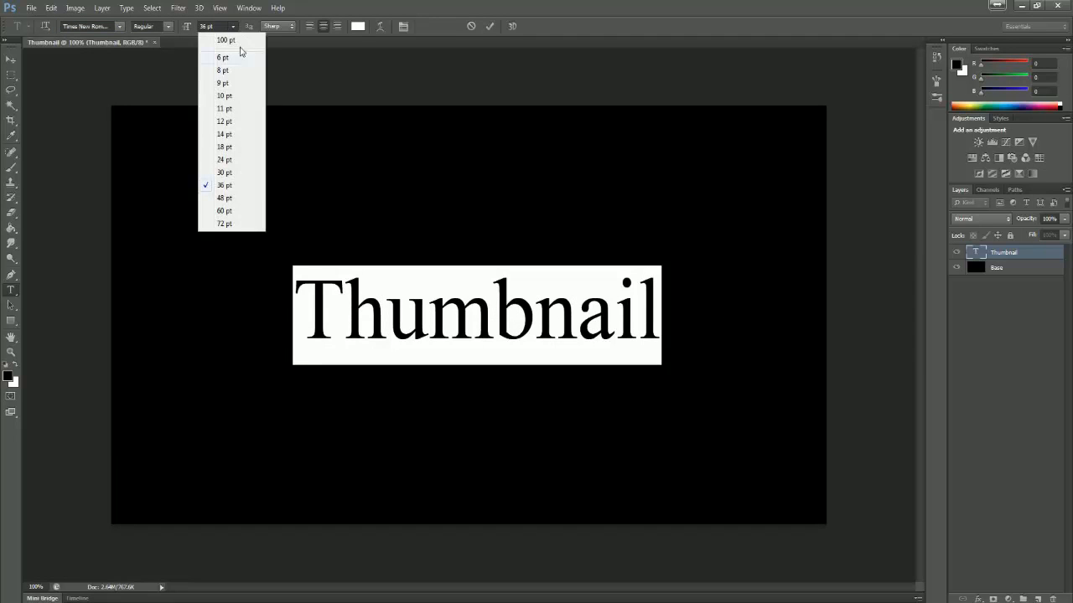
pyautogui.click(240, 211)
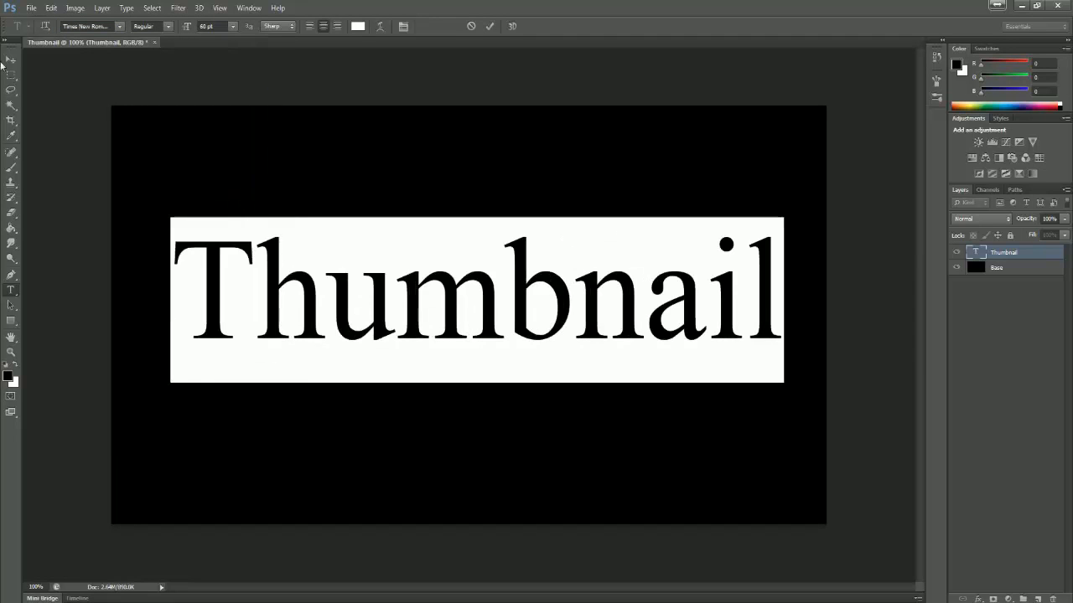
pyautogui.click(11, 60)
pyautogui.moveTo(471, 312)
pyautogui.mouseDown()
pyautogui.moveTo(478, 304)
pyautogui.moveTo(465, 325)
pyautogui.mouseUp()
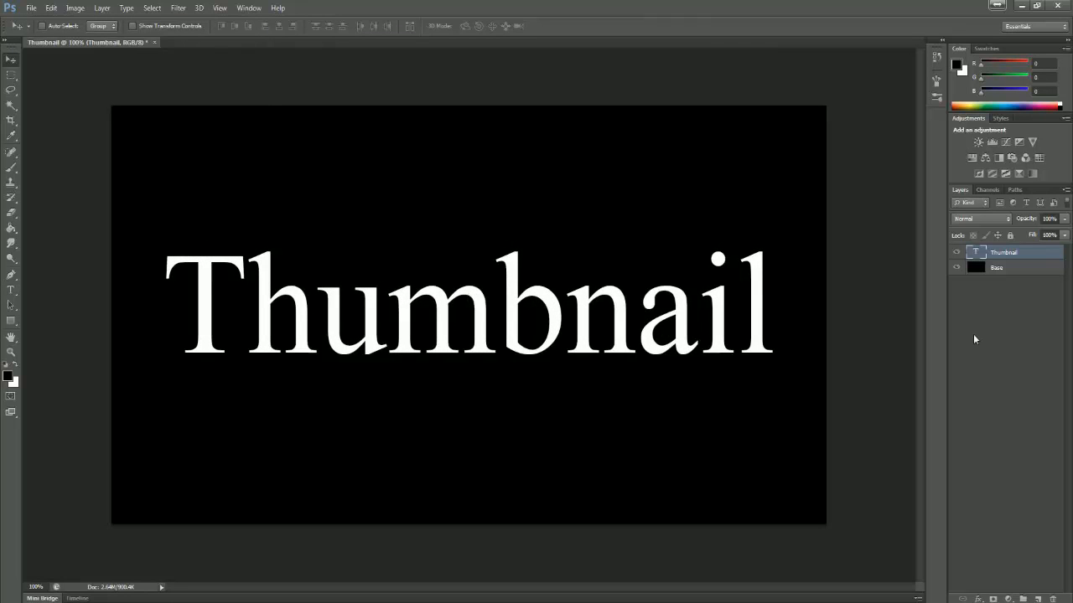
pyautogui.doubleClick(1053, 255)
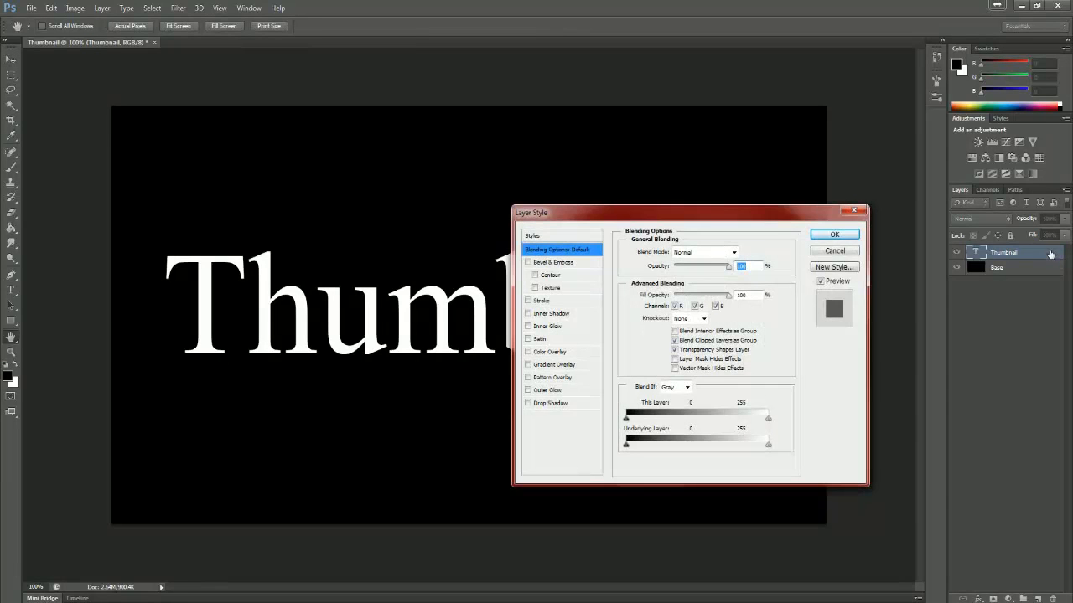
pyautogui.moveTo(636, 215); pyautogui.dragTo(654, 218)
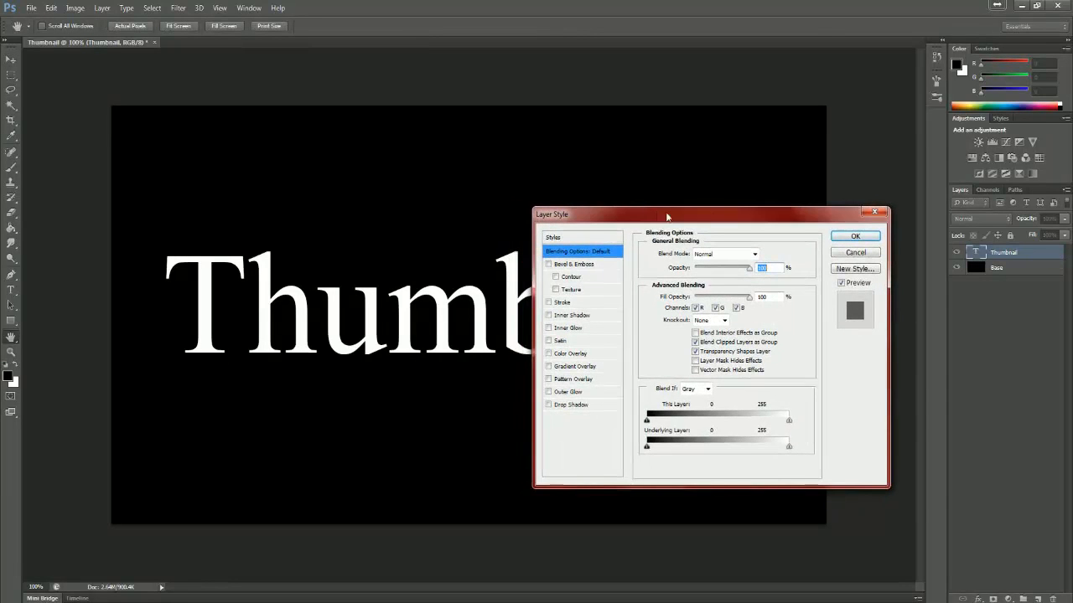
pyautogui.click(870, 213)
# - Enable Color Overlay and Gradient Overlay in the Thumbnail layer's blending options, with the Color Overlay opacity at 70%
pyautogui.rightClick(1048, 254)
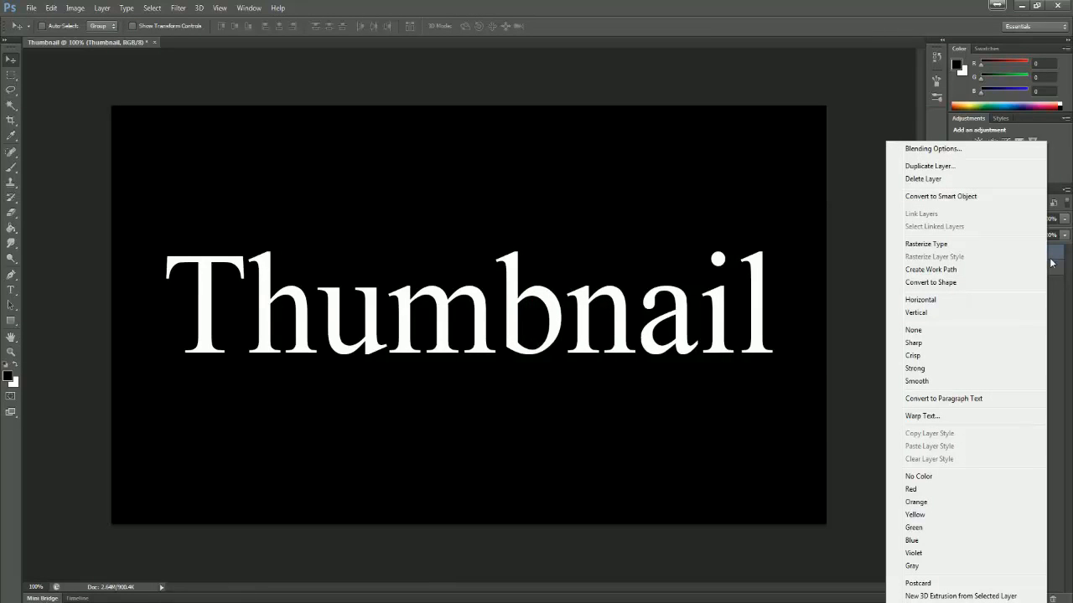
pyautogui.click(999, 150)
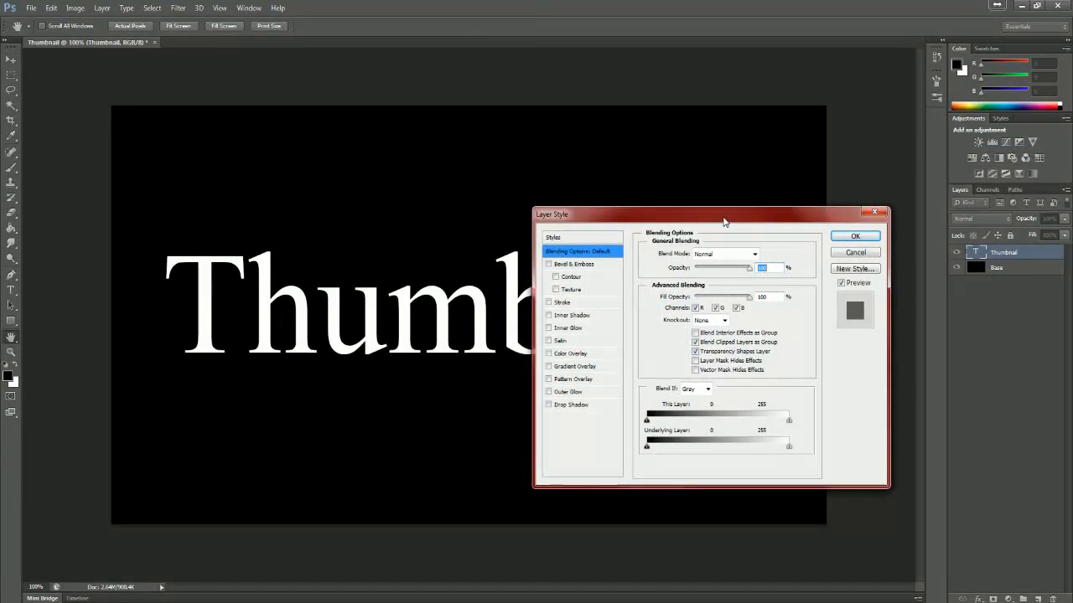
pyautogui.moveTo(724, 221); pyautogui.dragTo(907, 337)
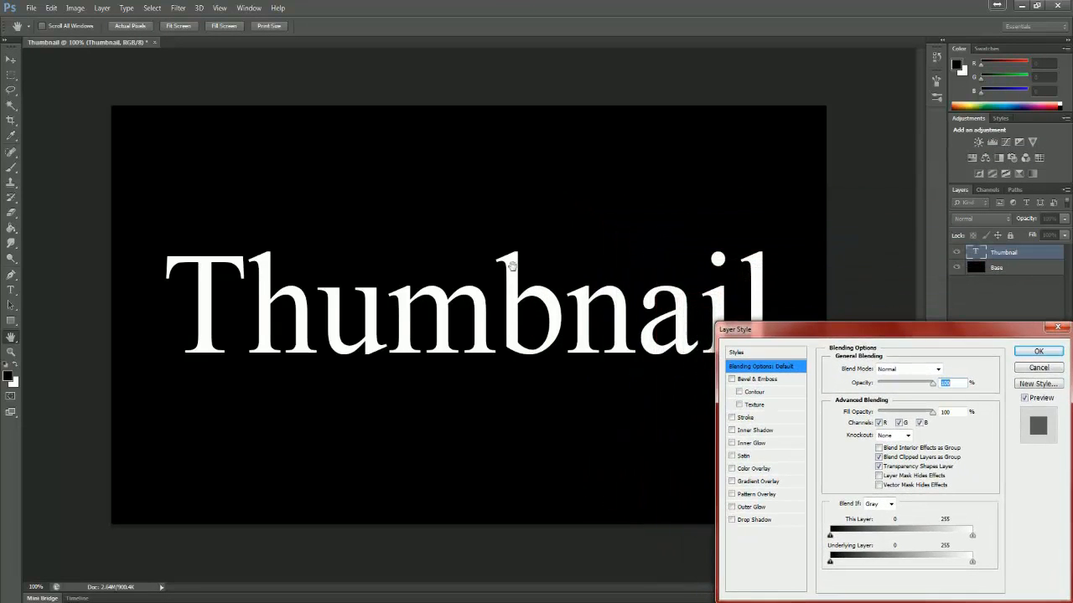
pyautogui.click(731, 468)
pyautogui.click(732, 481)
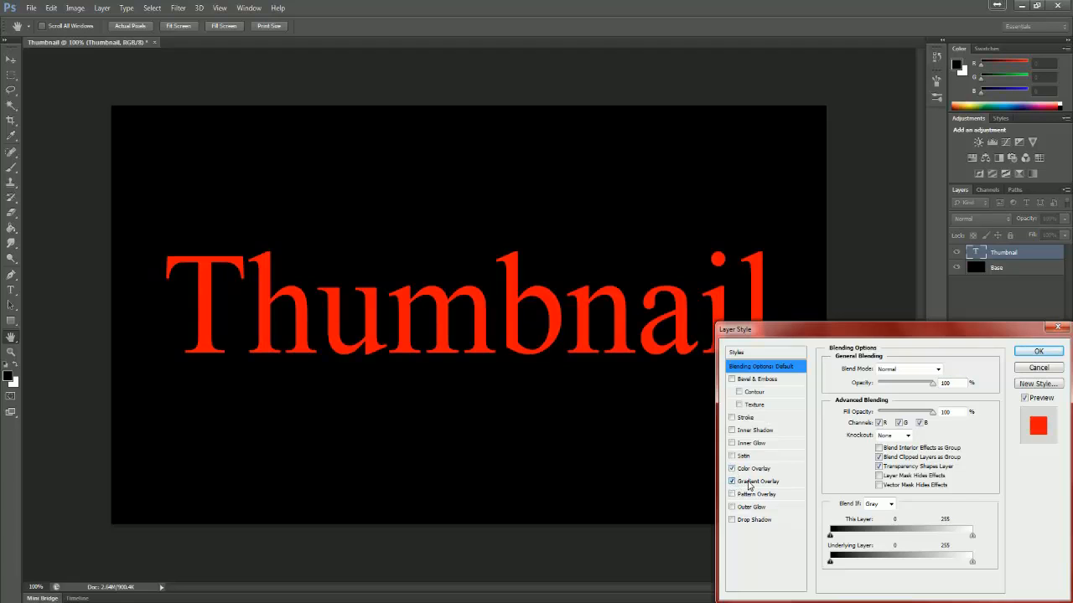
pyautogui.click(755, 469)
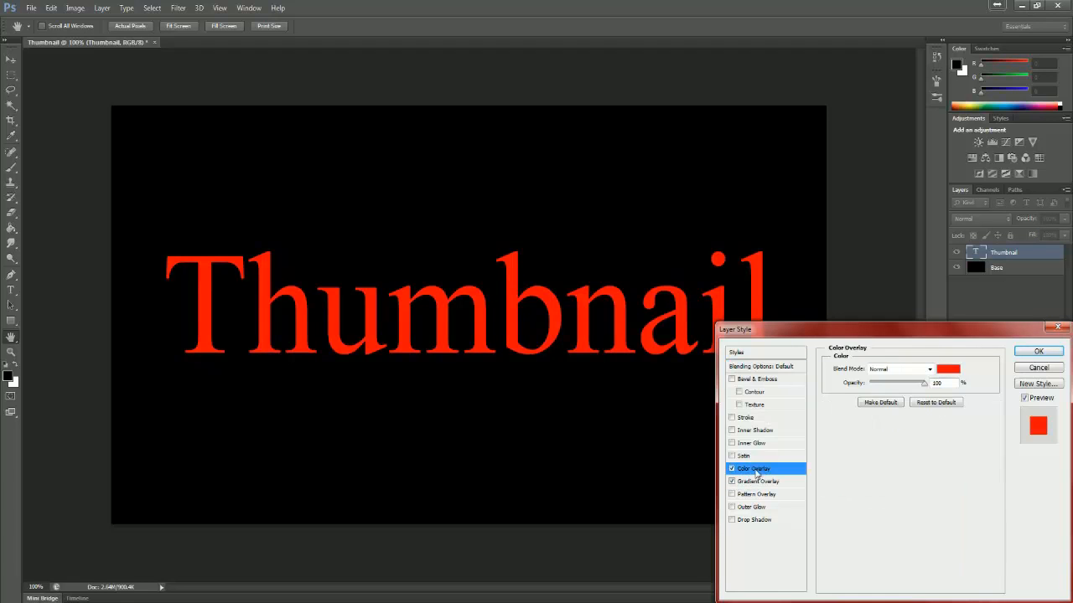
pyautogui.click(913, 384)
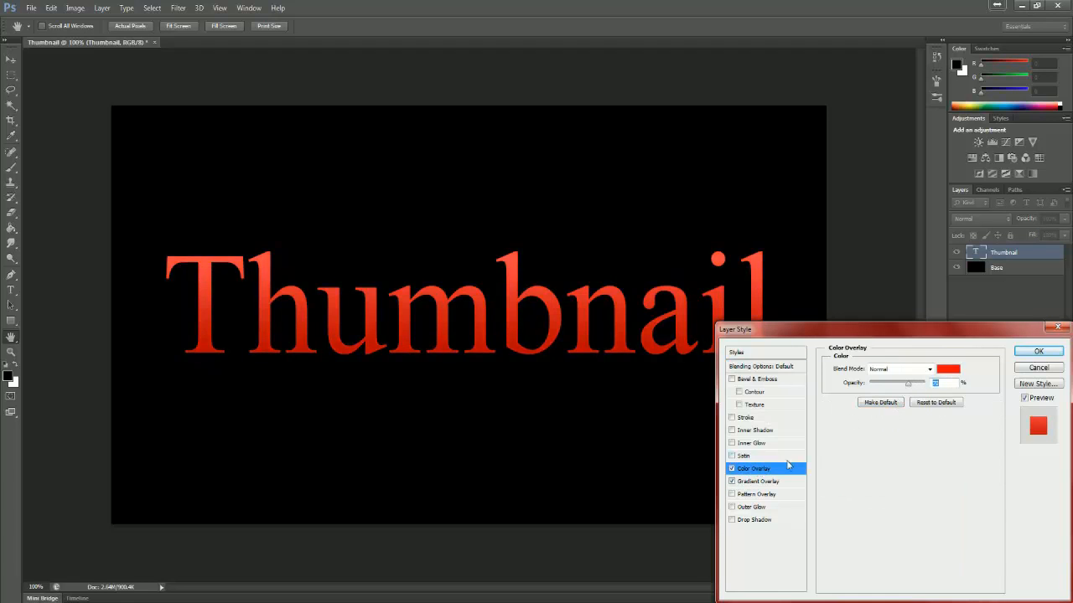
# - Set the Gradient Overlay opacity to 86% and tilt its angle so the gradient runs diagonally across the text
pyautogui.click(759, 482)
pyautogui.click(925, 384)
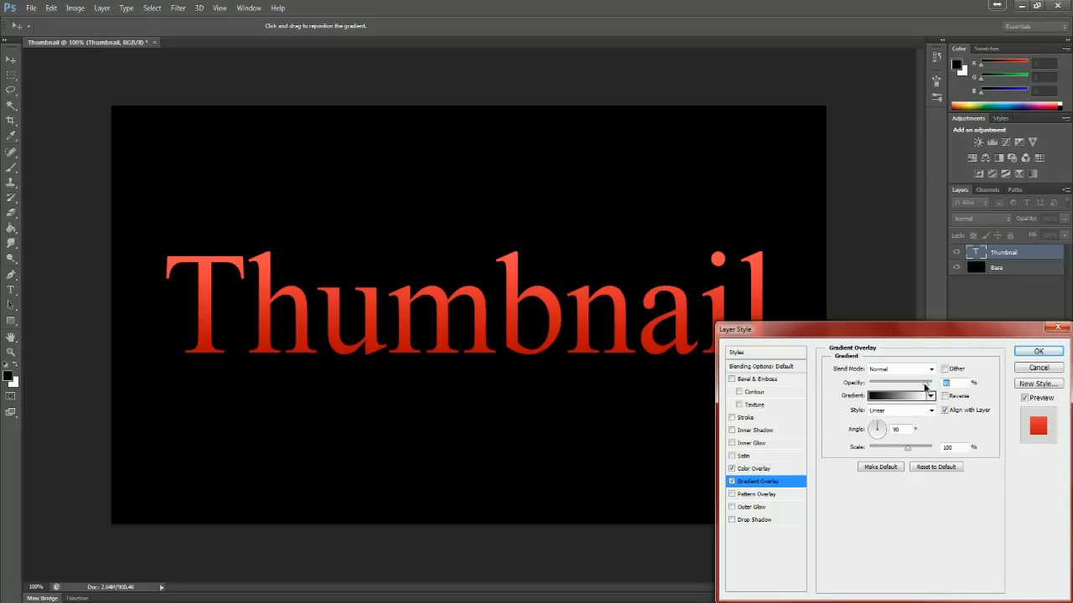
pyautogui.click(871, 427)
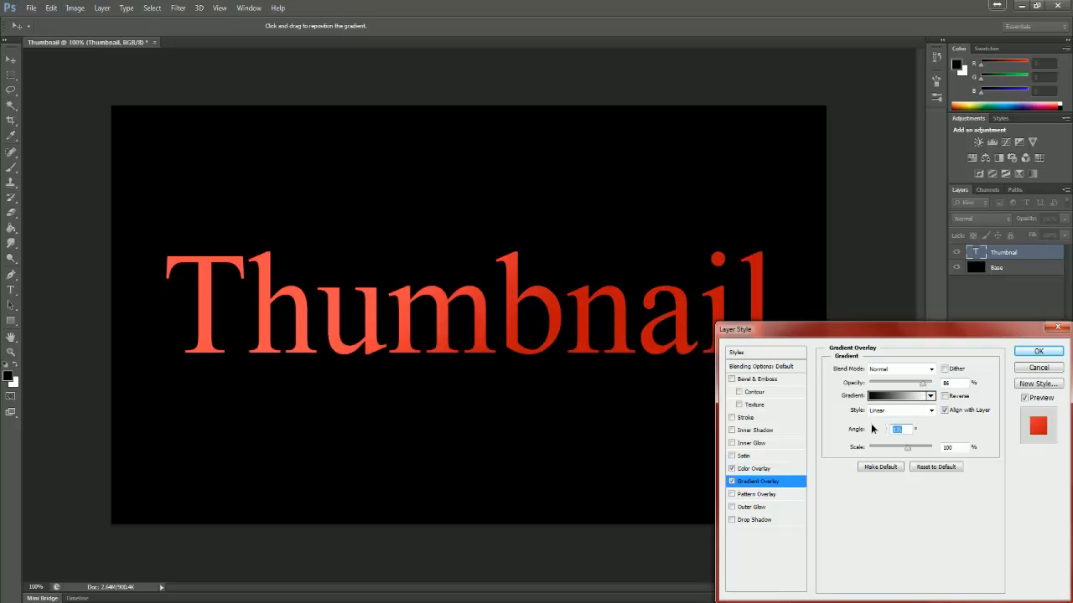
pyautogui.moveTo(874, 428); pyautogui.dragTo(877, 426)
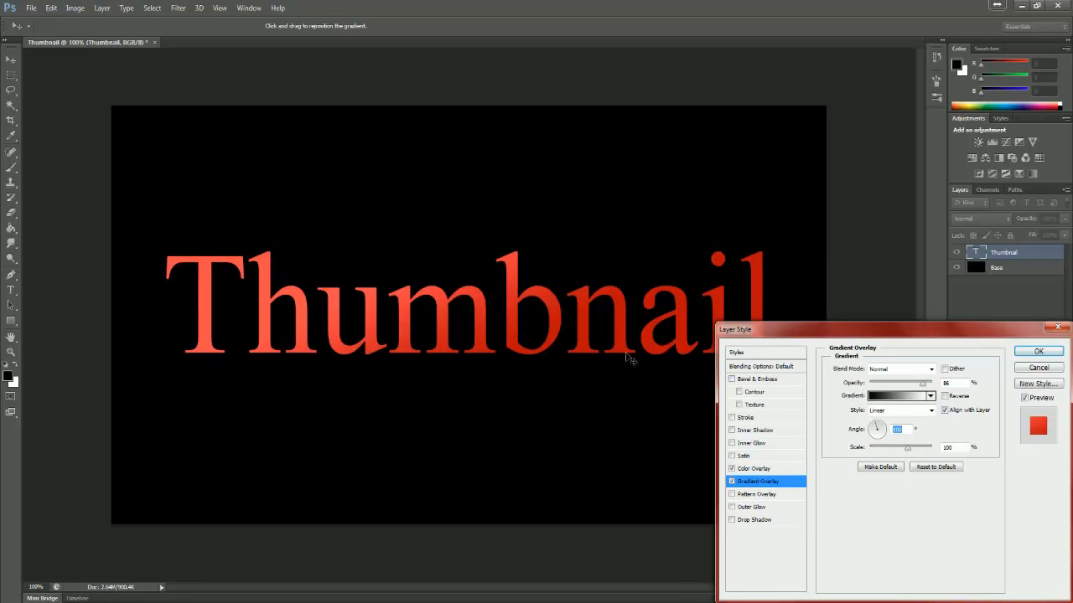
# - Change the Color Overlay colour to a darker red
pyautogui.click(758, 470)
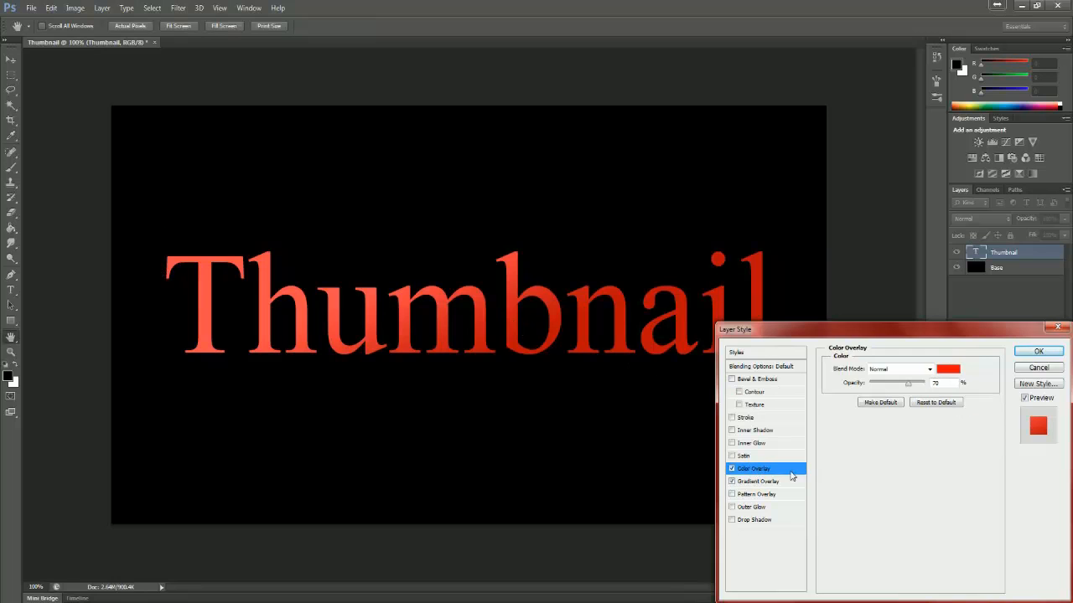
pyautogui.click(947, 369)
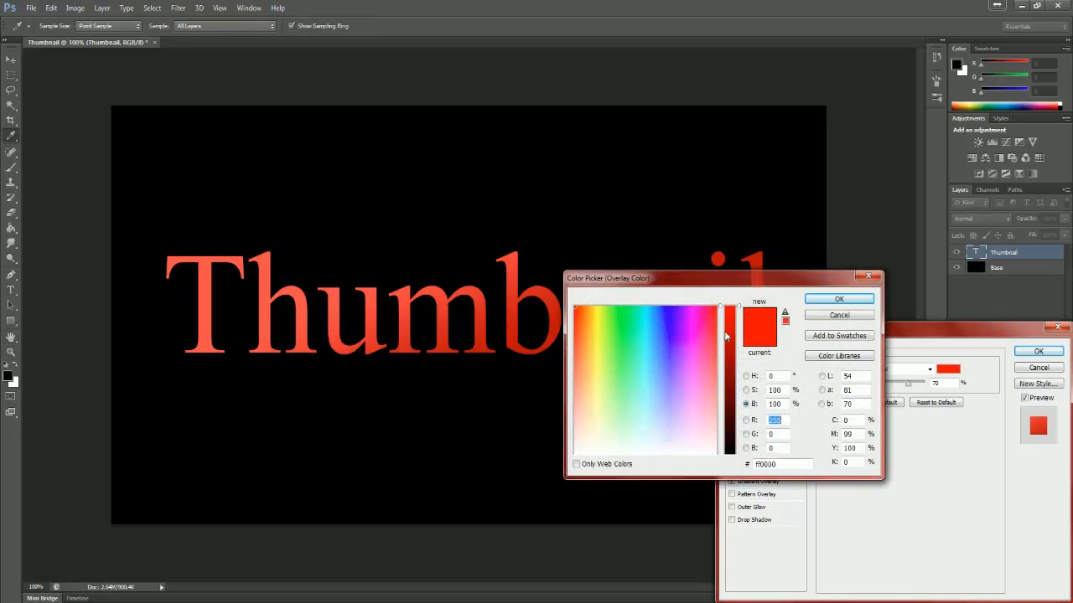
pyautogui.moveTo(730, 327); pyautogui.dragTo(732, 356)
pyautogui.click(824, 300)
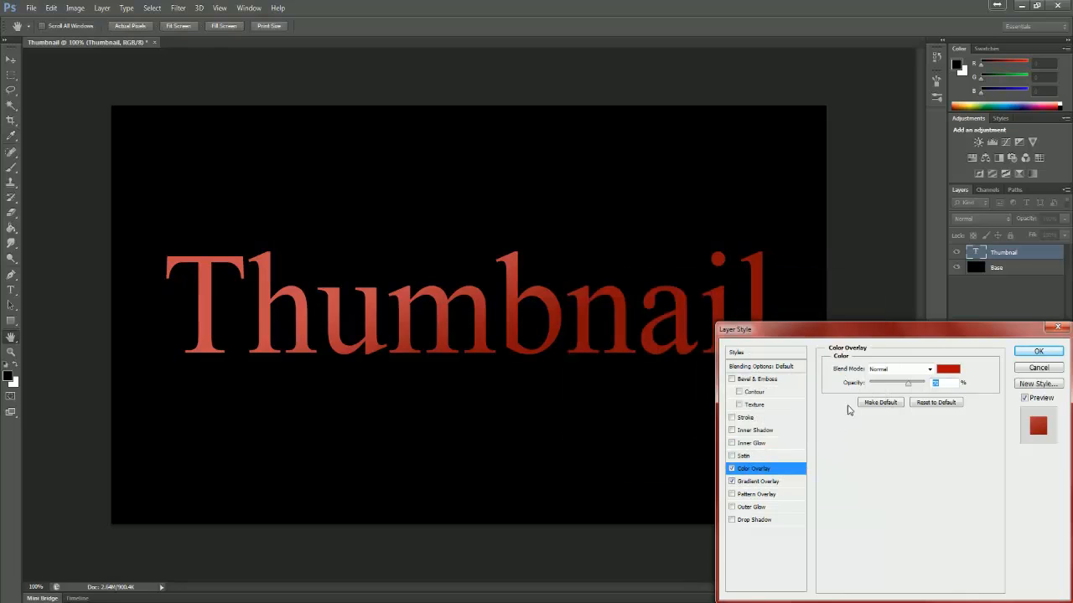
# - Add Bevel & Emboss to the text and shift its global light to shine from the left at 0° altitude
pyautogui.click(731, 380)
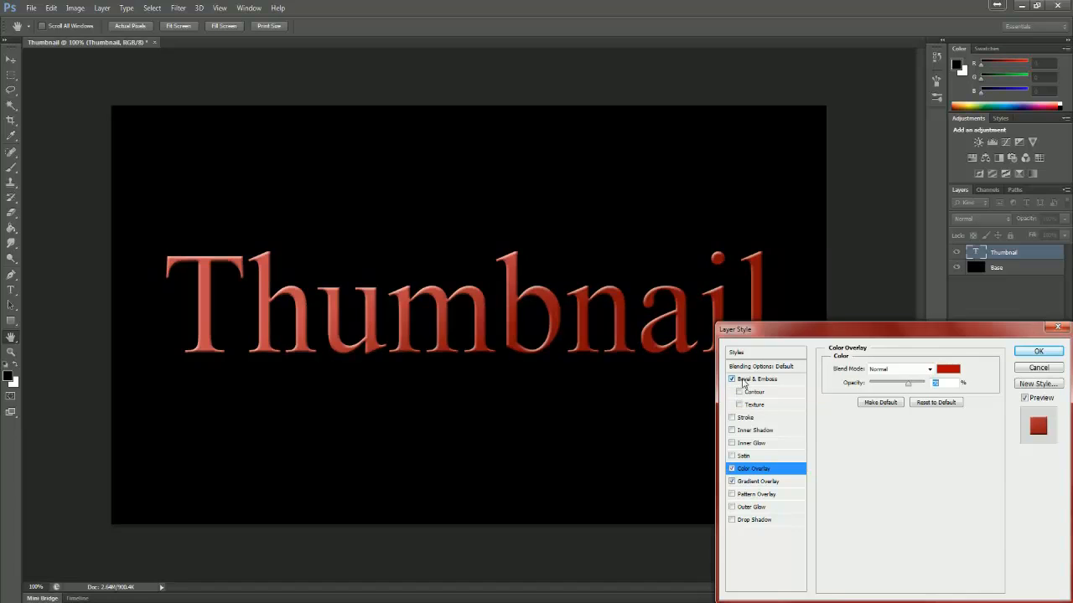
pyautogui.click(755, 382)
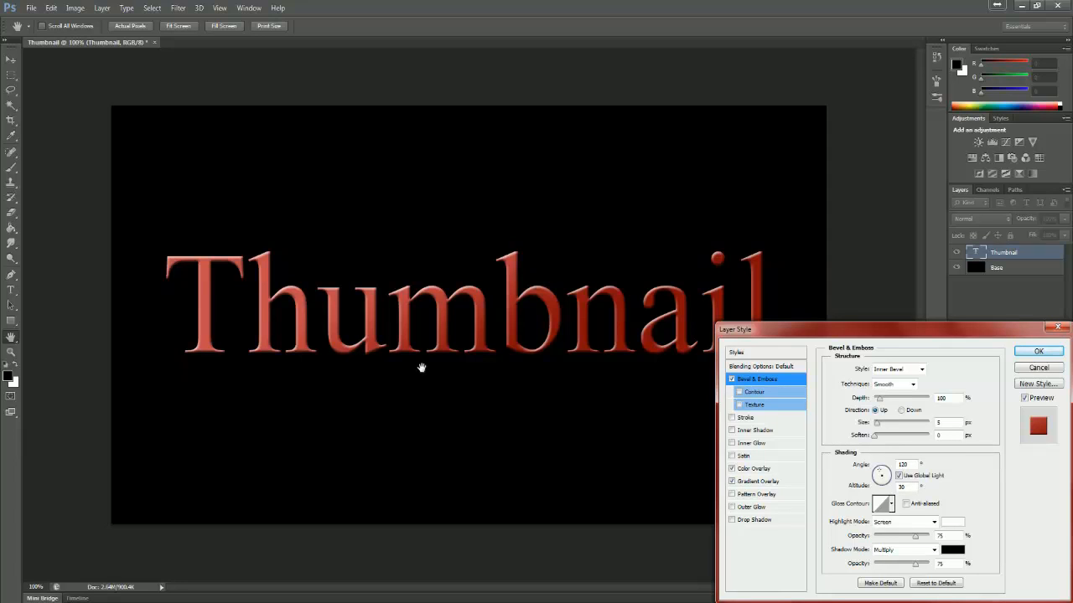
pyautogui.moveTo(874, 470)
pyautogui.mouseDown()
pyautogui.moveTo(888, 486)
pyautogui.moveTo(878, 475)
pyautogui.mouseUp()
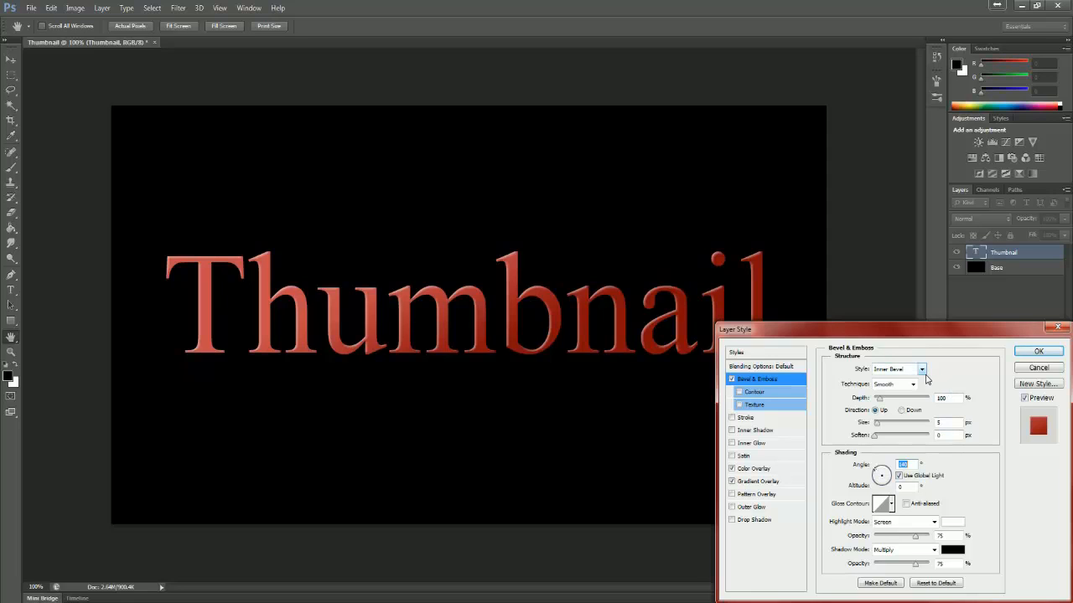
# - Enable the bevel's Contour, set its range to about 62% and turn on anti-aliasing
pyautogui.click(739, 393)
pyautogui.click(748, 398)
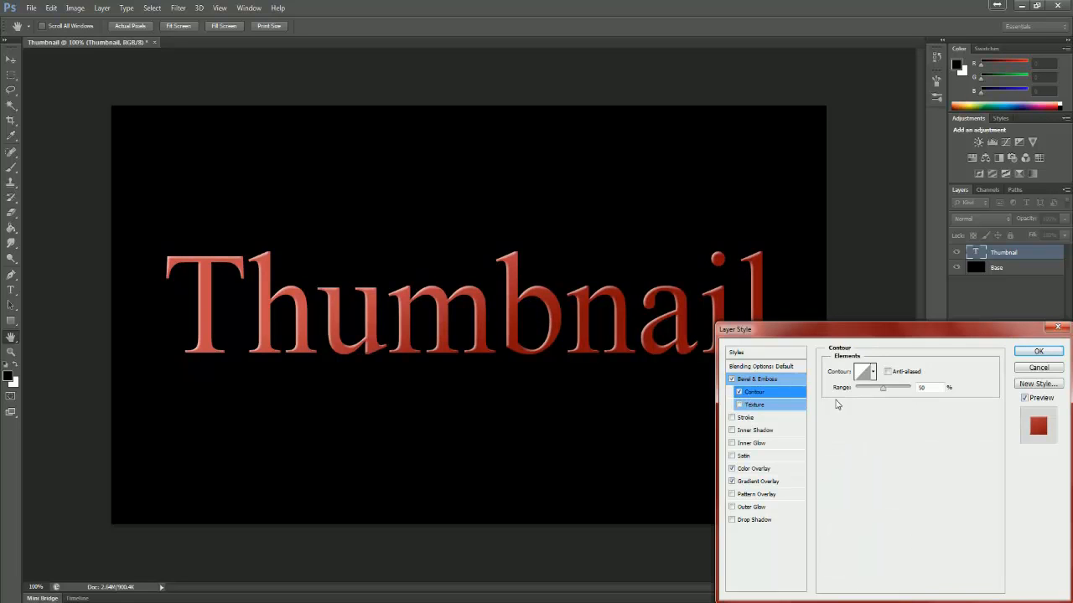
pyautogui.click(899, 391)
pyautogui.moveTo(877, 391); pyautogui.dragTo(822, 393)
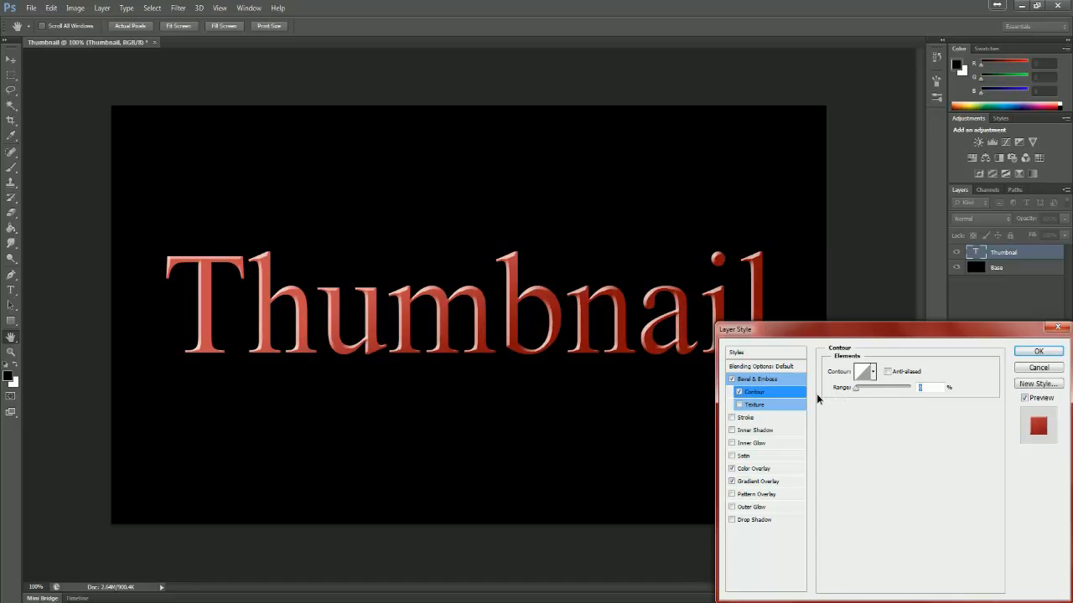
pyautogui.moveTo(857, 390); pyautogui.dragTo(889, 389)
pyautogui.click(887, 372)
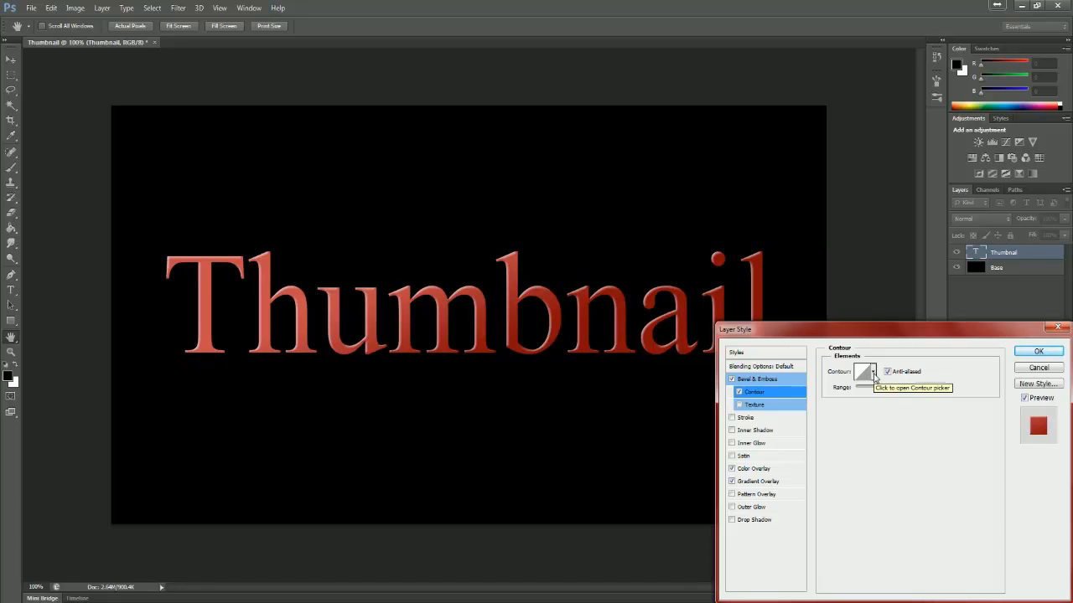
# - Try out several contour presets on the bevel and return to the linear preset
pyautogui.click(874, 377)
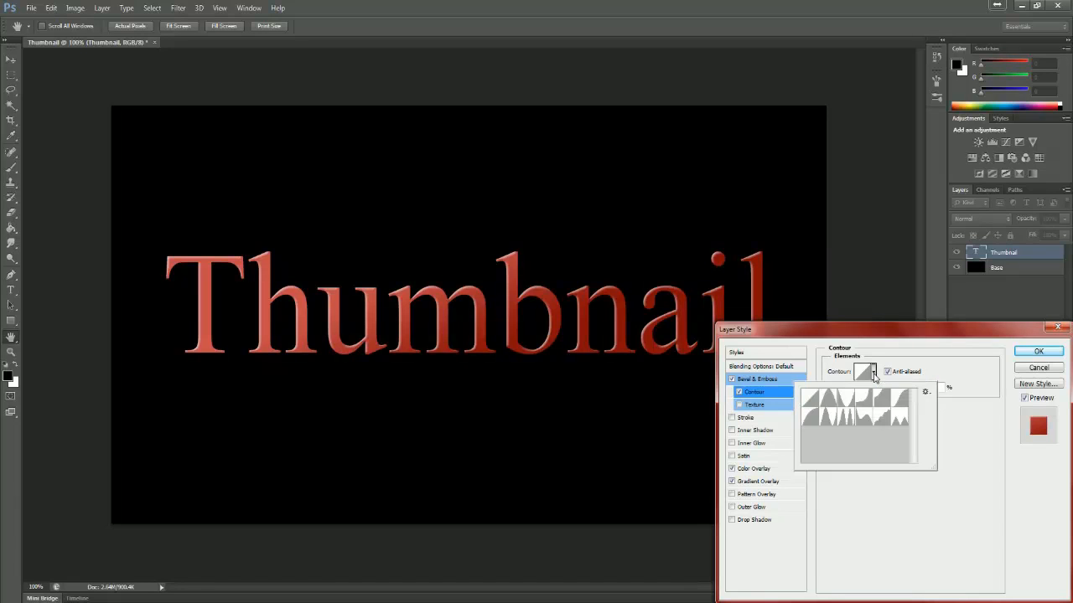
pyautogui.click(844, 402)
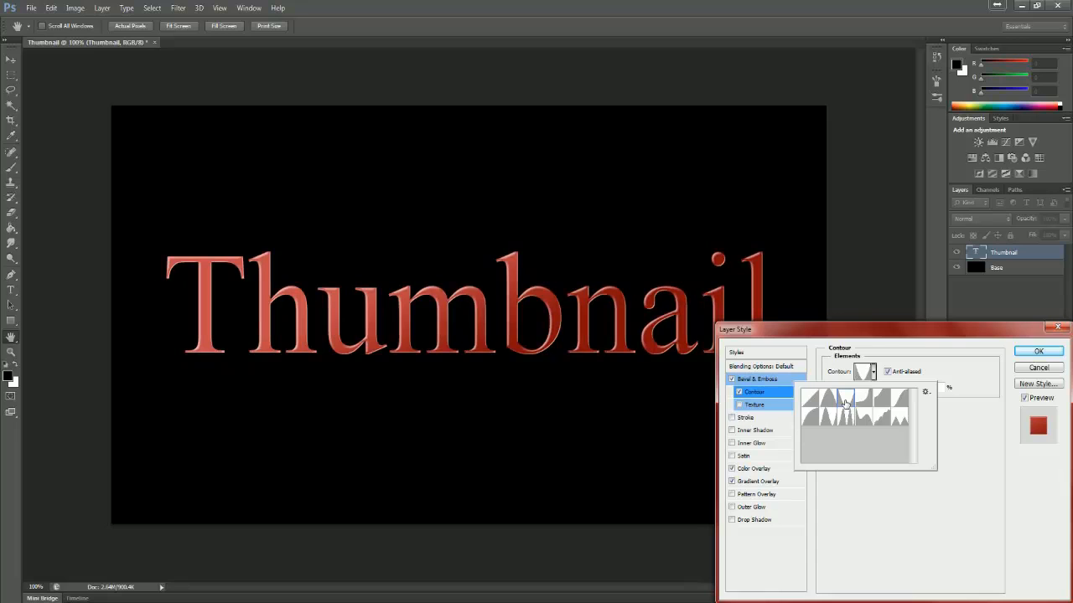
pyautogui.click(829, 402)
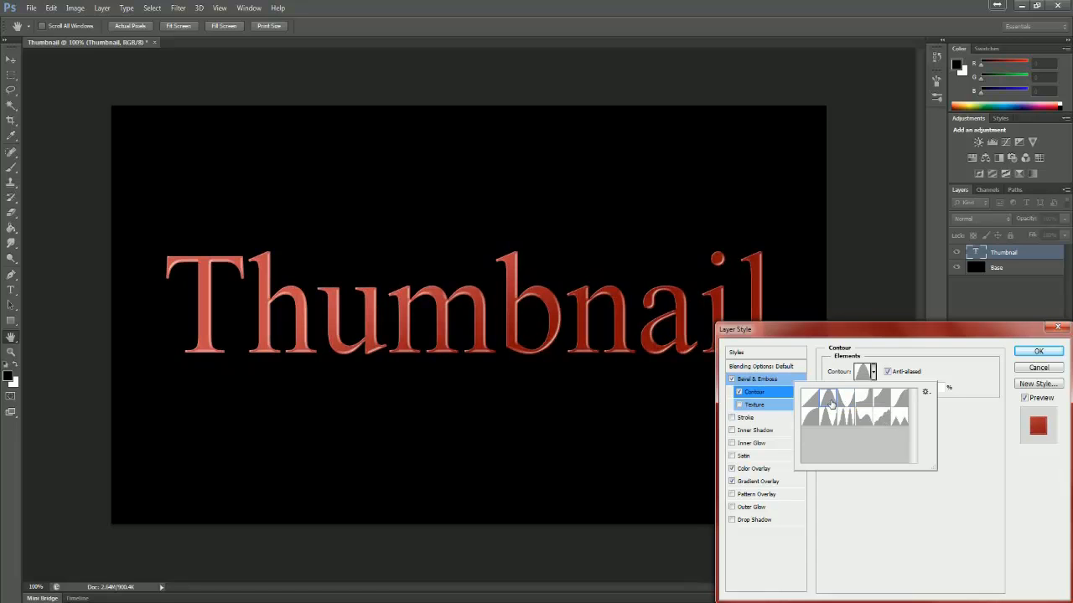
pyautogui.click(883, 403)
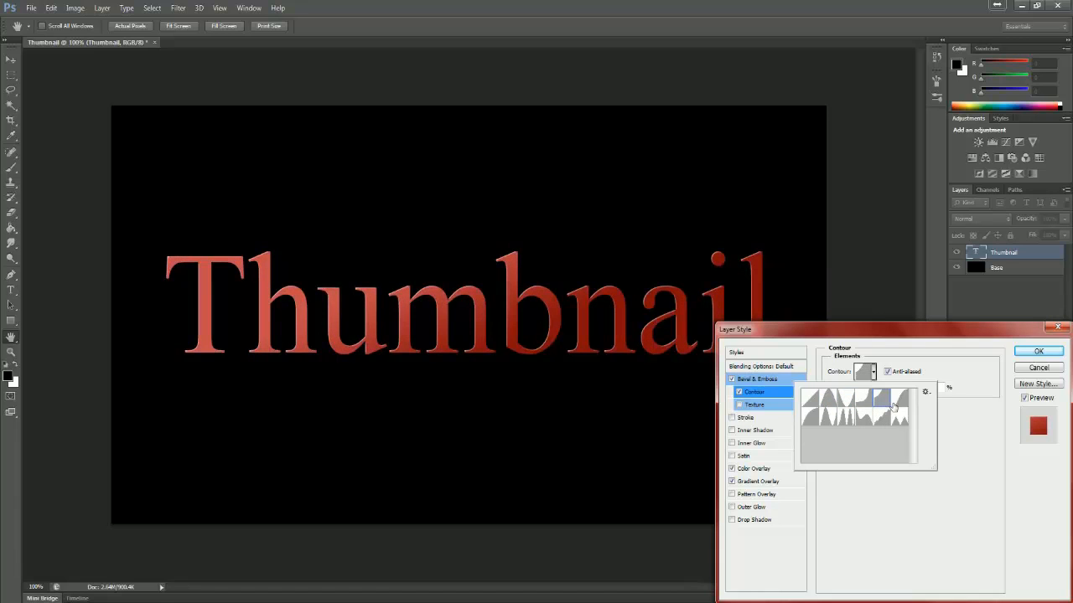
pyautogui.click(900, 403)
pyautogui.click(807, 418)
pyautogui.click(809, 400)
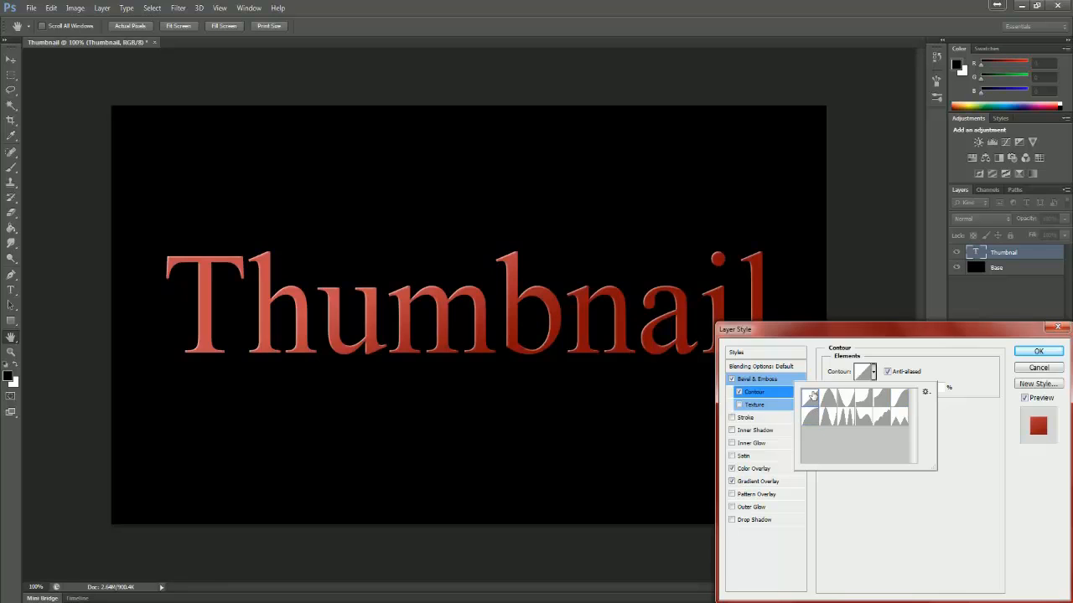
pyautogui.click(898, 419)
pyautogui.click(806, 400)
pyautogui.click(920, 520)
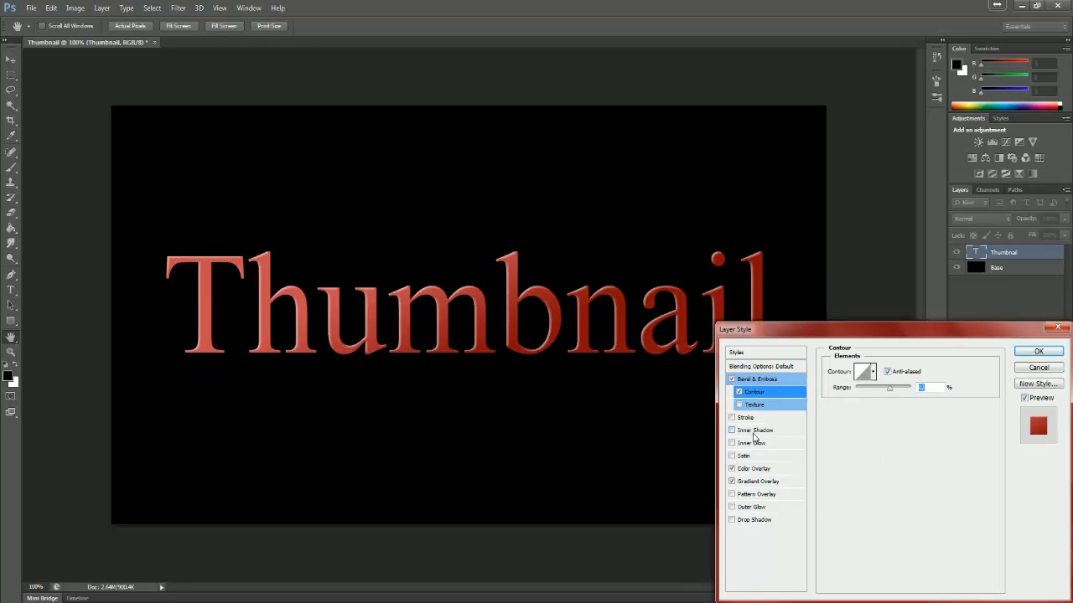
# - Add an Outer Glow to the text and set its glow colour to white (ffffff)
pyautogui.click(737, 509)
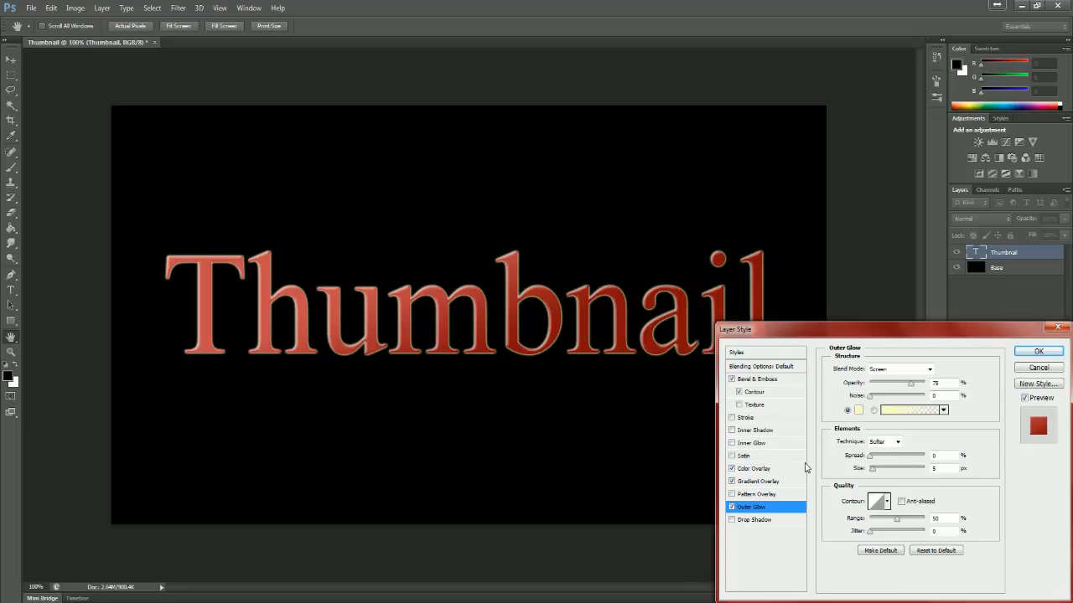
pyautogui.click(858, 411)
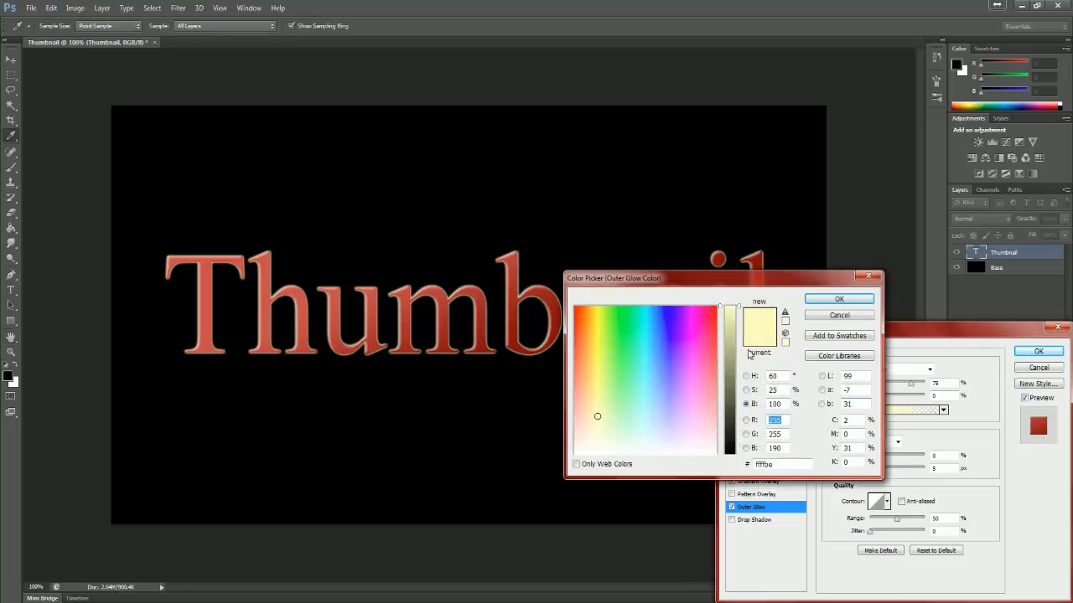
pyautogui.moveTo(612, 448); pyautogui.dragTo(548, 484)
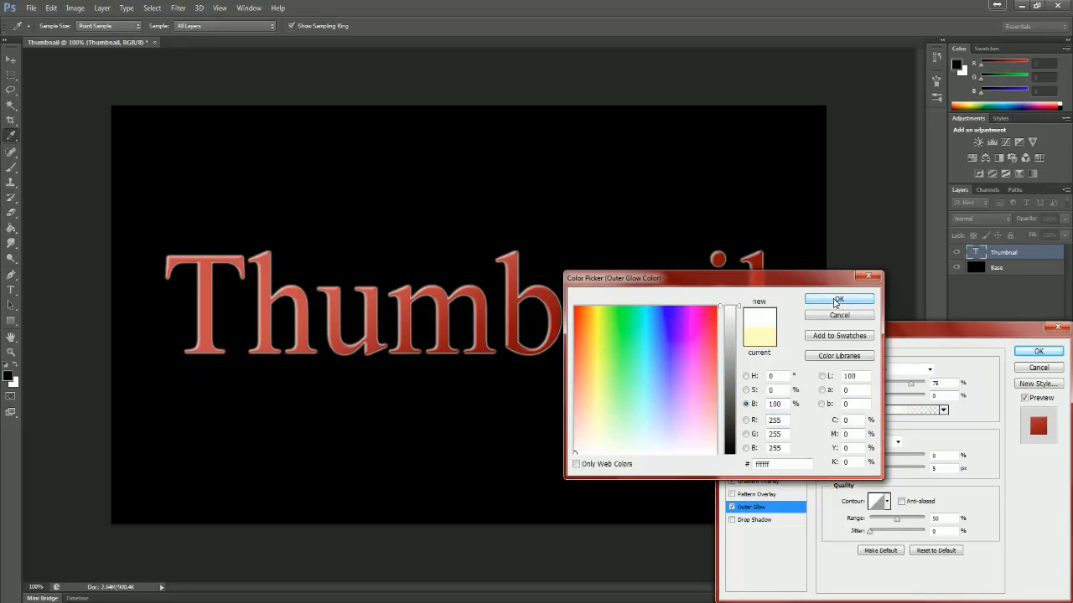
pyautogui.click(836, 301)
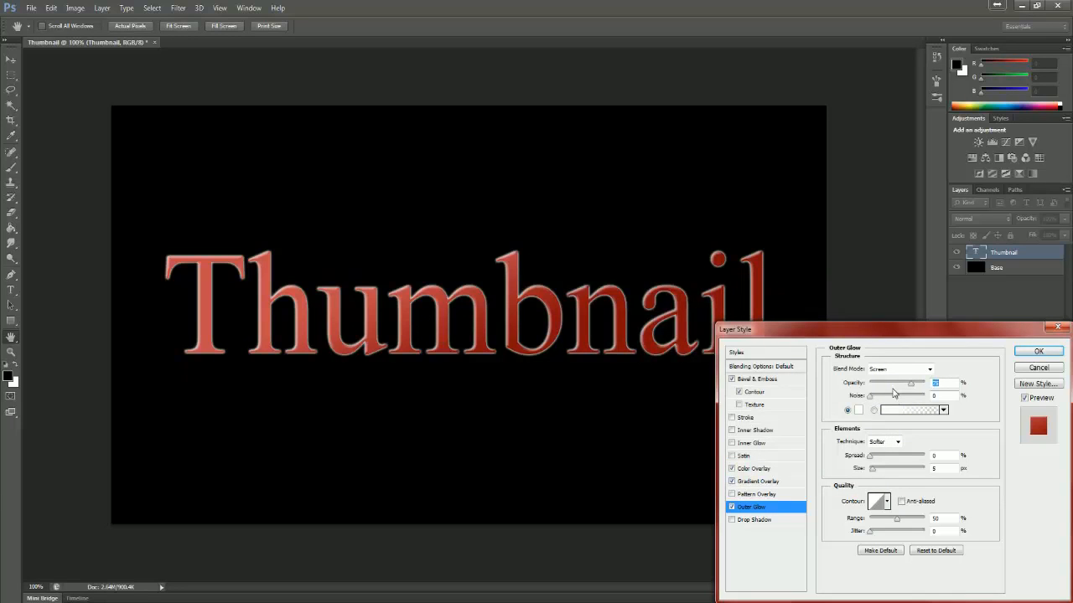
# - Try full opacity and added noise on the Outer Glow, ending with noise at 0% and opacity at about 56%
pyautogui.moveTo(912, 384); pyautogui.dragTo(925, 383)
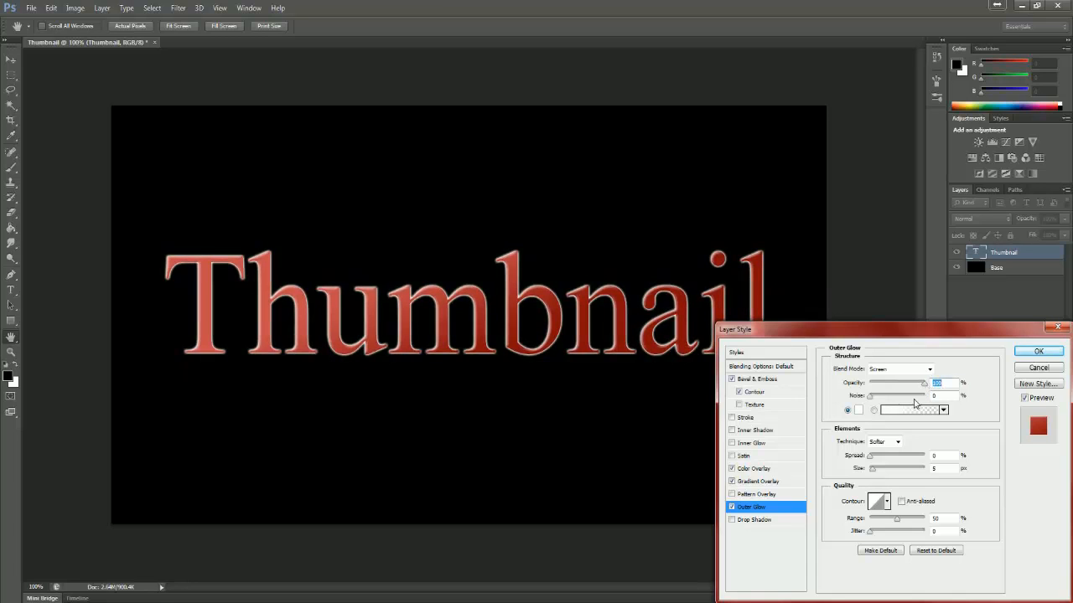
pyautogui.click(890, 398)
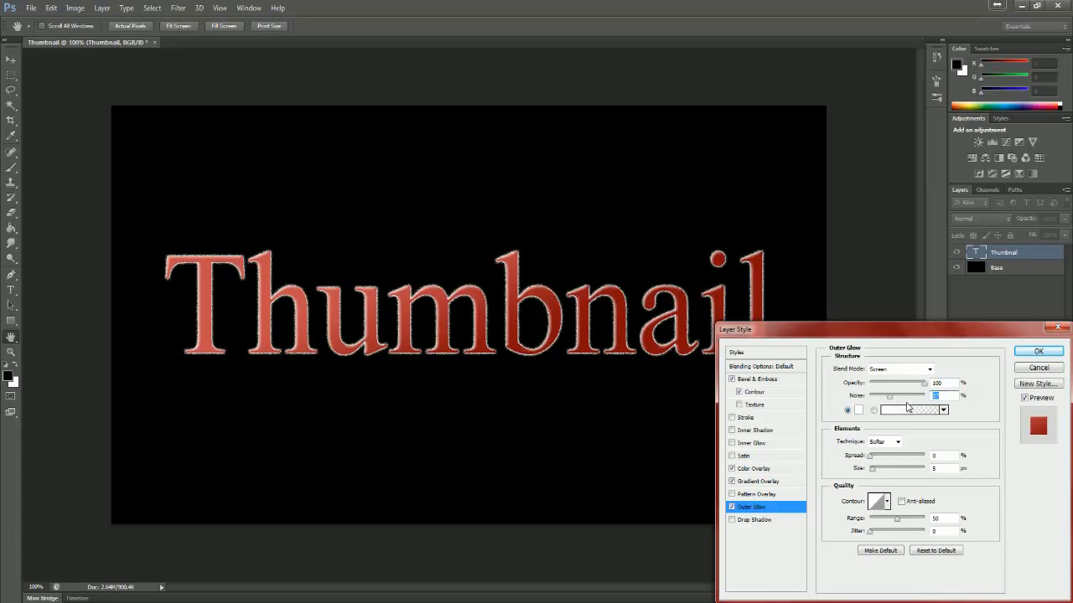
pyautogui.moveTo(905, 399); pyautogui.dragTo(851, 400)
pyautogui.moveTo(918, 384); pyautogui.dragTo(905, 389)
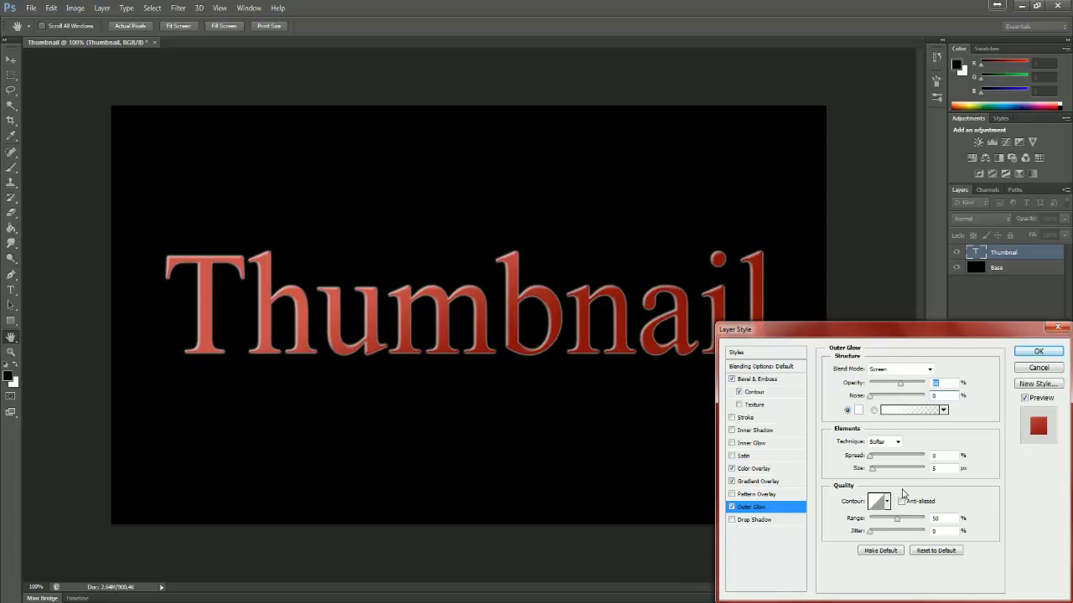
# - Set the Outer Glow's spread to about 46% and compare the Softer and Precise techniques, ending on Precise
pyautogui.moveTo(873, 457); pyautogui.dragTo(904, 458)
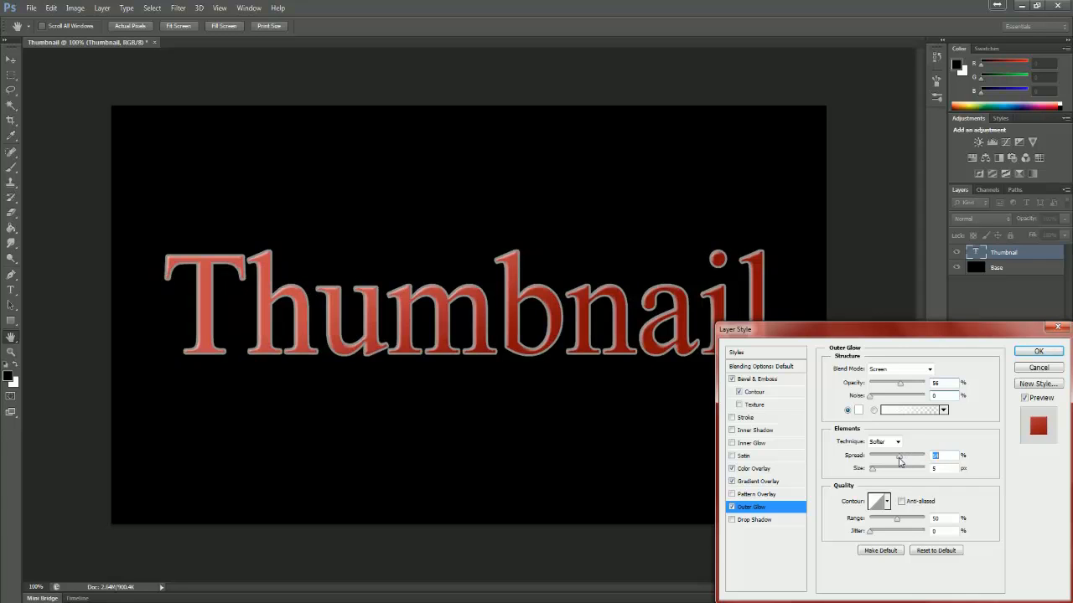
pyautogui.moveTo(897, 459); pyautogui.dragTo(895, 459)
pyautogui.click(885, 441)
pyautogui.click(888, 461)
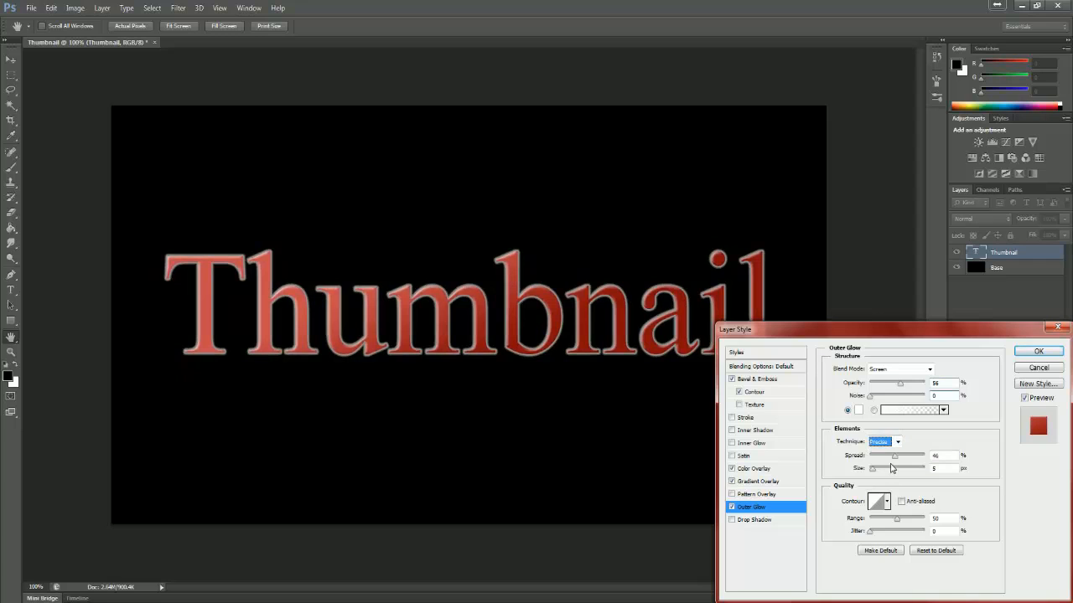
pyautogui.click(897, 442)
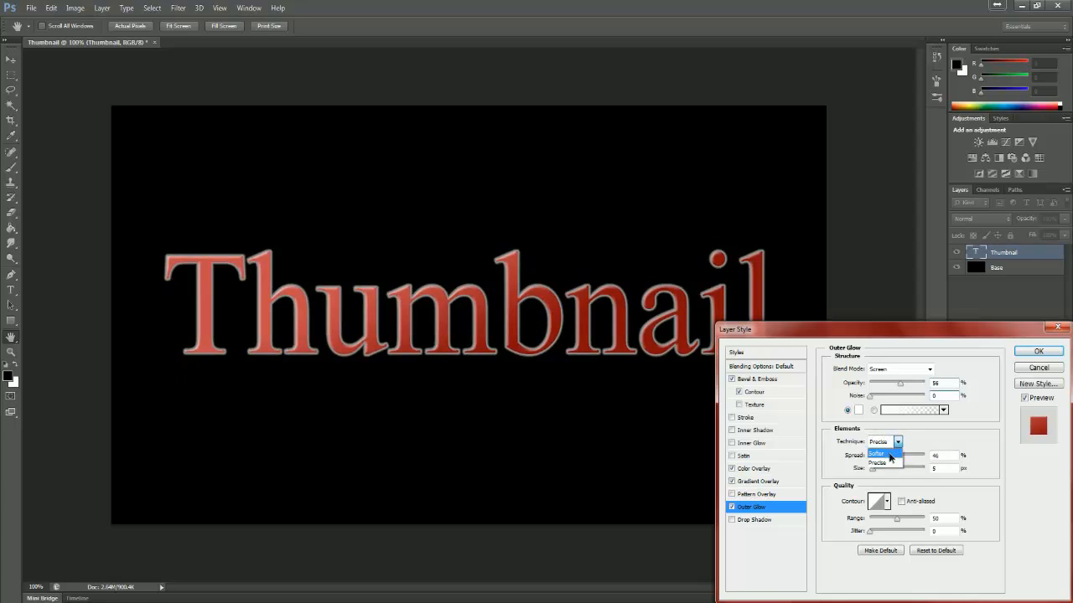
pyautogui.click(890, 455)
pyautogui.click(896, 442)
pyautogui.click(891, 463)
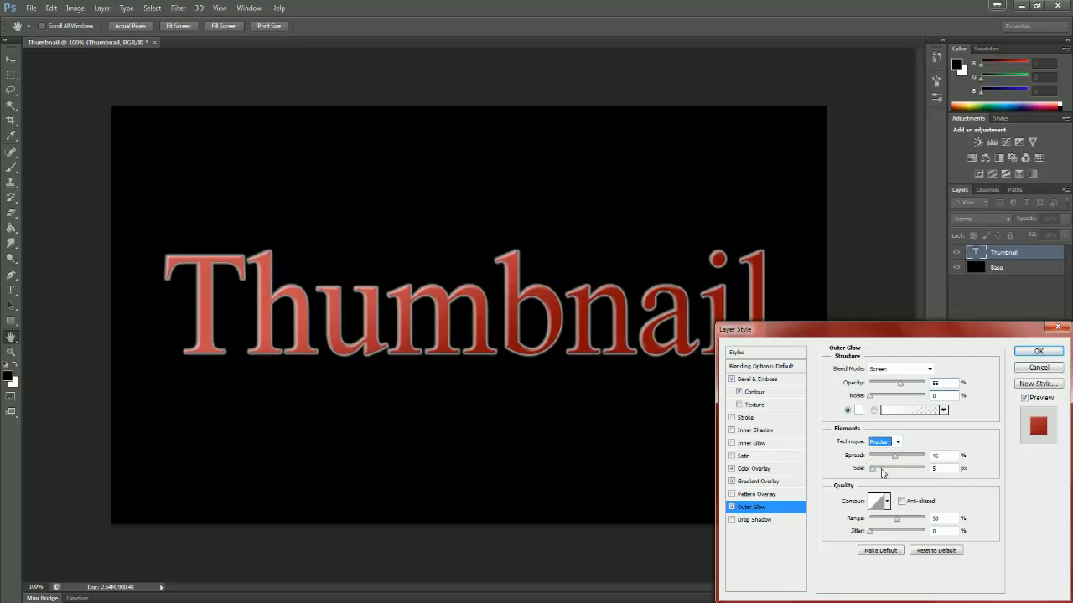
# - Change the Outer Glow colour to pure red (ff0000)
pyautogui.click(859, 412)
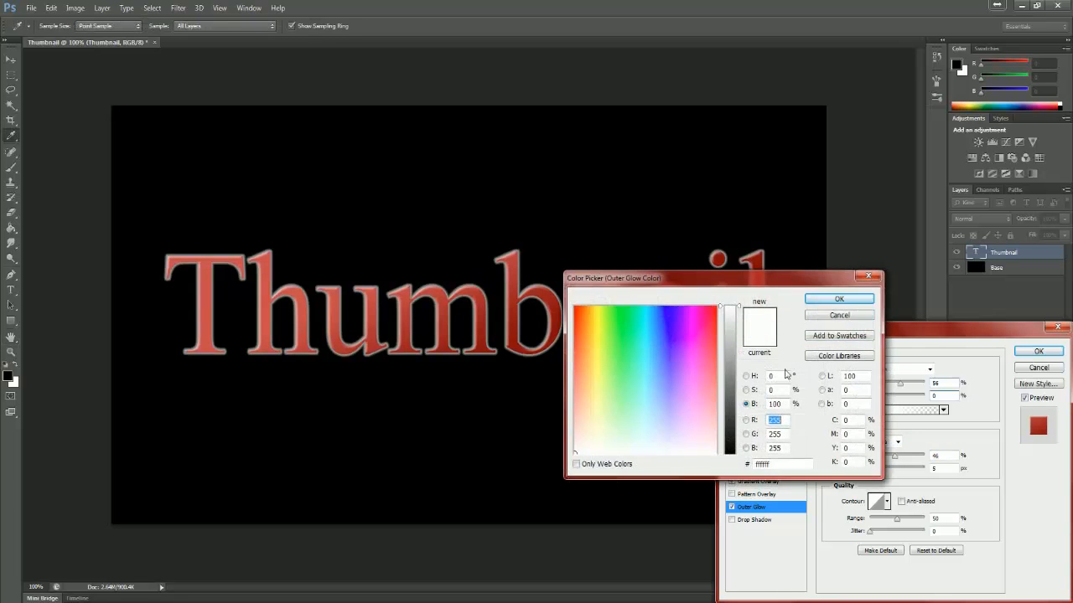
pyautogui.moveTo(709, 283); pyautogui.dragTo(895, 317)
pyautogui.moveTo(783, 352); pyautogui.dragTo(760, 340)
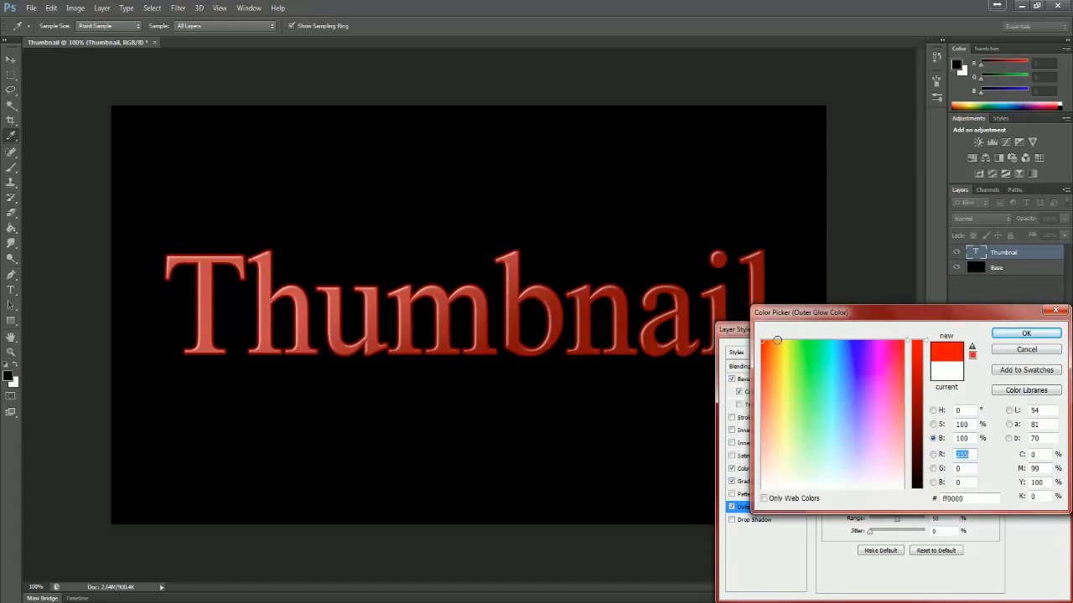
pyautogui.click(1024, 334)
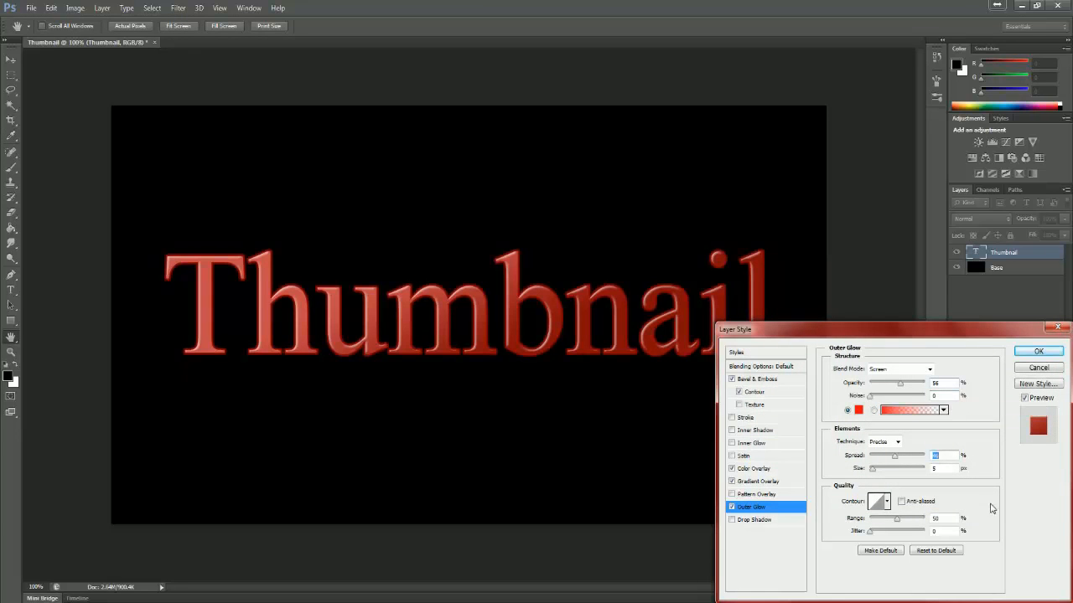
# - Turn on anti-aliasing for the Outer Glow contour and set its range to about 51% with jitter at 0%
pyautogui.click(901, 502)
pyautogui.moveTo(898, 519); pyautogui.dragTo(874, 528)
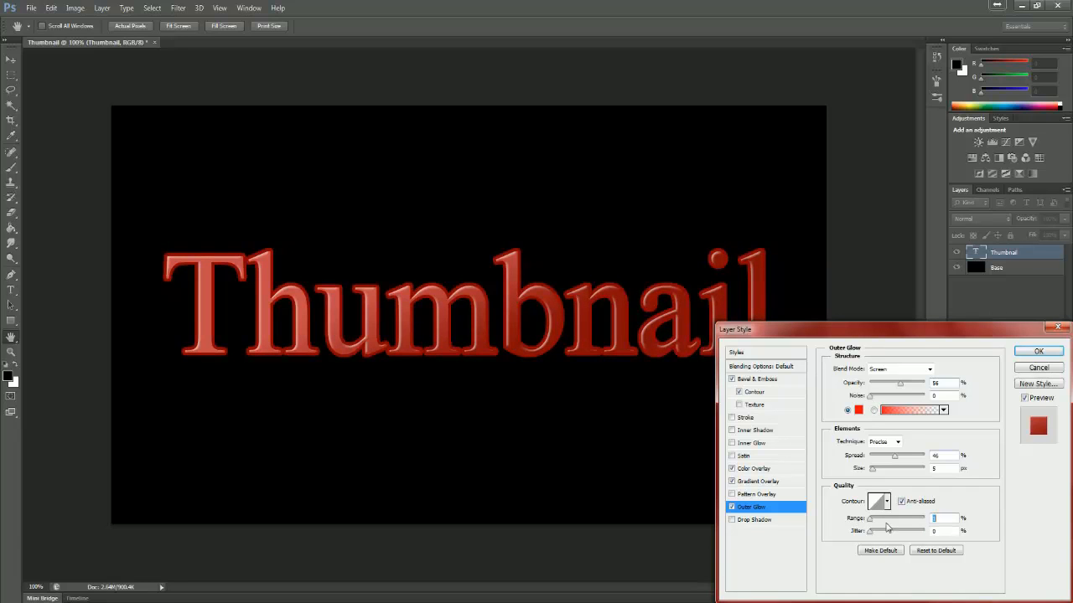
pyautogui.click(891, 523)
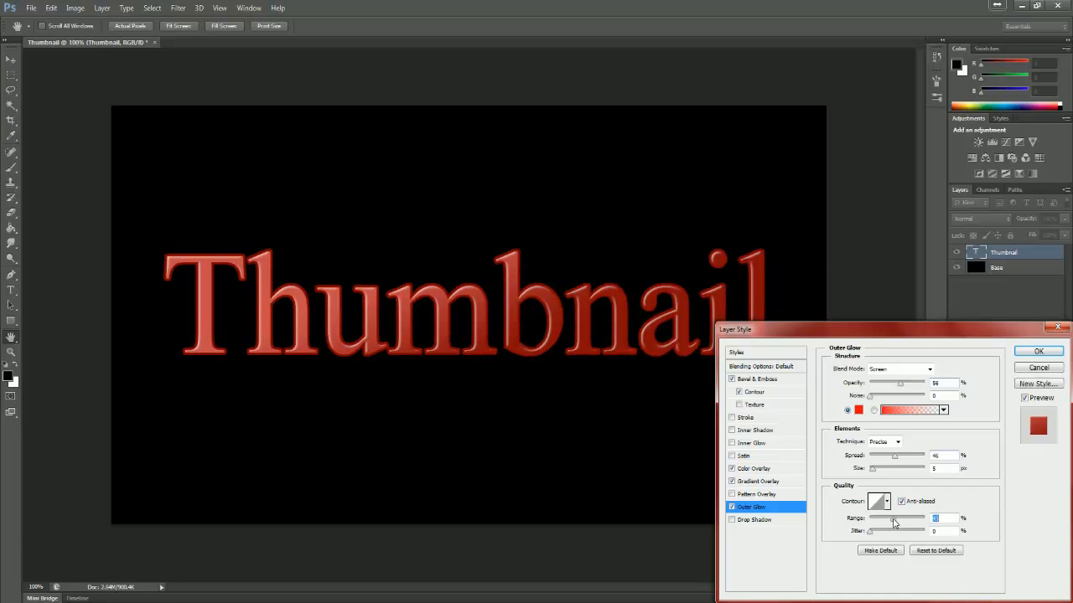
pyautogui.moveTo(889, 534); pyautogui.dragTo(912, 537)
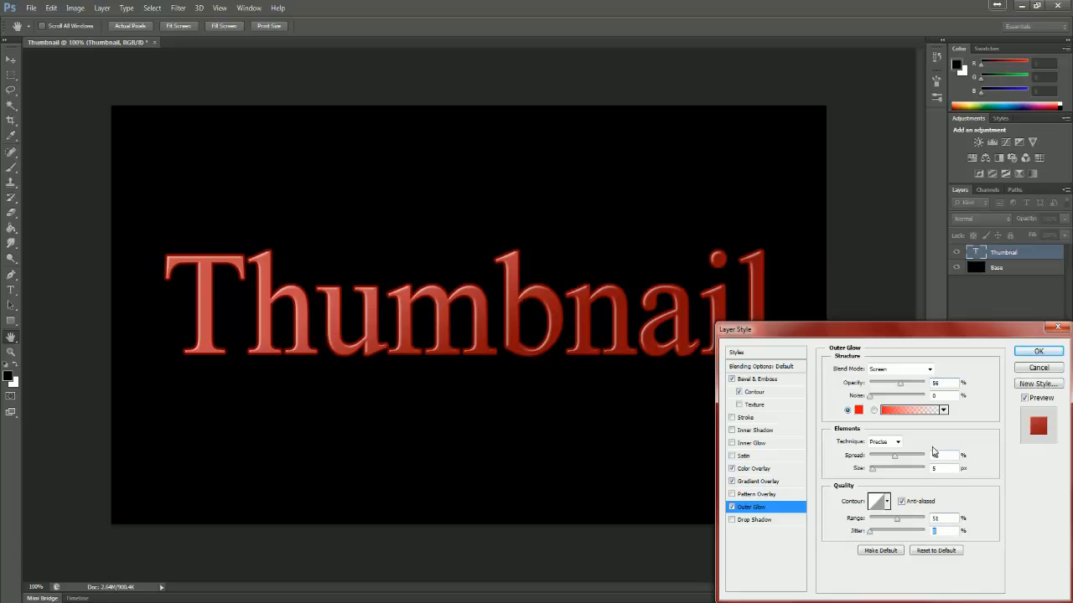
# - Switch the Outer Glow to its Color to Transparent gradient and inspect it in the Gradient Editor without changing it
pyautogui.click(874, 411)
pyautogui.click(892, 412)
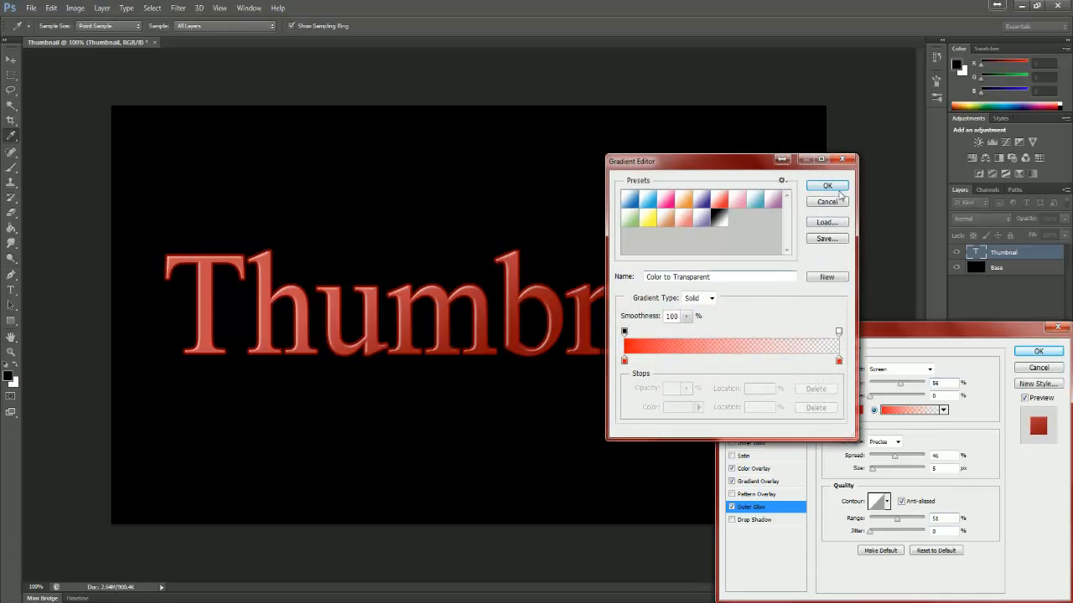
pyautogui.click(825, 203)
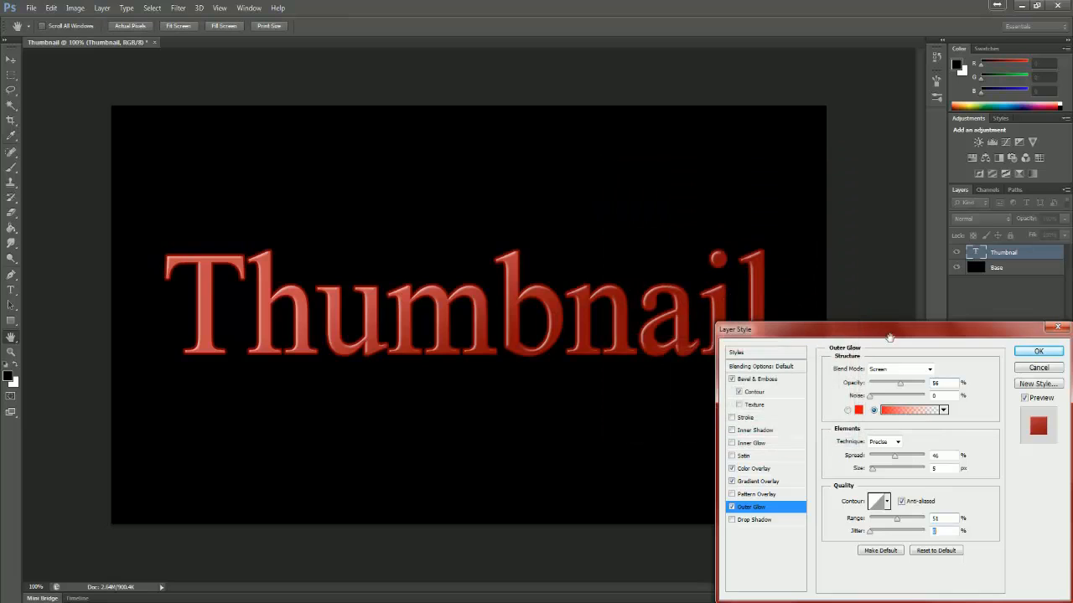
pyautogui.click(847, 410)
# - Add an Inner Glow to the text and set its colour to pure red (ff0000)
pyautogui.click(732, 444)
pyautogui.click(746, 444)
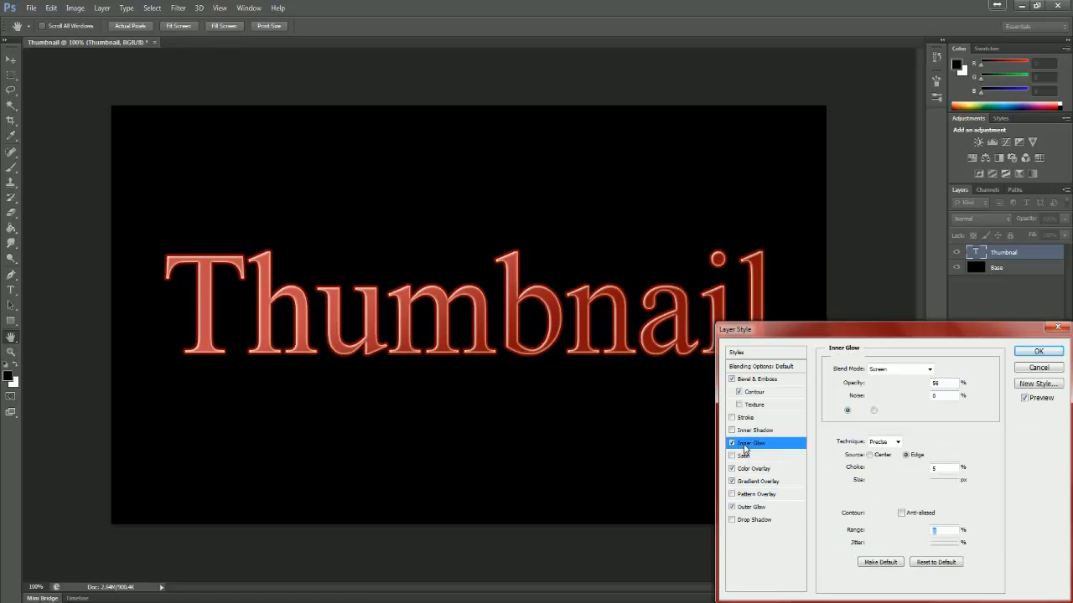
pyautogui.click(858, 409)
pyautogui.click(762, 341)
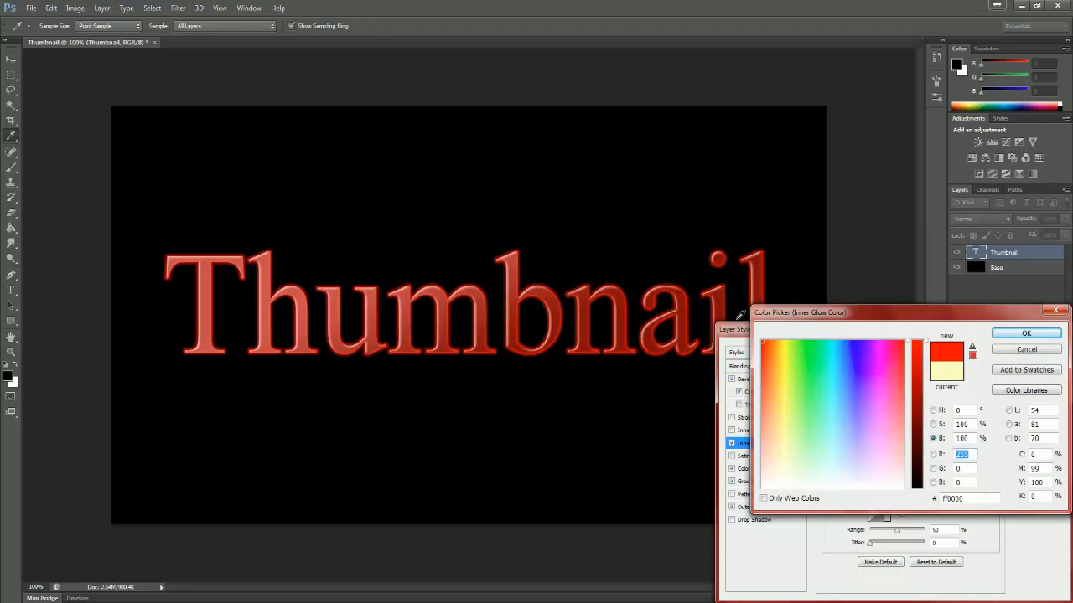
pyautogui.click(1009, 333)
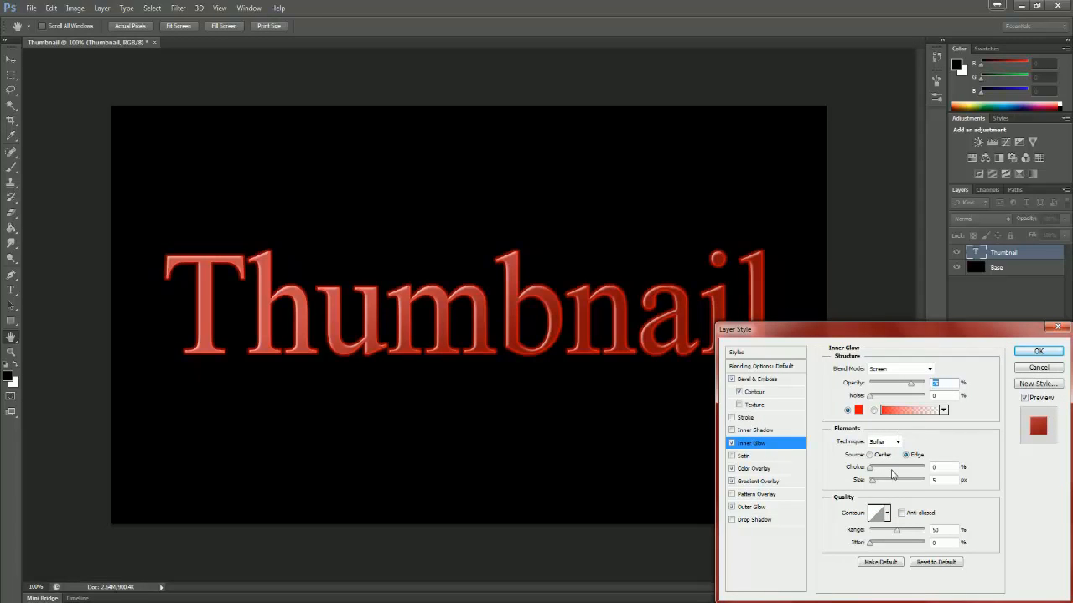
# - Match the Inner Glow to the Outer Glow's spread by setting its choke to 46%, and set its size to 0 px
pyautogui.click(759, 508)
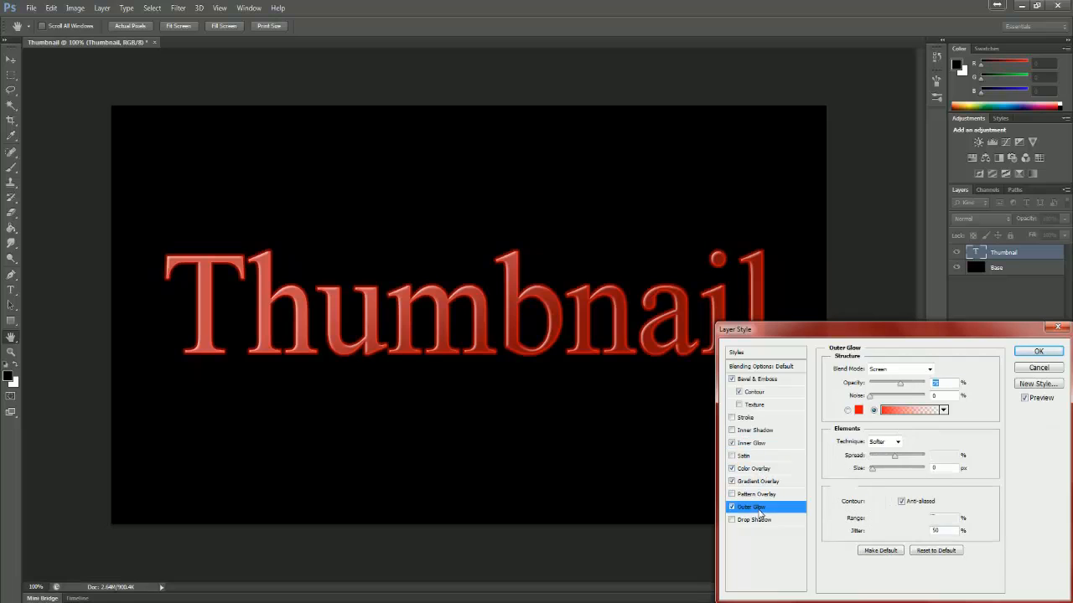
pyautogui.click(753, 444)
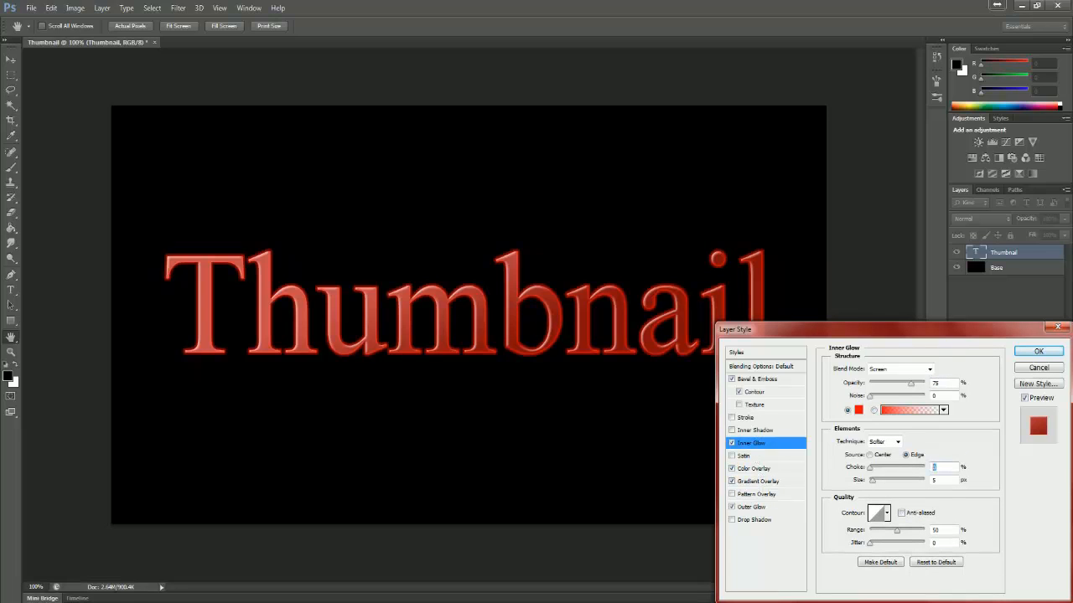
pyautogui.write('46')
pyautogui.write('0')
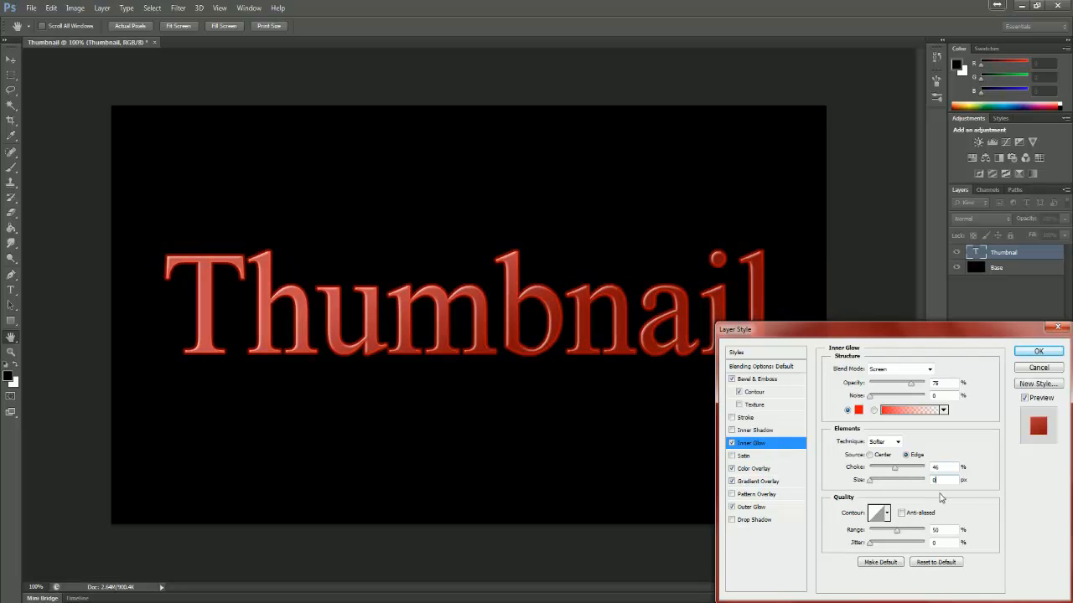
# - Set the Inner Glow's contour range to 51% and turn on anti-aliasing, matching the Outer Glow's quality settings
pyautogui.click(759, 508)
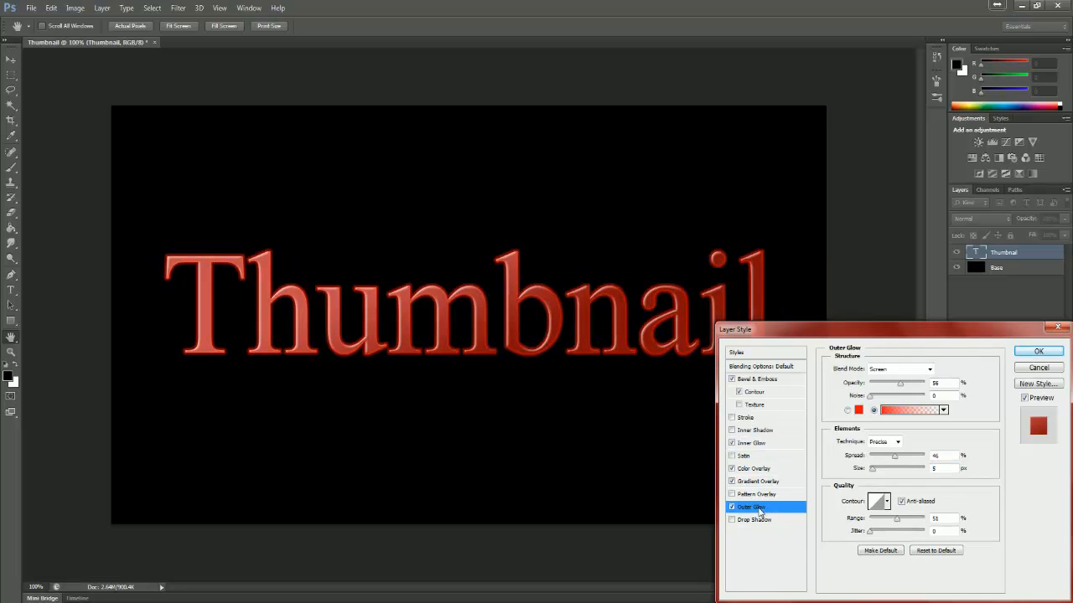
pyautogui.click(756, 444)
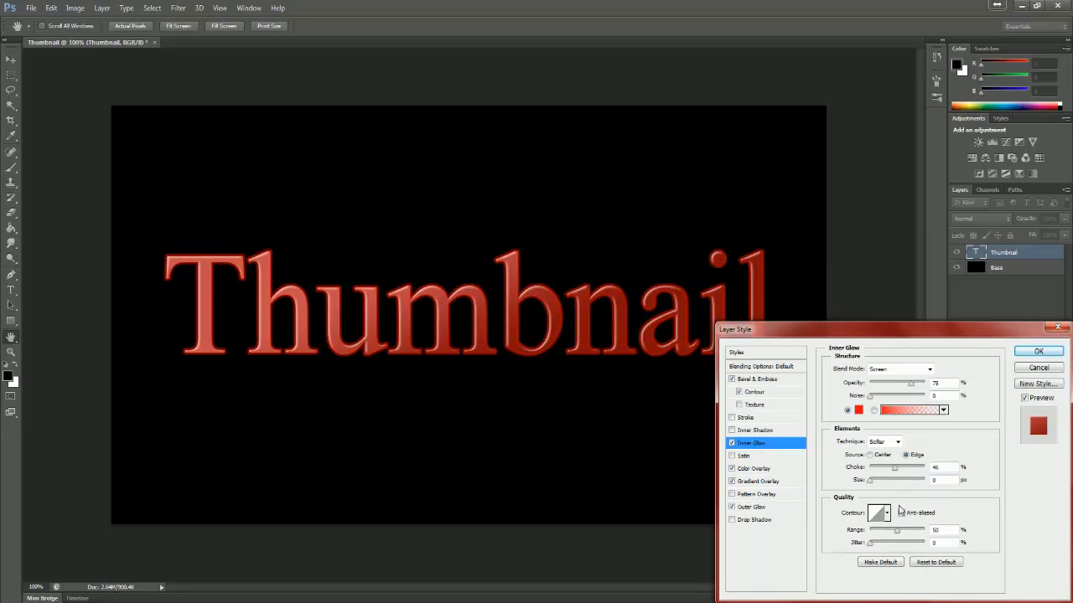
pyautogui.doubleClick(936, 530)
pyautogui.write('5')
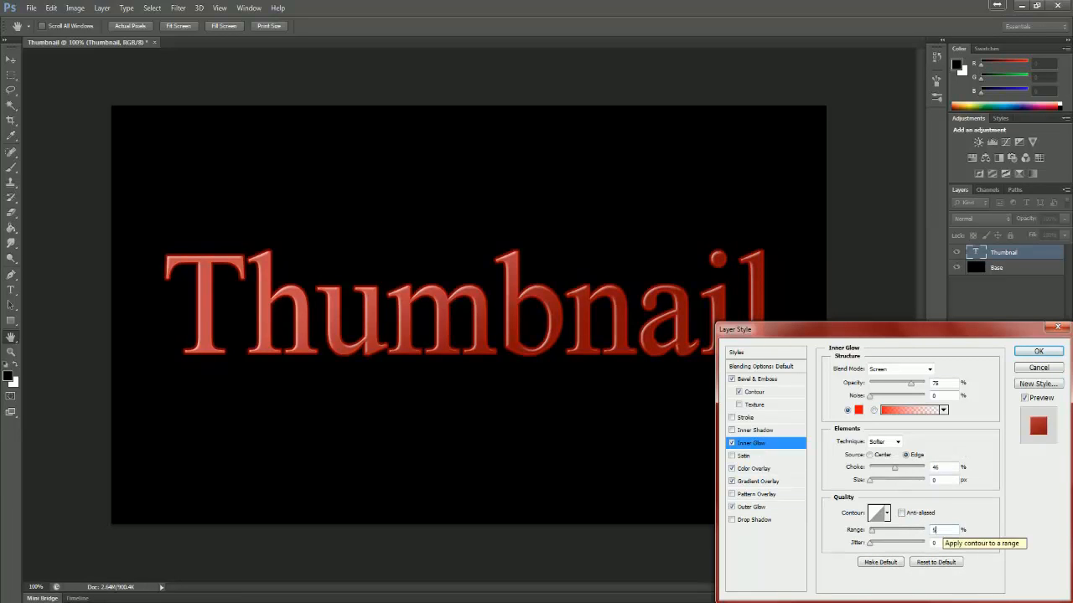
pyautogui.write('1')
pyautogui.click(901, 512)
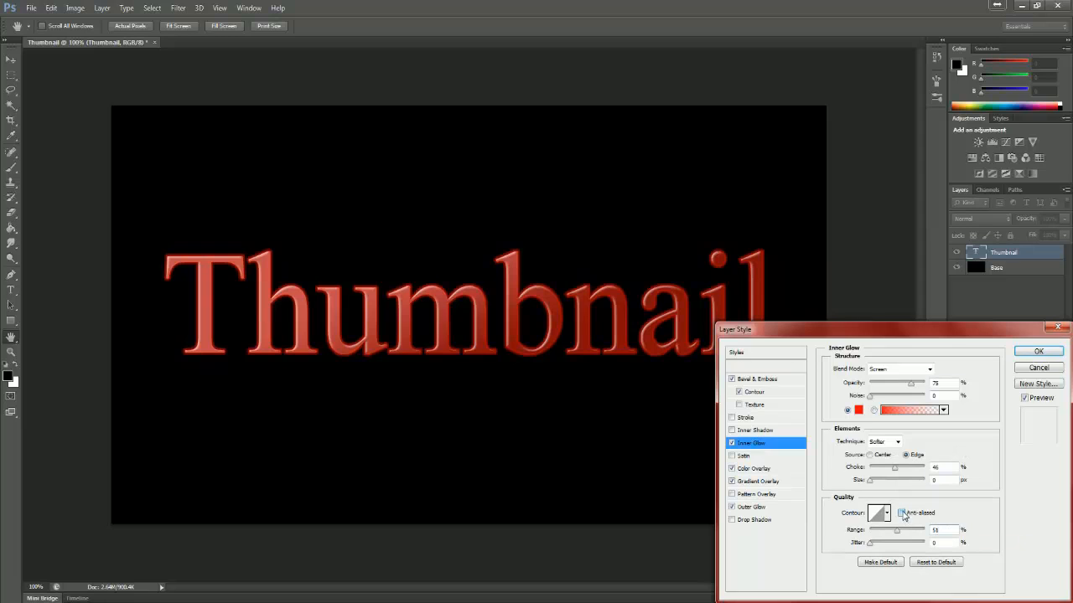
# - Set the Inner Glow's opacity to 56% to match the Outer Glow
pyautogui.click(771, 512)
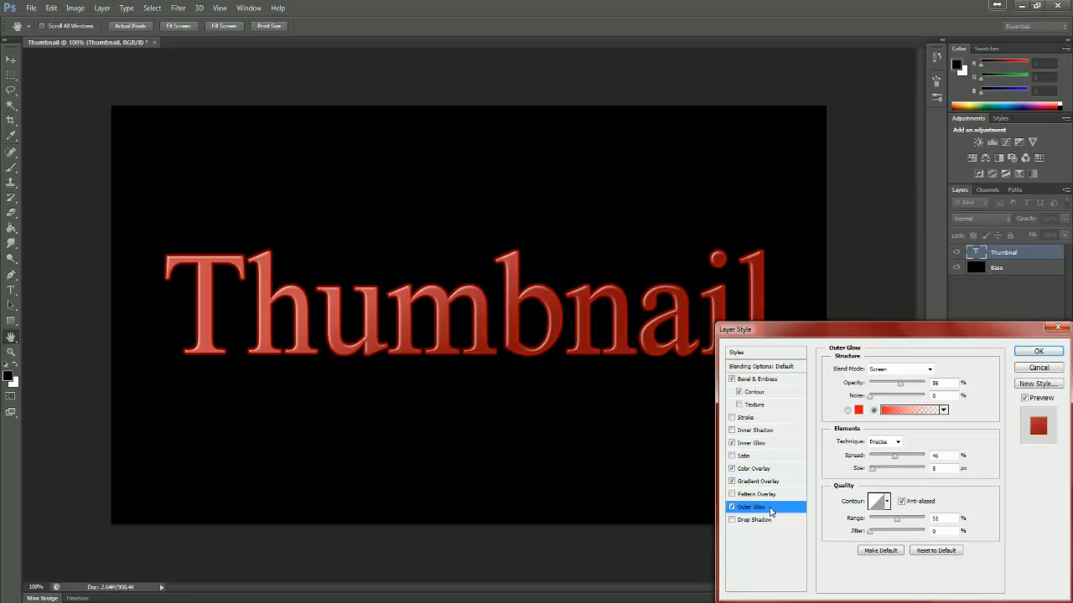
pyautogui.click(755, 443)
pyautogui.write('5')
pyautogui.click(972, 407)
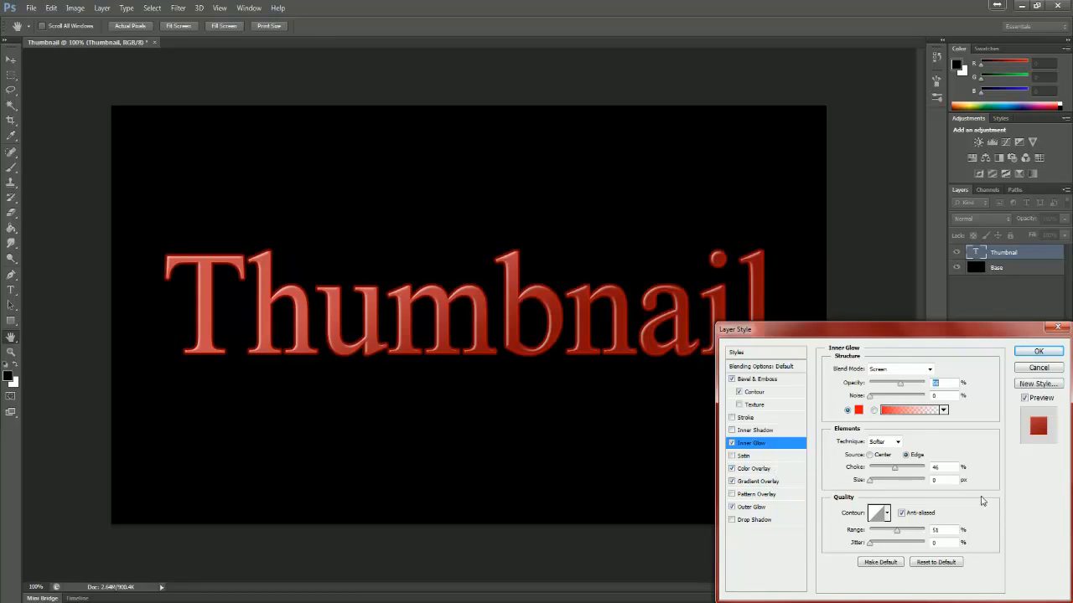
# - Try a Texture on the bevel at various depths, ending at about 79% scale and -55% depth, and disable it again
pyautogui.click(753, 406)
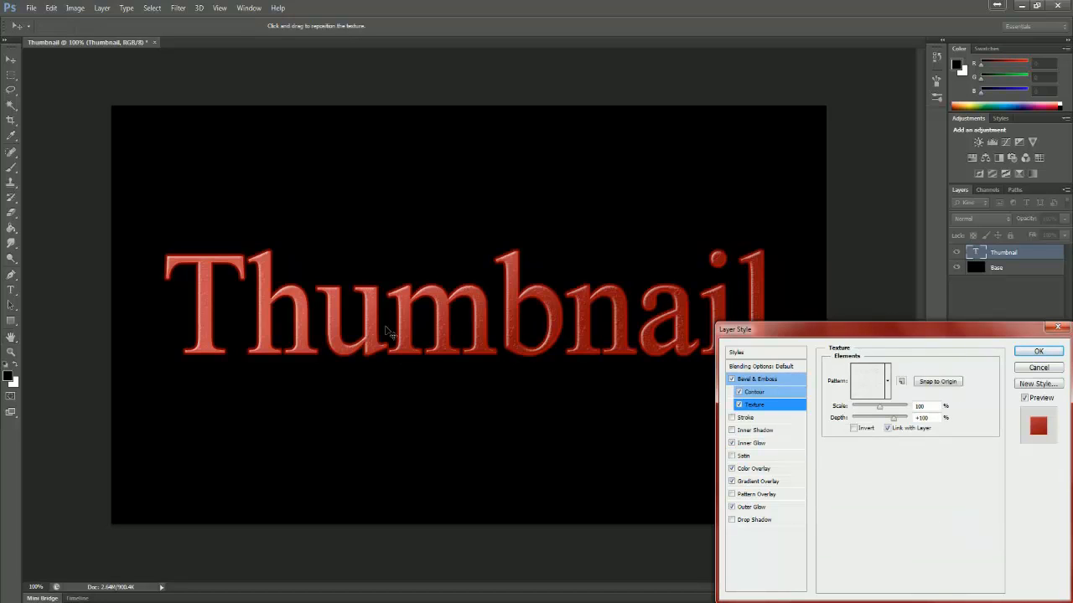
pyautogui.moveTo(894, 418); pyautogui.dragTo(872, 423)
pyautogui.moveTo(869, 421)
pyautogui.mouseDown()
pyautogui.moveTo(888, 424)
pyautogui.moveTo(856, 426)
pyautogui.mouseUp()
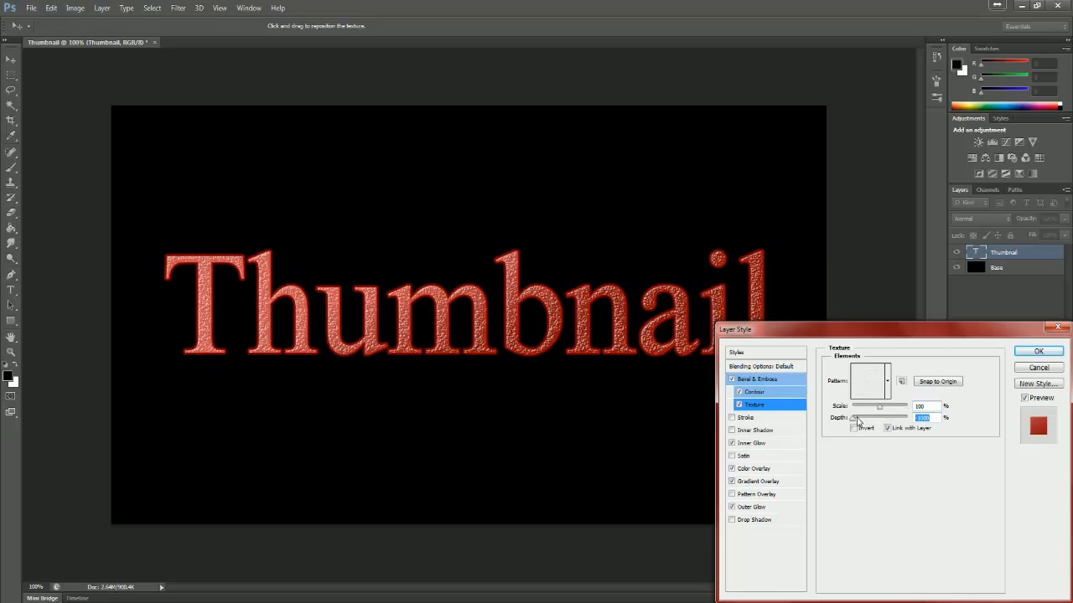
pyautogui.moveTo(850, 423); pyautogui.dragTo(739, 426)
pyautogui.moveTo(953, 426); pyautogui.dragTo(875, 417)
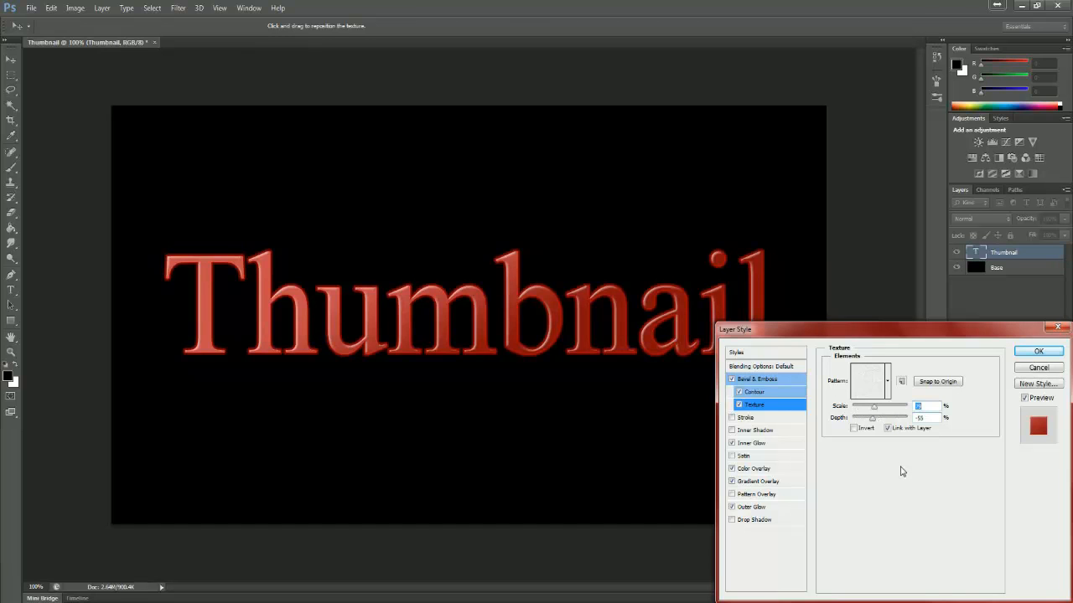
pyautogui.click(738, 406)
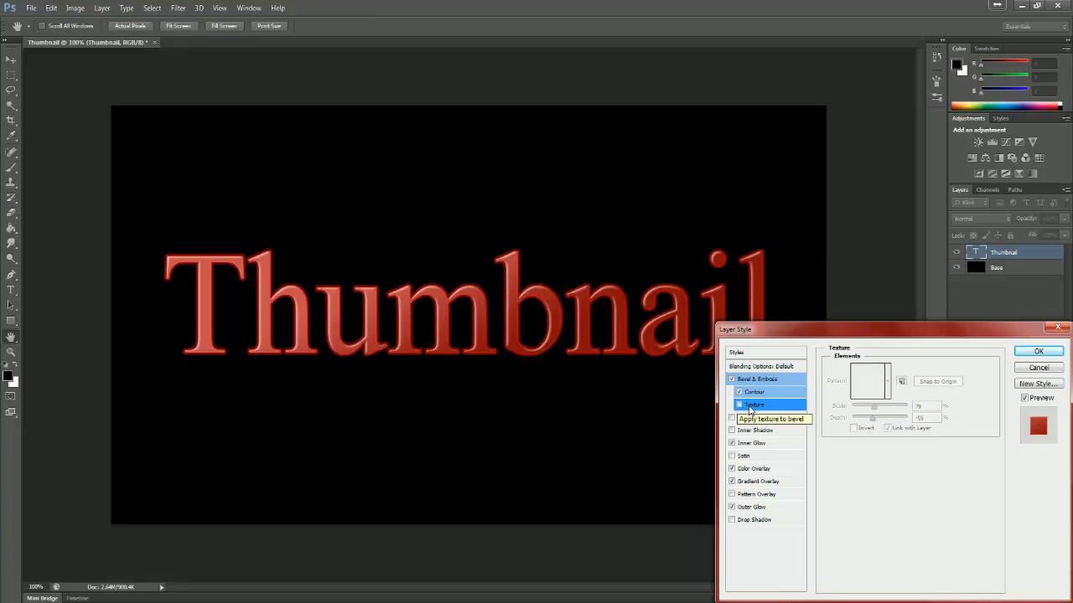
# - Try the Dither, Reverse and Align with Layer options of the Gradient Overlay and restore their original settings
pyautogui.click(758, 470)
pyautogui.click(763, 484)
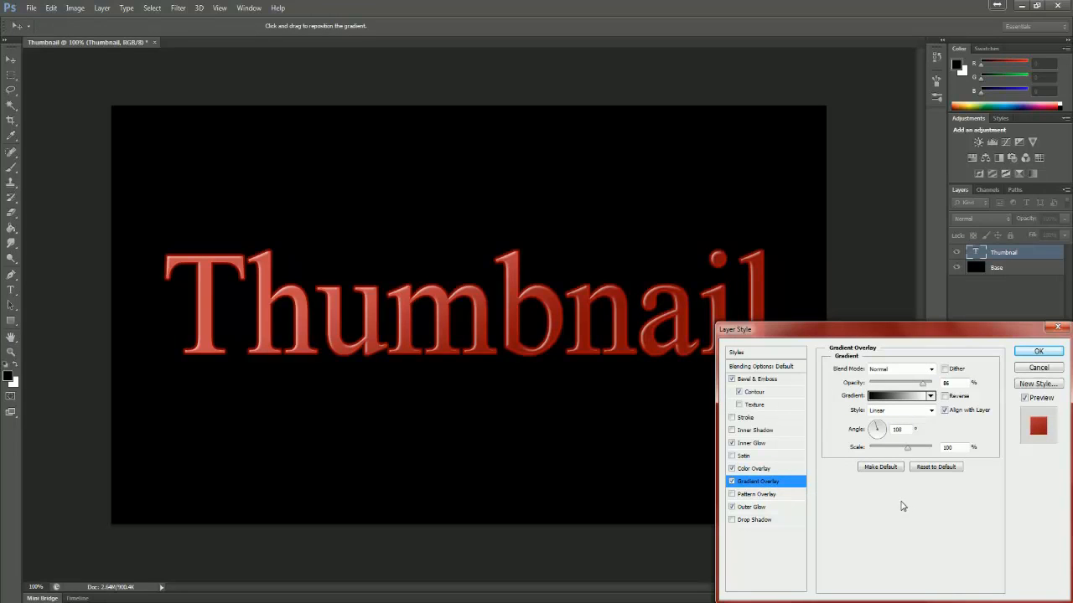
pyautogui.click(945, 370)
pyautogui.click(945, 396)
pyautogui.click(945, 398)
pyautogui.click(945, 411)
pyautogui.click(945, 410)
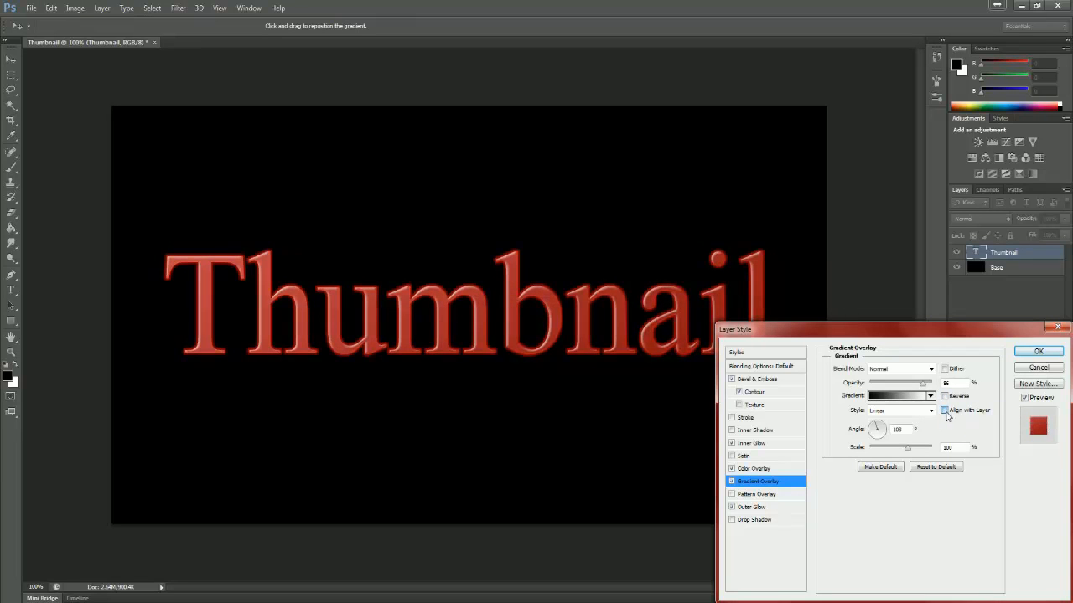
# - Try the Radial, Angle, Reflected and Diamond styles on the Gradient Overlay and return it to Linear
pyautogui.click(926, 412)
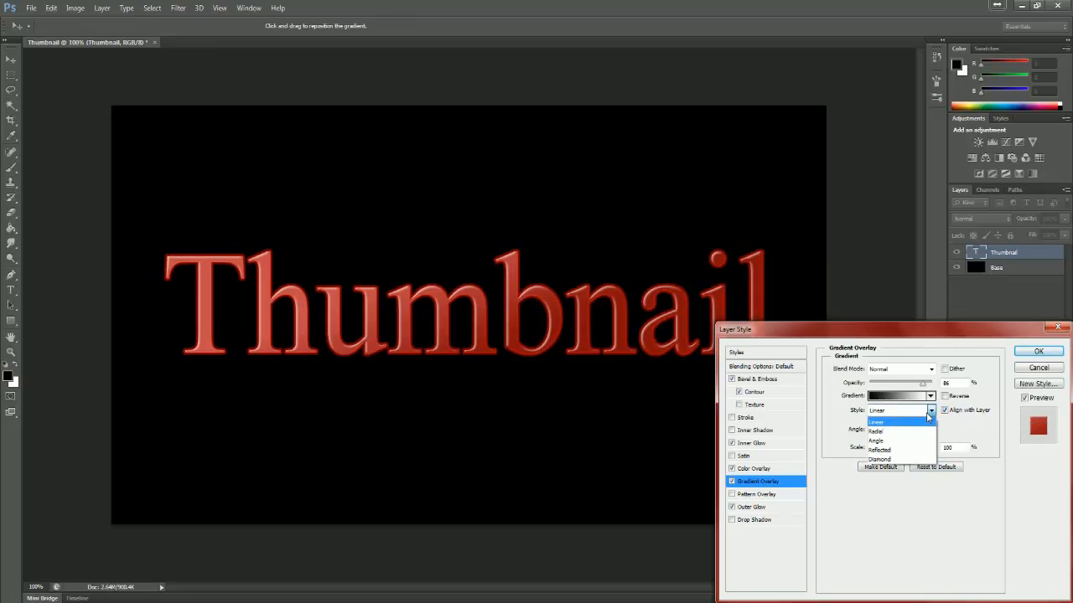
pyautogui.click(919, 428)
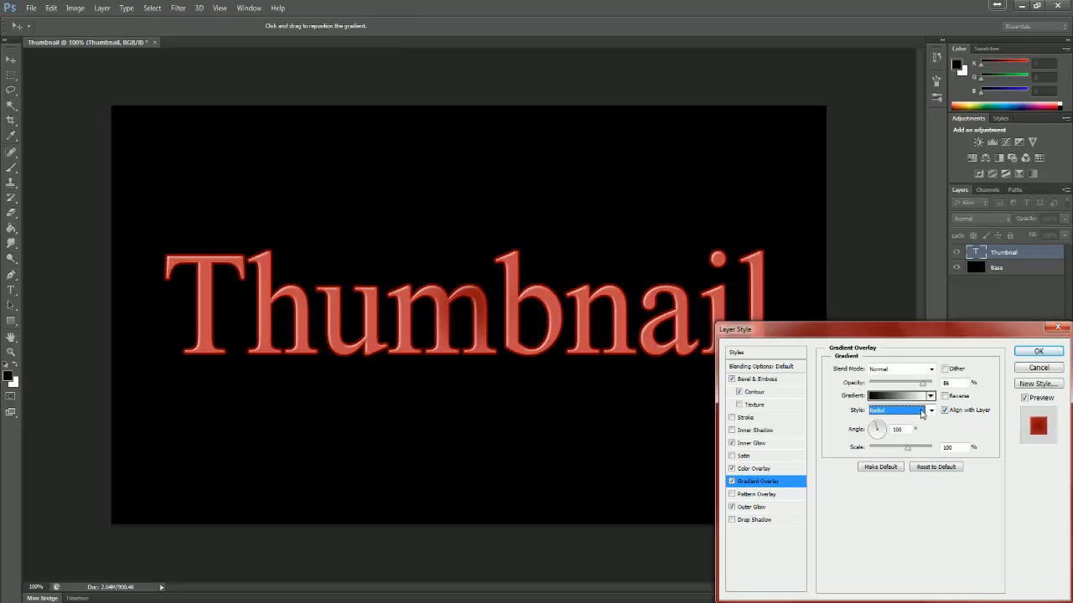
pyautogui.click(927, 410)
pyautogui.click(916, 436)
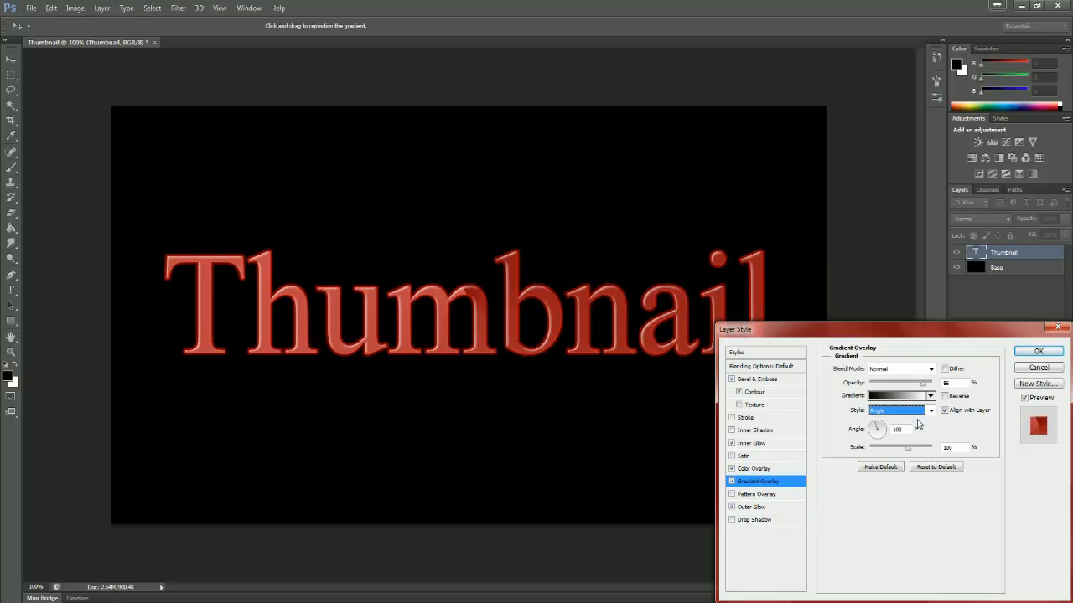
pyautogui.click(927, 411)
pyautogui.click(916, 444)
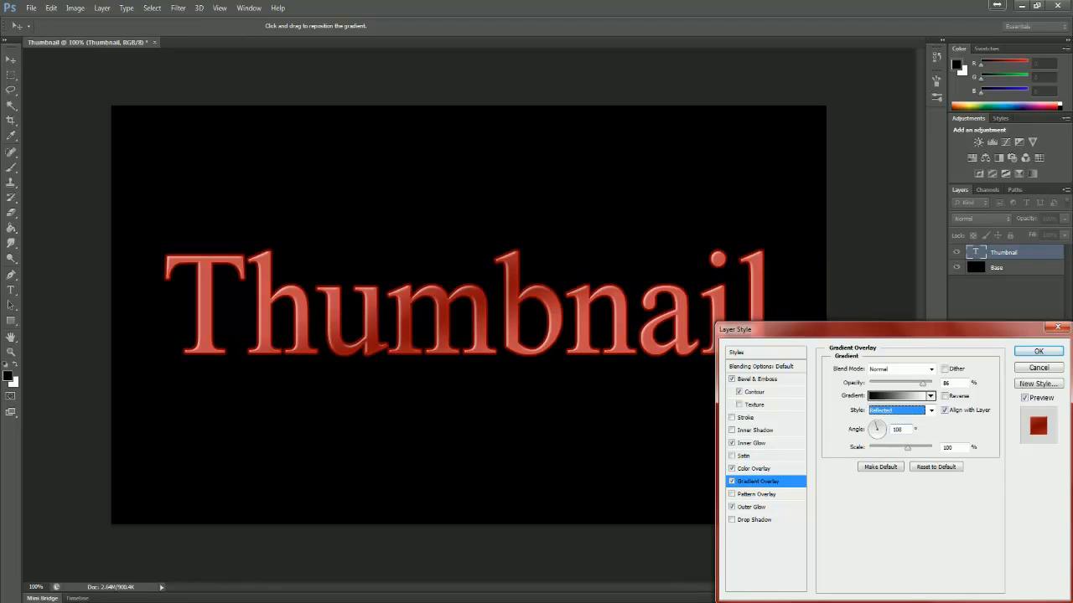
pyautogui.click(927, 411)
pyautogui.click(920, 461)
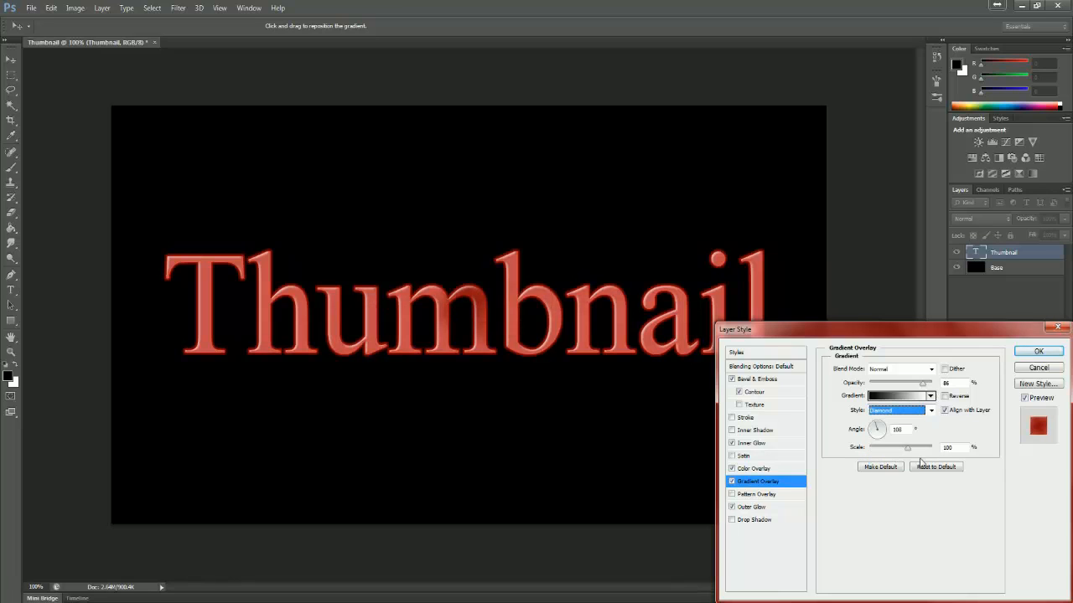
pyautogui.click(926, 410)
pyautogui.click(917, 419)
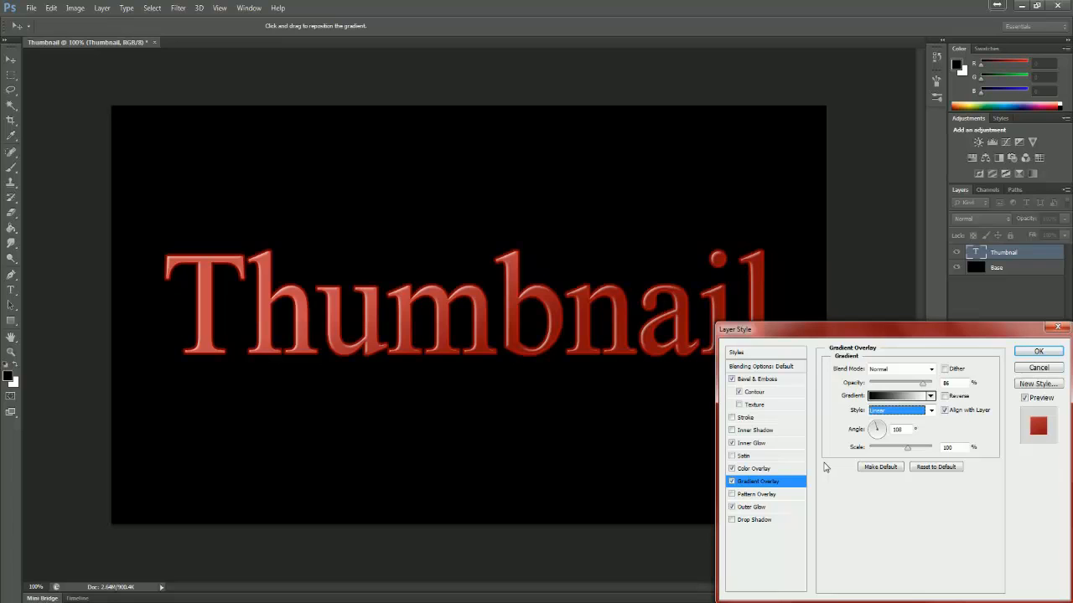
# - Try a lower general opacity in the text layer's Blending Options and restore it to 100%
pyautogui.click(787, 368)
pyautogui.click(910, 383)
pyautogui.moveTo(910, 382); pyautogui.dragTo(965, 381)
# - Try the Lighten, Vivid Light, Subtract, Exclusion, Darker Color, Color Burn and Dissolve blend modes on the Thumbnail layer and return to Normal
pyautogui.click(936, 370)
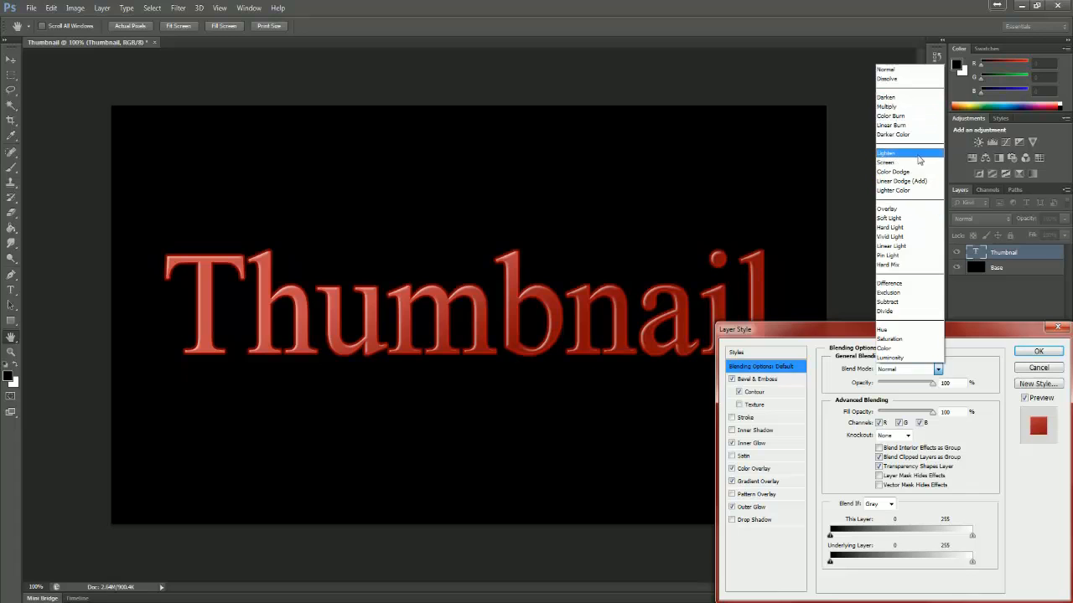
pyautogui.click(918, 153)
pyautogui.click(925, 372)
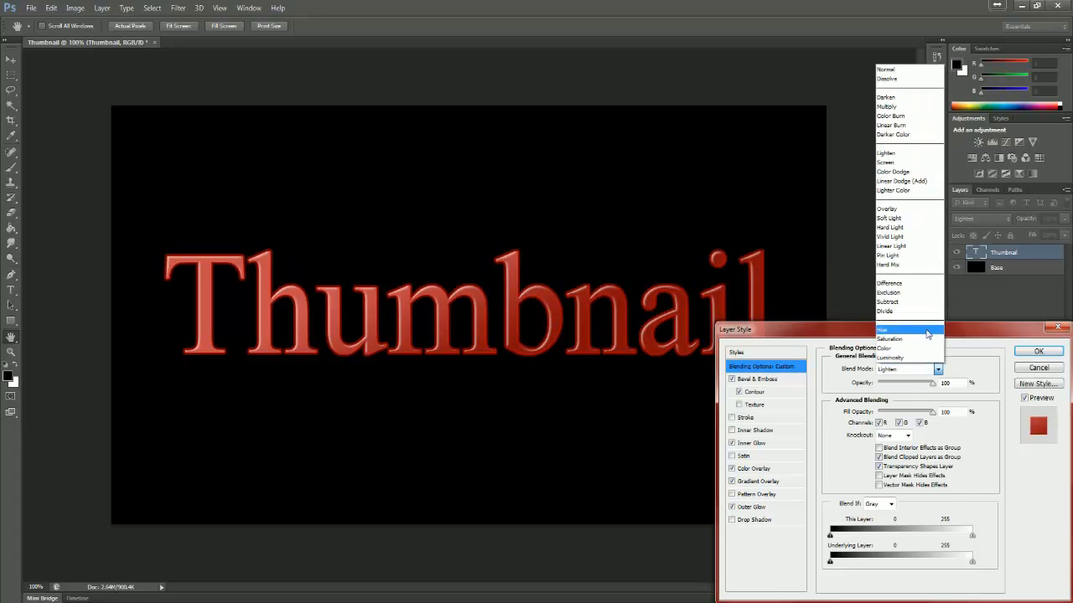
pyautogui.click(907, 237)
pyautogui.click(922, 371)
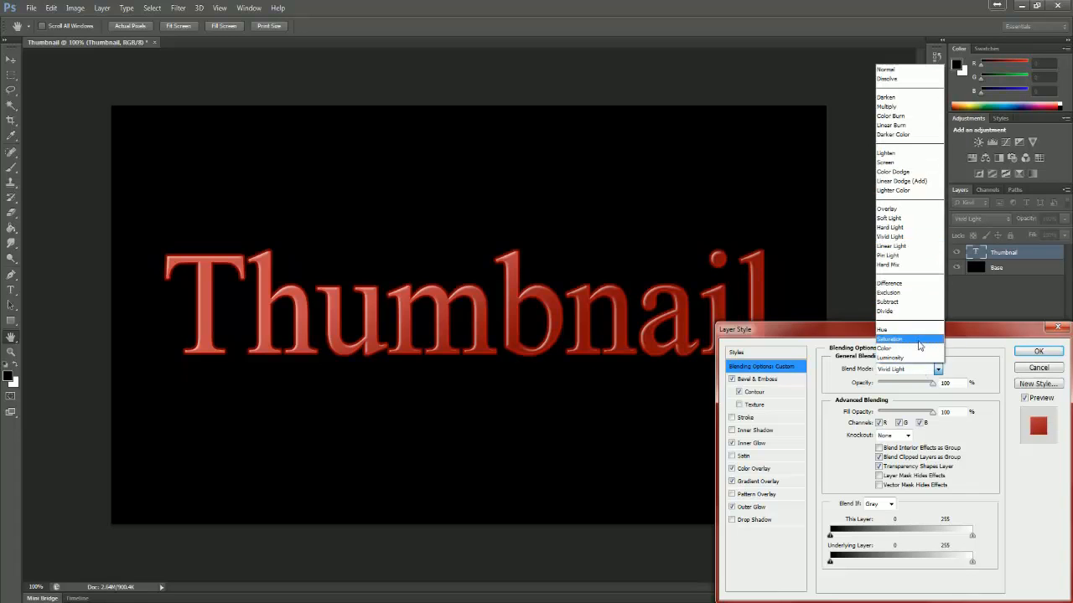
pyautogui.click(908, 302)
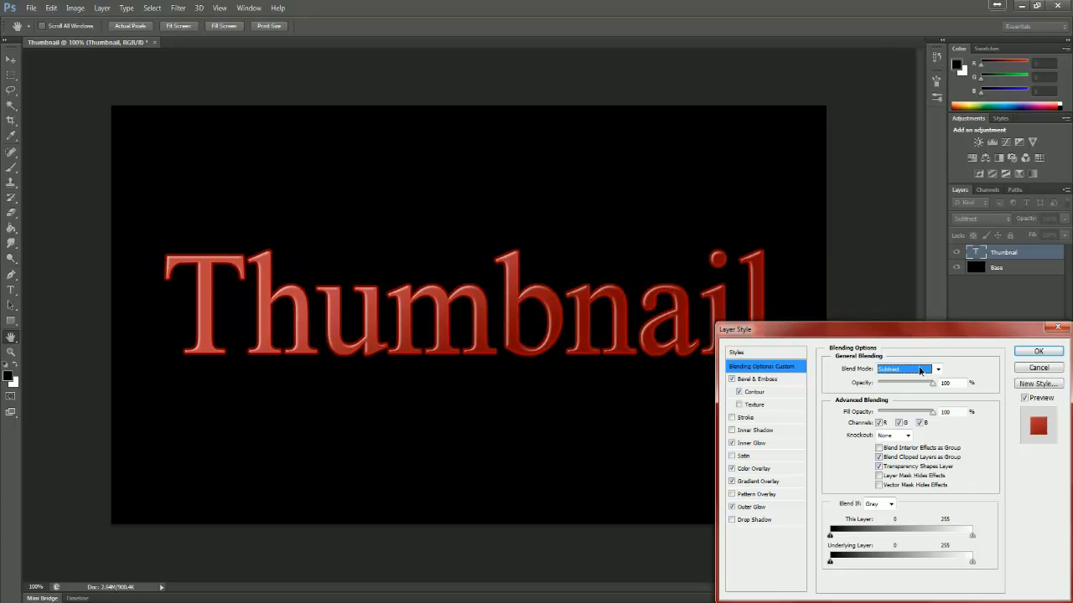
pyautogui.click(920, 371)
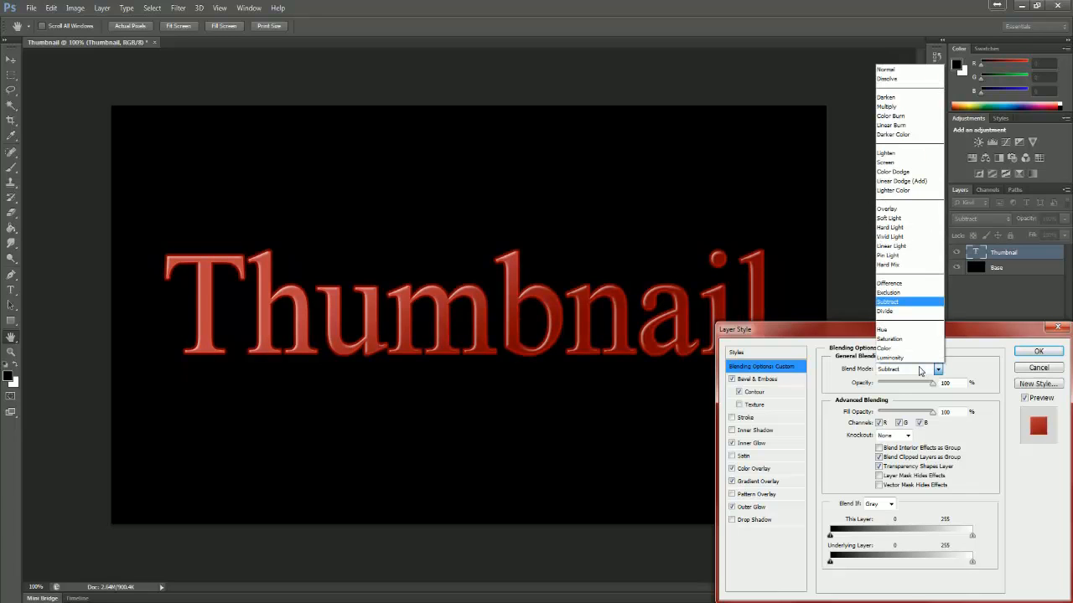
pyautogui.click(907, 294)
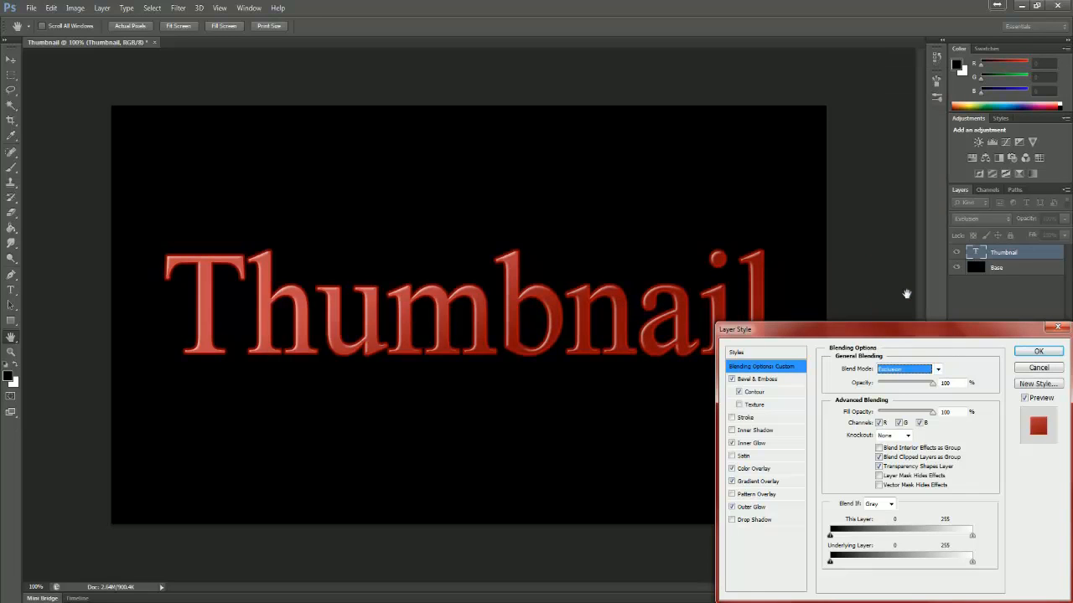
pyautogui.click(926, 372)
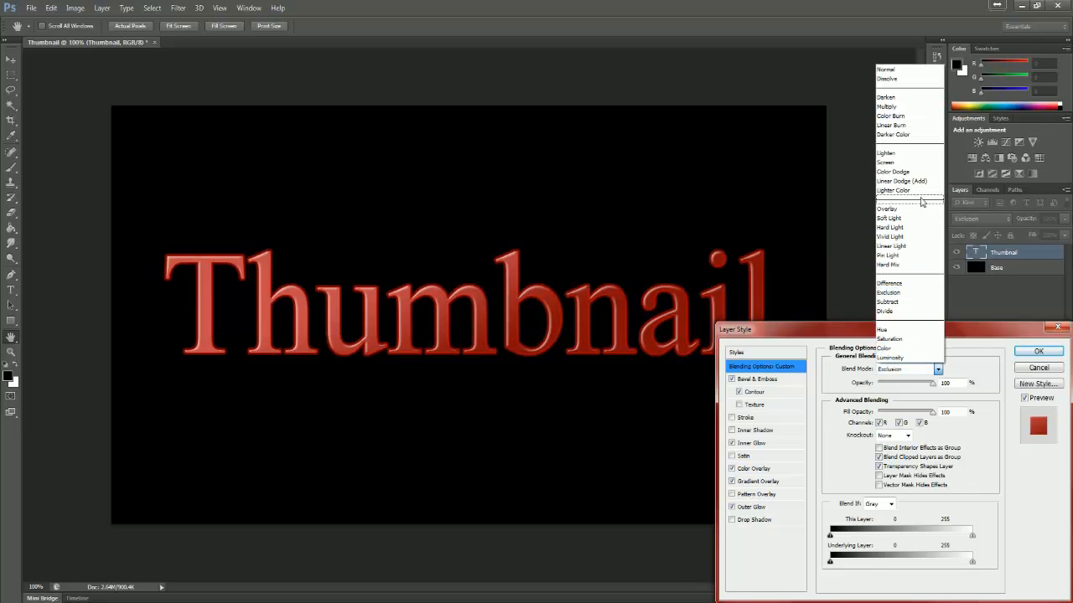
pyautogui.click(916, 136)
pyautogui.click(912, 368)
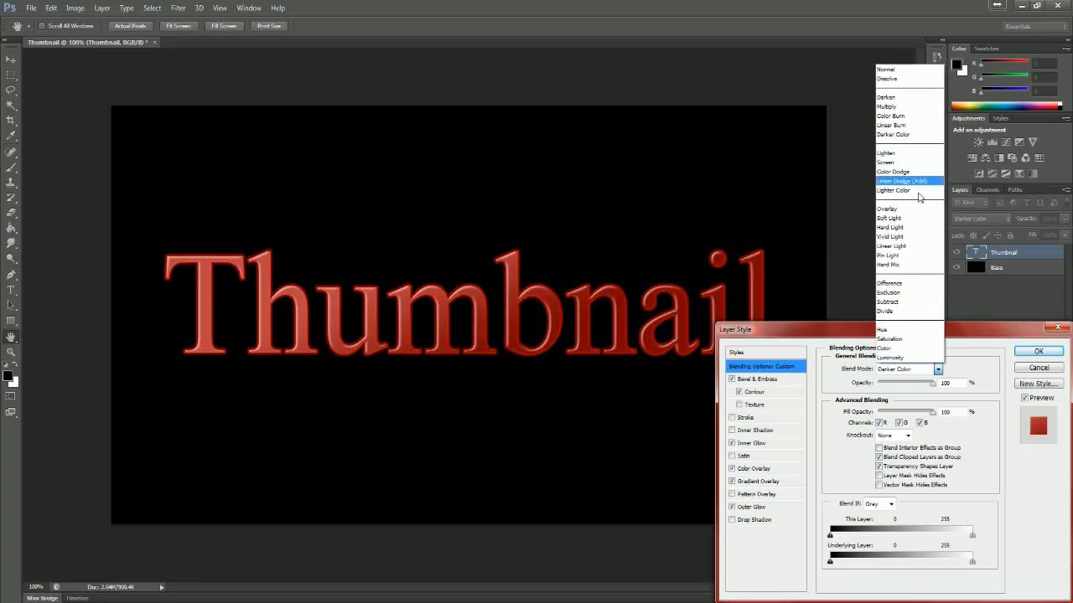
pyautogui.click(911, 116)
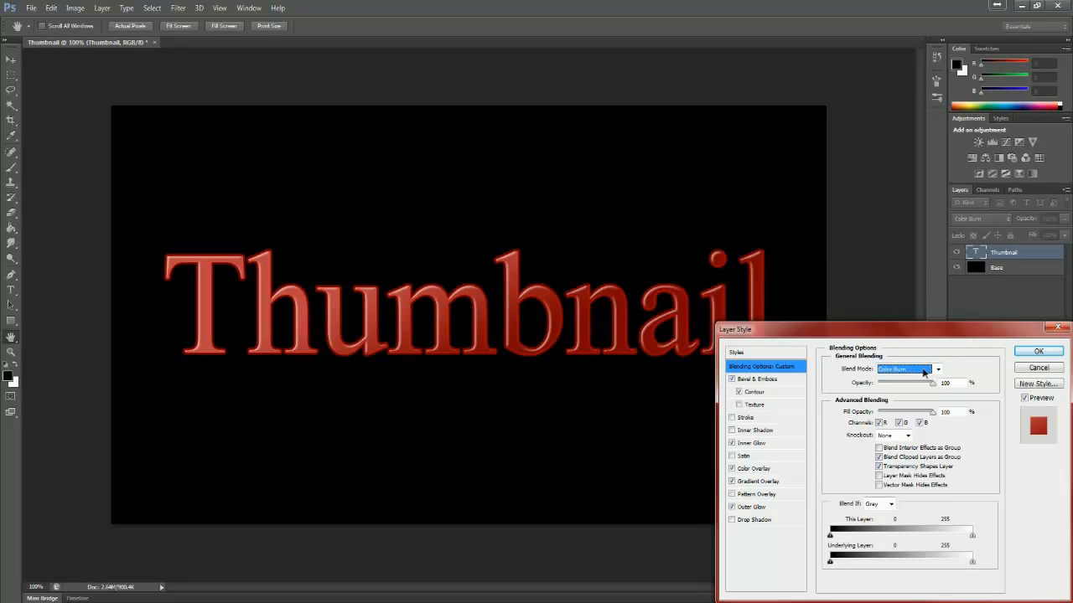
pyautogui.click(924, 372)
pyautogui.click(927, 78)
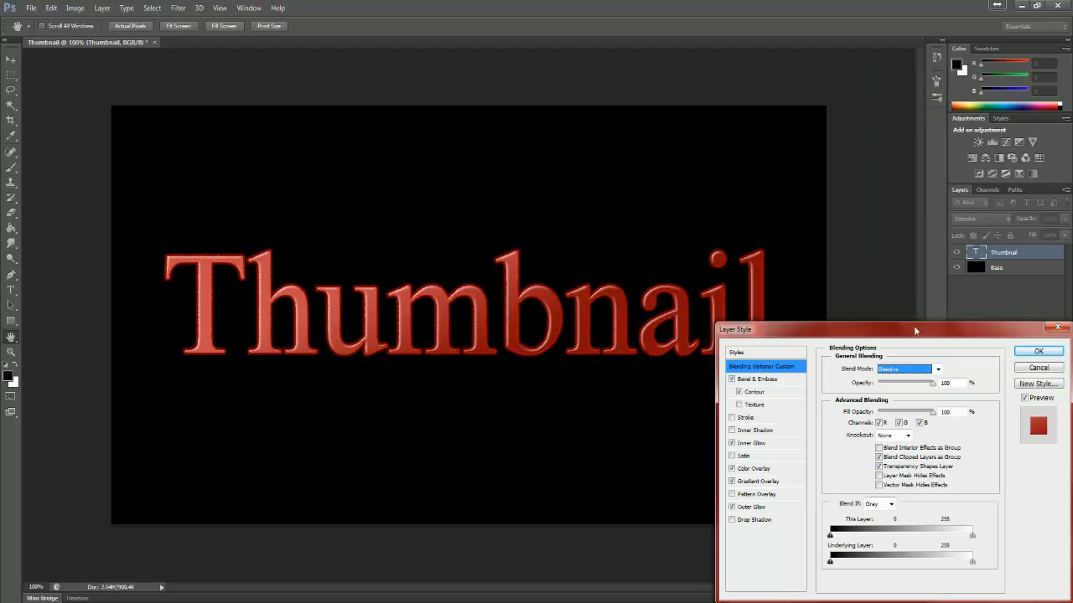
pyautogui.click(919, 372)
pyautogui.click(912, 70)
# - Try a lower fill opacity and exclude the R, G and B channels one at a time, restoring 100% and all channels
pyautogui.moveTo(912, 412); pyautogui.dragTo(944, 412)
pyautogui.click(879, 423)
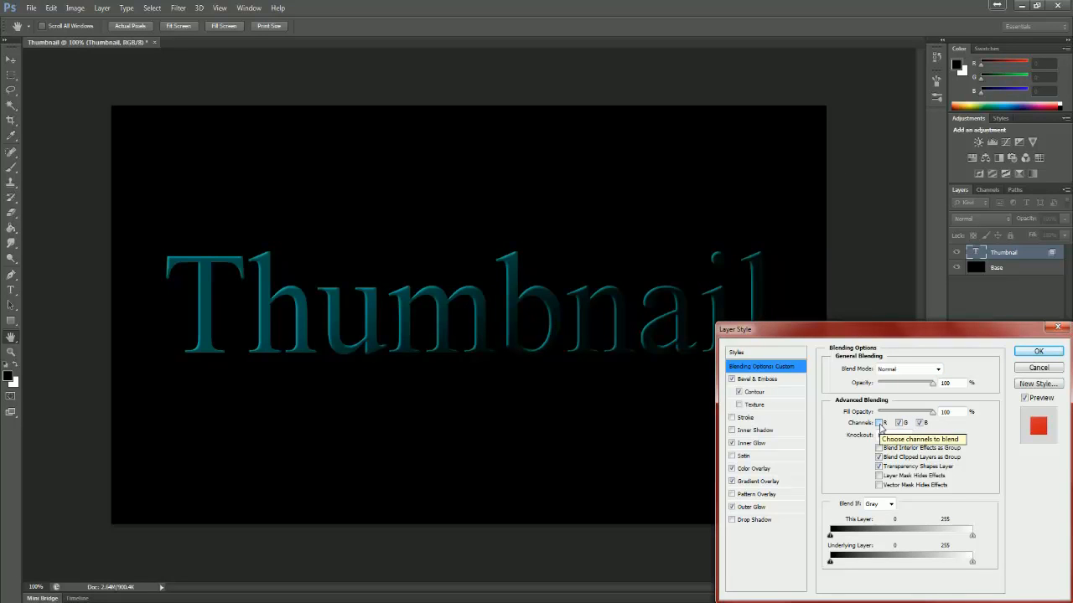
pyautogui.click(879, 422)
pyautogui.click(898, 422)
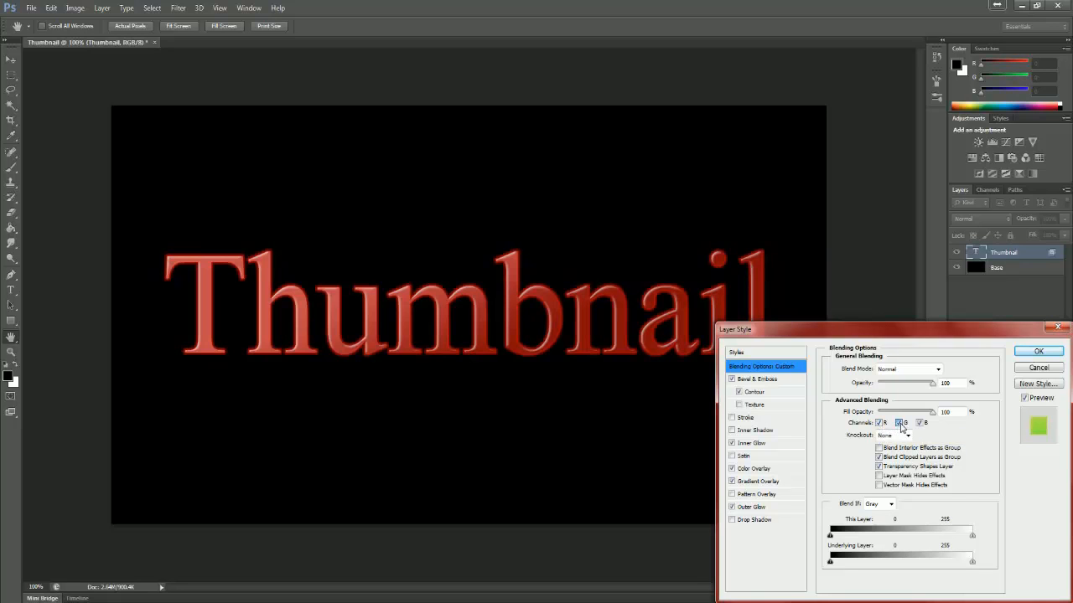
pyautogui.click(899, 423)
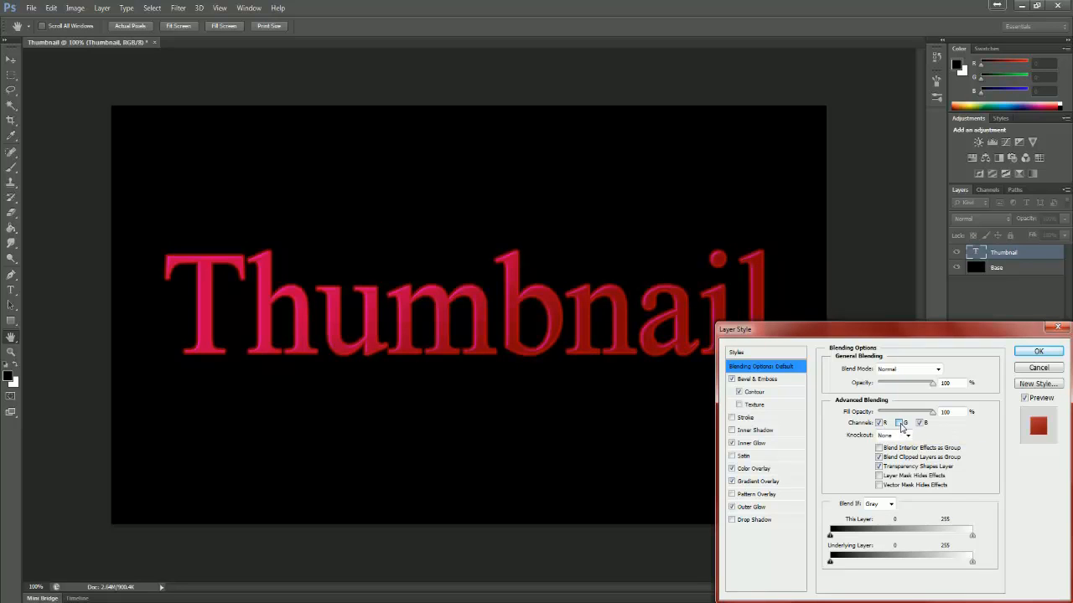
pyautogui.click(919, 423)
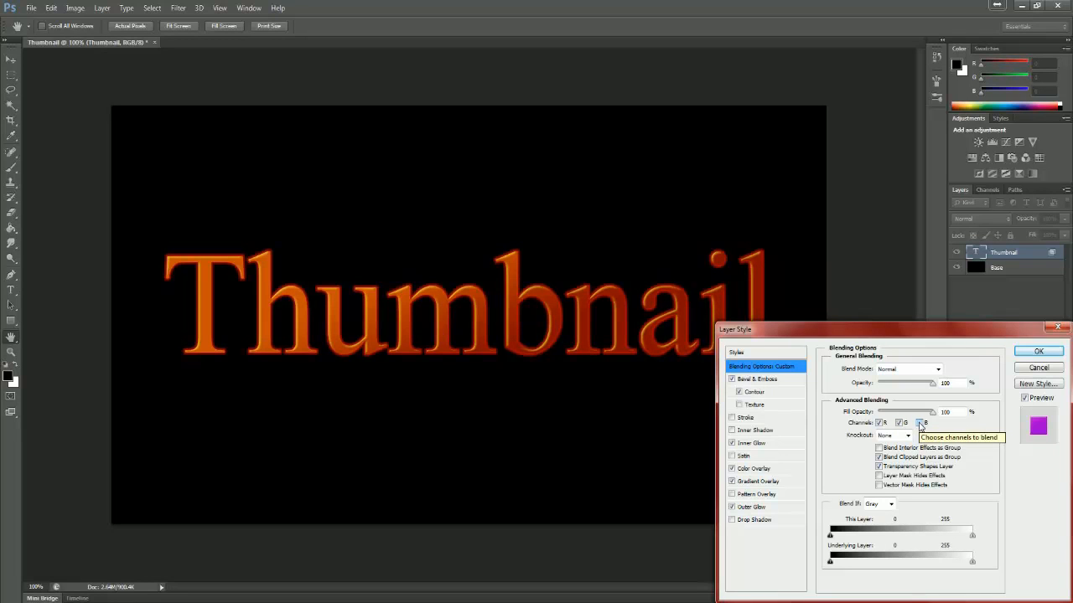
pyautogui.click(919, 424)
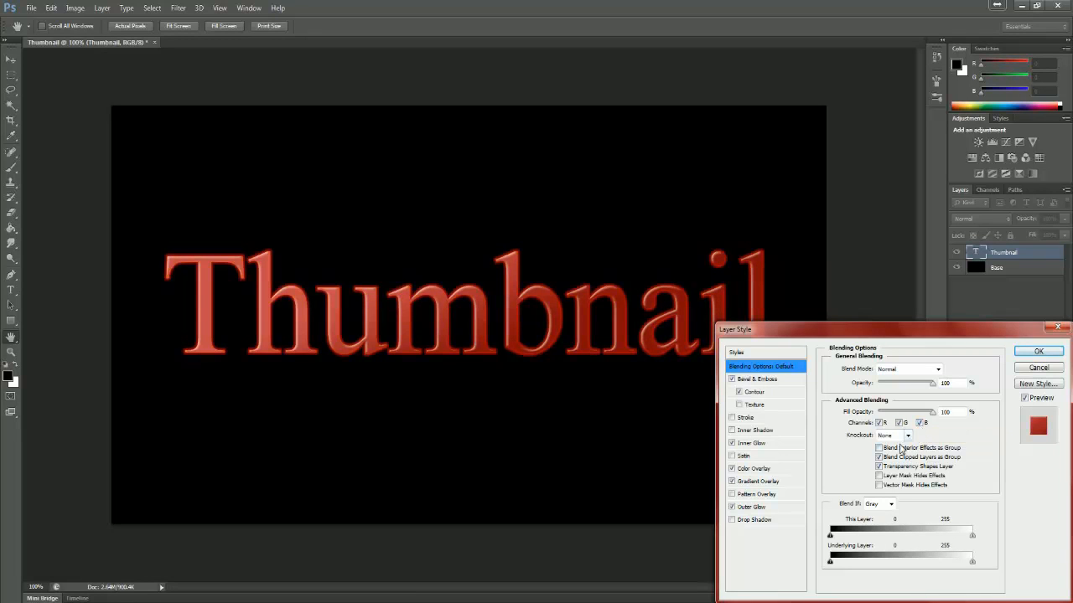
# - Try the interior effects, Transparency Shapes Layer and layer and vector mask options of Advanced Blending and restore their original settings
pyautogui.click(879, 448)
pyautogui.click(879, 467)
pyautogui.click(879, 467)
pyautogui.click(879, 467)
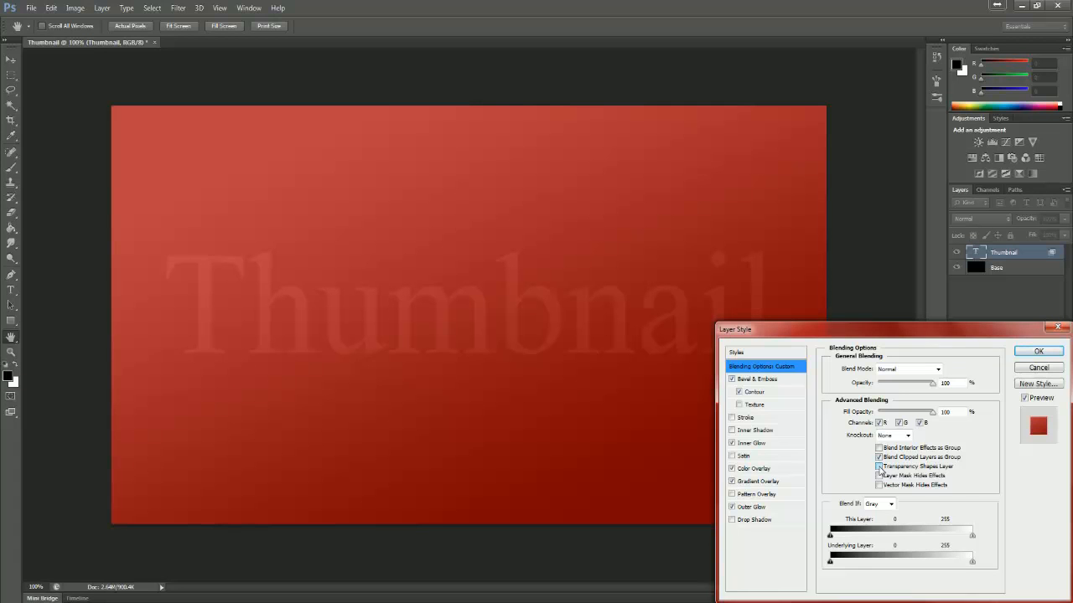
pyautogui.click(879, 466)
pyautogui.click(879, 475)
pyautogui.click(879, 475)
pyautogui.click(879, 485)
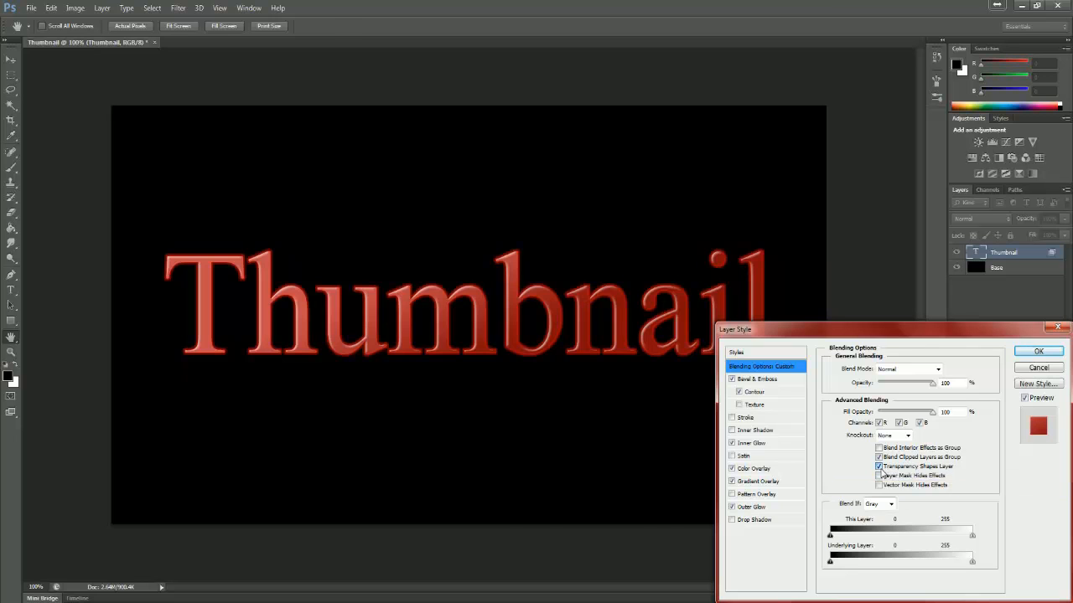
pyautogui.click(879, 466)
pyautogui.click(879, 467)
# - Switch Blend If through the Red, Green and Blue channels and return it to Gray
pyautogui.click(888, 504)
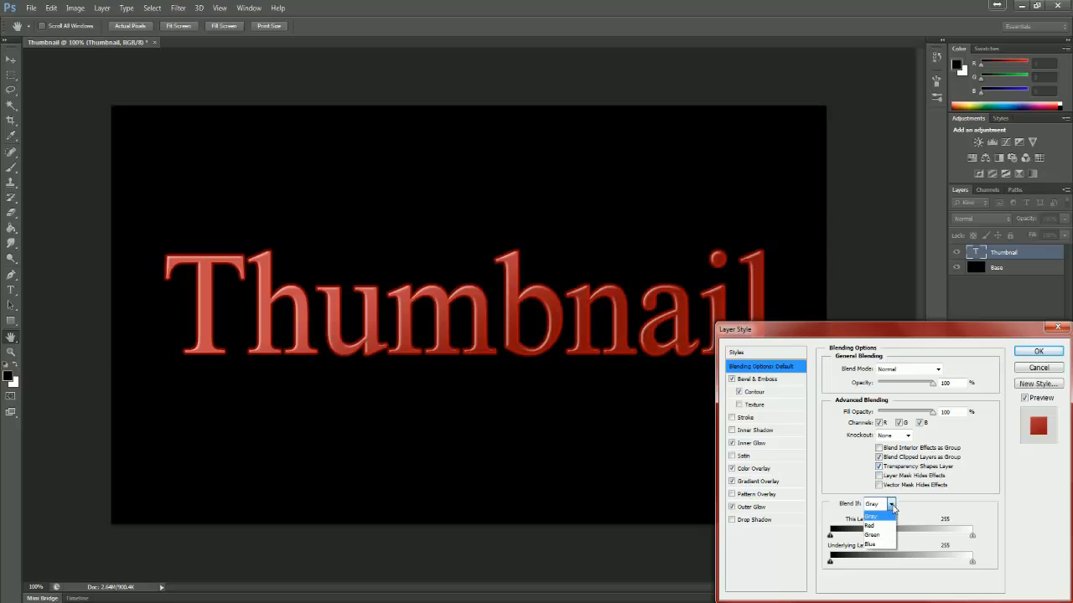
pyautogui.click(885, 526)
pyautogui.click(890, 504)
pyautogui.click(882, 537)
pyautogui.click(890, 504)
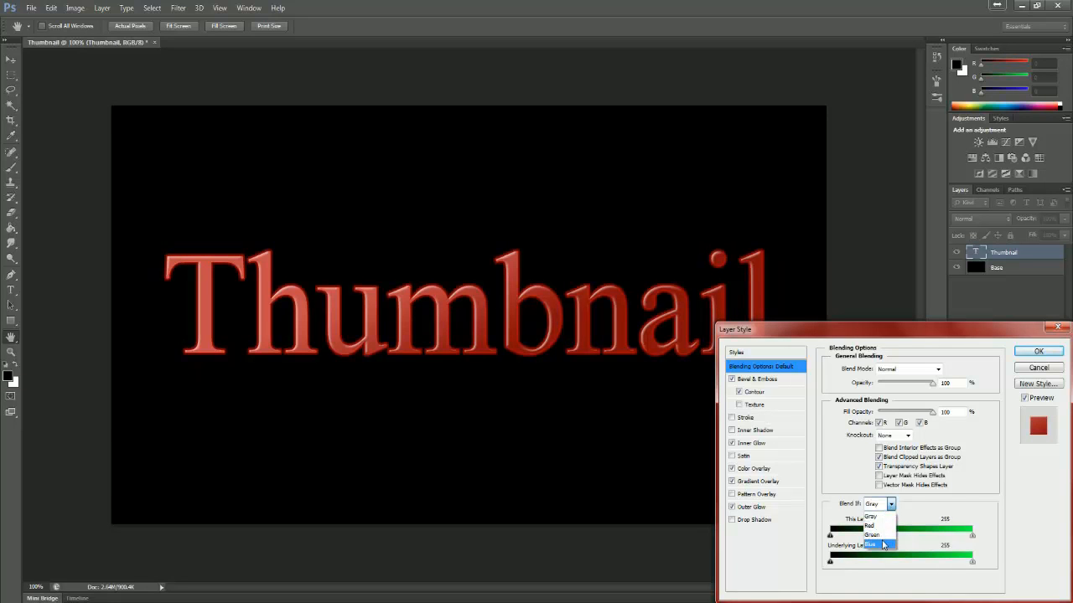
pyautogui.click(885, 548)
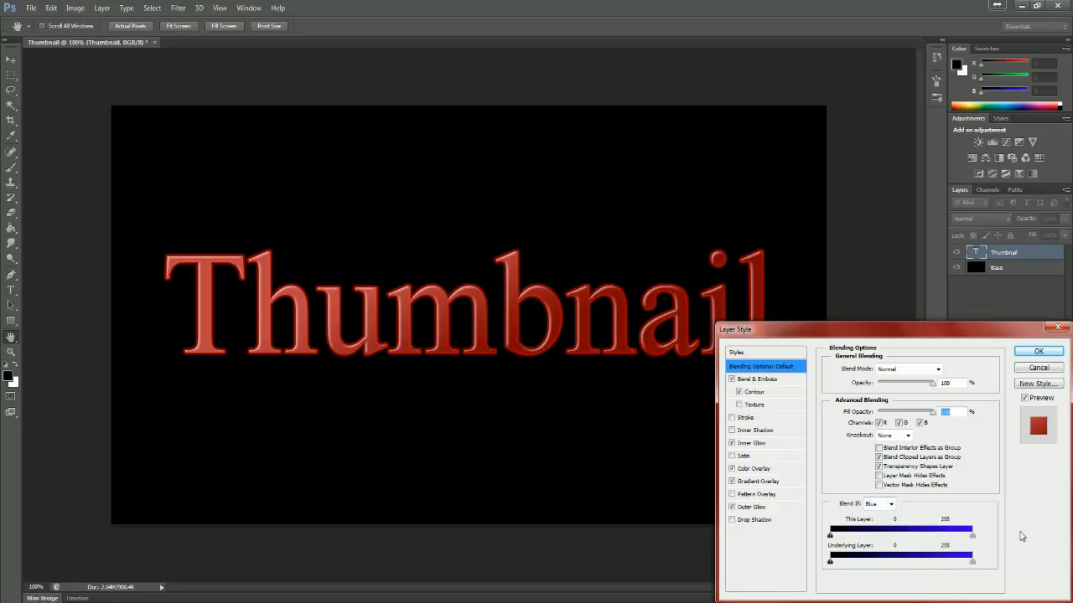
pyautogui.click(890, 505)
pyautogui.click(871, 503)
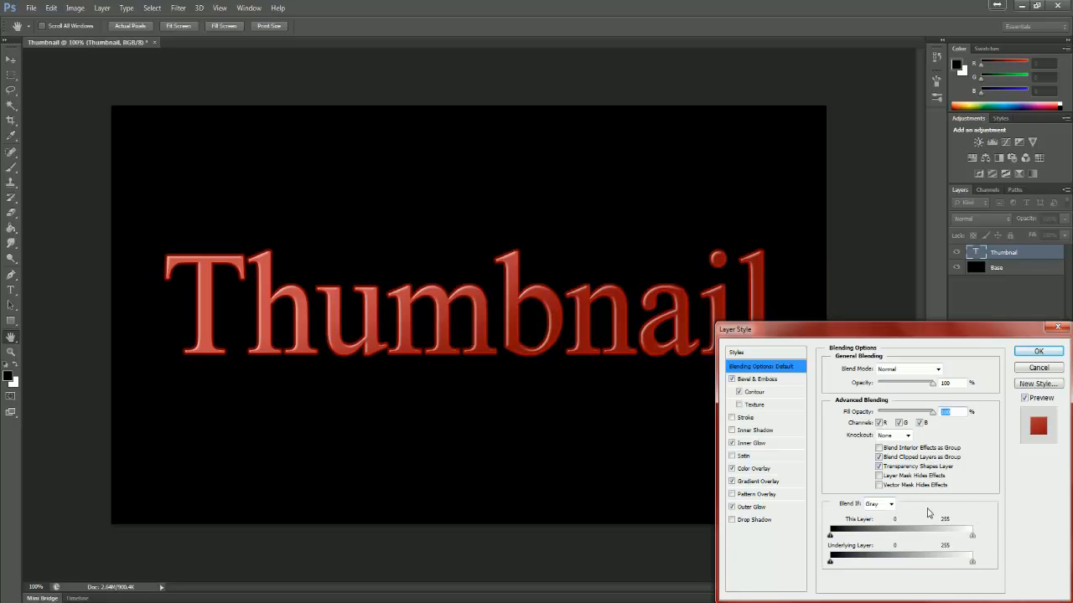
# - Apply the configured layer style to the Thumbnail text layer
pyautogui.click(1037, 352)
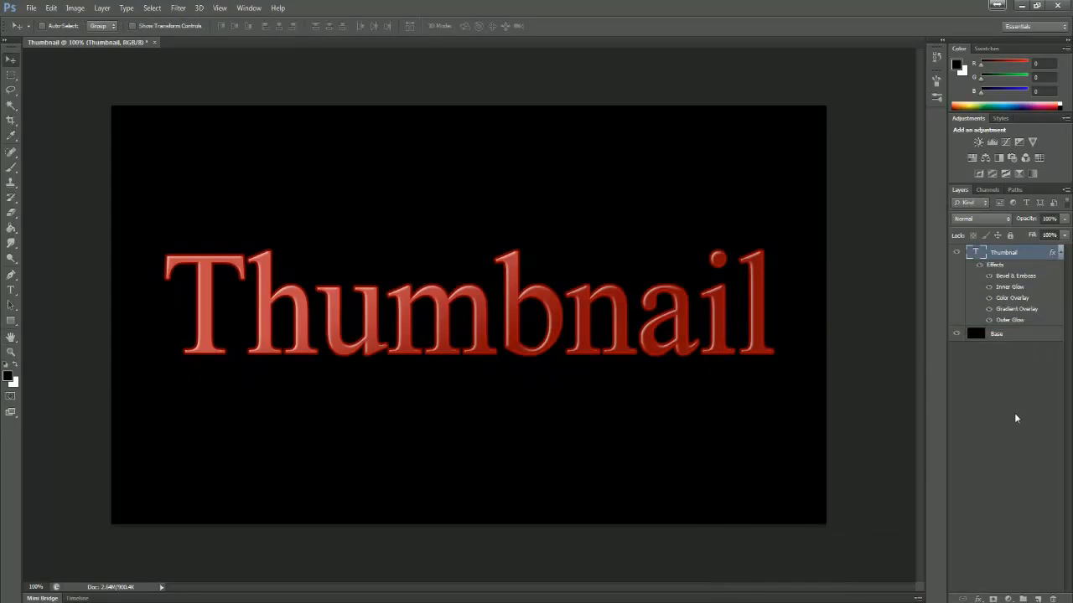
# - Hide and reshow the Bevel & Emboss, Color Overlay, Gradient Overlay and Outer Glow effects individually to compare their contribution to the title
pyautogui.click(989, 276)
pyautogui.click(989, 277)
pyautogui.click(990, 298)
pyautogui.click(988, 299)
pyautogui.click(990, 309)
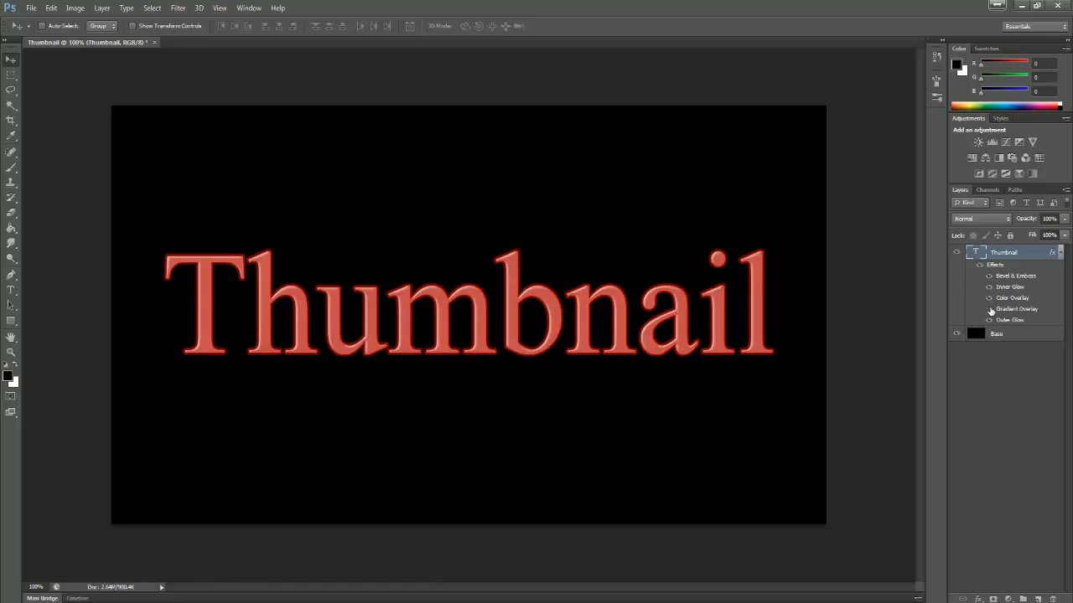
pyautogui.click(989, 310)
pyautogui.click(990, 320)
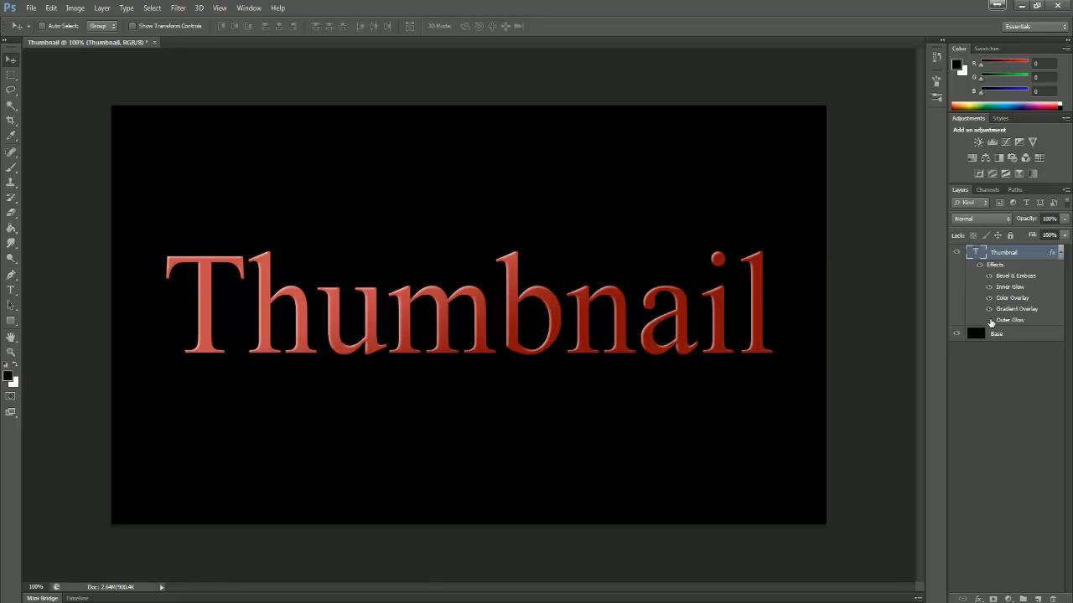
pyautogui.click(990, 320)
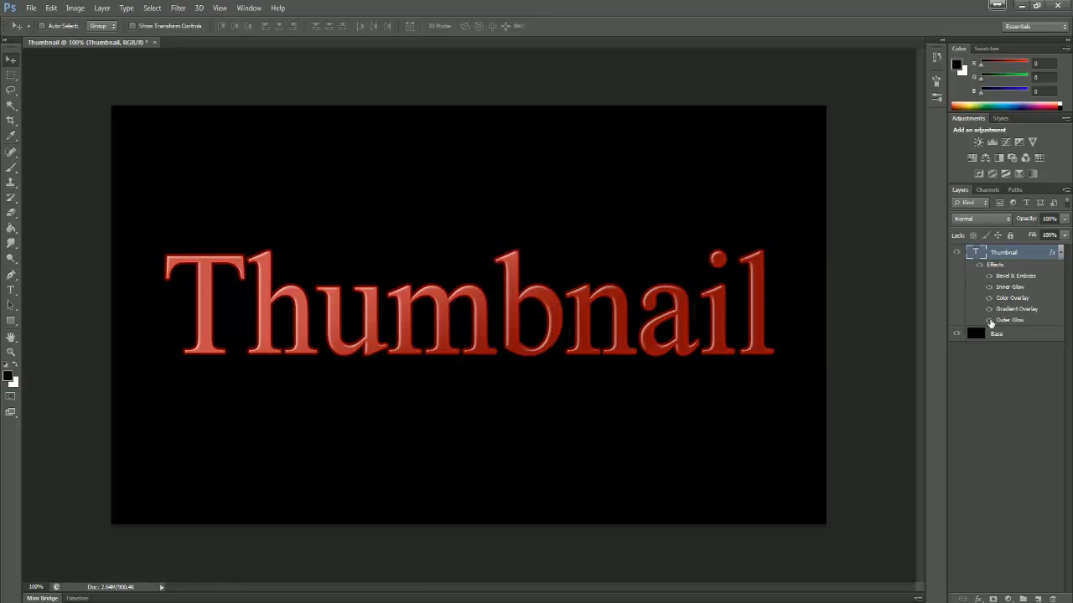
pyautogui.click(989, 321)
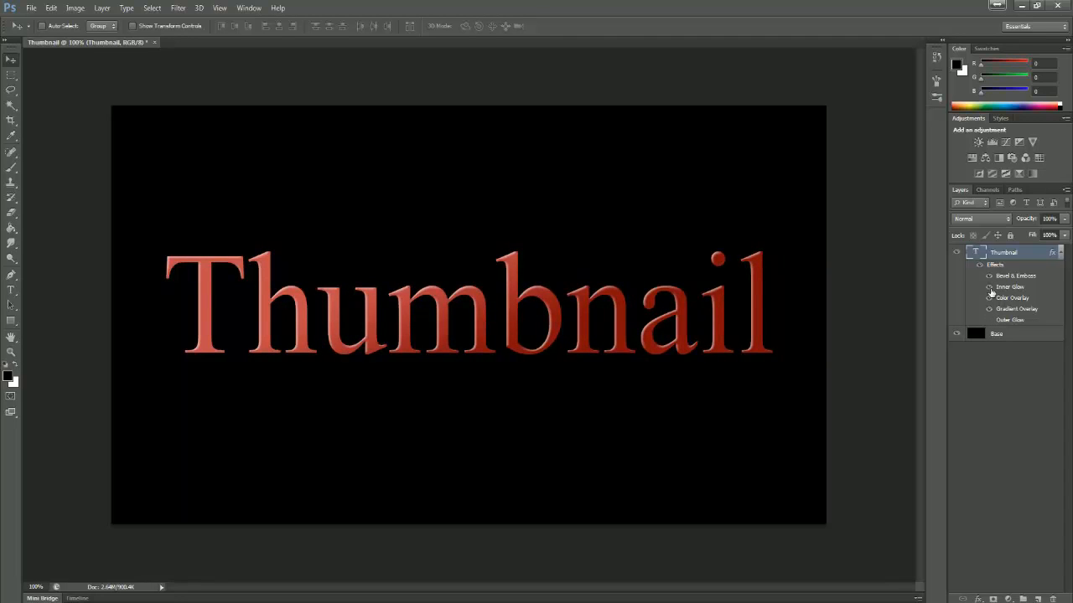
pyautogui.click(989, 320)
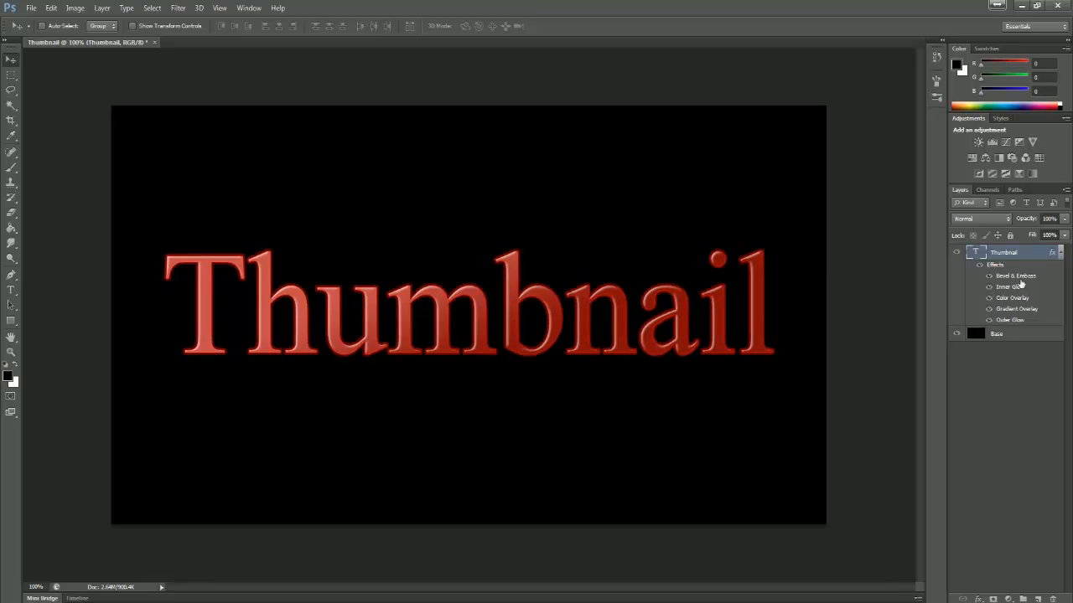
# - Set the Thumbnail text layer's Inner Glow size to 3 px and apply the layer style
pyautogui.doubleClick(1054, 255)
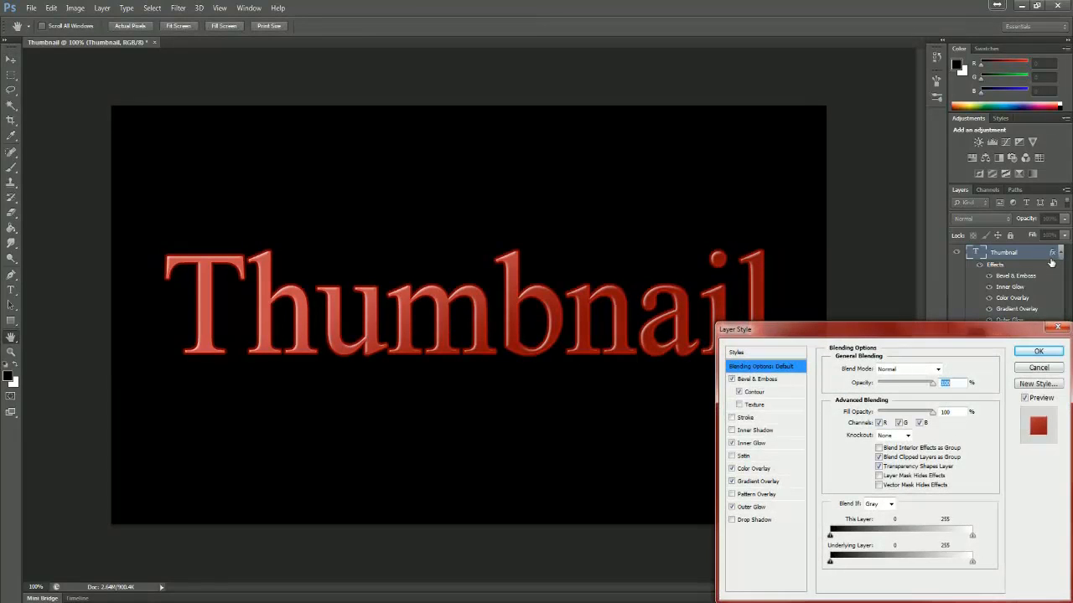
pyautogui.click(757, 444)
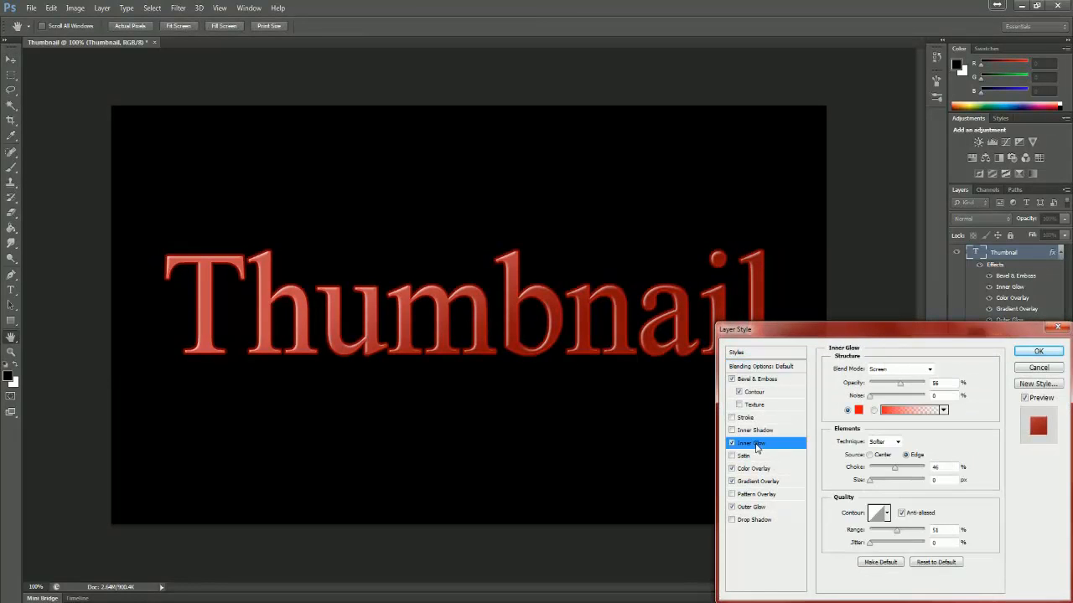
pyautogui.moveTo(869, 482); pyautogui.dragTo(871, 483)
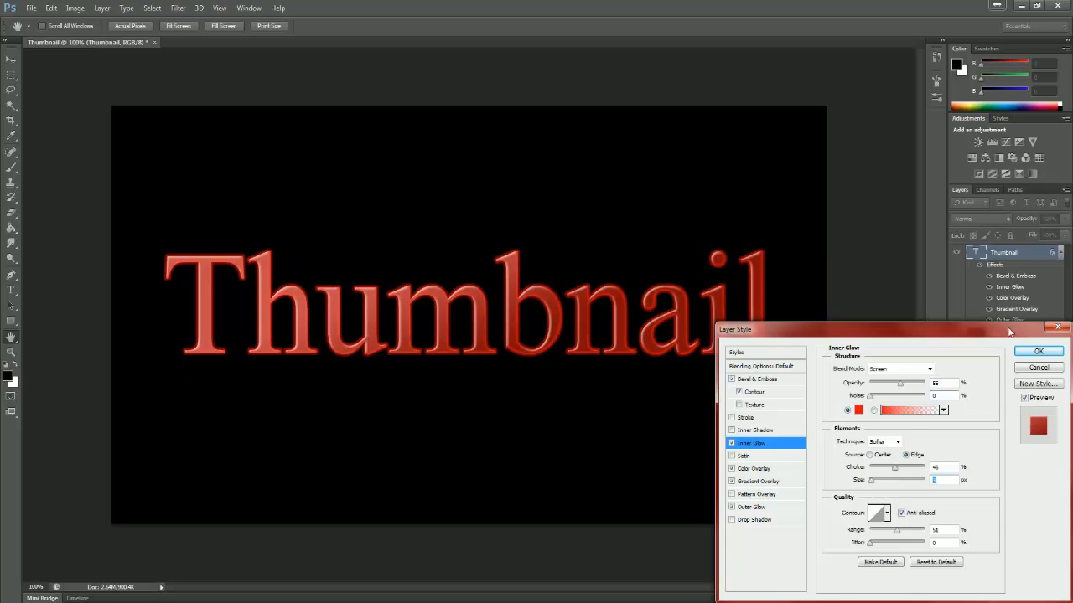
pyautogui.moveTo(1012, 333); pyautogui.dragTo(994, 347)
pyautogui.write('3')
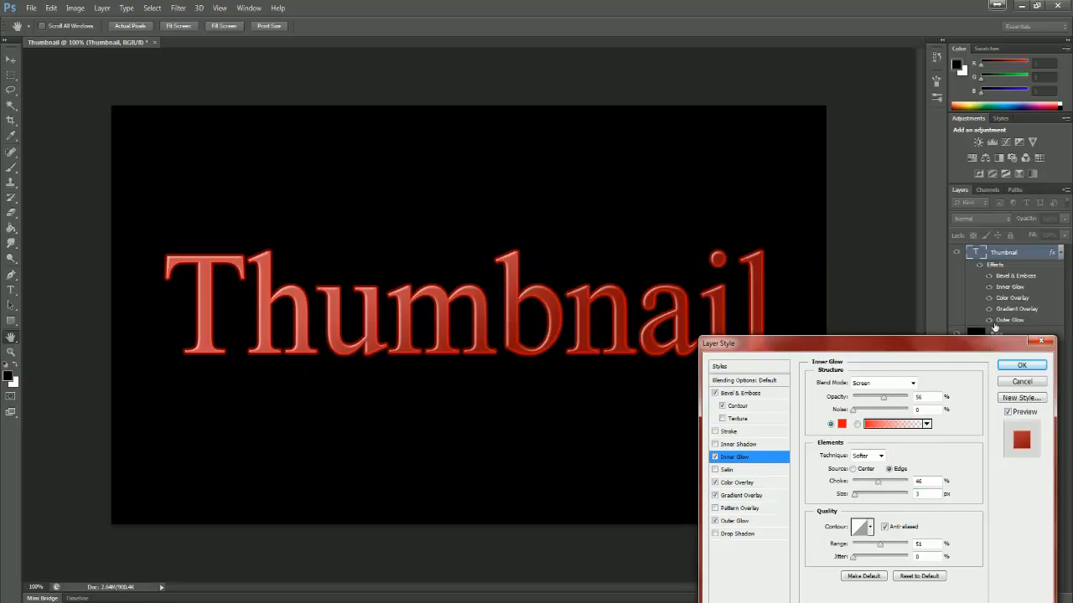
pyautogui.click(1021, 365)
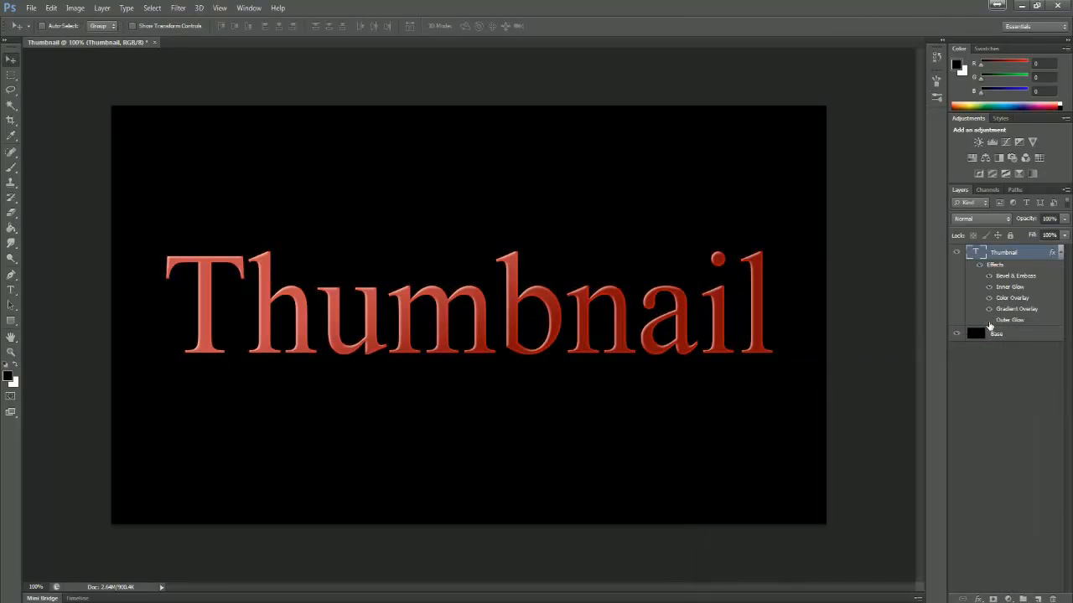
# - Try a larger Inner Glow size on the Thumbnail text, then disable Inner Glow and turn Outer Glow back on
pyautogui.doubleClick(1052, 255)
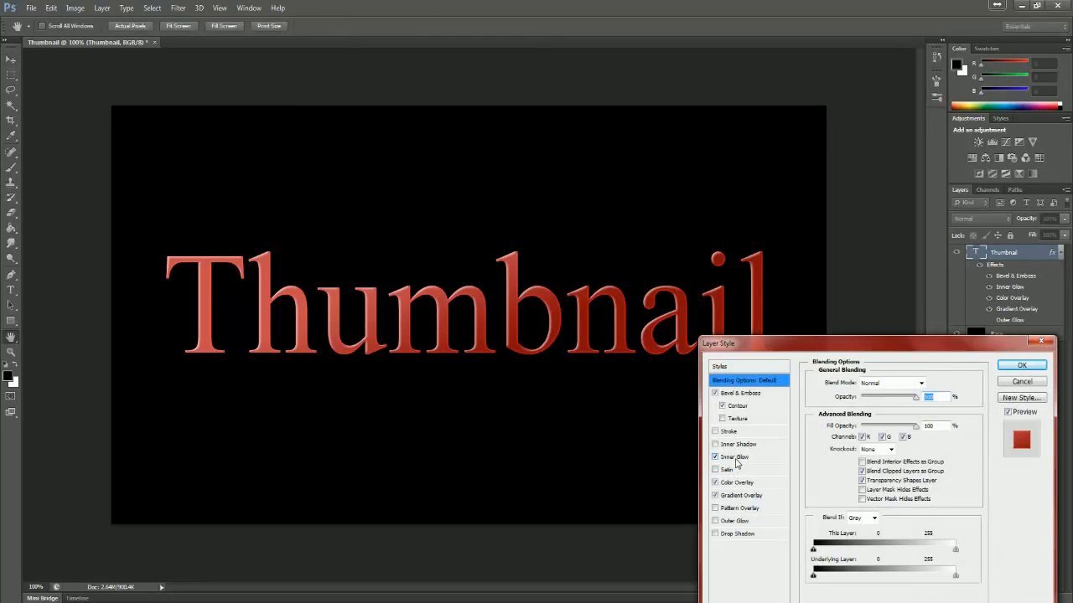
pyautogui.click(735, 458)
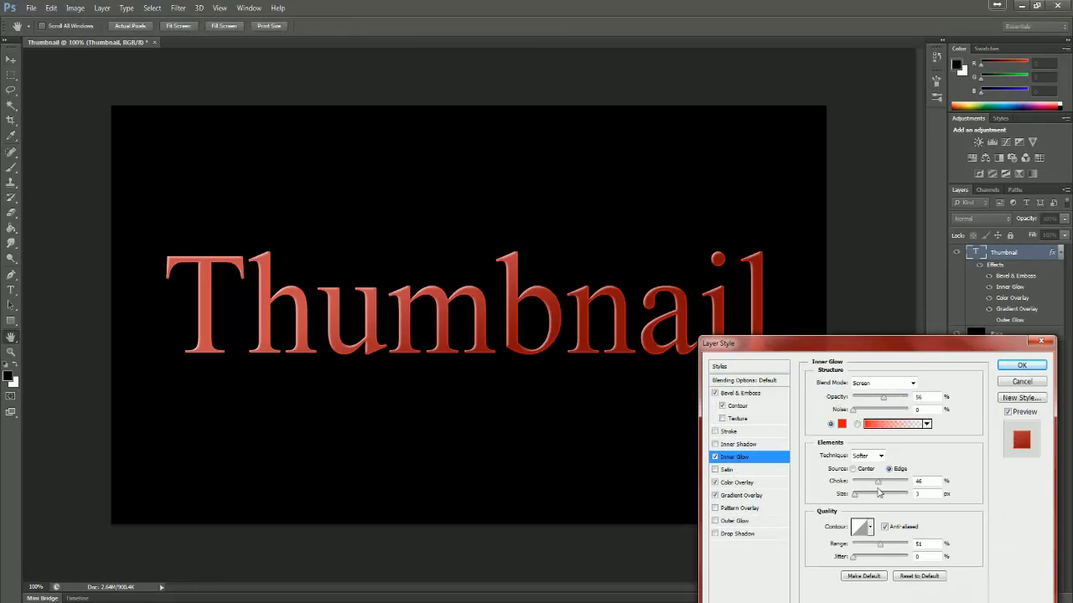
pyautogui.moveTo(856, 494)
pyautogui.mouseDown()
pyautogui.moveTo(885, 500)
pyautogui.moveTo(856, 501)
pyautogui.mouseUp()
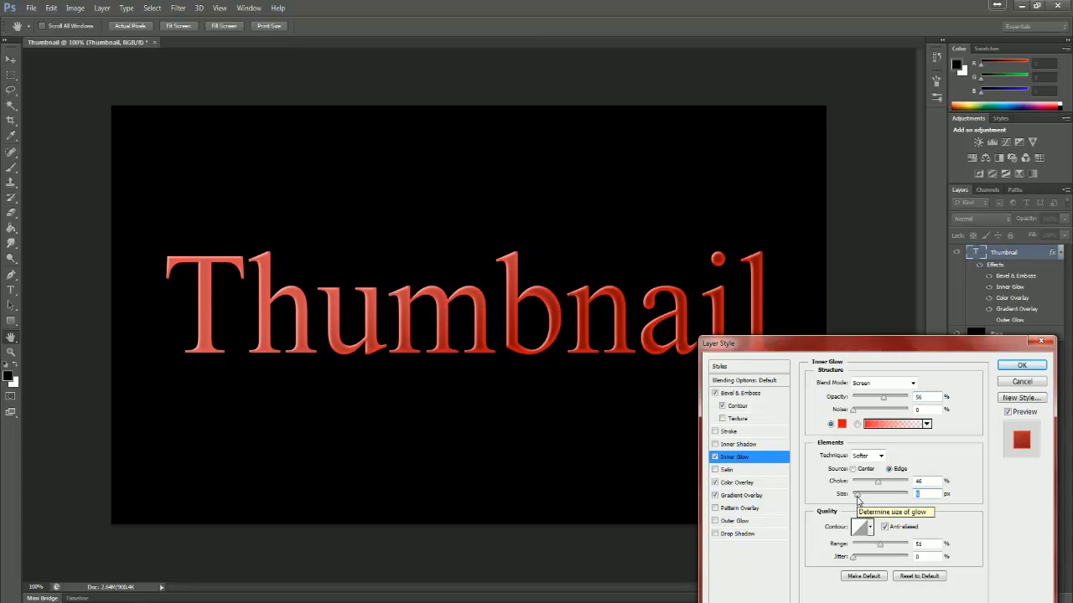
pyautogui.click(714, 458)
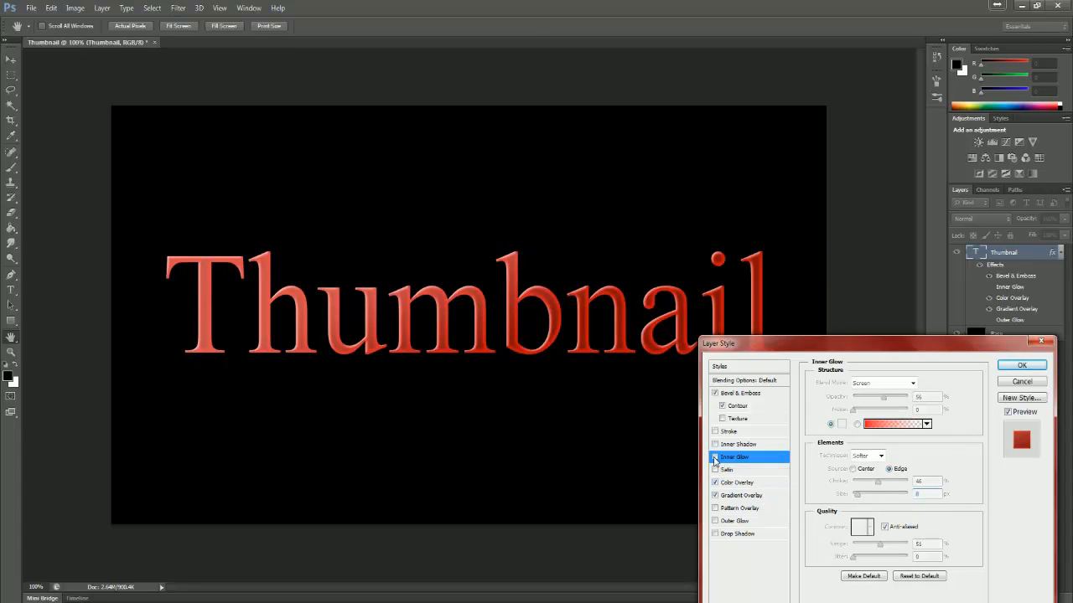
pyautogui.click(735, 521)
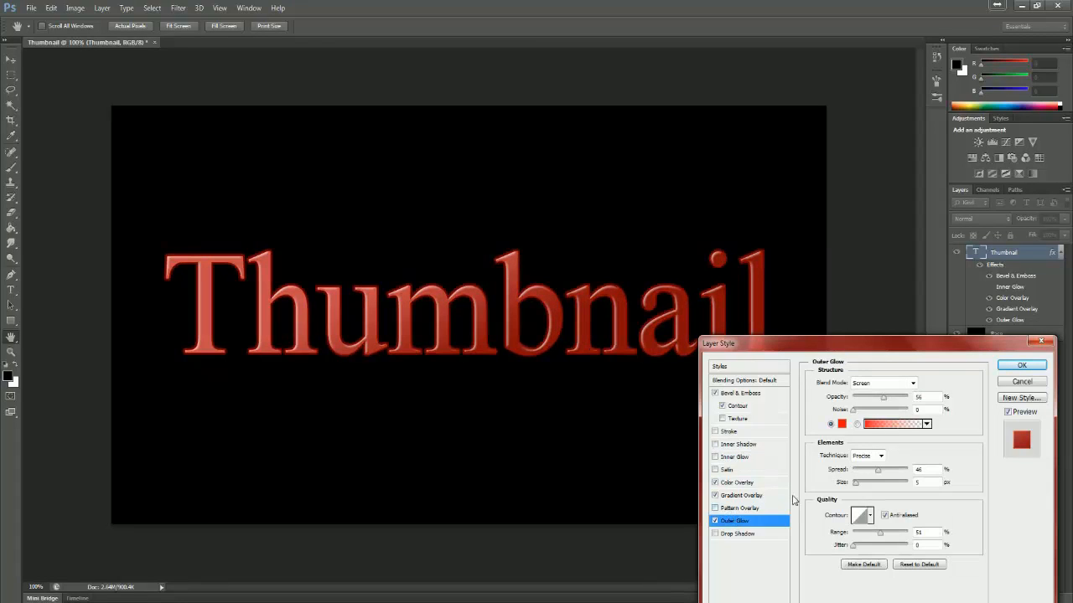
pyautogui.click(1011, 368)
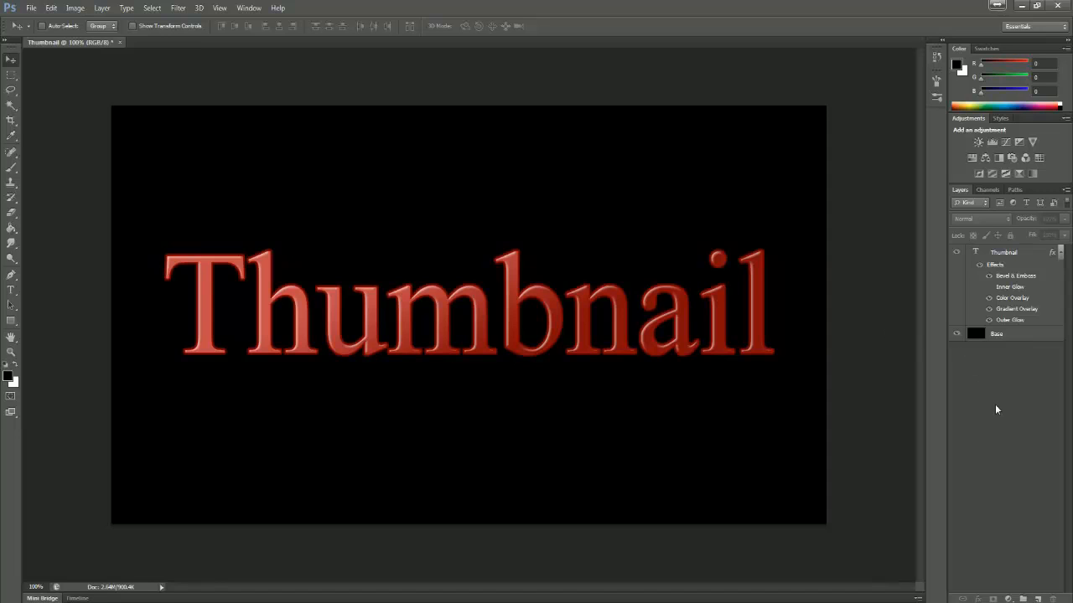
# - Render Difference Clouds on the Base layer
pyautogui.click(1040, 339)
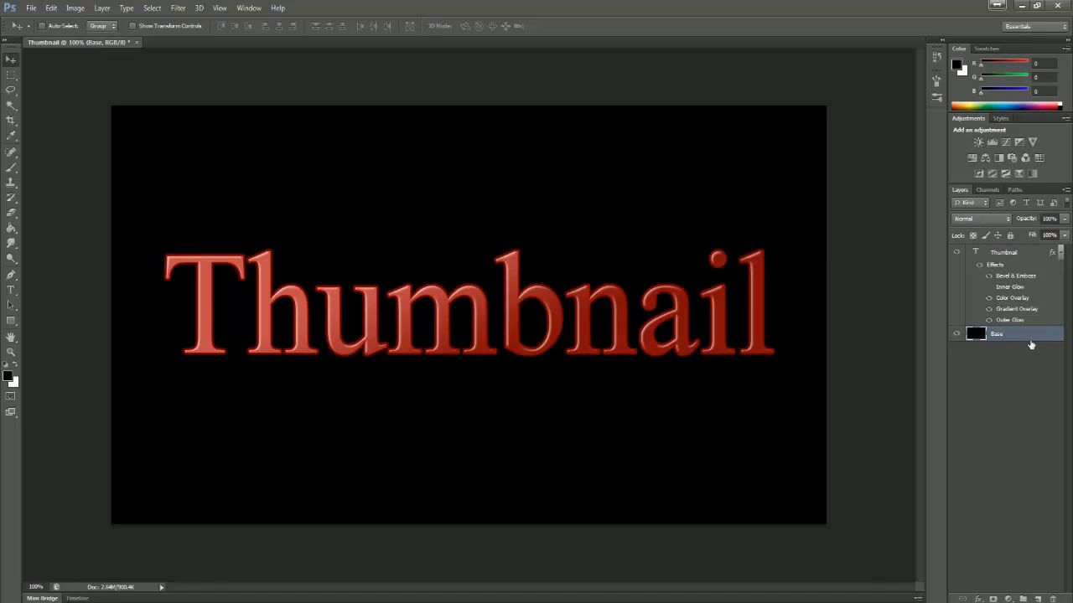
pyautogui.click(182, 10)
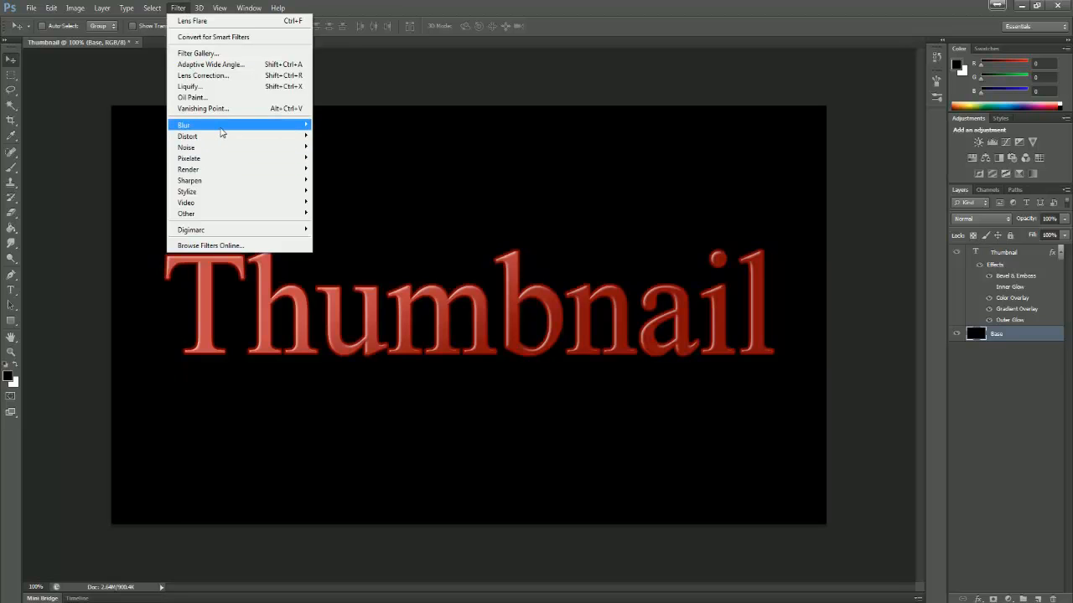
pyautogui.moveTo(222, 132)
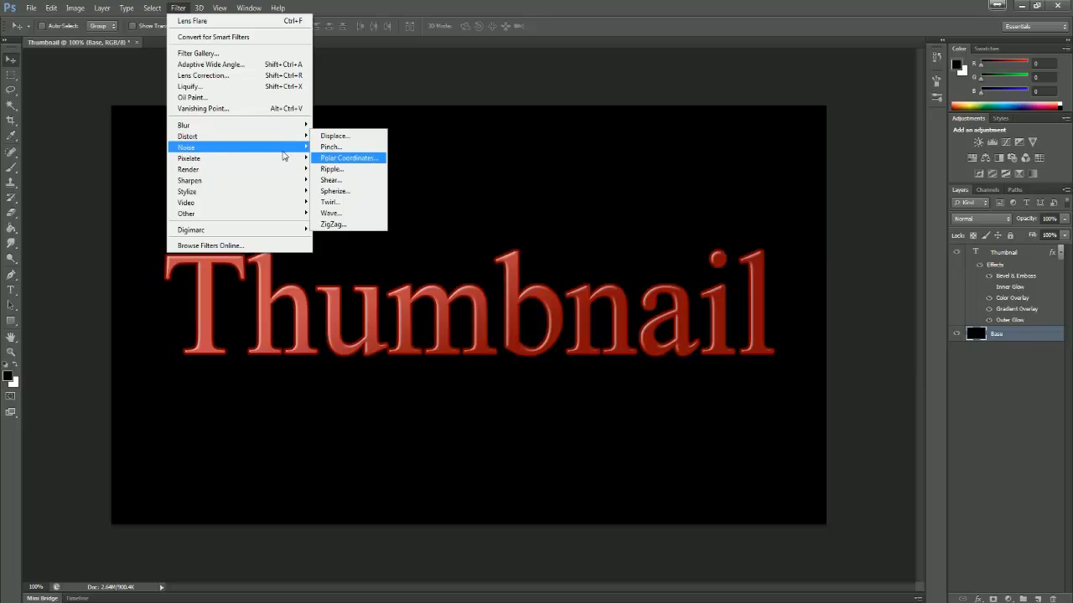
pyautogui.moveTo(274, 149)
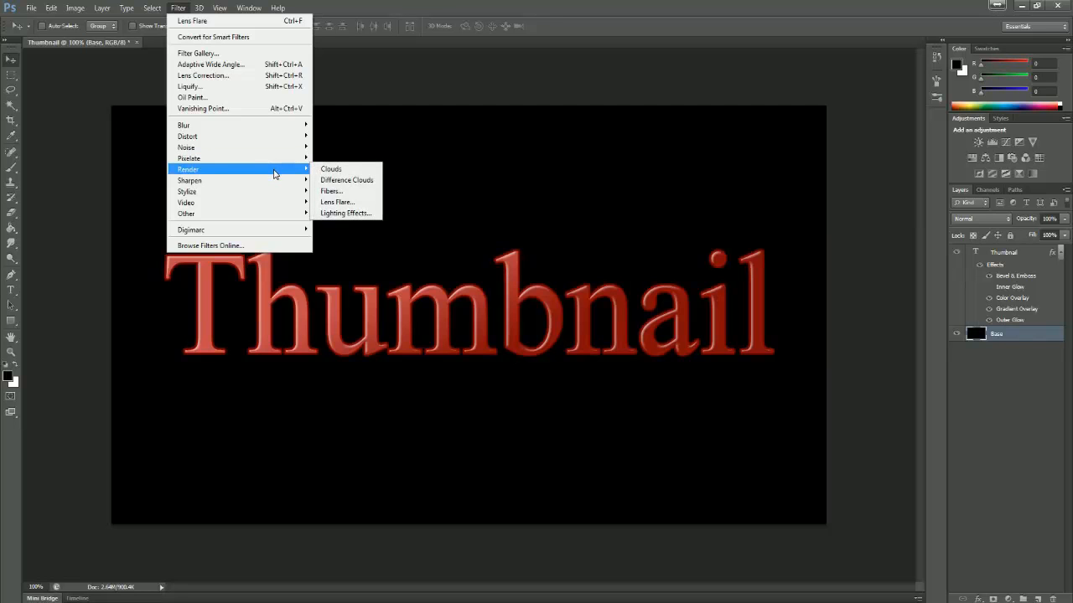
pyautogui.click(331, 181)
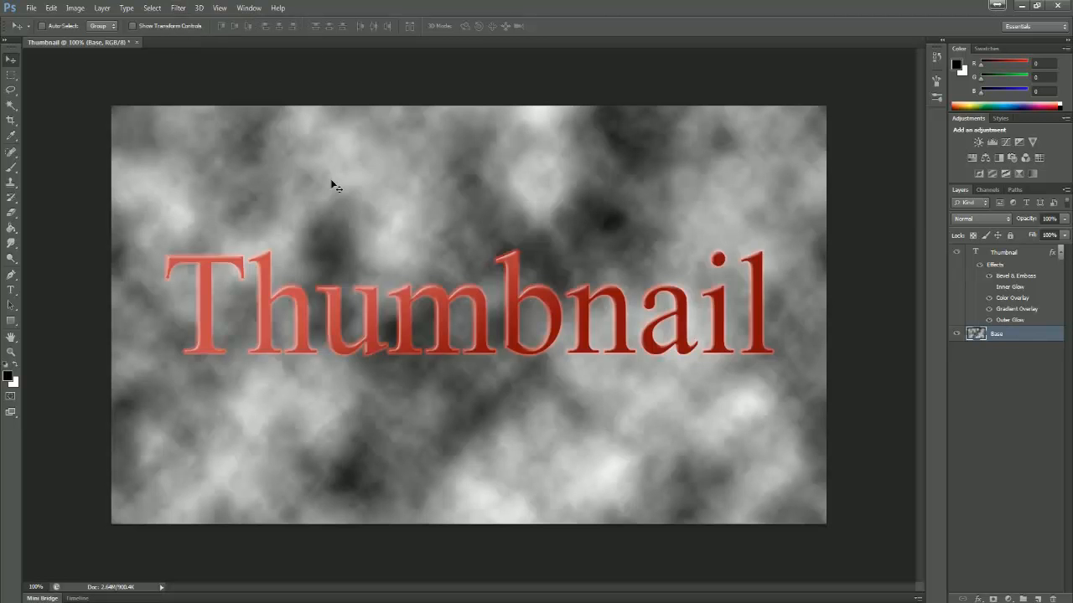
# - Set the Base layer's blend mode to Overlay in its blending options
pyautogui.rightClick(1011, 338)
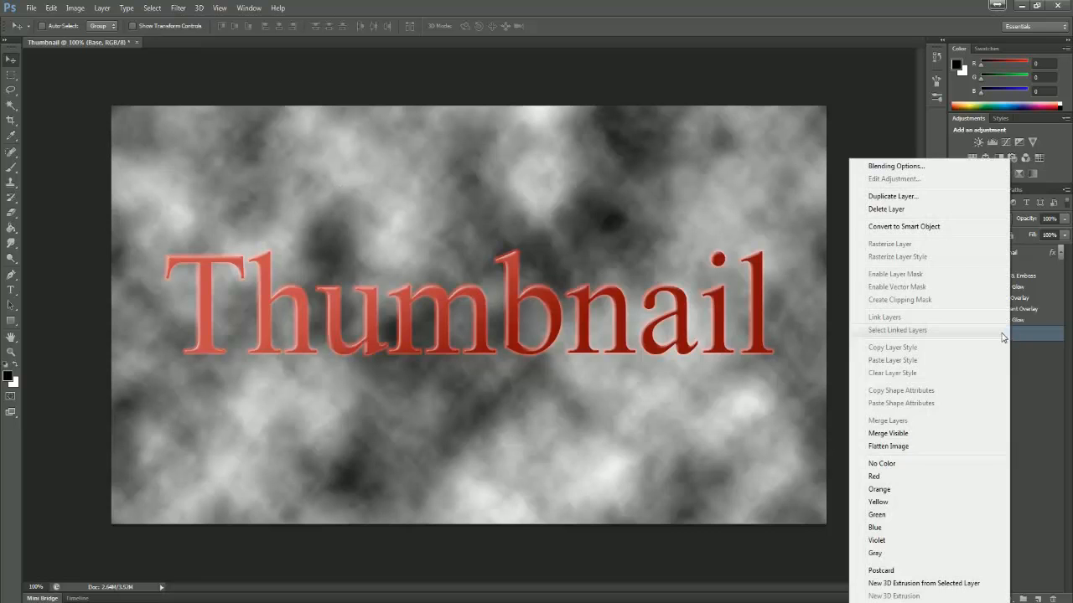
pyautogui.click(923, 165)
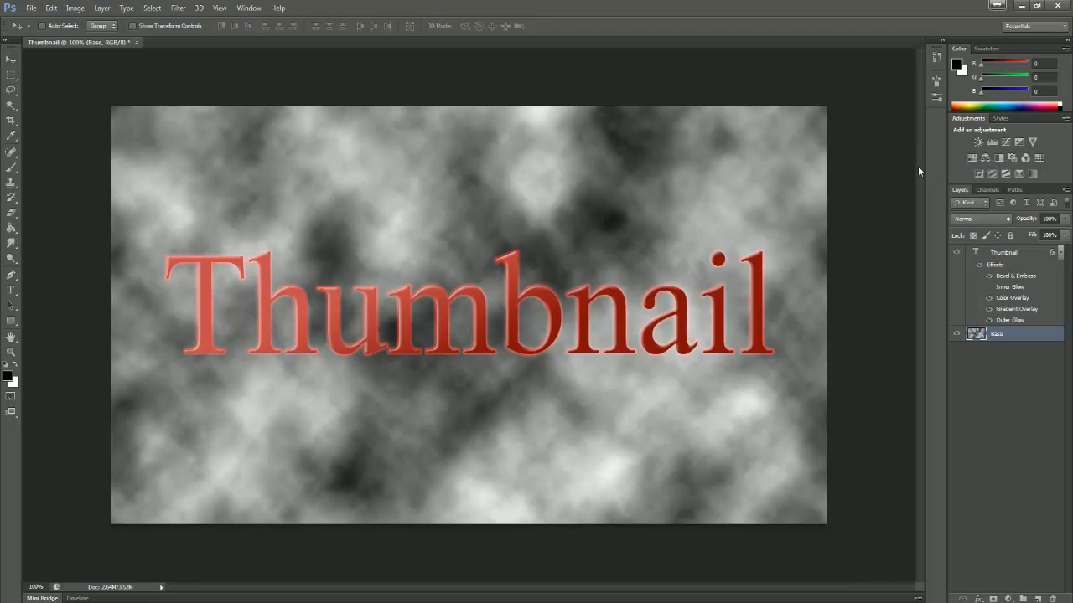
pyautogui.click(919, 383)
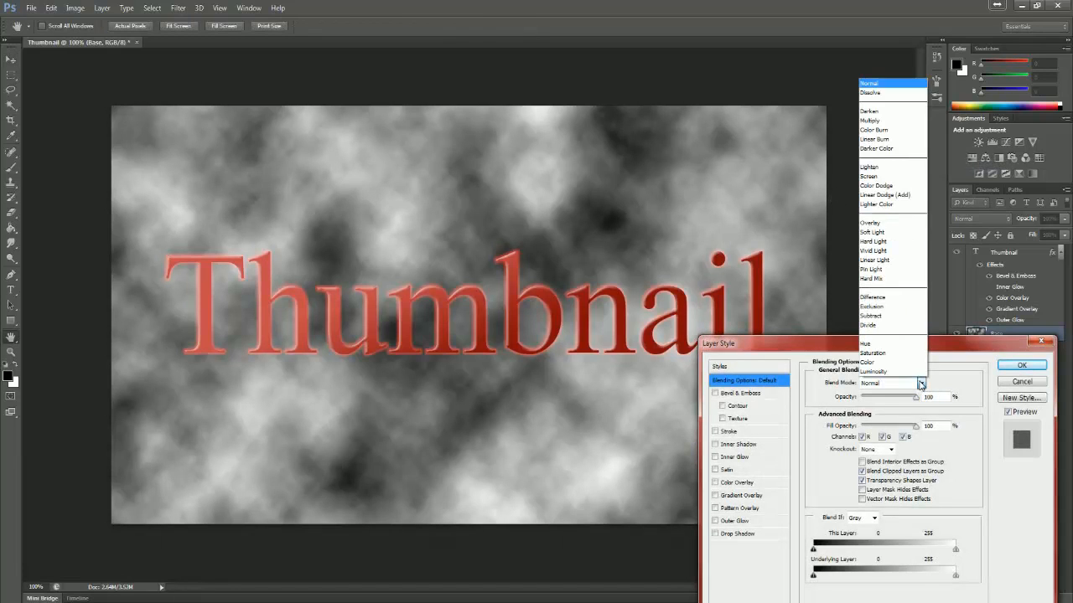
pyautogui.click(908, 232)
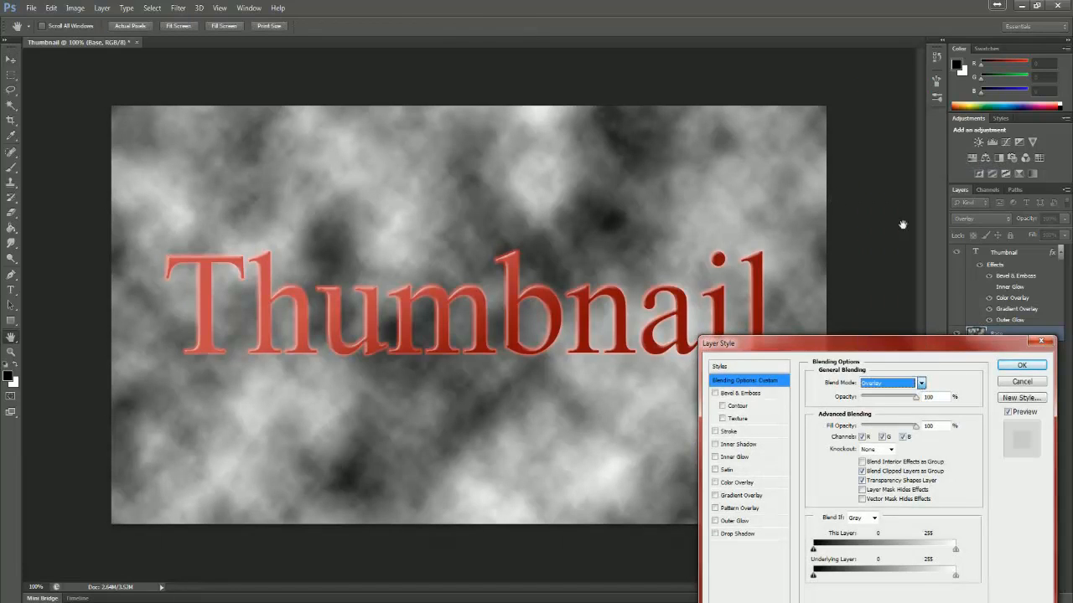
pyautogui.click(1021, 366)
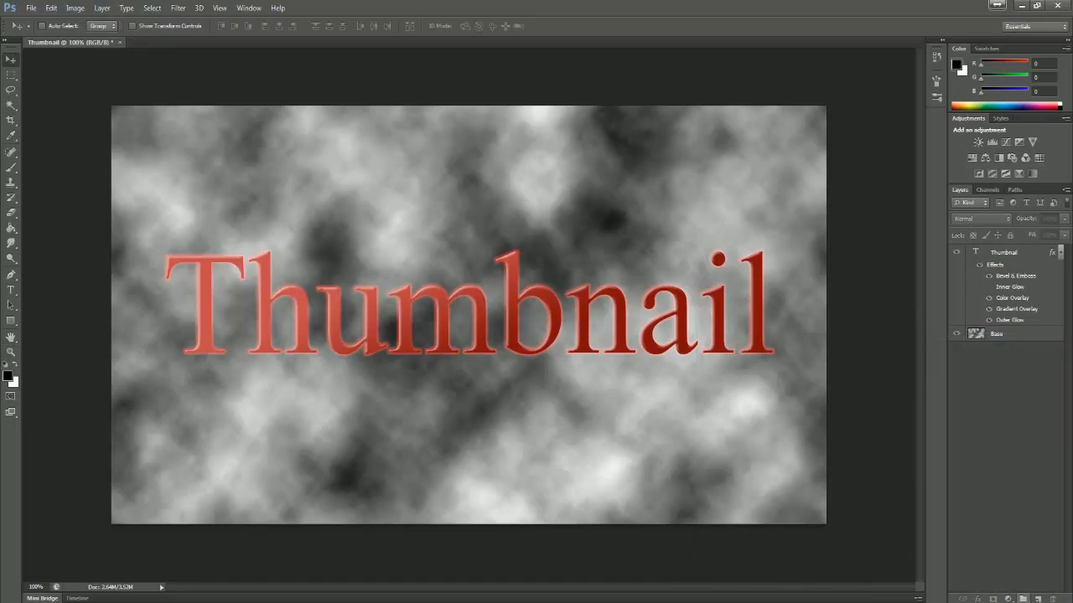
# - Add a new layer between the Thumbnail text and the Base layer and fill it with black
pyautogui.click(1038, 599)
pyautogui.moveTo(982, 253); pyautogui.dragTo(999, 338)
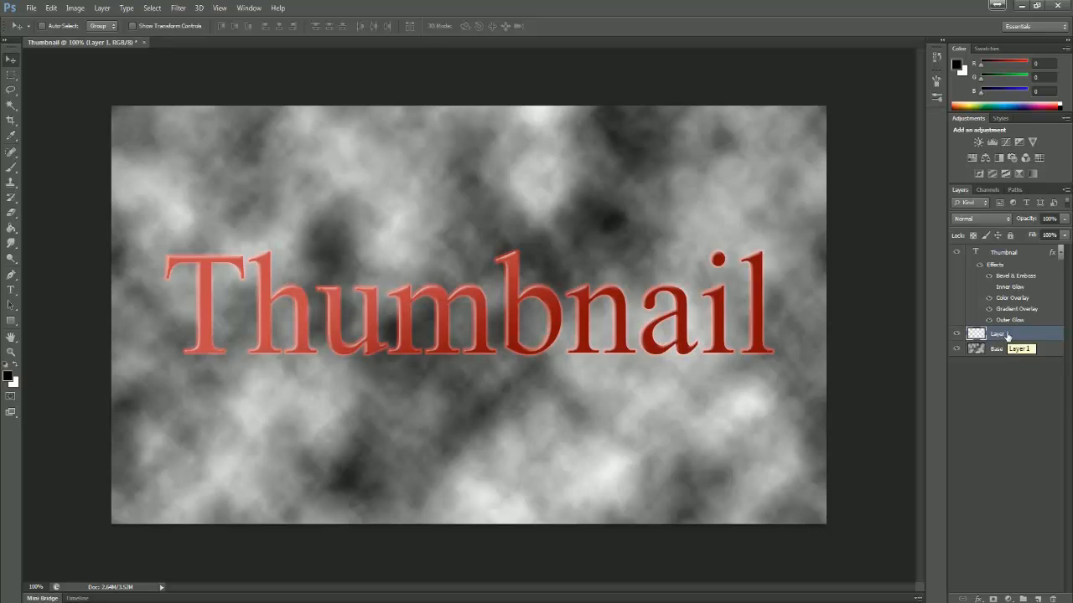
pyautogui.click(11, 228)
pyautogui.click(193, 228)
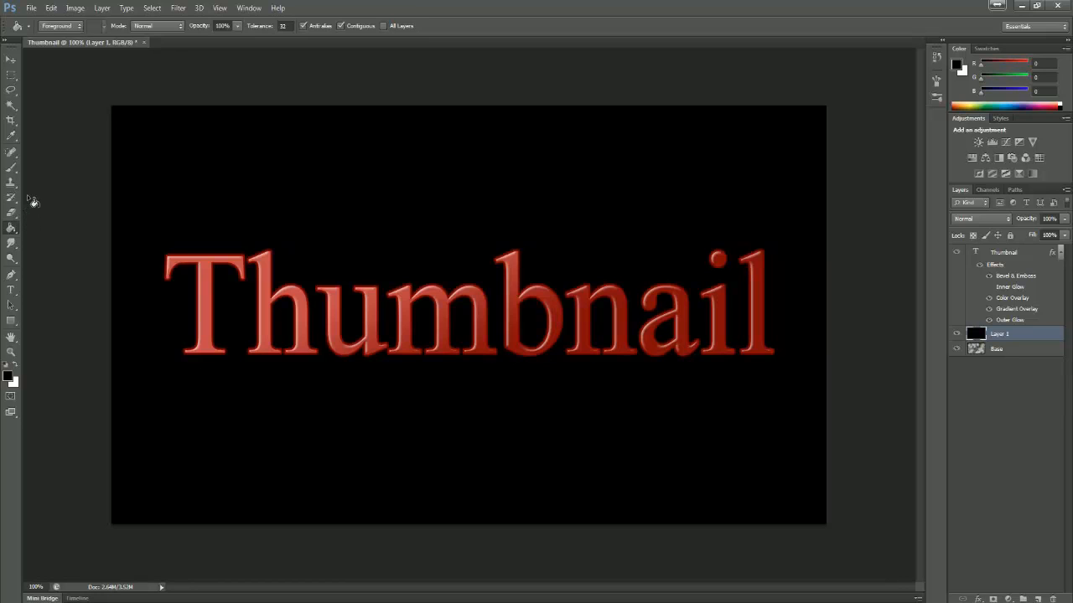
# - Try a soft white brush stroke and an eraser stroke near the upper-left part of Layer 1, undoing both
pyautogui.click(11, 167)
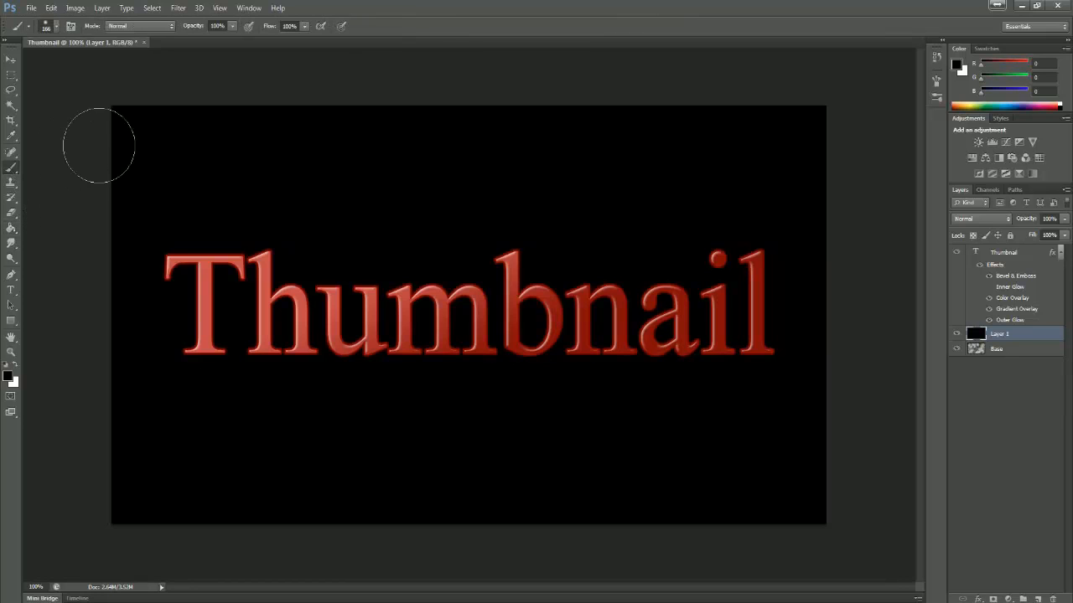
pyautogui.click(18, 371)
pyautogui.moveTo(103, 242)
pyautogui.mouseDown()
pyautogui.moveTo(333, 202)
pyautogui.moveTo(141, 213)
pyautogui.mouseUp()
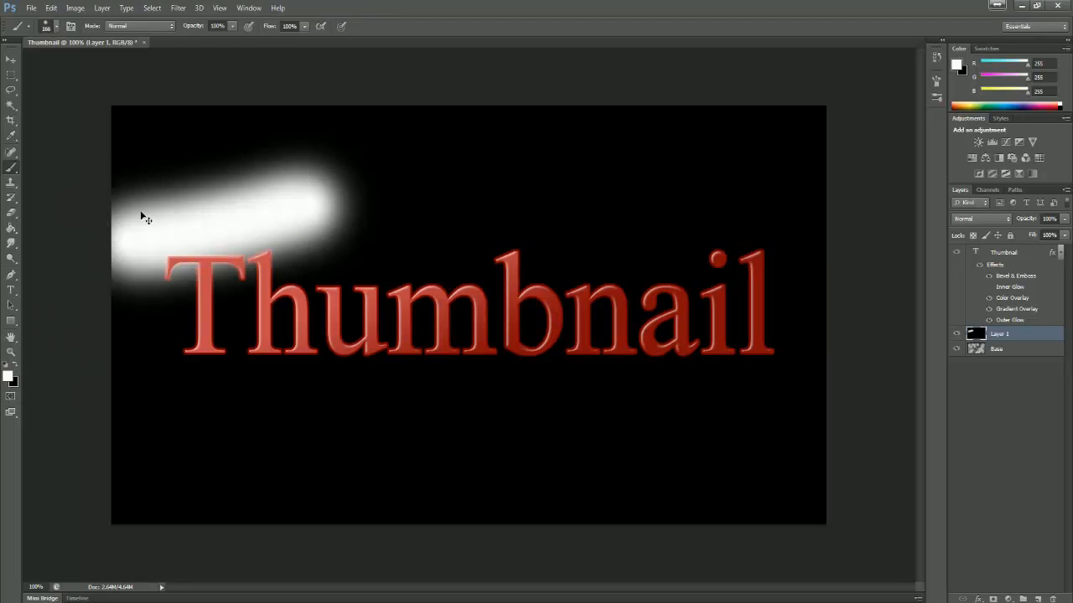
pyautogui.hotkey('ctrl', 'alt', 'z')
pyautogui.hotkey('ctrl', 'alt', 'z')
pyautogui.click(11, 213)
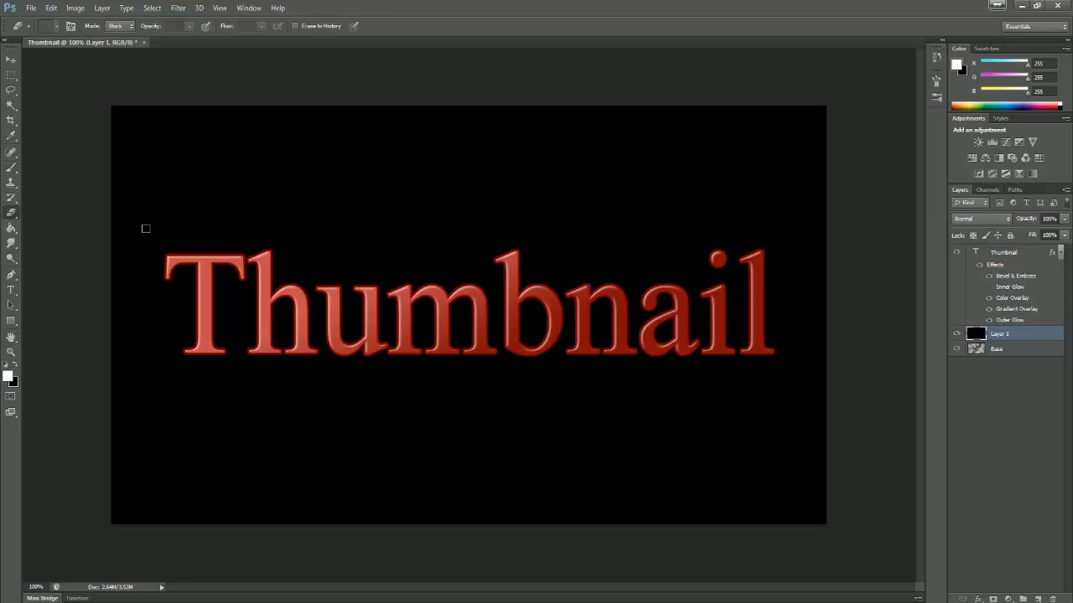
pyautogui.moveTo(138, 228); pyautogui.dragTo(382, 209)
pyautogui.hotkey('ctrl', 'z')
pyautogui.click(10, 168)
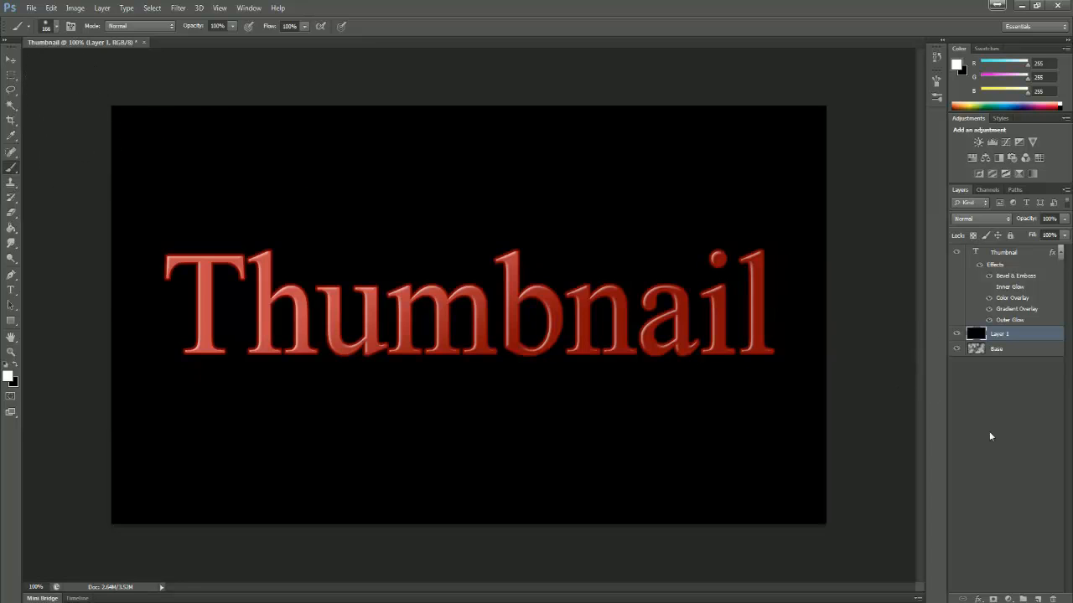
# - Lower the opacity of the black Layer 1 to about 83% so the clouds show through
pyautogui.click(1016, 352)
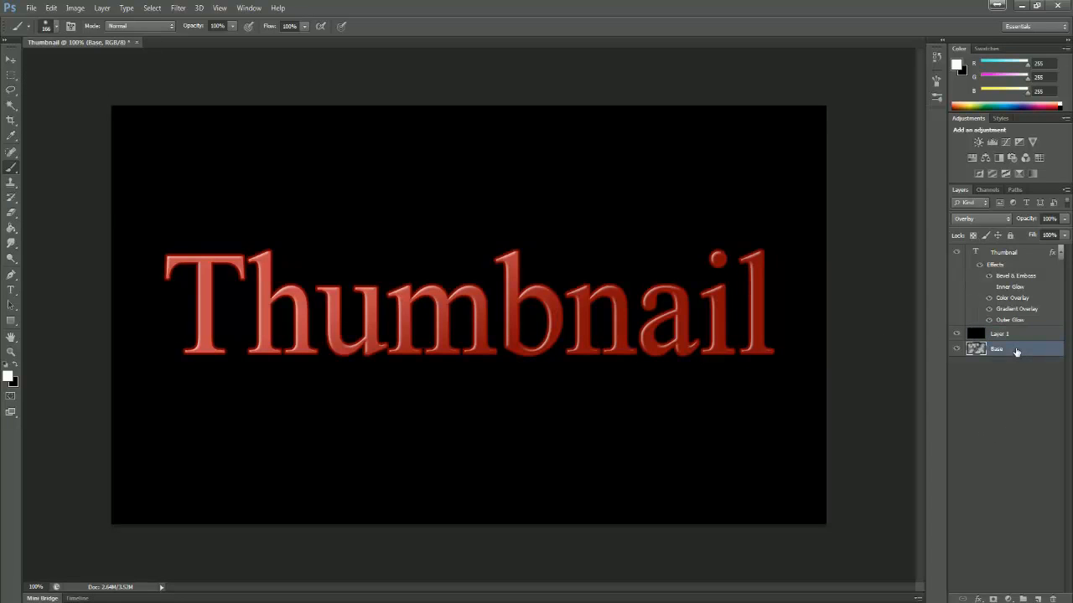
pyautogui.click(1026, 338)
pyautogui.click(1062, 220)
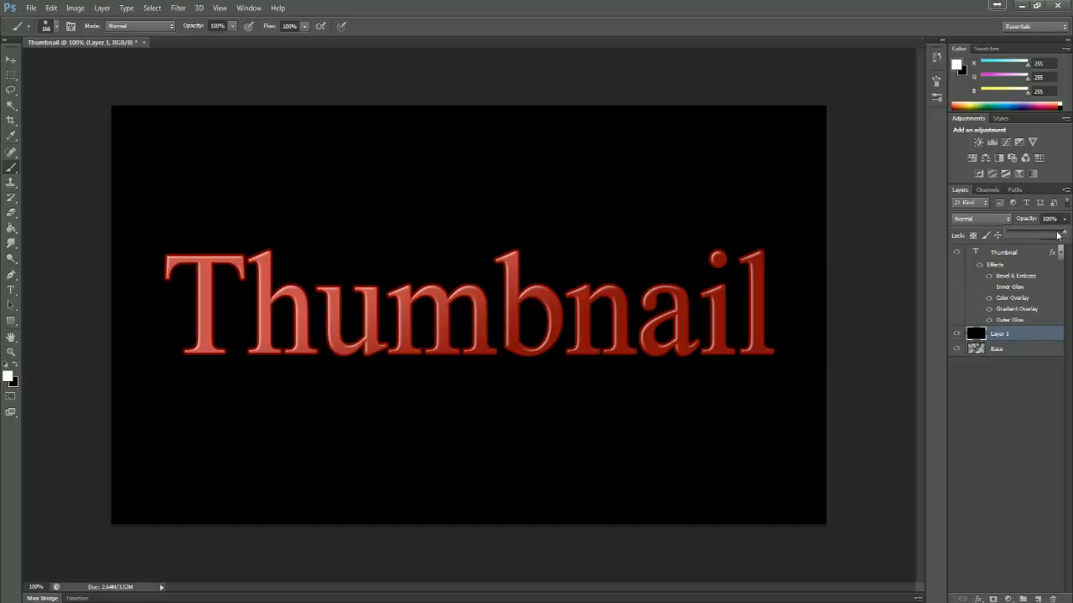
pyautogui.moveTo(1060, 236); pyautogui.dragTo(1057, 237)
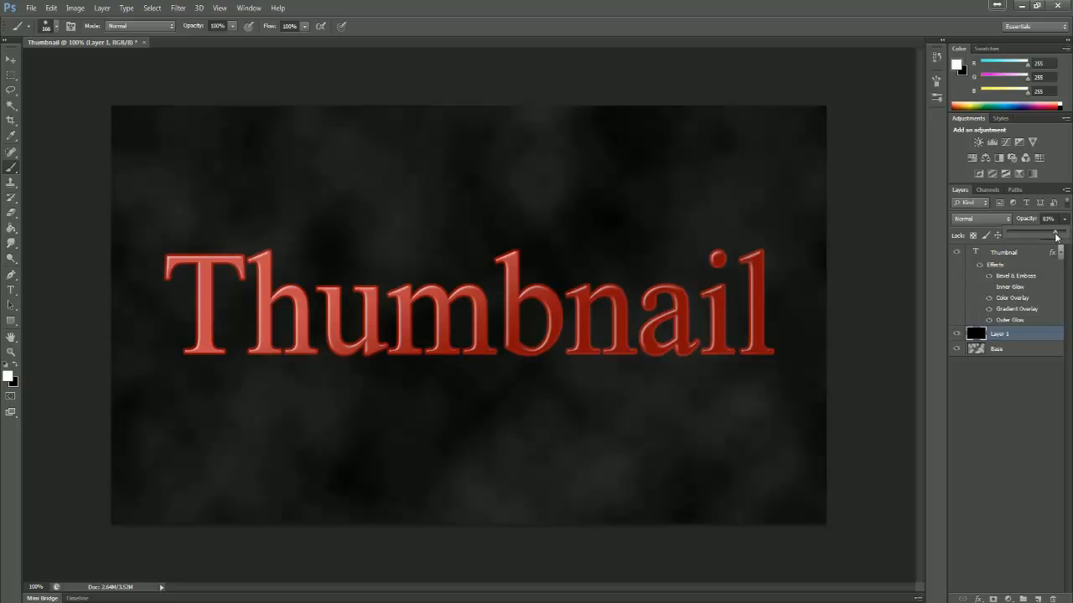
pyautogui.moveTo(1055, 236); pyautogui.dragTo(1055, 237)
pyautogui.click(1045, 395)
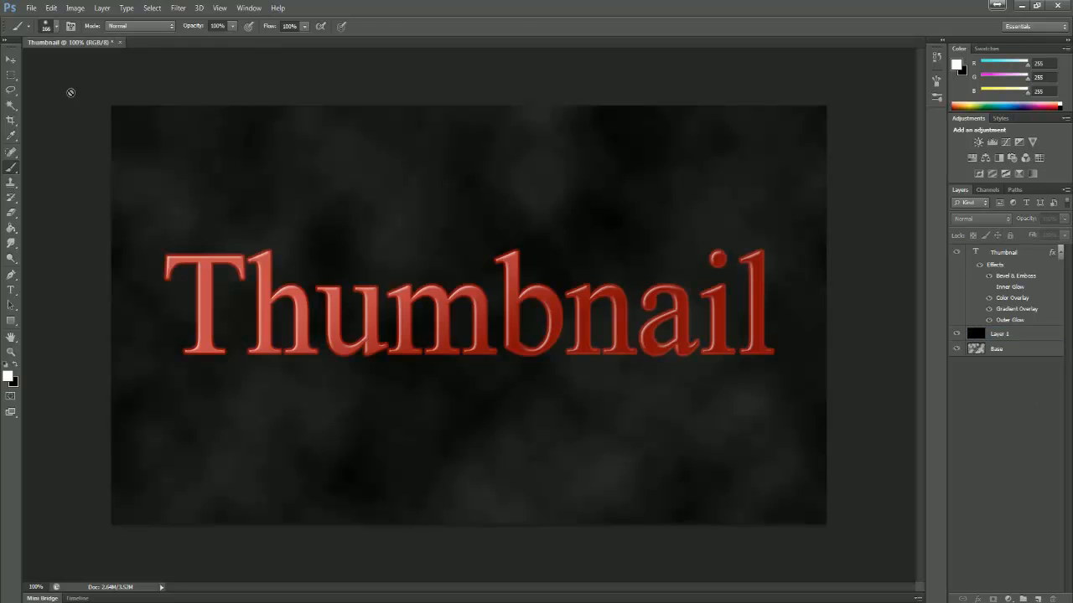
# - Save the layered document as Thumbnail in Photoshop PSD format in the Pictures folder, with Maximize Compatibility on
pyautogui.click(10, 60)
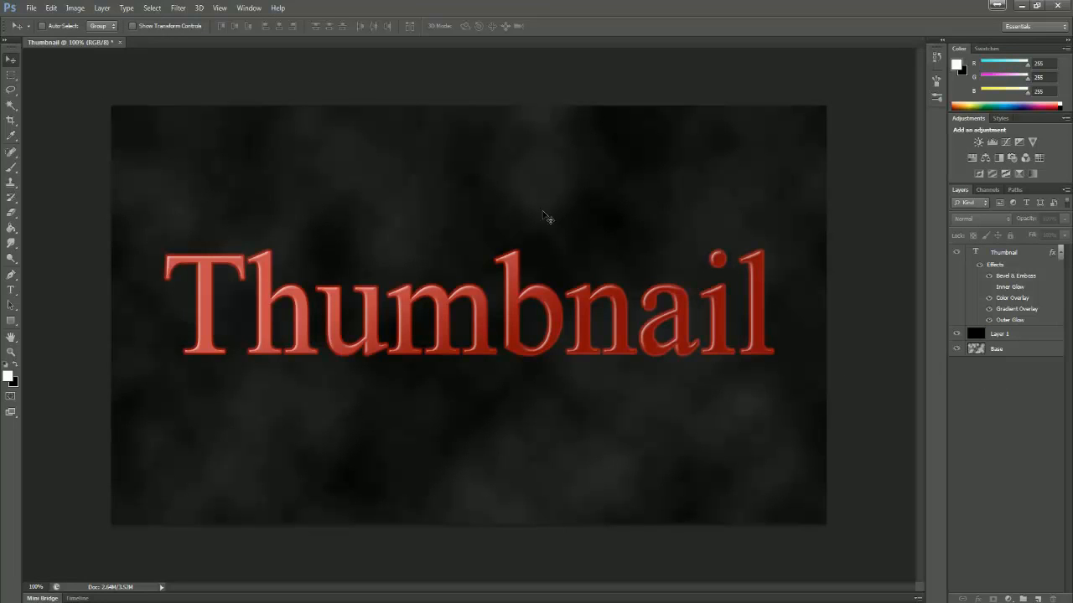
pyautogui.click(35, 12)
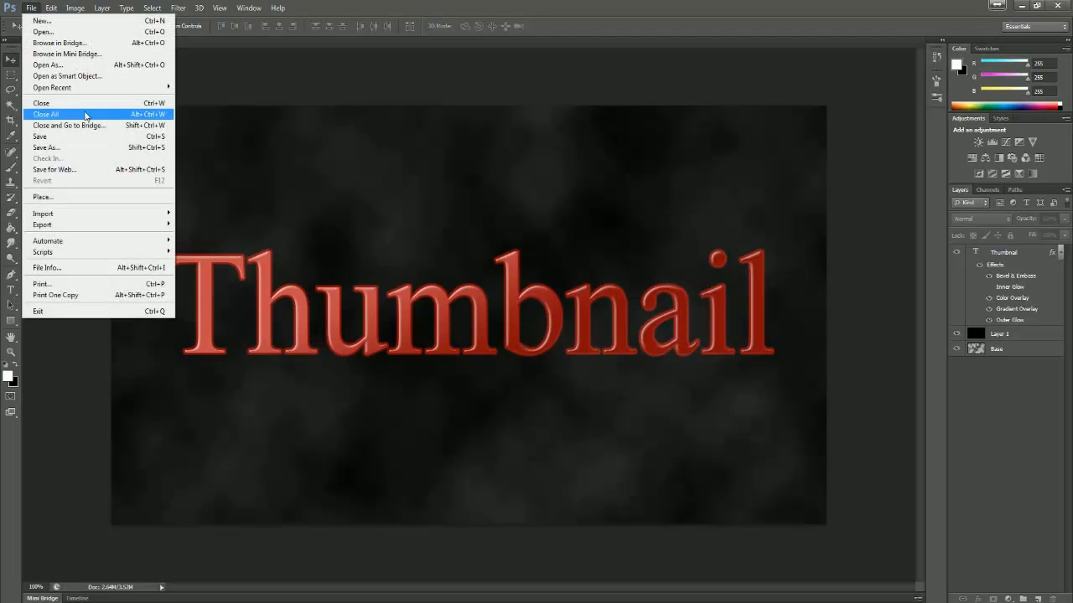
pyautogui.click(82, 149)
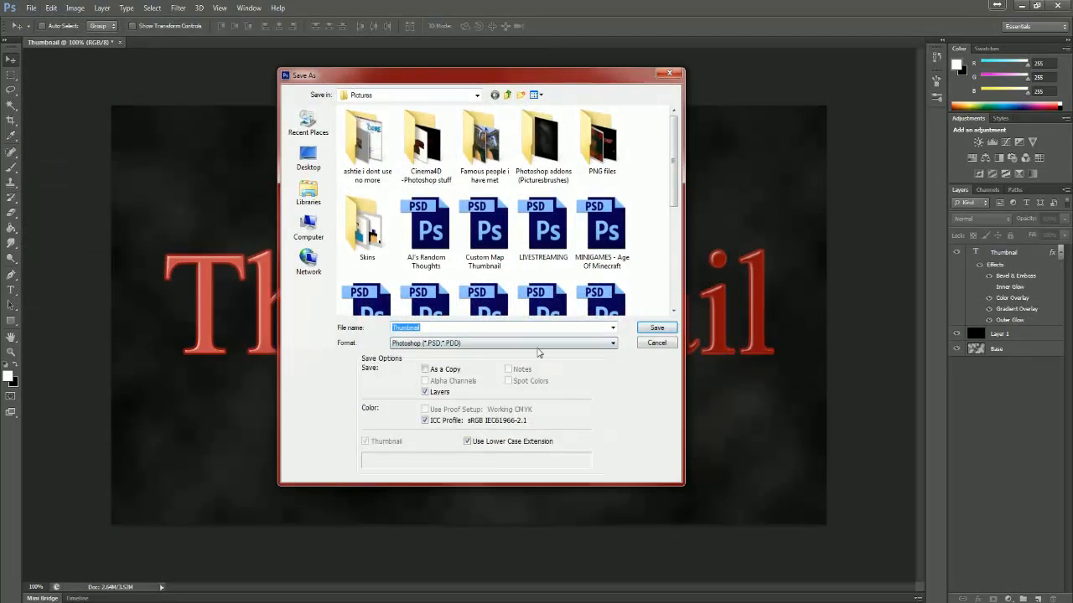
pyautogui.click(663, 328)
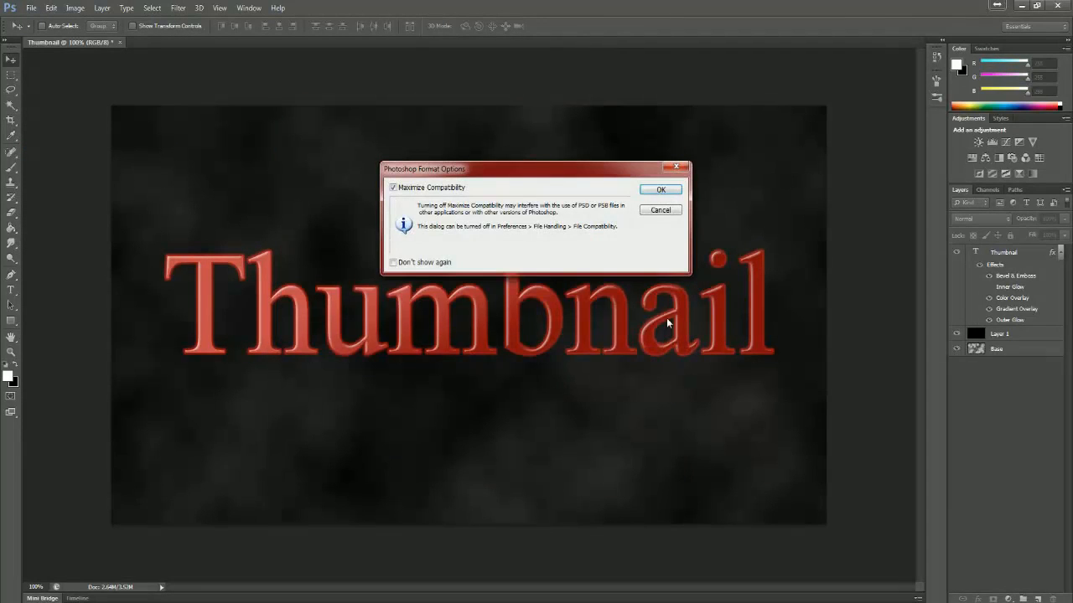
pyautogui.click(666, 193)
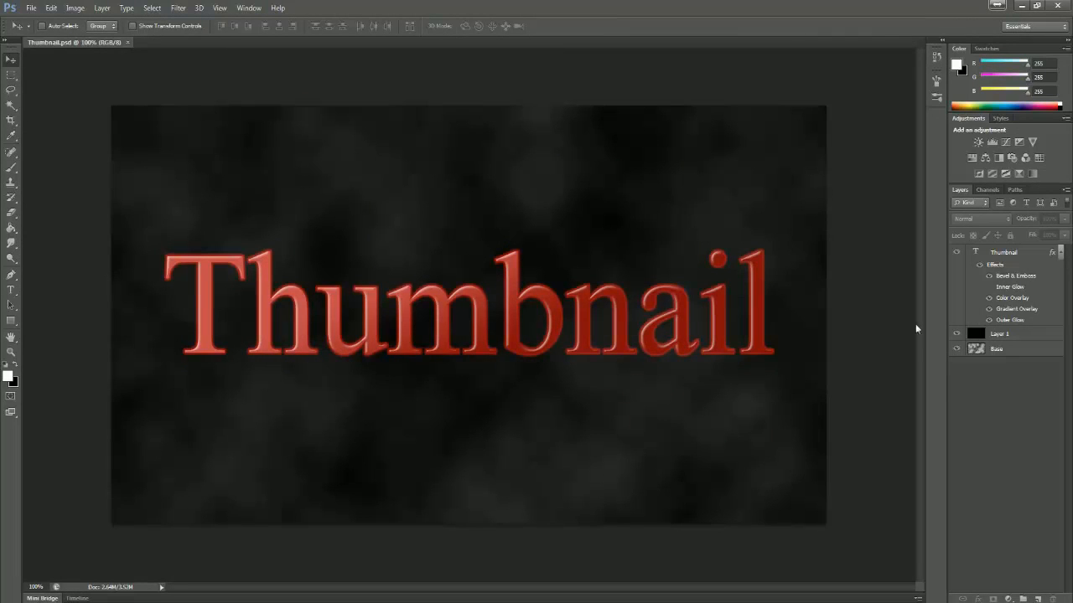
# - Merge all visible layers into the single Base layer
pyautogui.click(1023, 350)
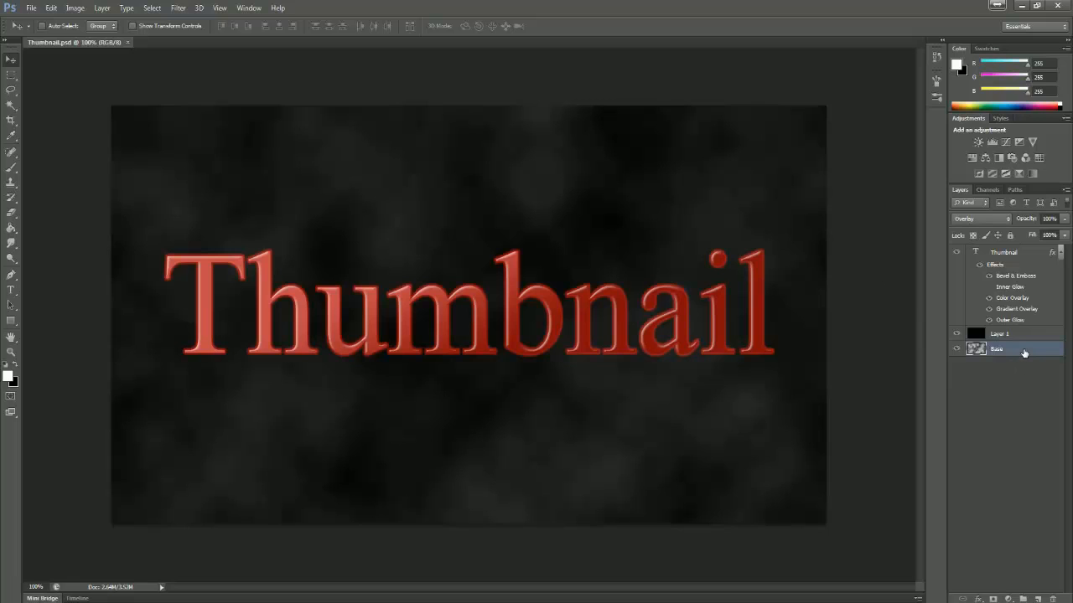
pyautogui.rightClick(1020, 352)
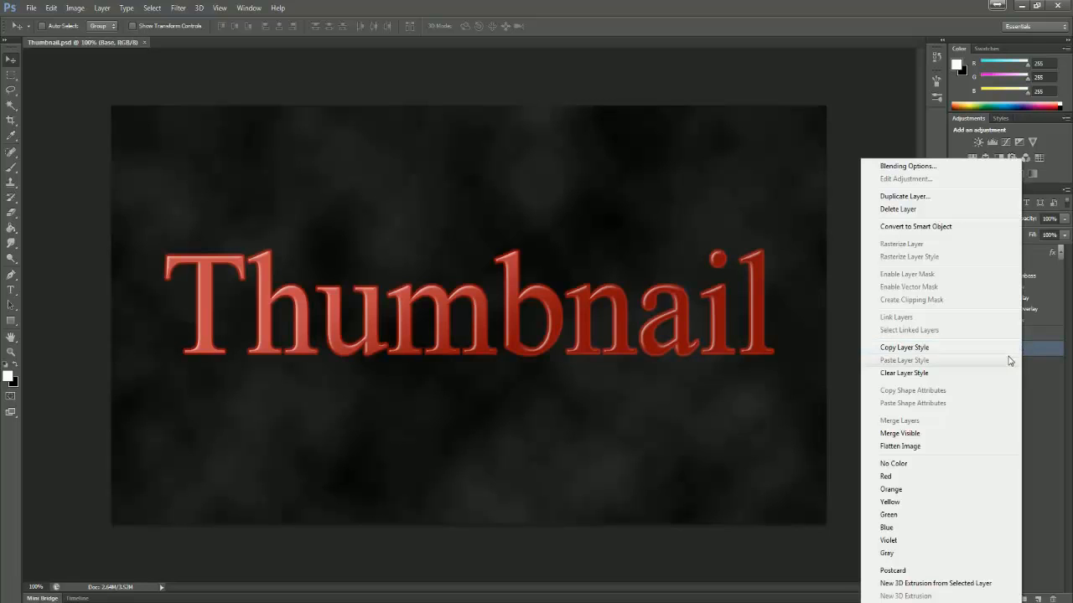
pyautogui.click(964, 435)
pyautogui.click(1022, 371)
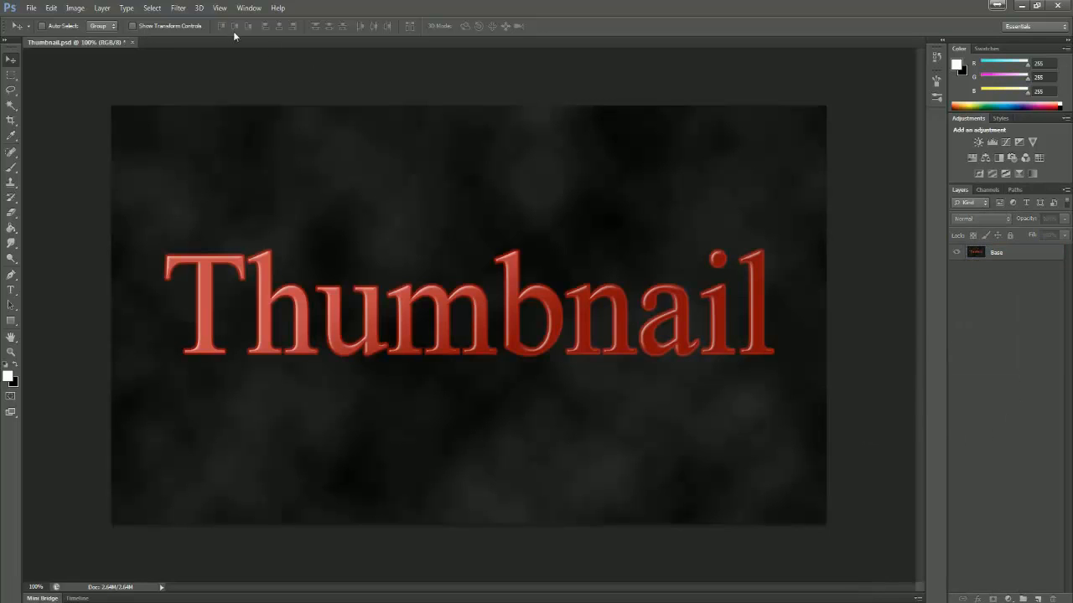
# - Open the Lens Flare filter for the merged Base layer and place the flare centre at the upper-left start of the title
pyautogui.click(179, 8)
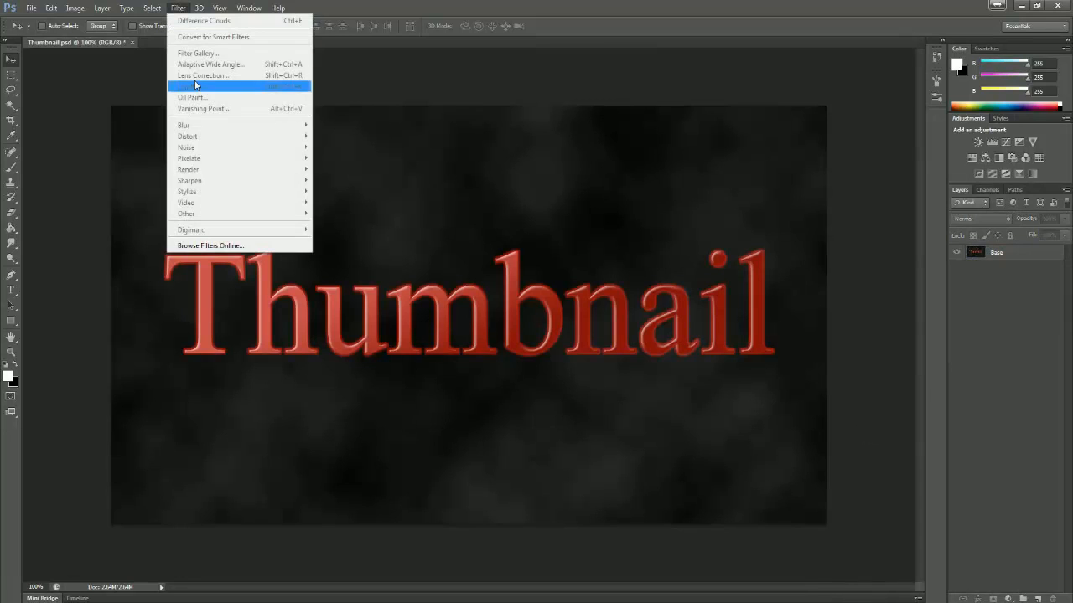
pyautogui.click(1000, 254)
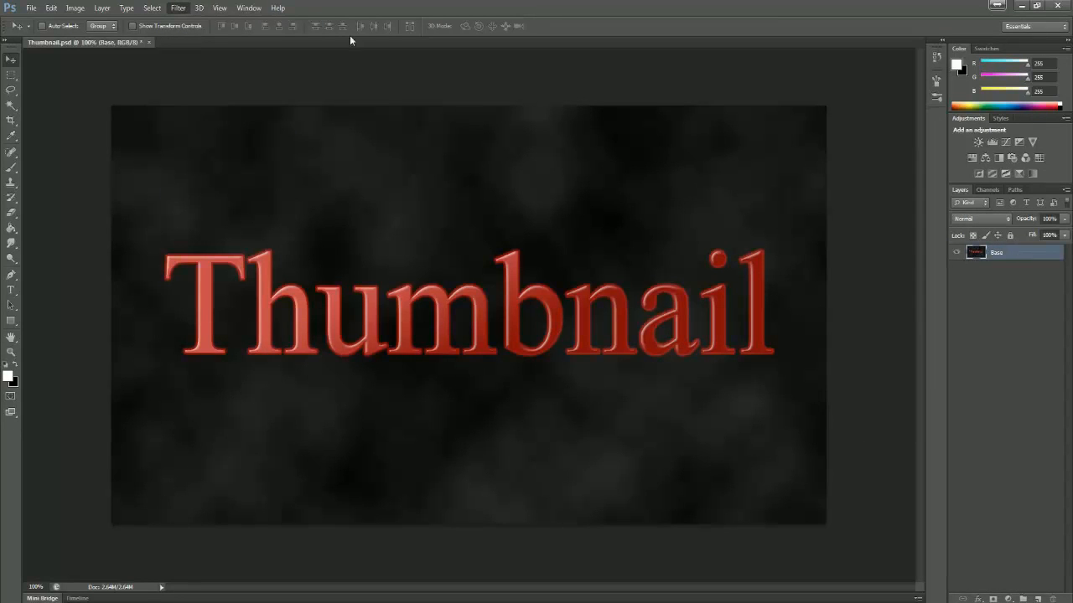
pyautogui.click(178, 8)
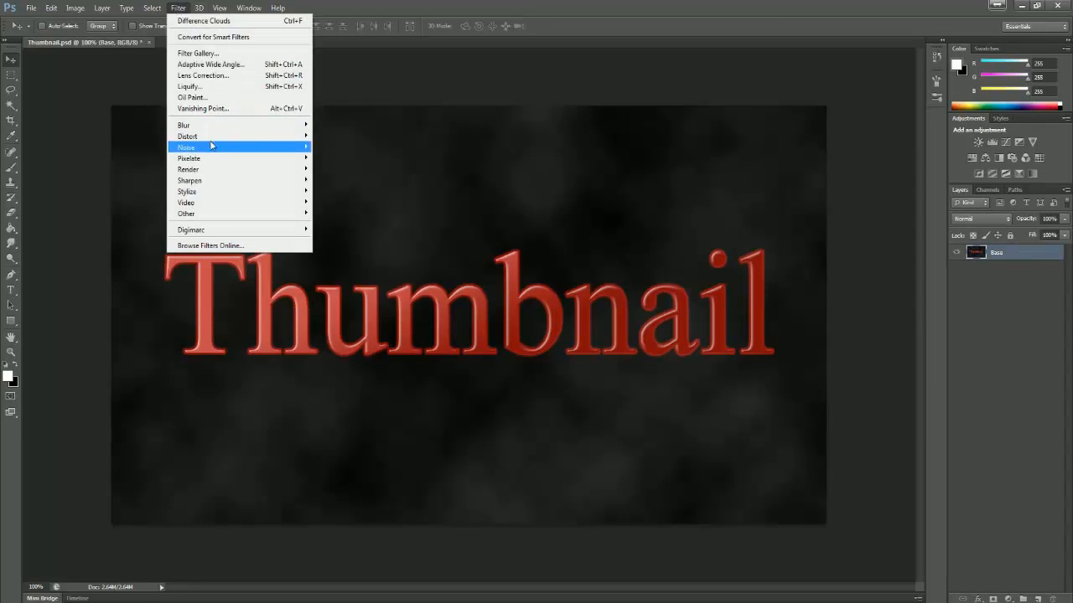
pyautogui.moveTo(240, 173)
pyautogui.click(338, 202)
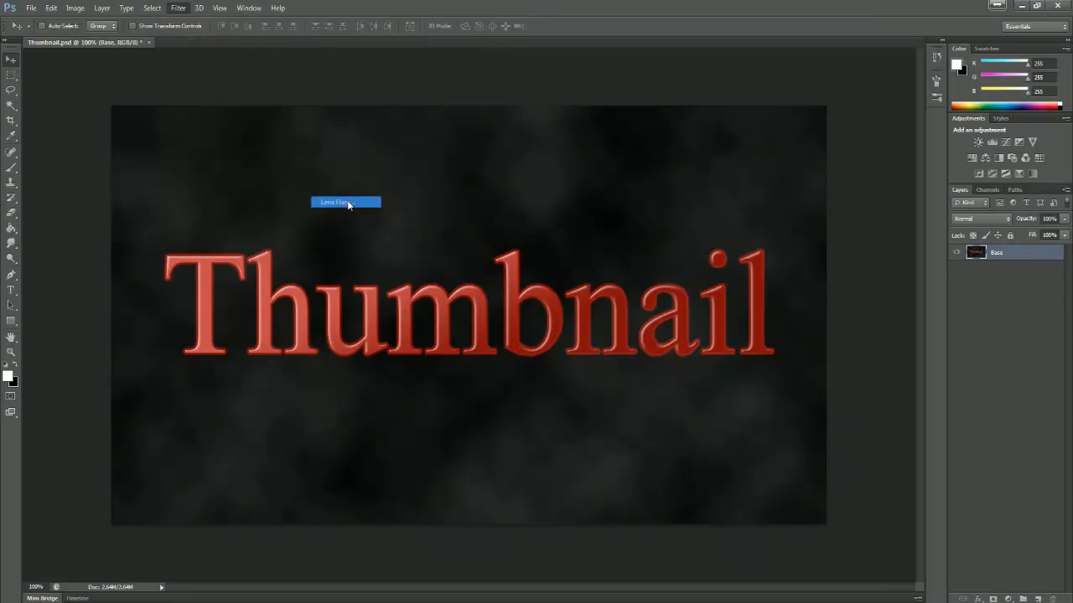
pyautogui.click(467, 203)
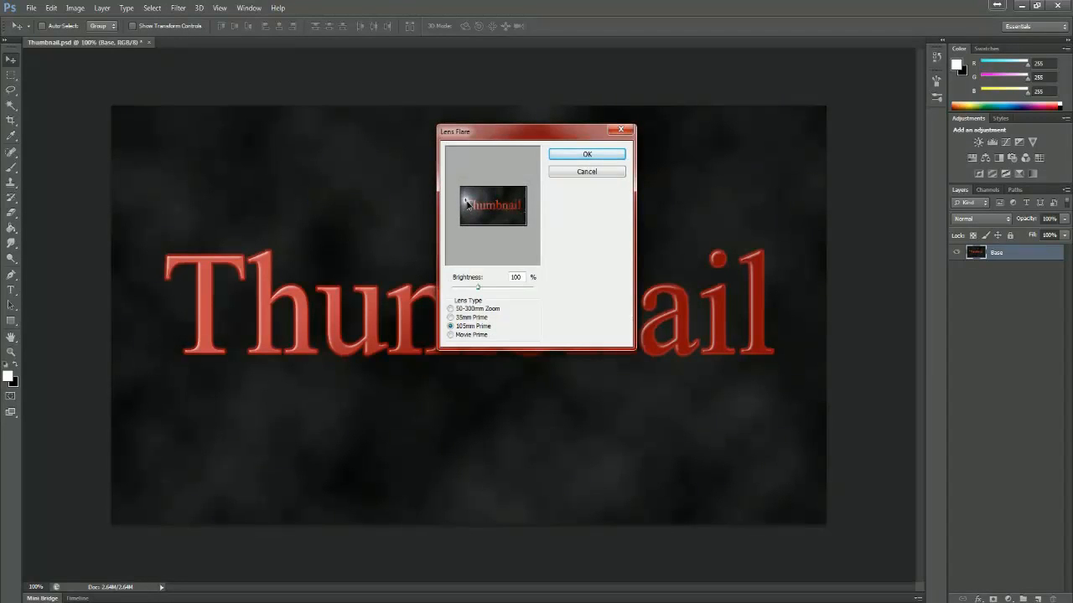
# - Compare the Movie Prime, 105mm Prime and 35mm Prime flares and set the lens type to 50-300mm Zoom
pyautogui.click(469, 334)
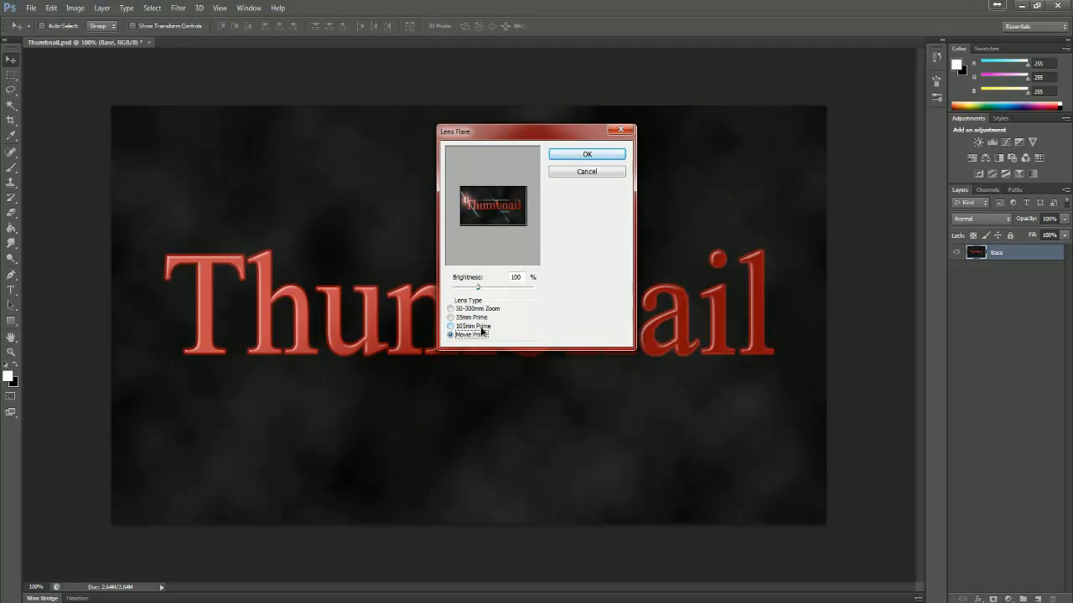
pyautogui.click(480, 326)
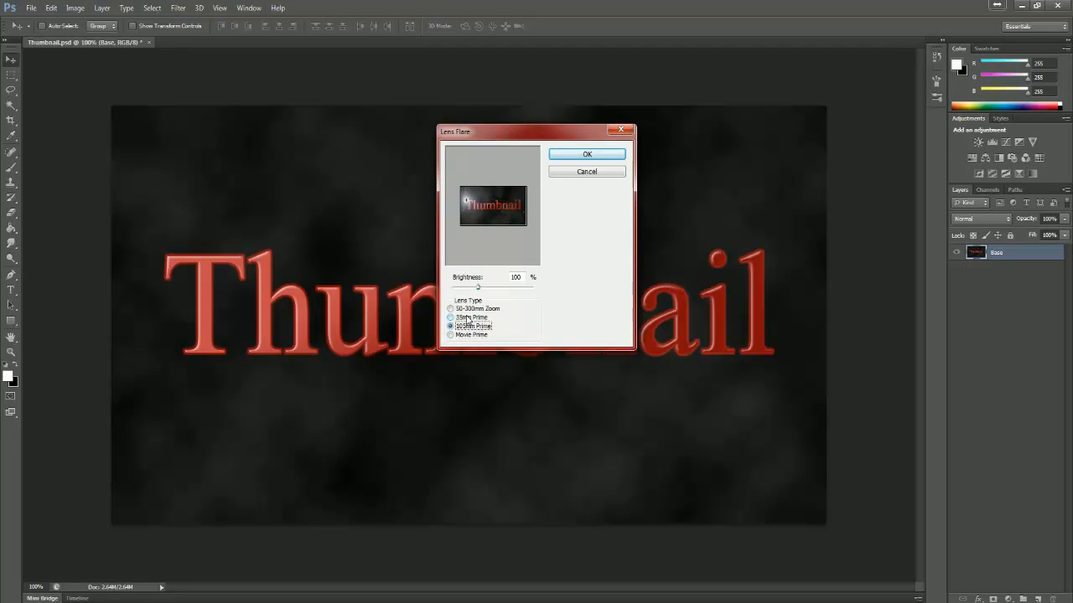
pyautogui.click(467, 317)
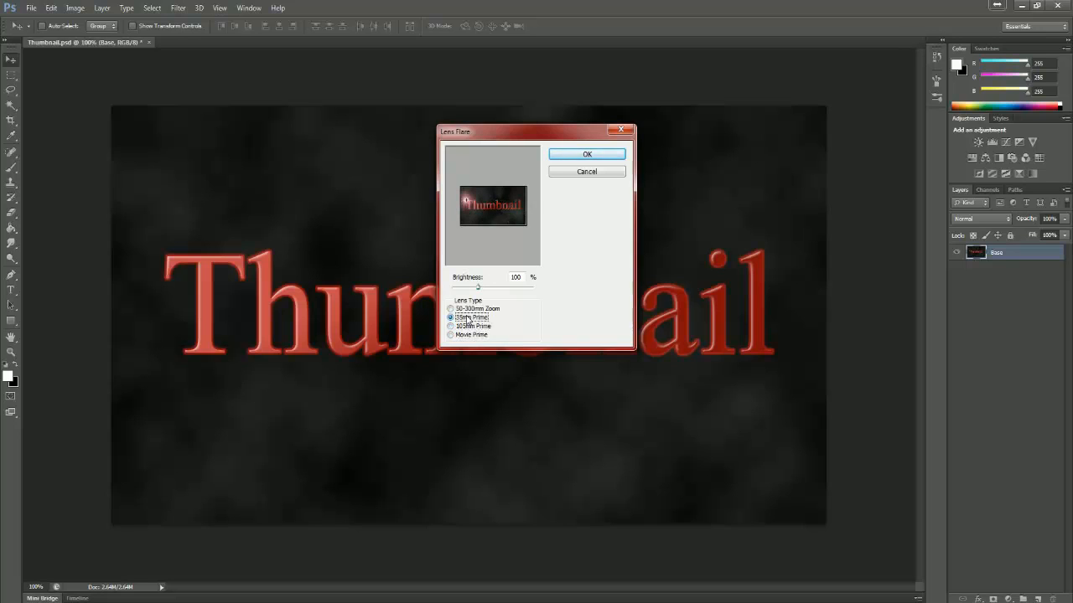
pyautogui.click(467, 309)
pyautogui.click(466, 318)
pyautogui.click(468, 309)
# - Try the lens flare at about 119% brightness on the Base layer and undo it
pyautogui.moveTo(487, 286)
pyautogui.mouseDown()
pyautogui.moveTo(527, 287)
pyautogui.moveTo(460, 292)
pyautogui.moveTo(482, 293)
pyautogui.mouseUp()
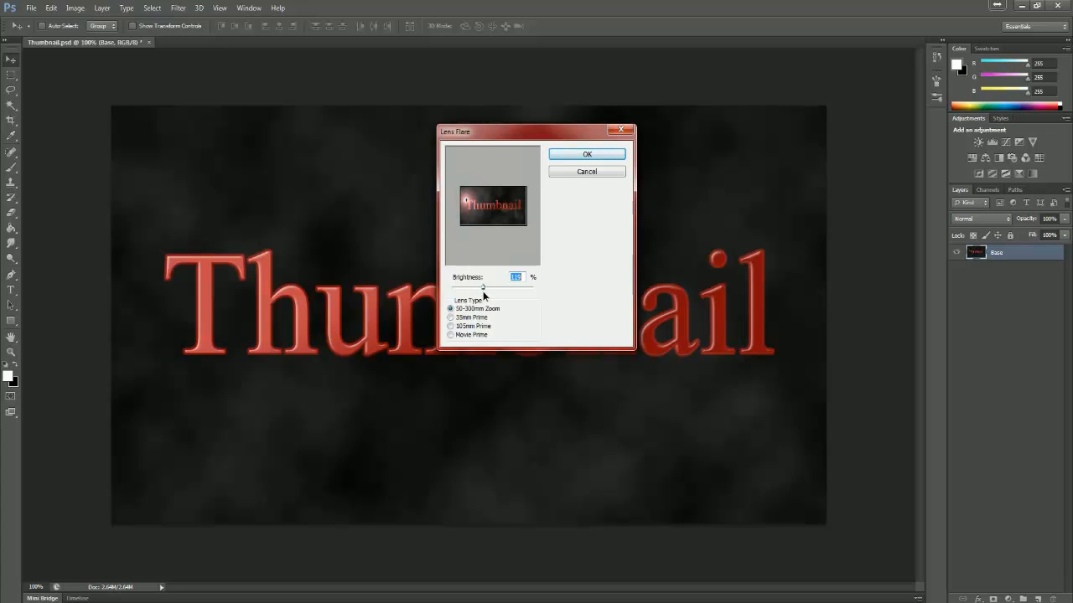
pyautogui.click(587, 154)
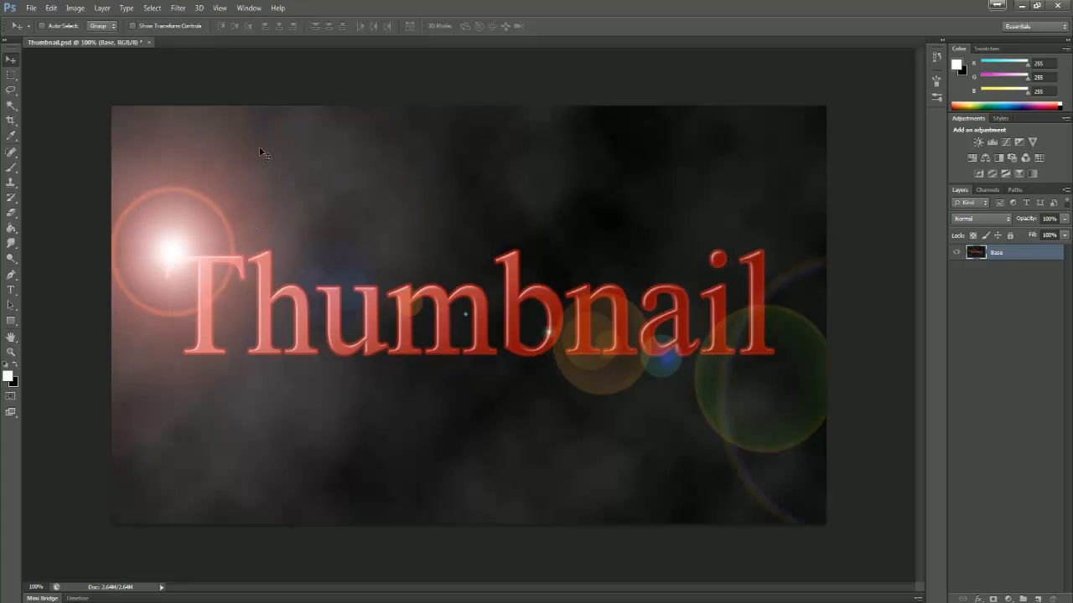
pyautogui.hotkey('ctrl', 'z')
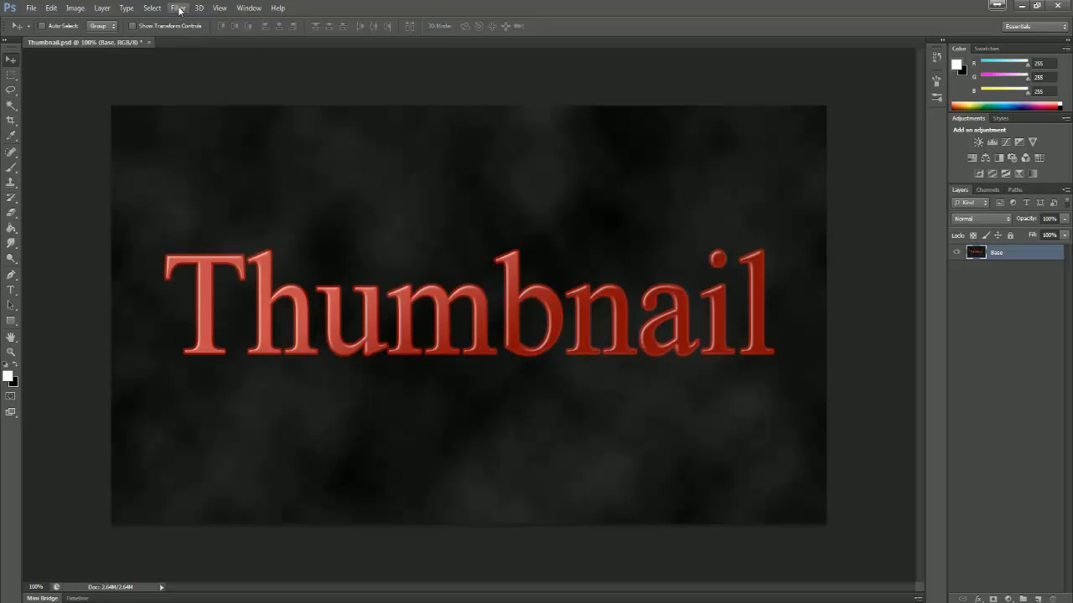
# - Show the document history, revert to the original Thumbnail snapshot and return to the Merge Visible state
pyautogui.click(942, 43)
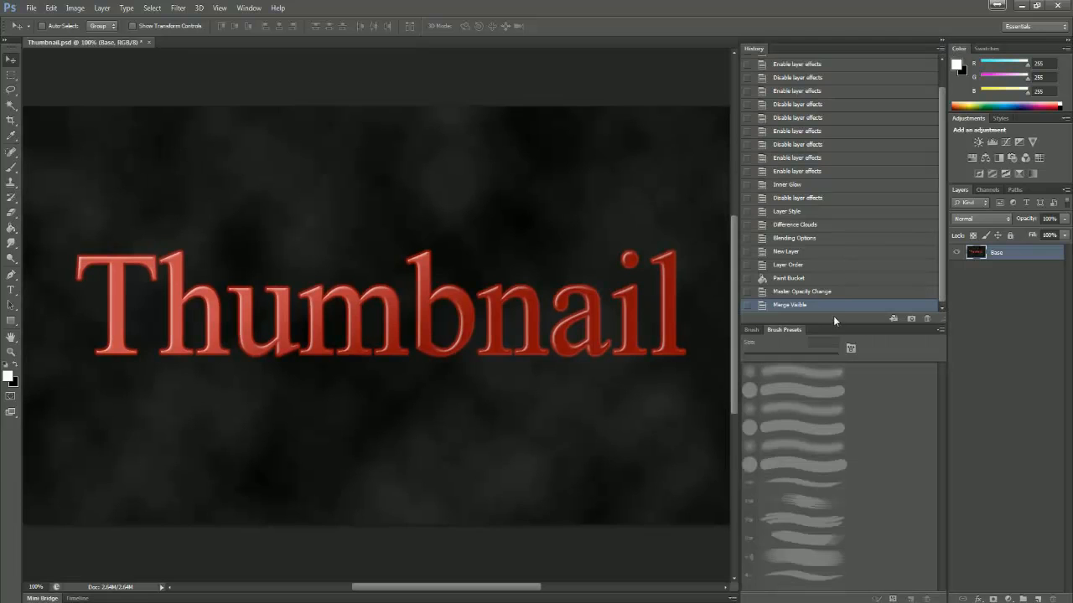
pyautogui.moveTo(943, 113); pyautogui.dragTo(946, 60)
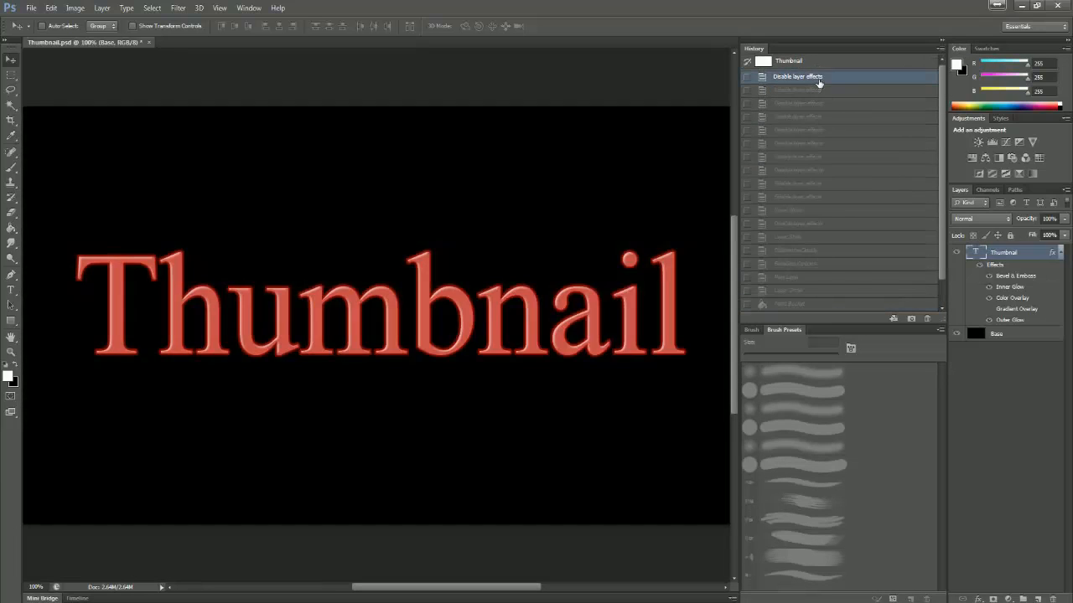
pyautogui.click(818, 77)
pyautogui.click(814, 64)
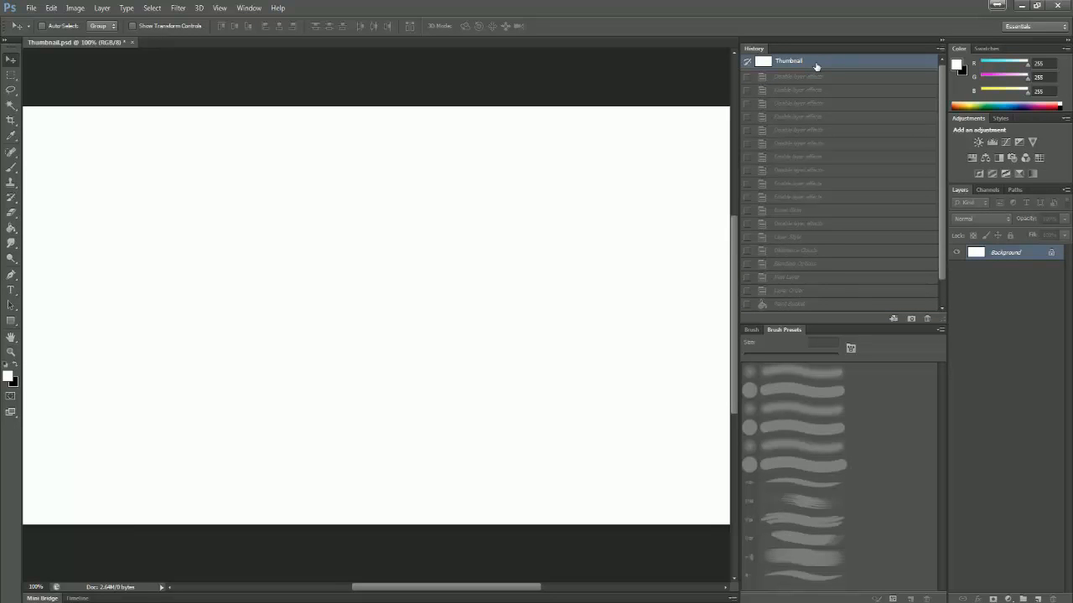
pyautogui.moveTo(938, 270); pyautogui.dragTo(943, 299)
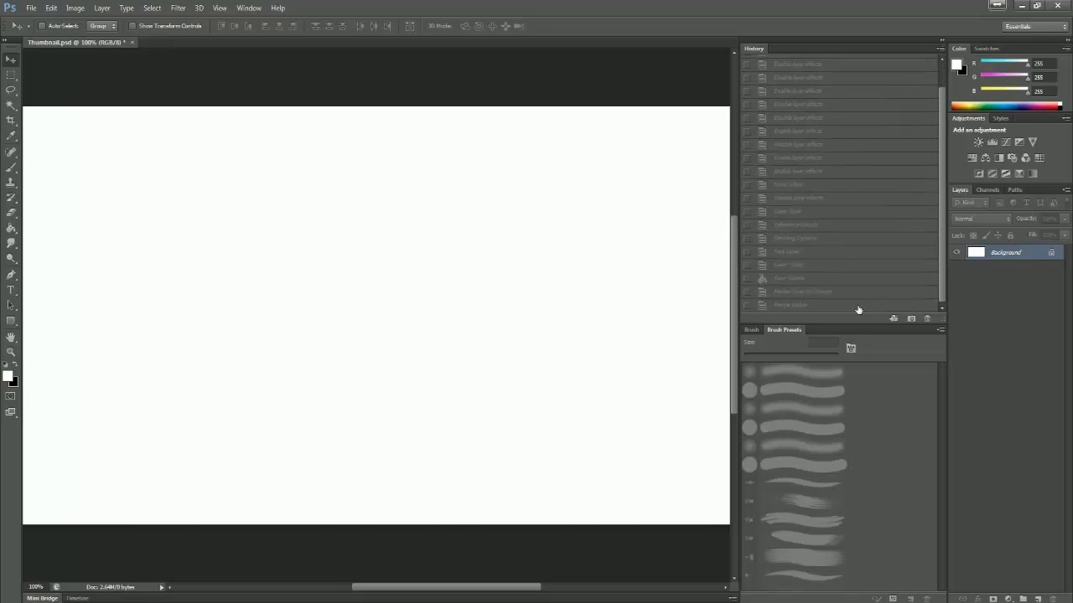
pyautogui.click(814, 307)
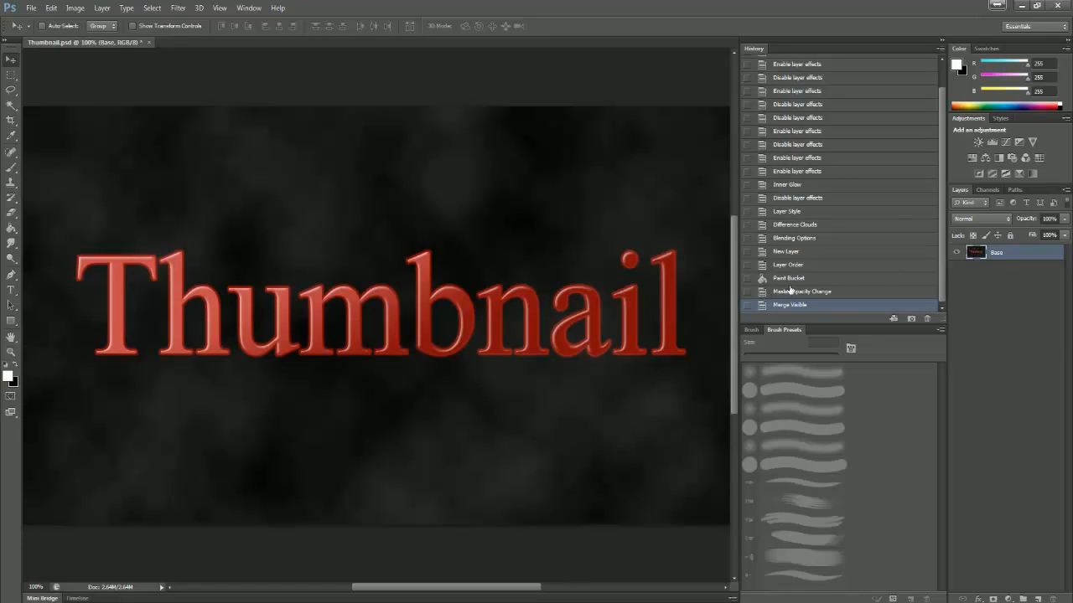
# - Step back through the history from Master Opacity Change to New Layer, restore the Merge Visible state and collapse the history
pyautogui.click(787, 293)
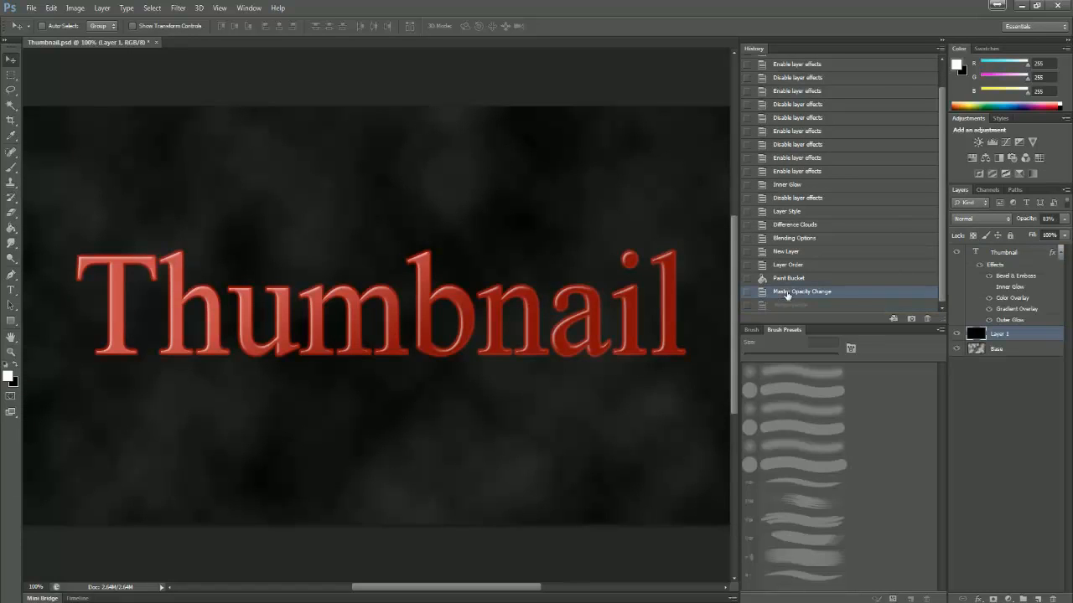
pyautogui.click(790, 279)
pyautogui.click(790, 266)
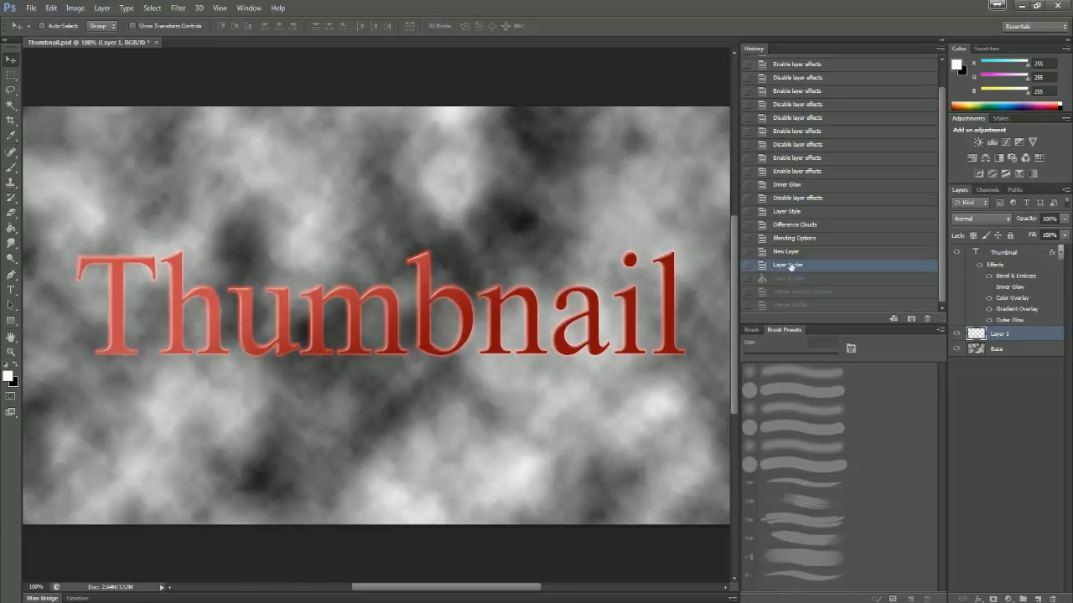
pyautogui.click(792, 251)
pyautogui.click(799, 305)
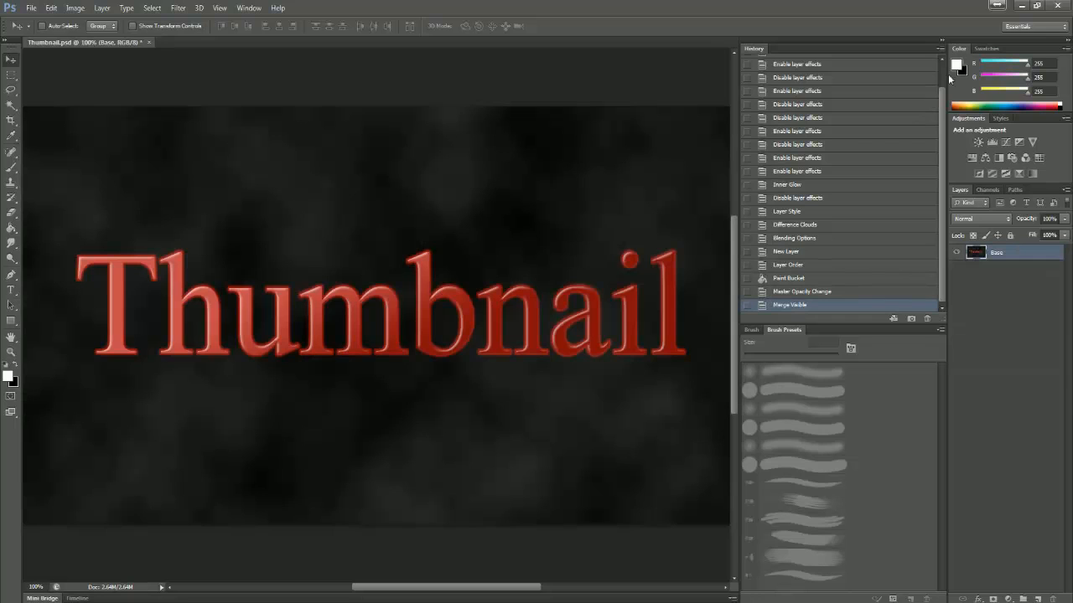
pyautogui.click(941, 42)
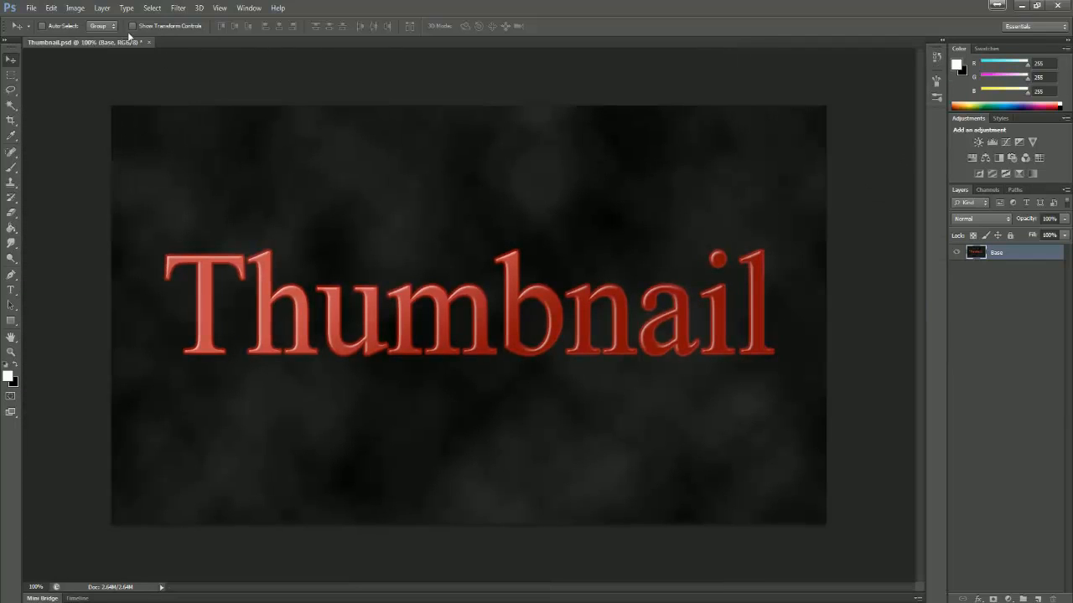
# - Apply a 50-300mm Zoom lens flare at 89% brightness to the Base layer, centred at the title's upper-left start
pyautogui.click(178, 8)
pyautogui.moveTo(203, 170)
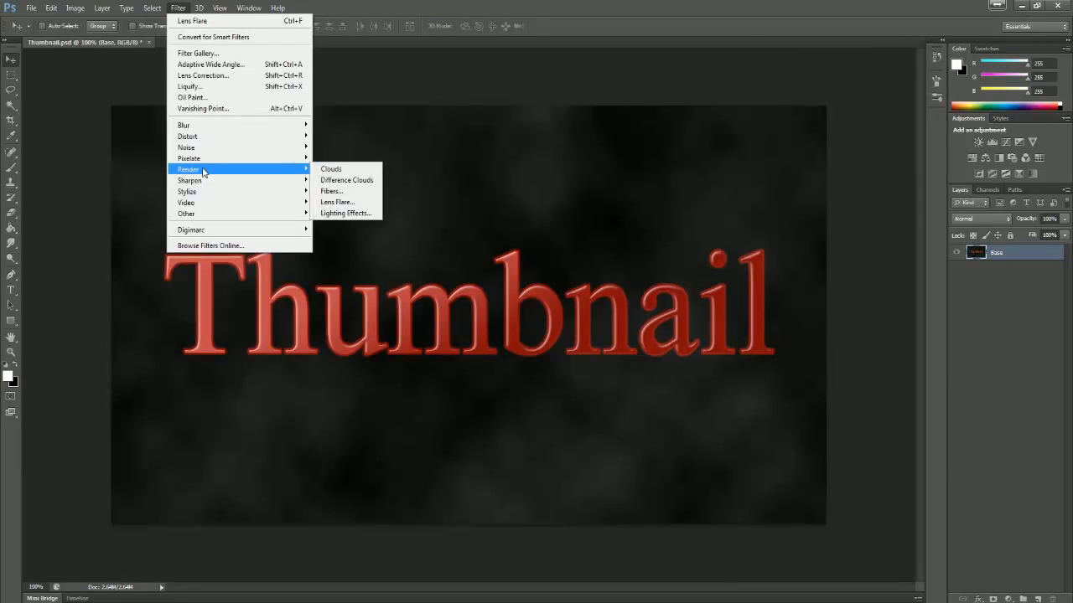
pyautogui.click(358, 203)
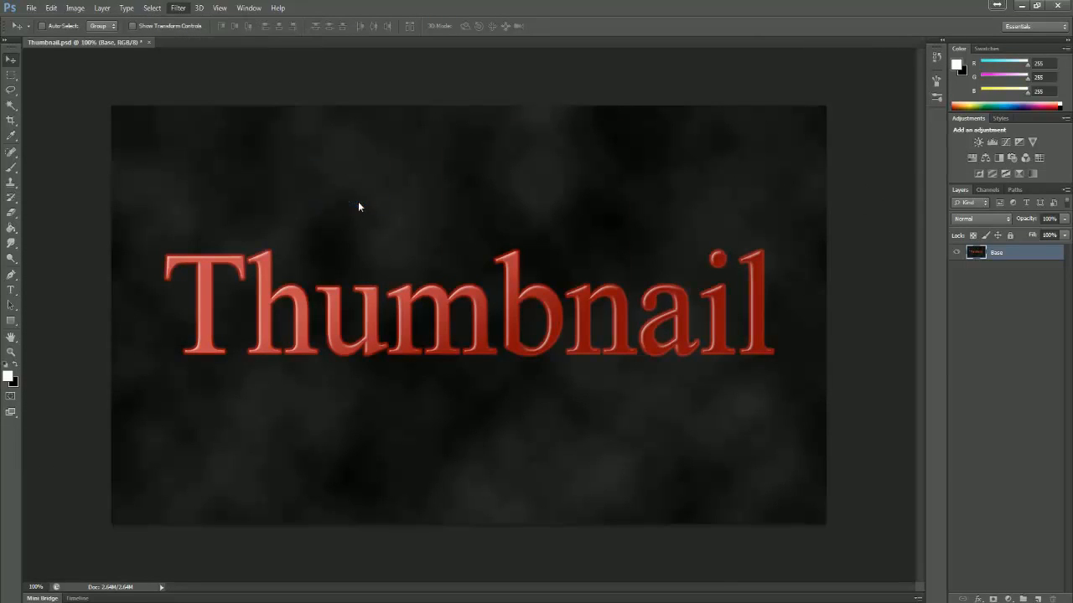
pyautogui.moveTo(482, 286); pyautogui.dragTo(479, 288)
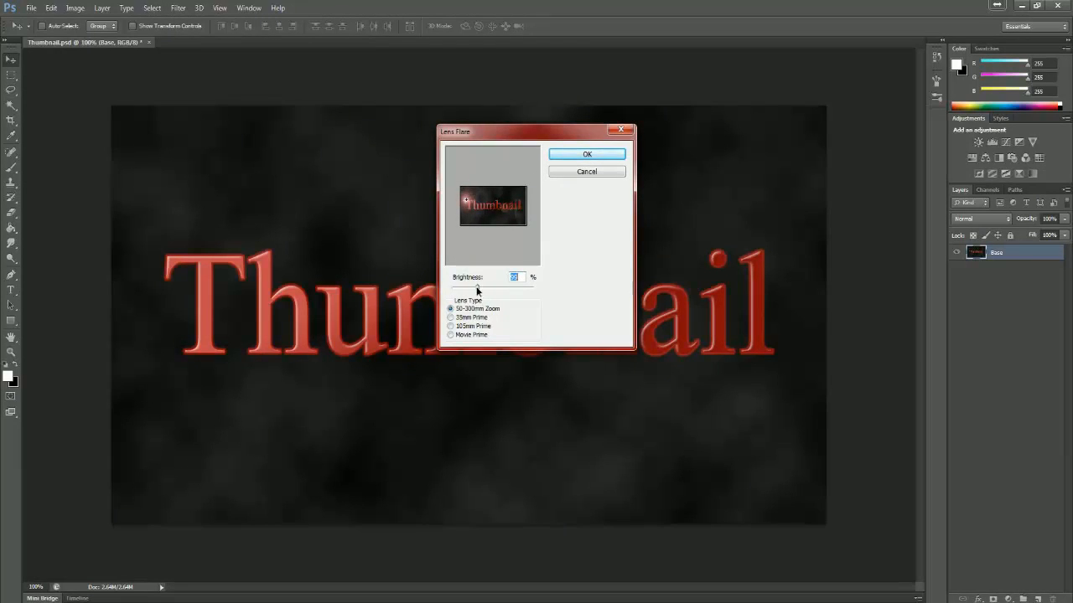
pyautogui.moveTo(477, 289); pyautogui.dragTo(474, 289)
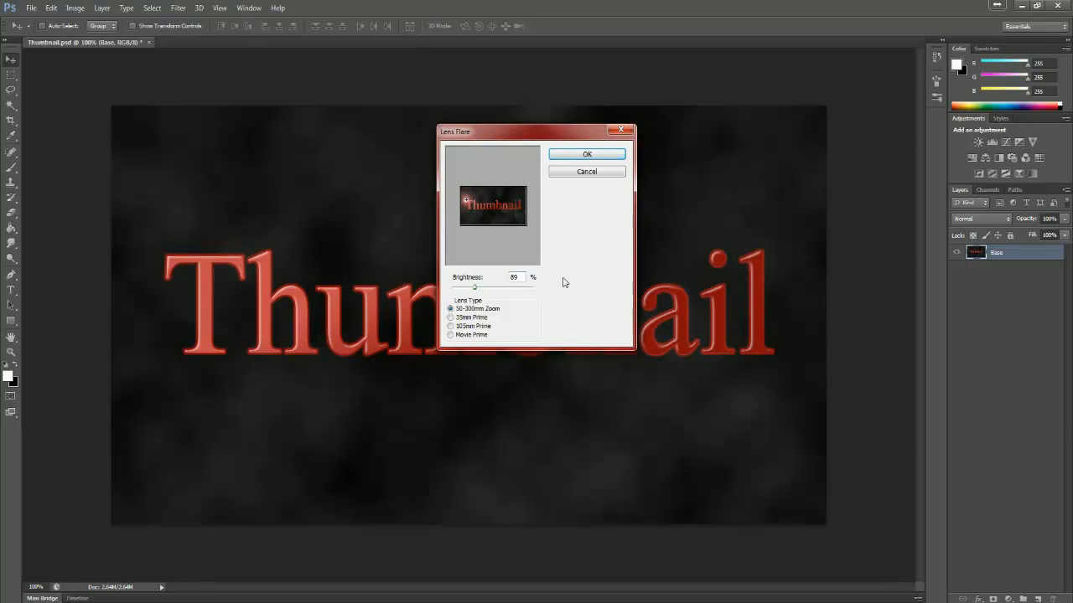
pyautogui.click(586, 156)
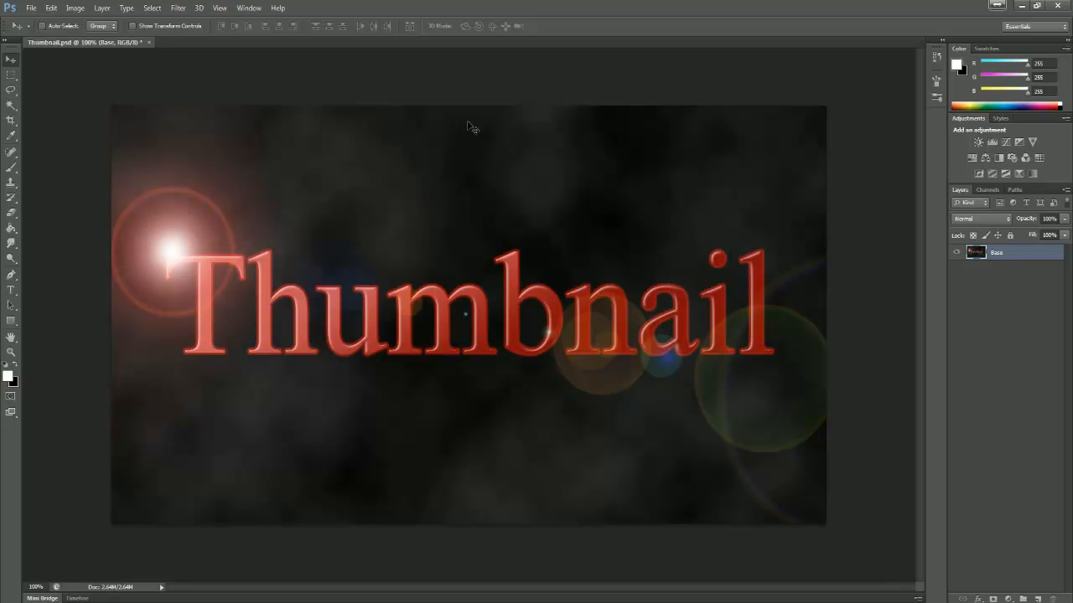
# - Try a Lighting Effects spot light with an intensity of -9 on the Base layer and discard it
pyautogui.click(177, 8)
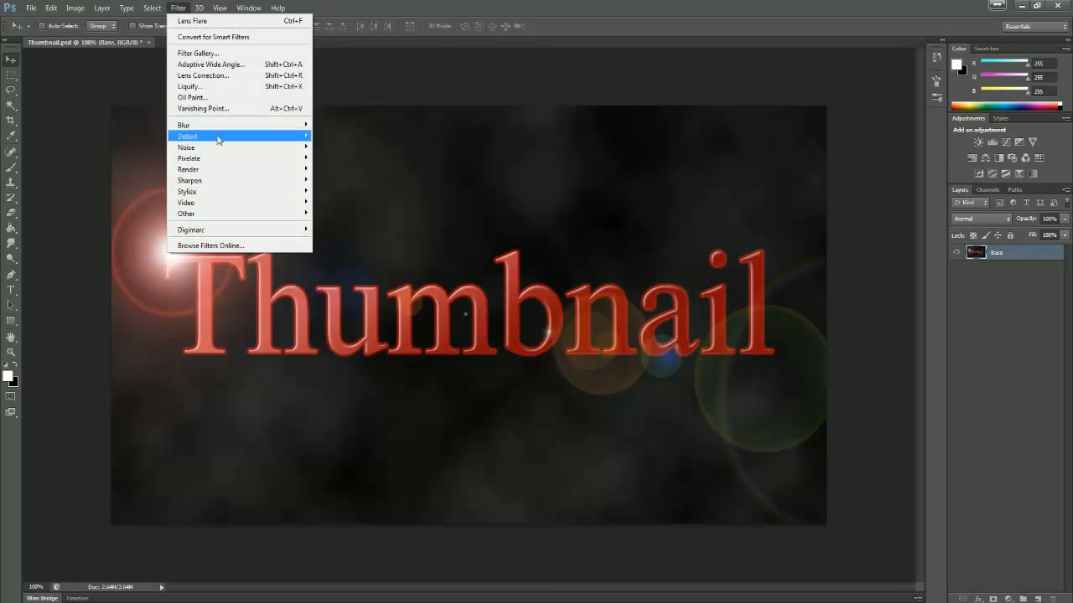
pyautogui.moveTo(225, 168)
pyautogui.click(352, 212)
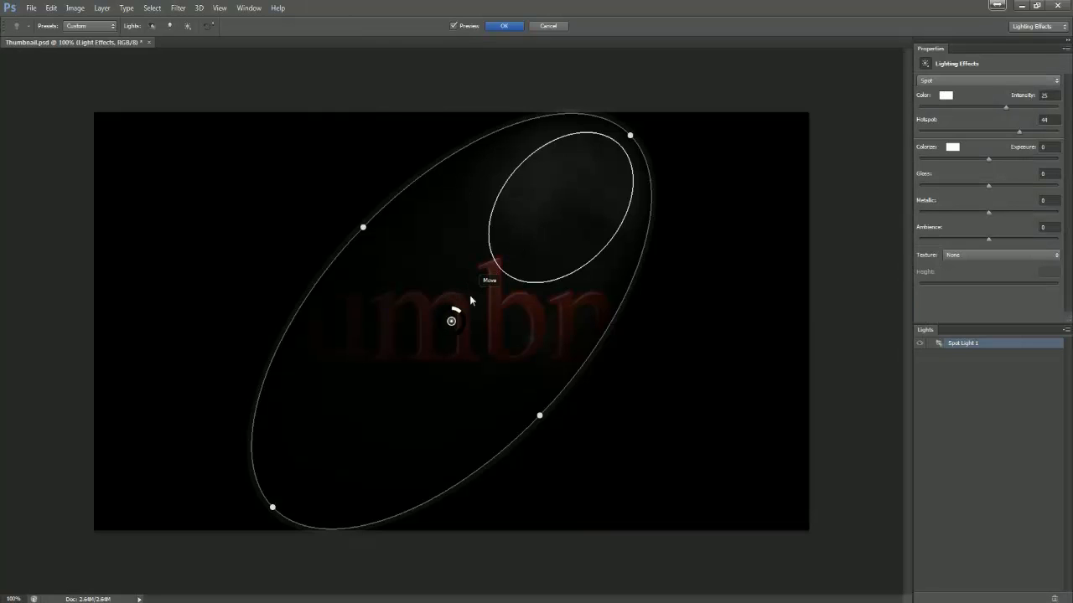
pyautogui.moveTo(452, 311); pyautogui.dragTo(460, 317)
pyautogui.click(559, 28)
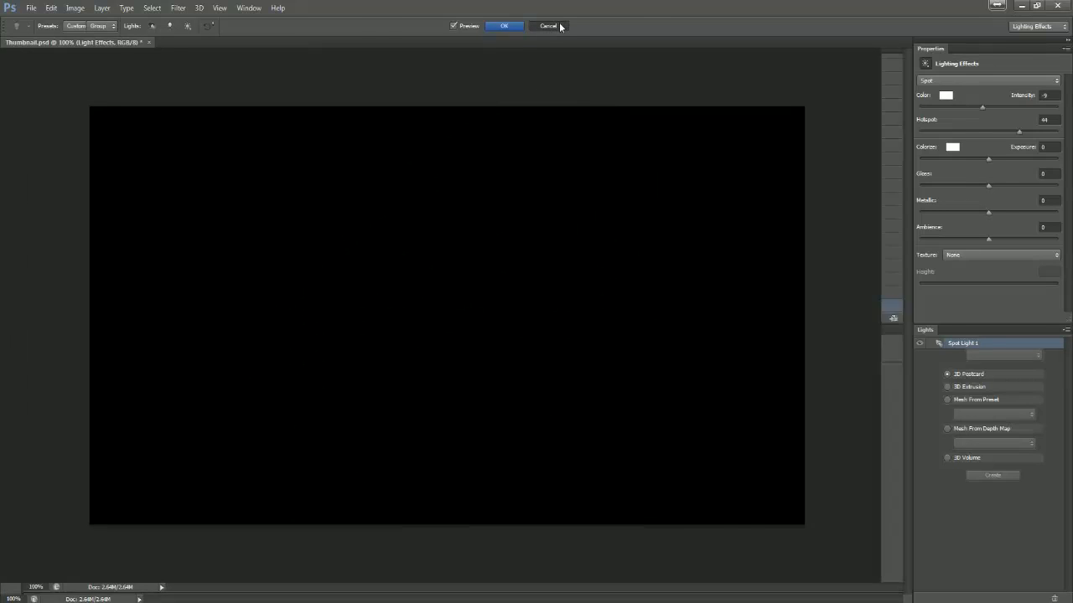
# - Try the Wave distortion on the Base layer with a wavelength of 1 to 2, and undo it
pyautogui.click(178, 8)
pyautogui.moveTo(255, 195)
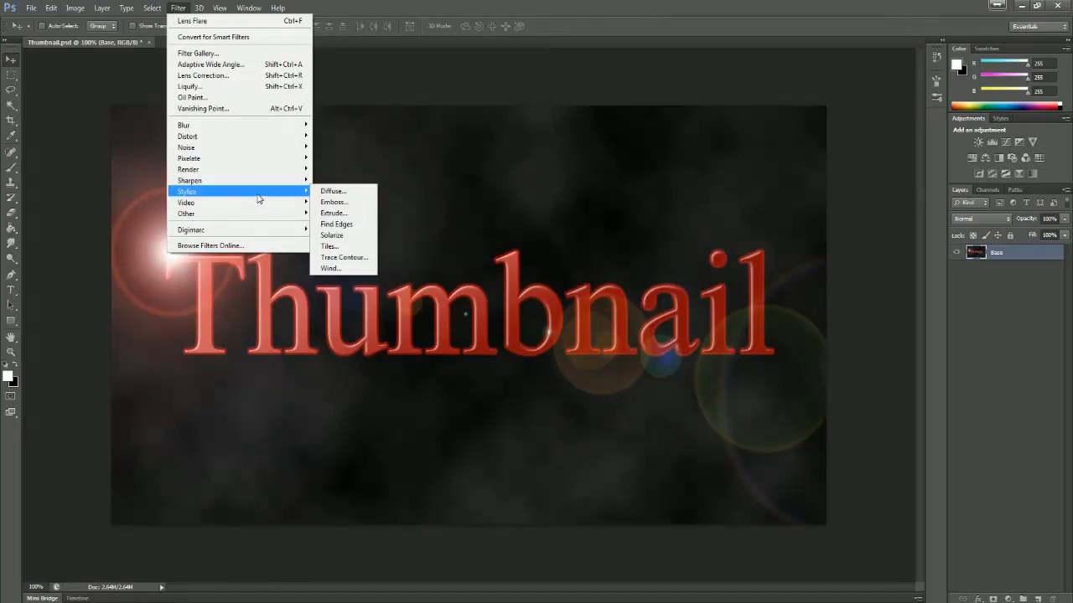
pyautogui.moveTo(263, 174)
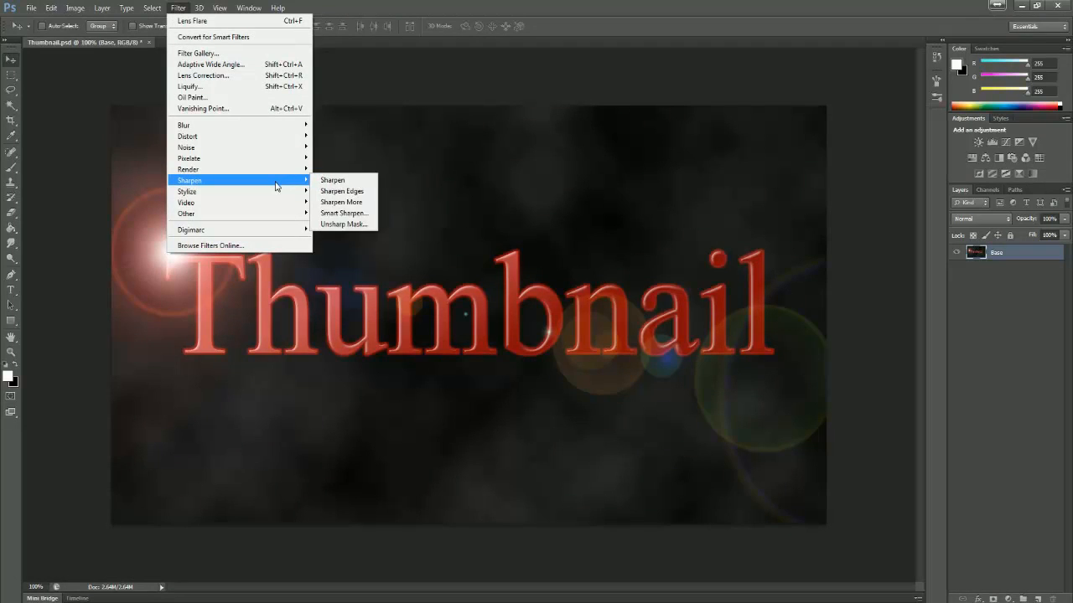
pyautogui.moveTo(266, 131)
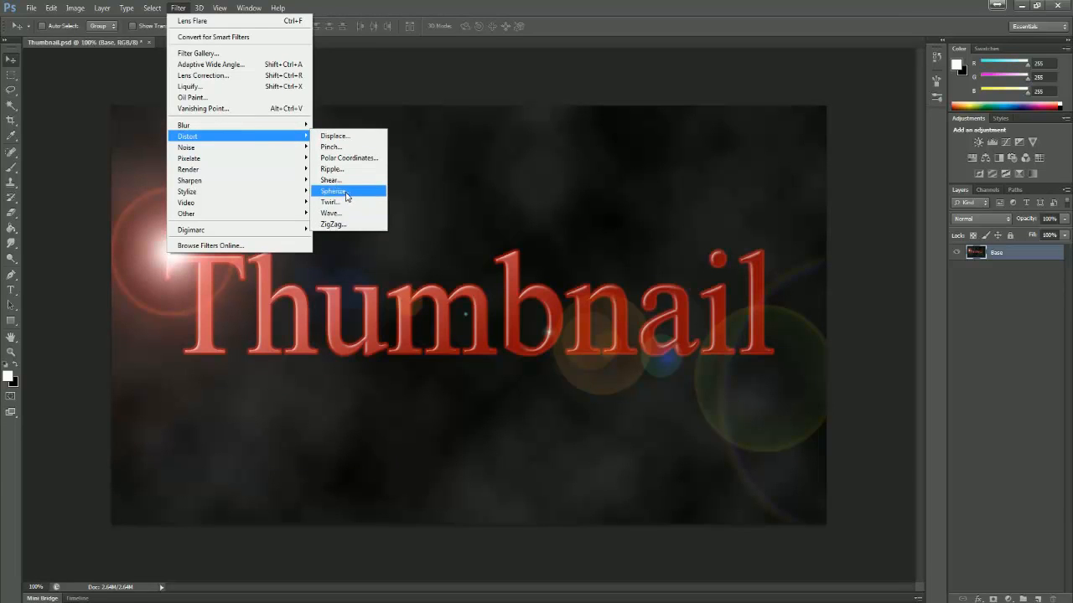
pyautogui.click(345, 212)
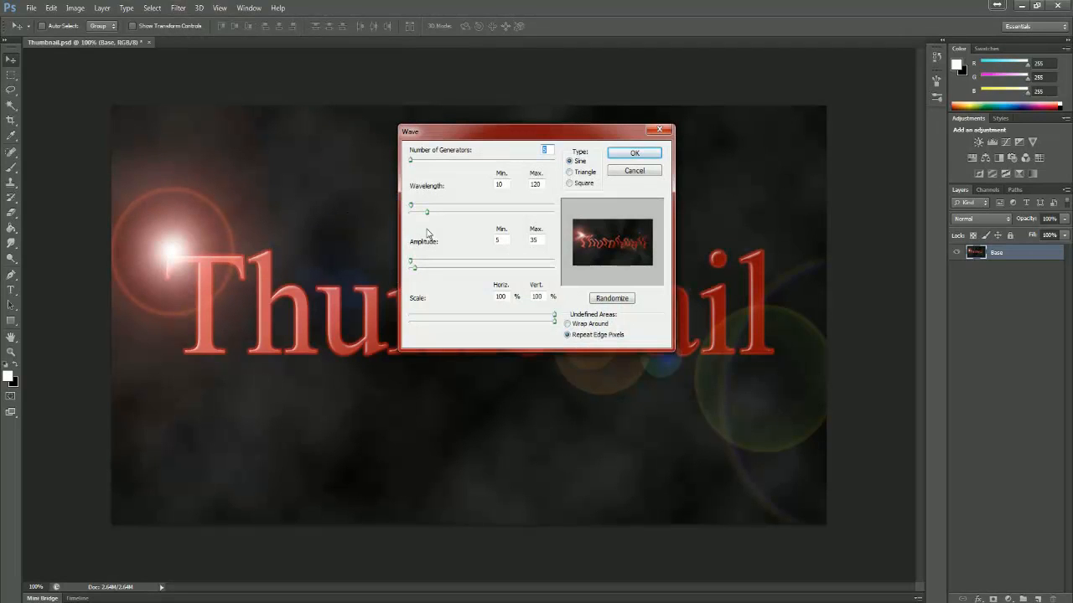
pyautogui.moveTo(426, 211); pyautogui.dragTo(407, 218)
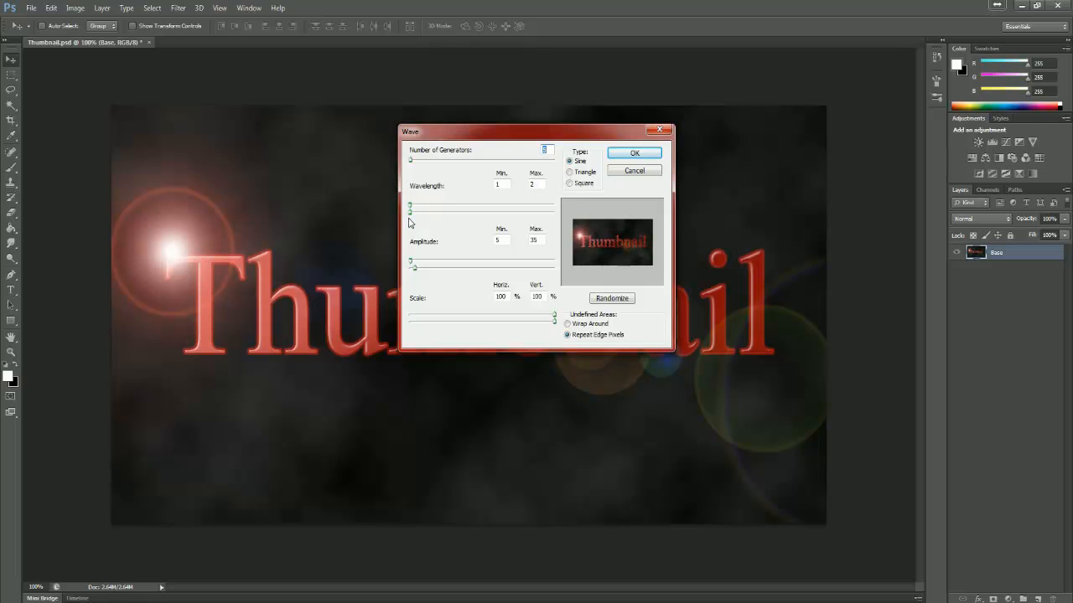
pyautogui.click(621, 156)
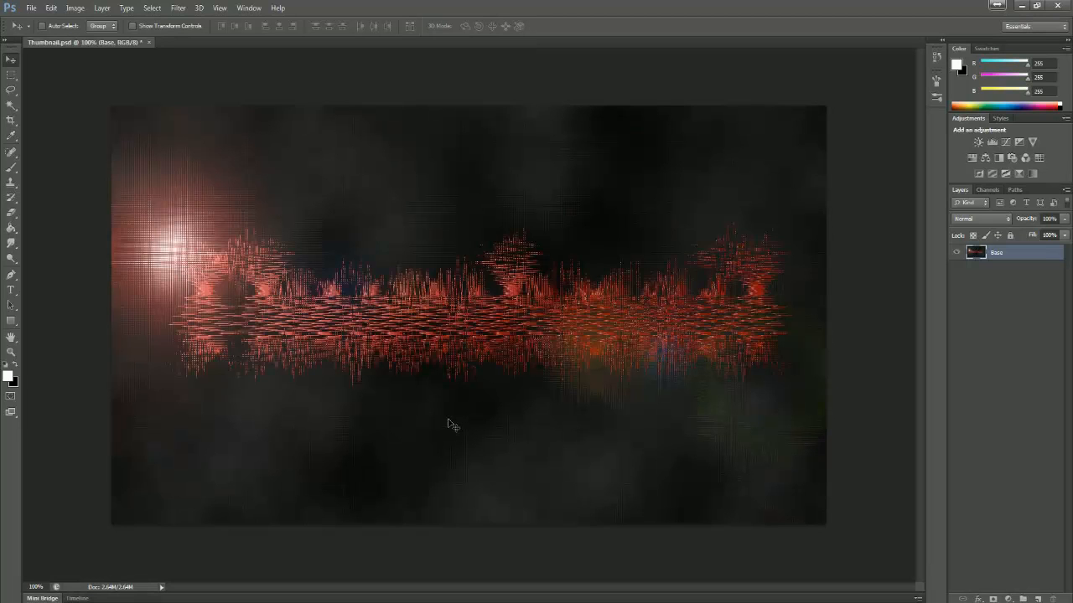
pyautogui.hotkey('ctrl', 'z')
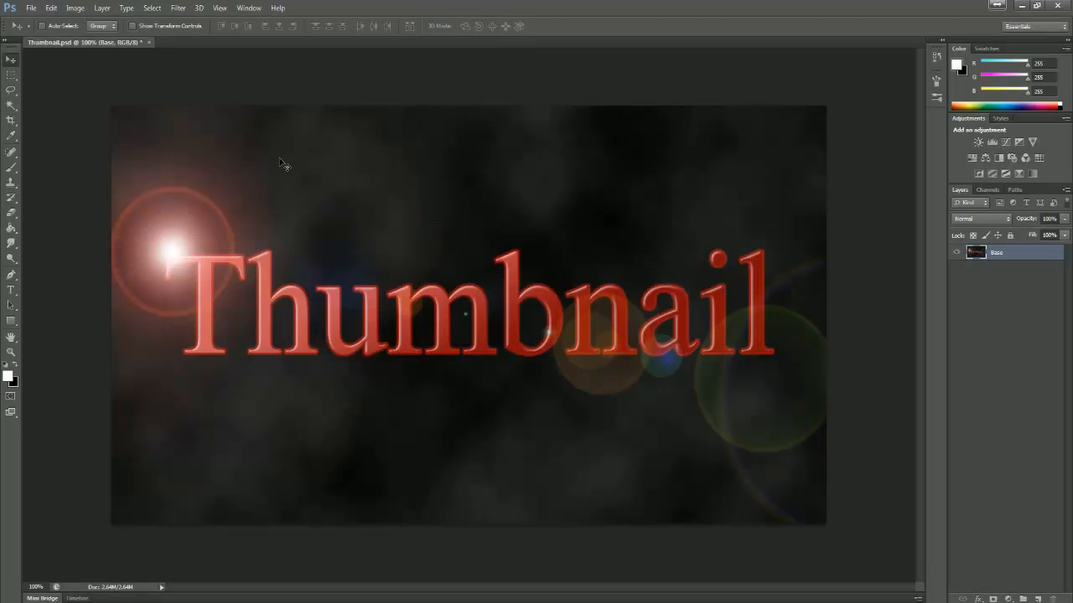
# - Preview the Wind filter on the title's start with the Blast, Stagger and Wind methods, comparing both directions and choosing From the Right
pyautogui.click(181, 10)
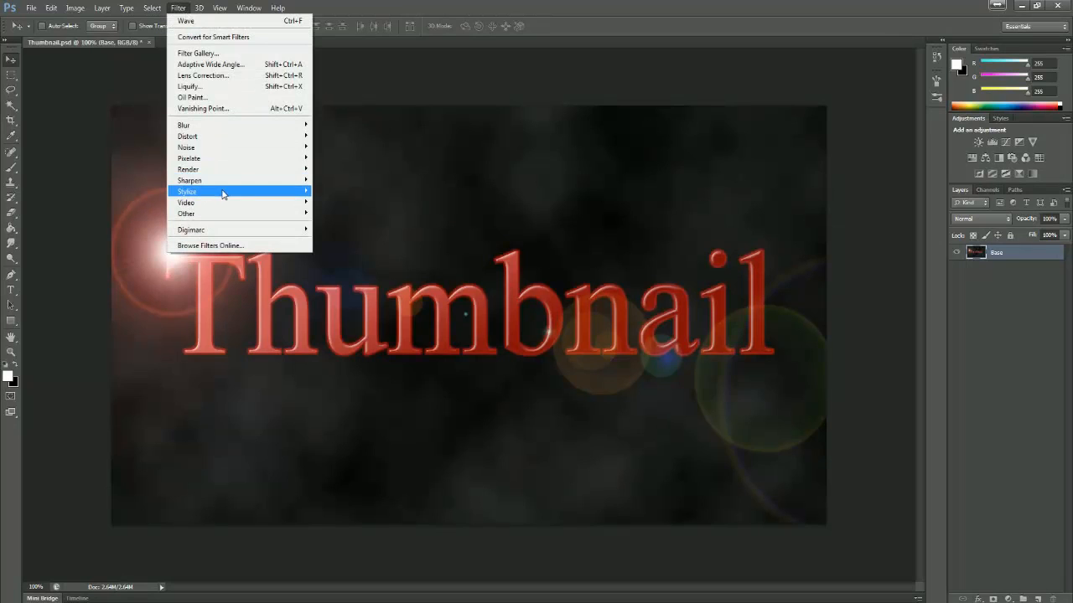
pyautogui.moveTo(223, 192)
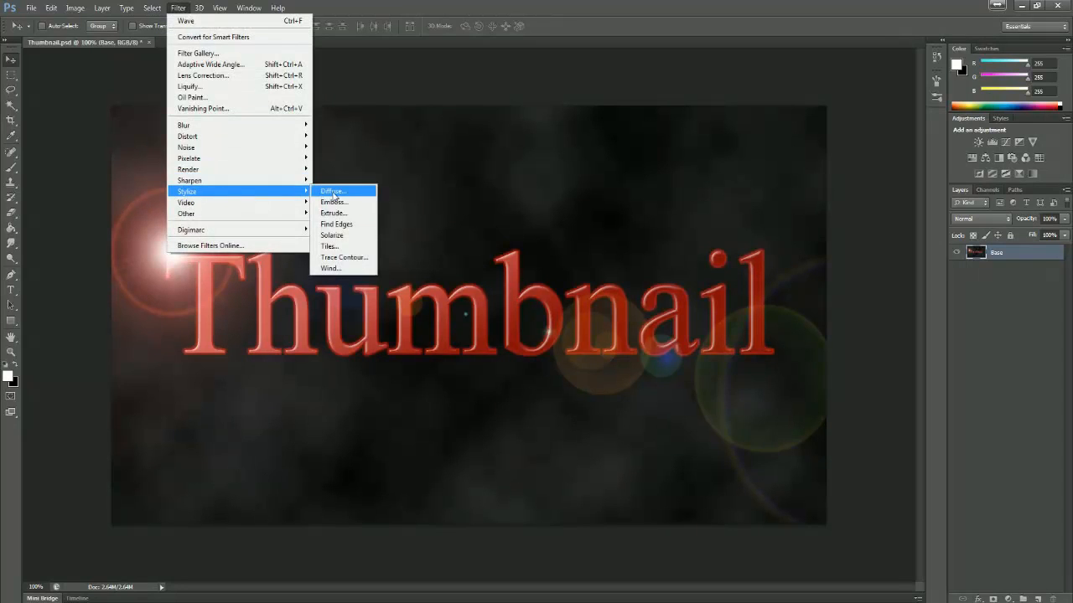
pyautogui.click(348, 269)
pyautogui.moveTo(460, 319); pyautogui.dragTo(434, 320)
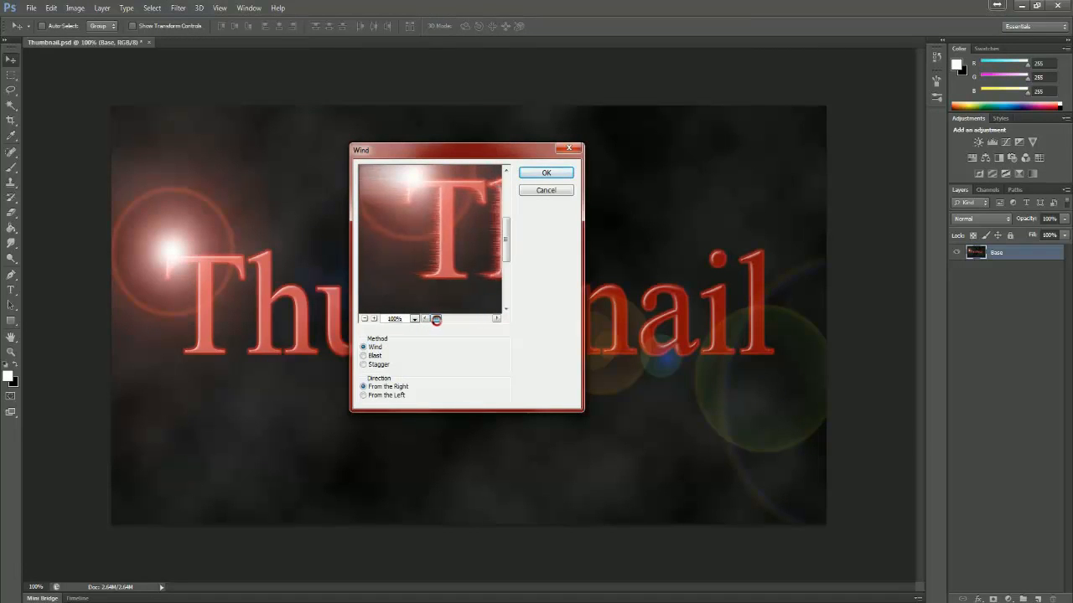
pyautogui.moveTo(506, 242); pyautogui.dragTo(506, 227)
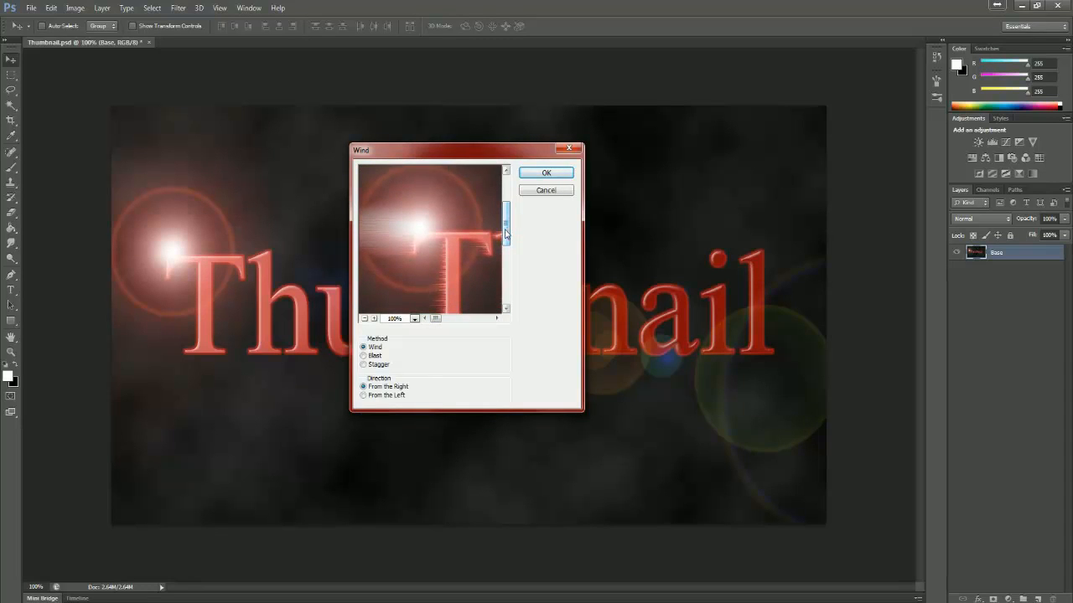
pyautogui.click(377, 356)
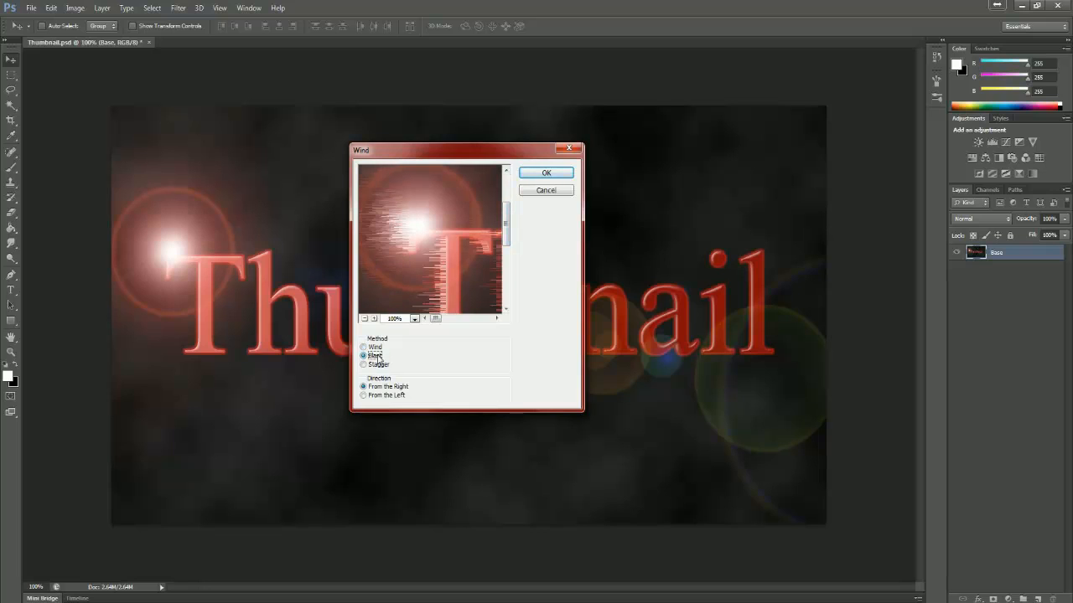
pyautogui.click(377, 366)
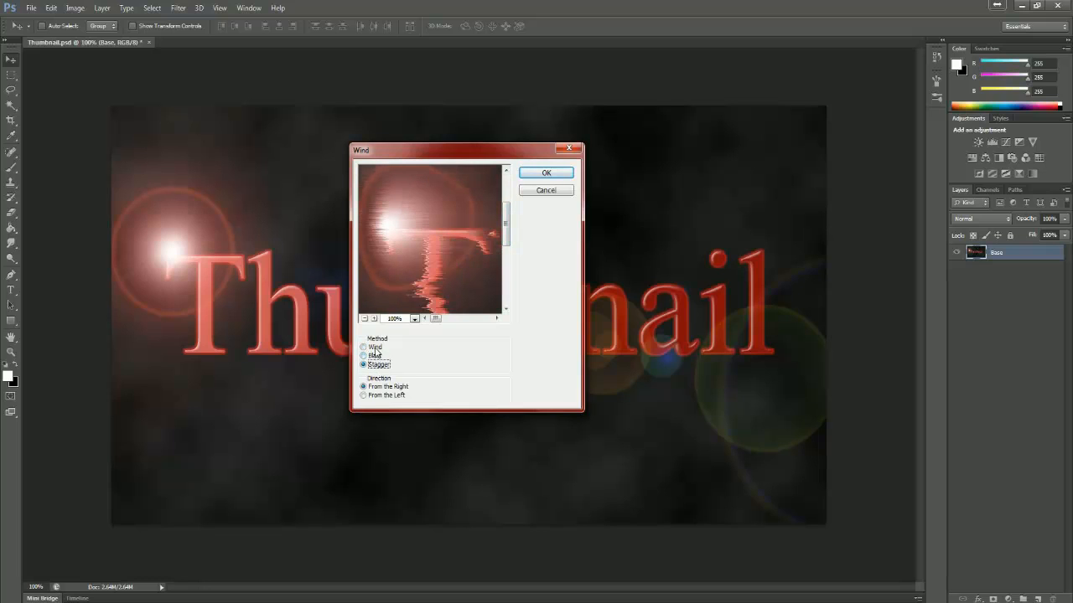
pyautogui.click(375, 347)
pyautogui.click(380, 396)
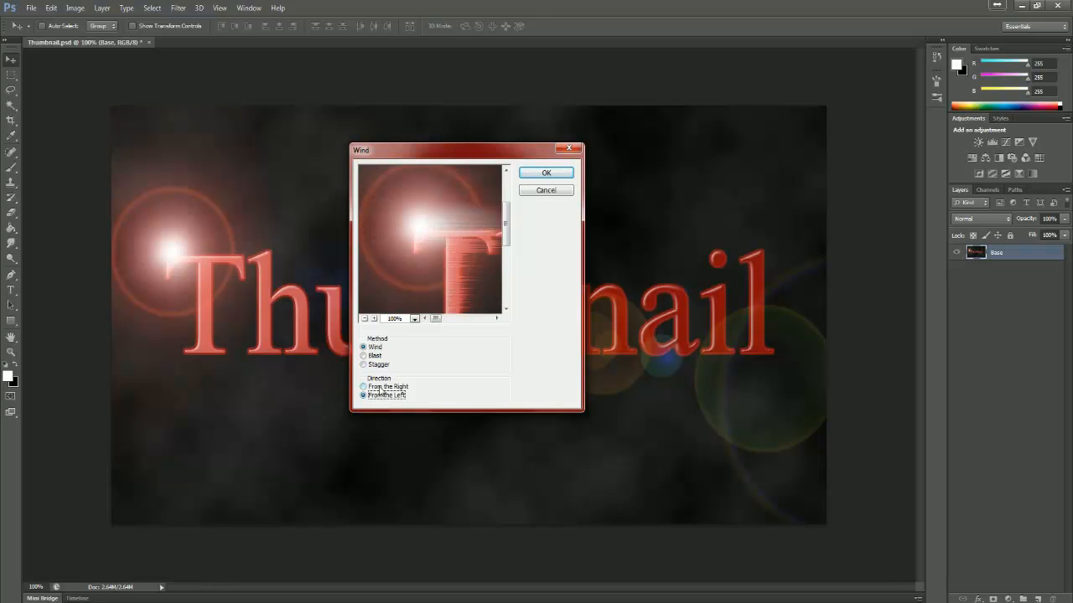
pyautogui.click(381, 387)
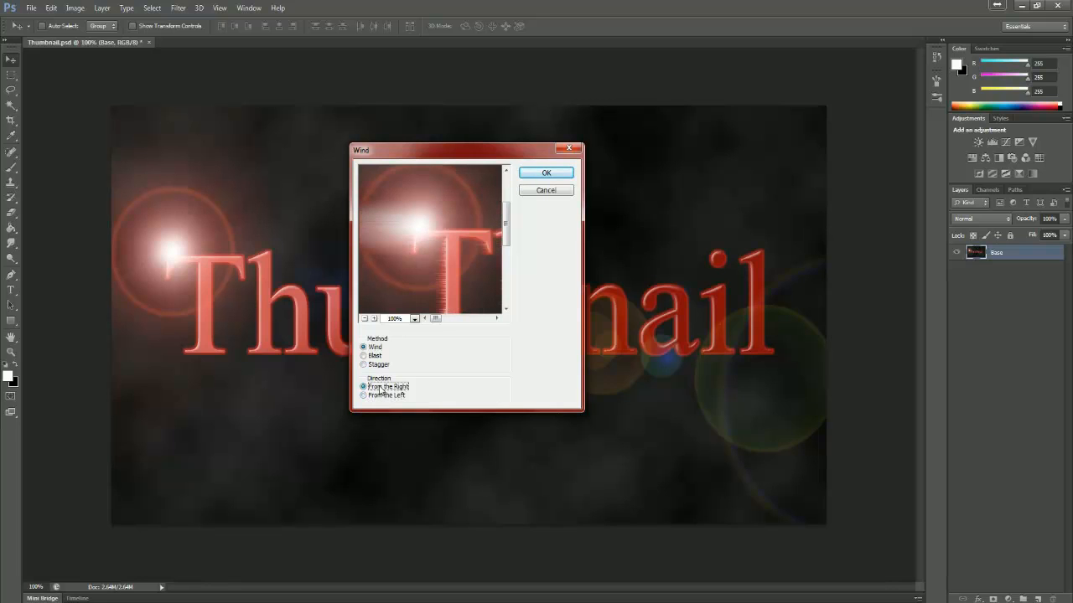
# - Preview the Wind filter at 50%, apply it from the right to the Base layer, and undo it
pyautogui.click(414, 319)
pyautogui.click(423, 180)
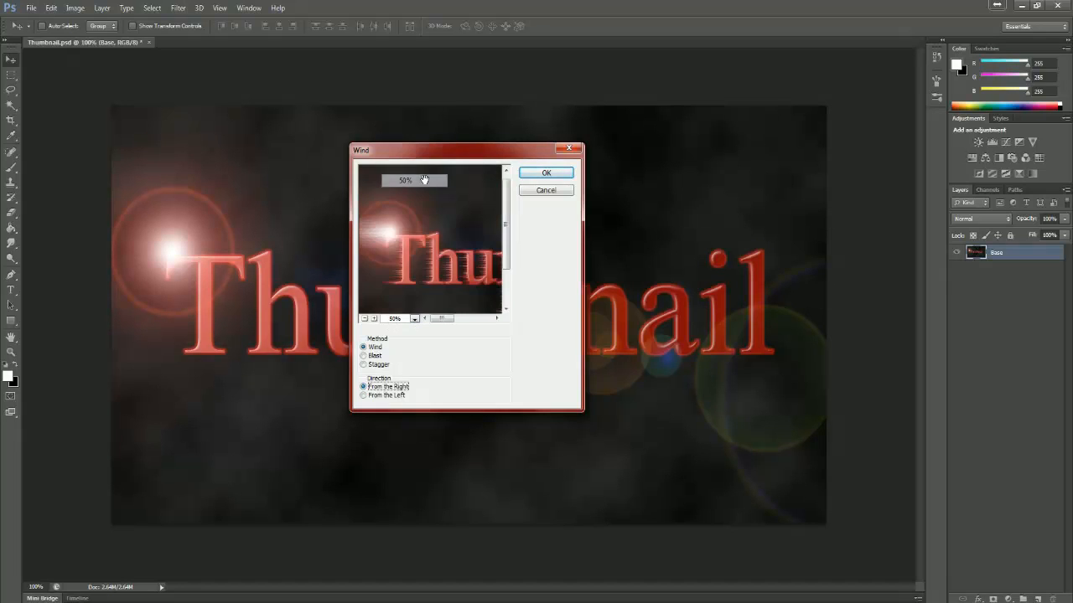
pyautogui.moveTo(448, 294); pyautogui.dragTo(463, 277)
pyautogui.click(546, 172)
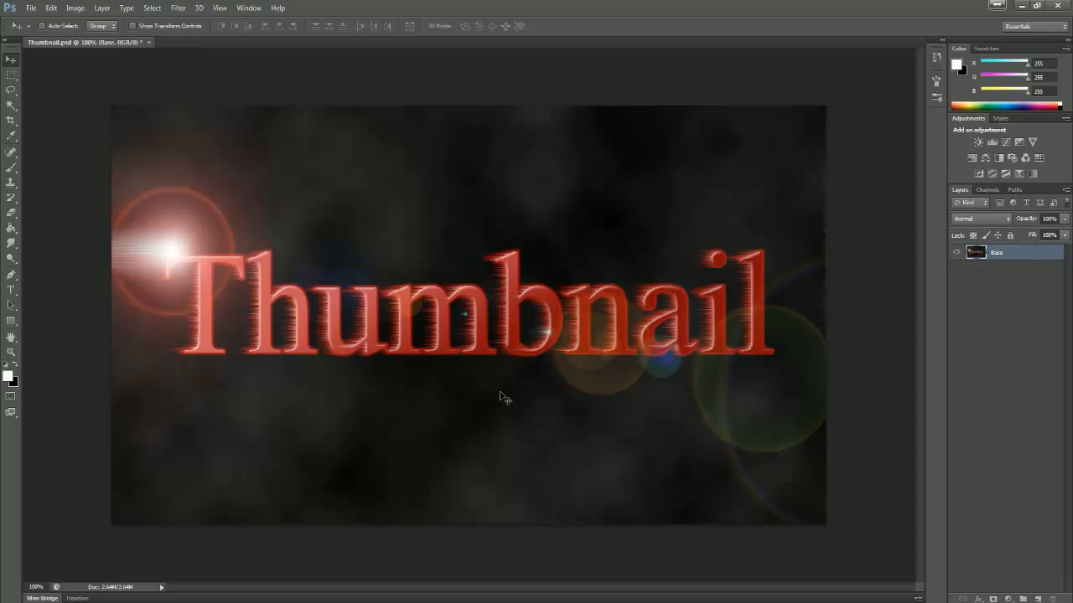
pyautogui.hotkey('ctrl', 'z')
# - Set up a Lens Blur on the Base layer with radius 7, blade curvature 6, rotation 22 and specular brightness 5
pyautogui.click(178, 7)
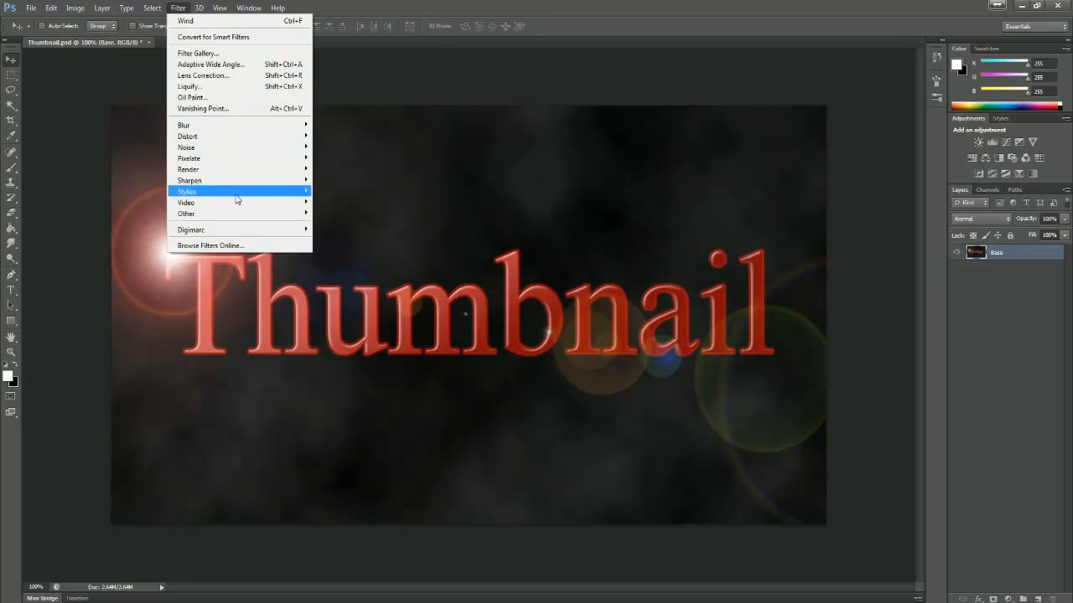
pyautogui.moveTo(235, 215)
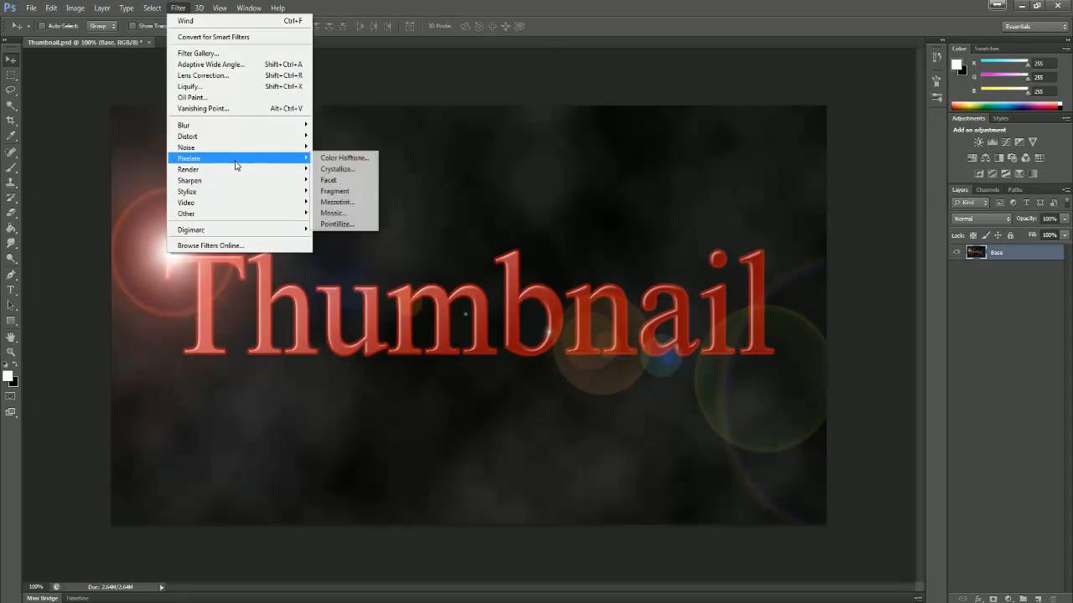
pyautogui.moveTo(243, 132)
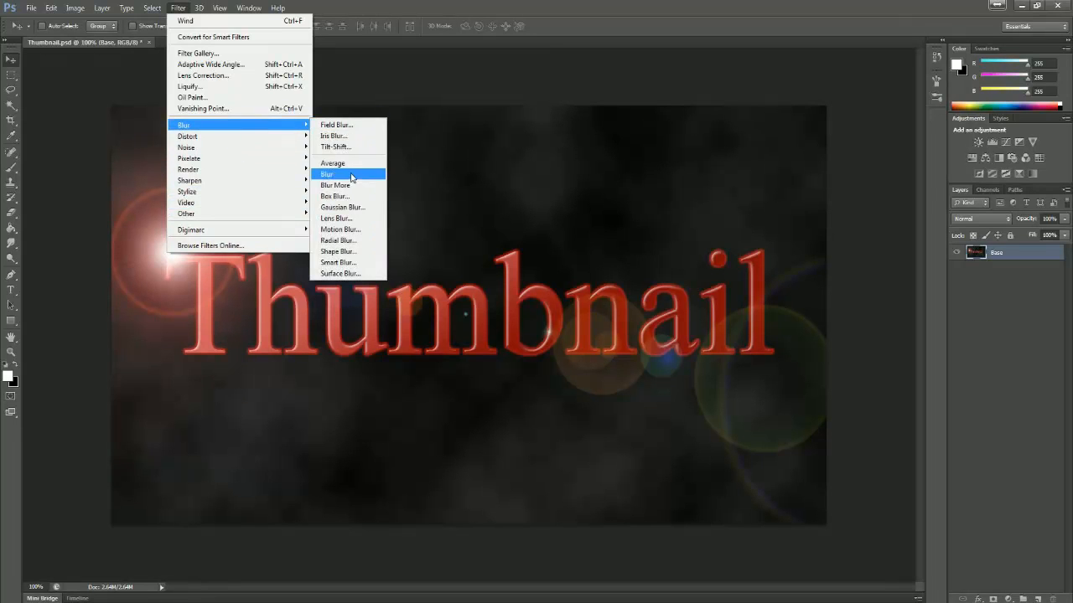
pyautogui.click(349, 220)
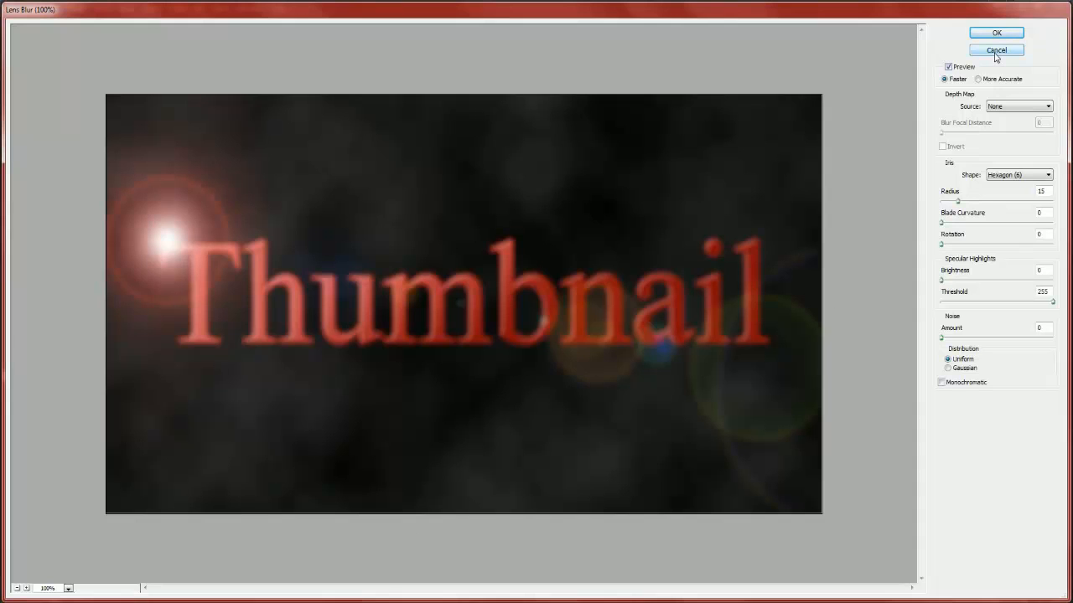
pyautogui.moveTo(957, 202)
pyautogui.mouseDown()
pyautogui.moveTo(991, 202)
pyautogui.moveTo(947, 205)
pyautogui.mouseUp()
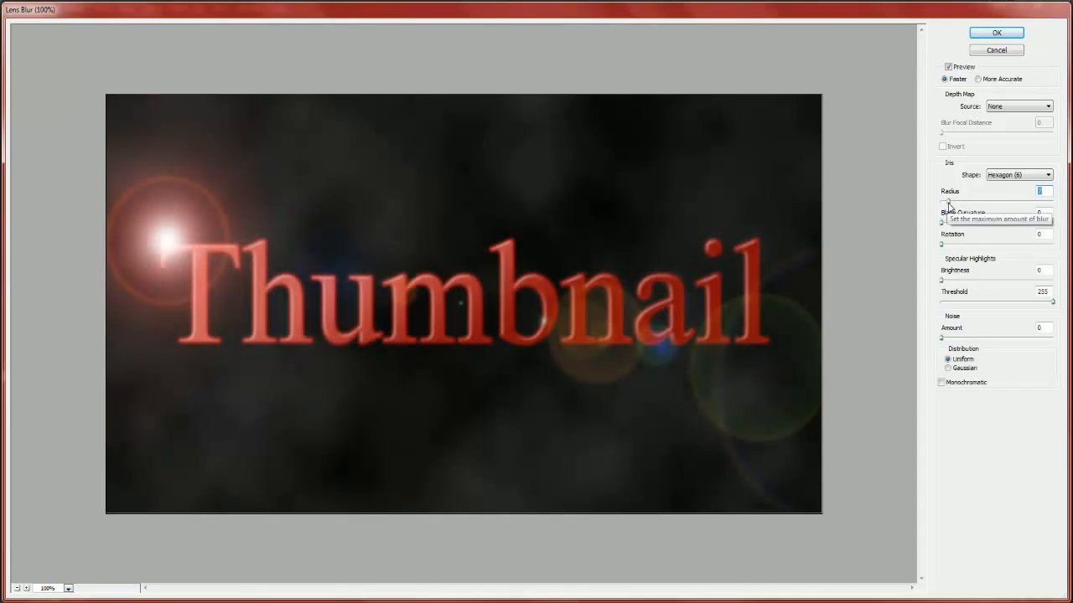
pyautogui.moveTo(951, 223); pyautogui.dragTo(949, 245)
pyautogui.moveTo(966, 280); pyautogui.dragTo(966, 303)
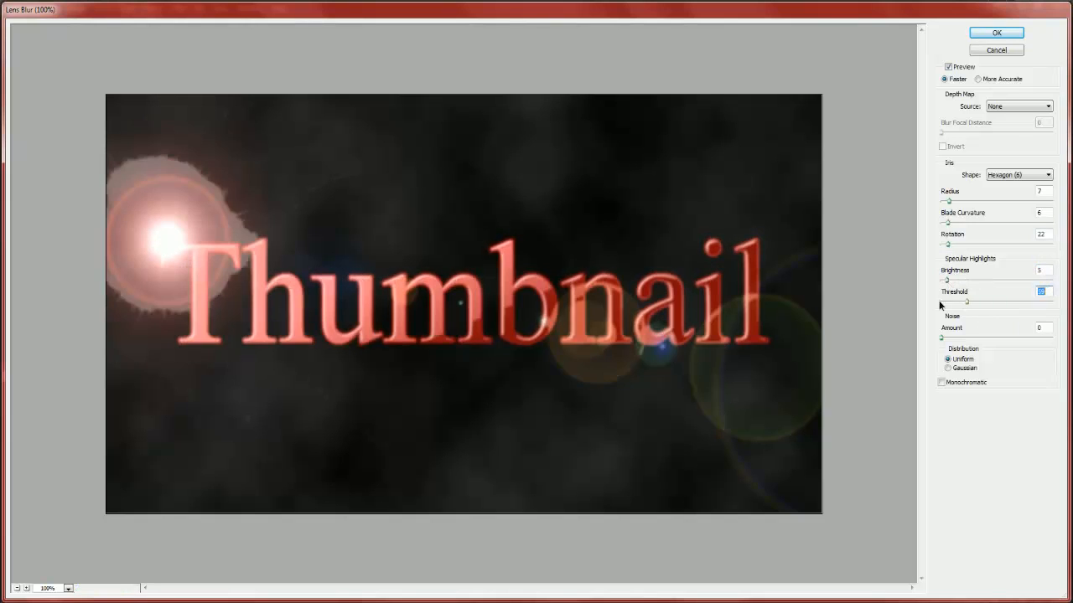
# - Try a specular threshold of 54 with added noise and Gaussian distribution, and return the noise to 0 with Uniform distribution
pyautogui.click(939, 302)
pyautogui.click(954, 304)
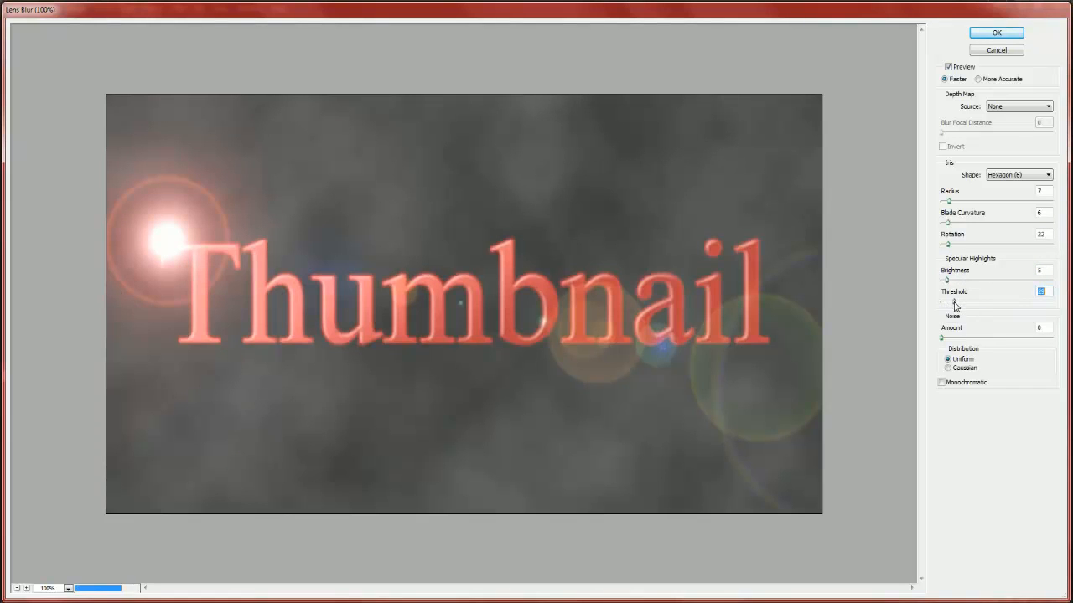
pyautogui.click(965, 304)
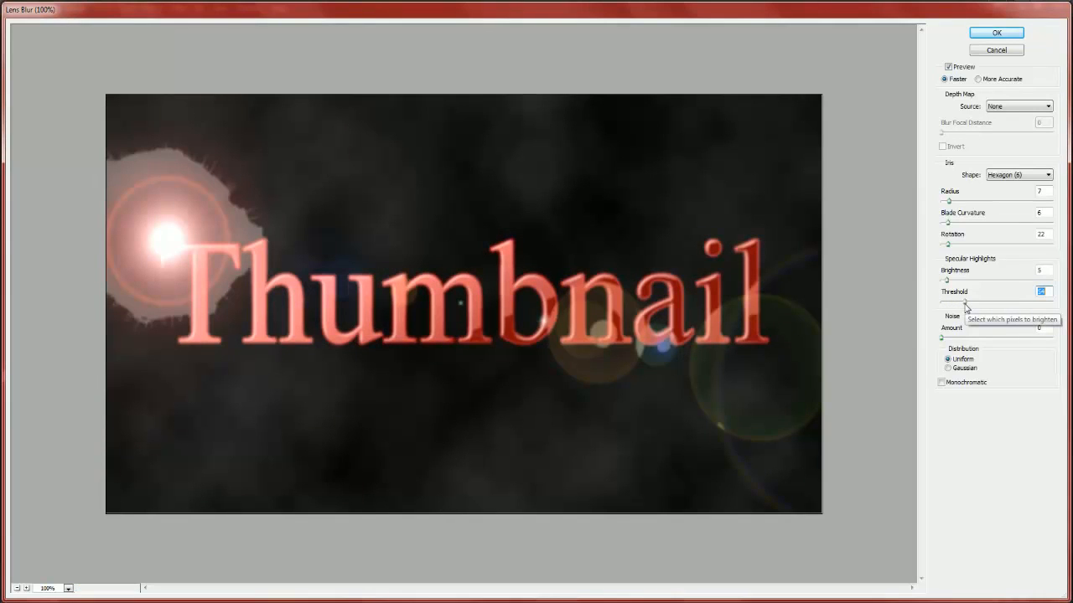
pyautogui.moveTo(941, 338)
pyautogui.mouseDown()
pyautogui.moveTo(981, 341)
pyautogui.moveTo(939, 345)
pyautogui.mouseUp()
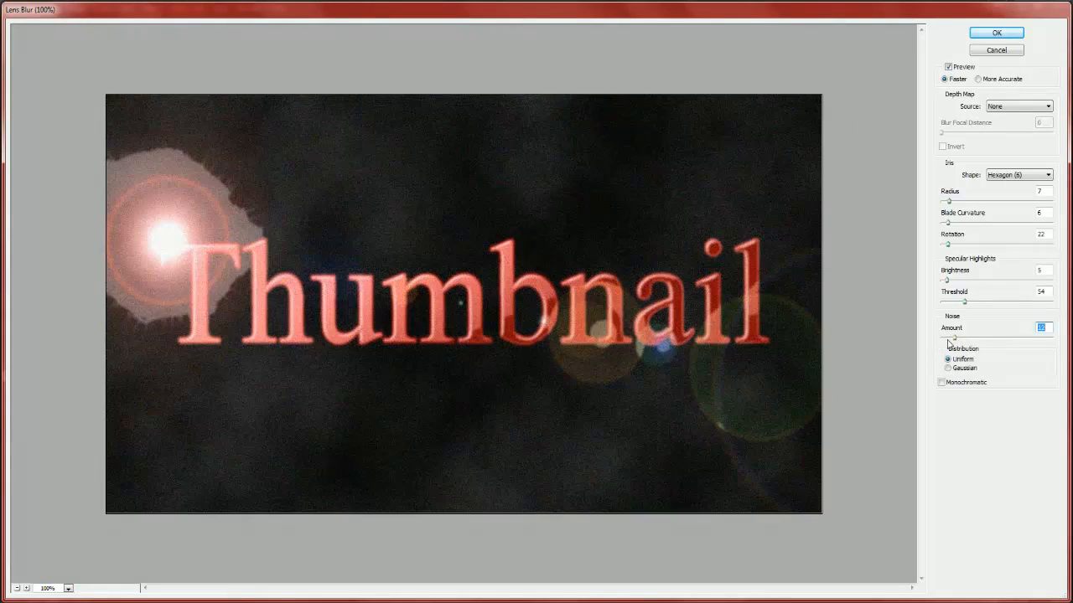
pyautogui.click(948, 368)
pyautogui.click(948, 361)
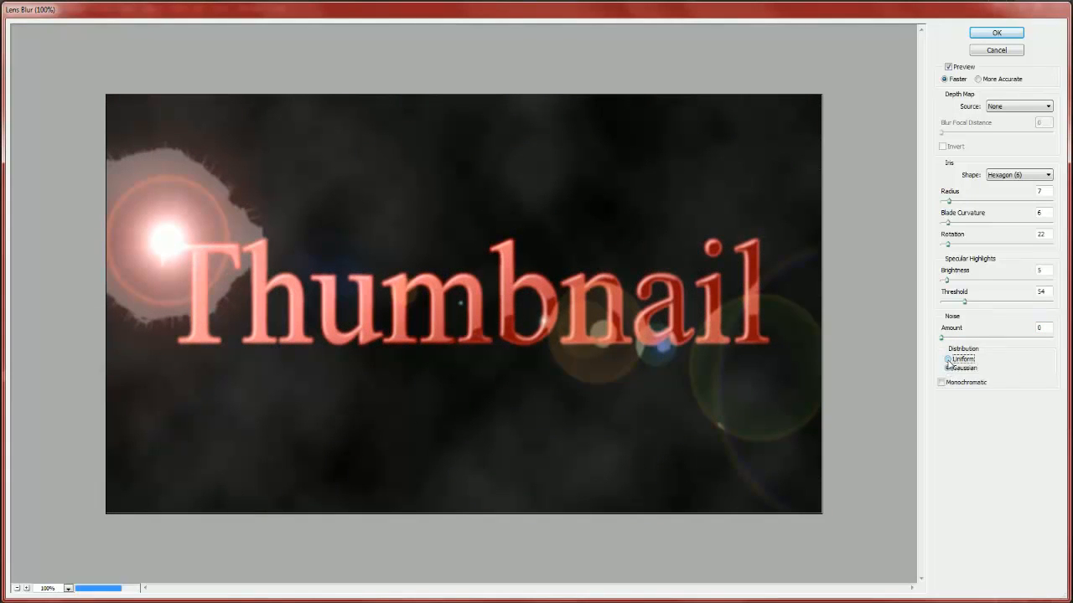
# - Set the specular threshold to 255, leave Monochromatic off and apply the Lens Blur to the Base layer
pyautogui.moveTo(963, 303); pyautogui.dragTo(1055, 308)
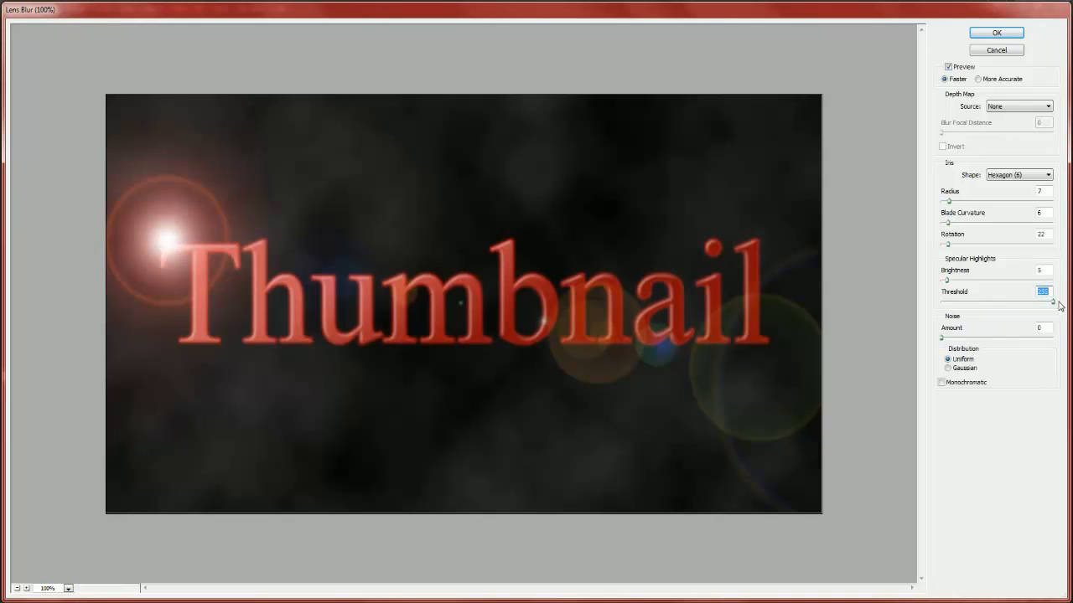
pyautogui.click(942, 383)
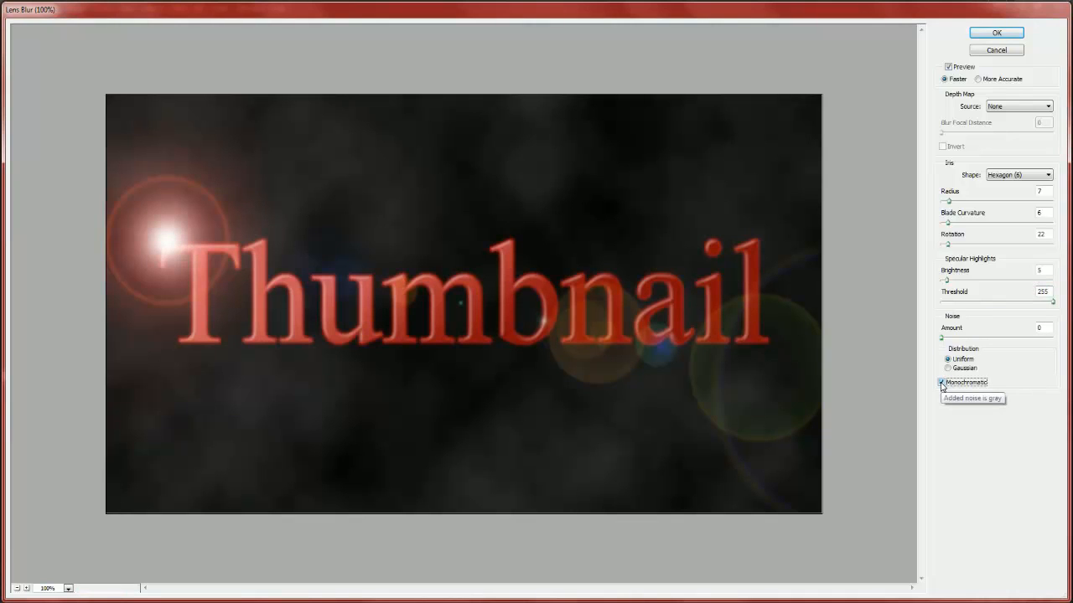
pyautogui.click(942, 384)
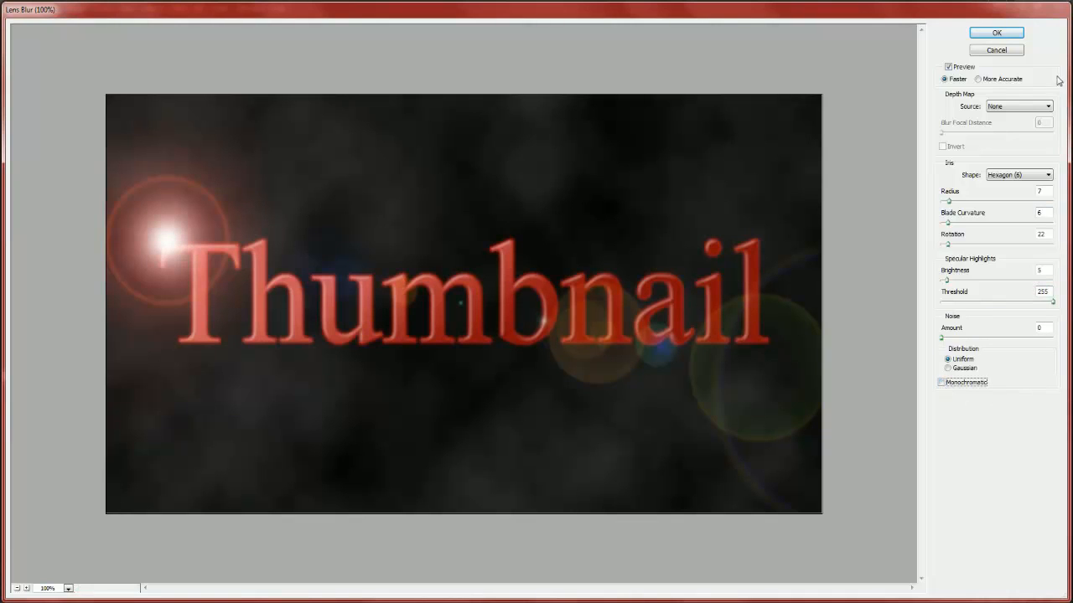
pyautogui.click(997, 33)
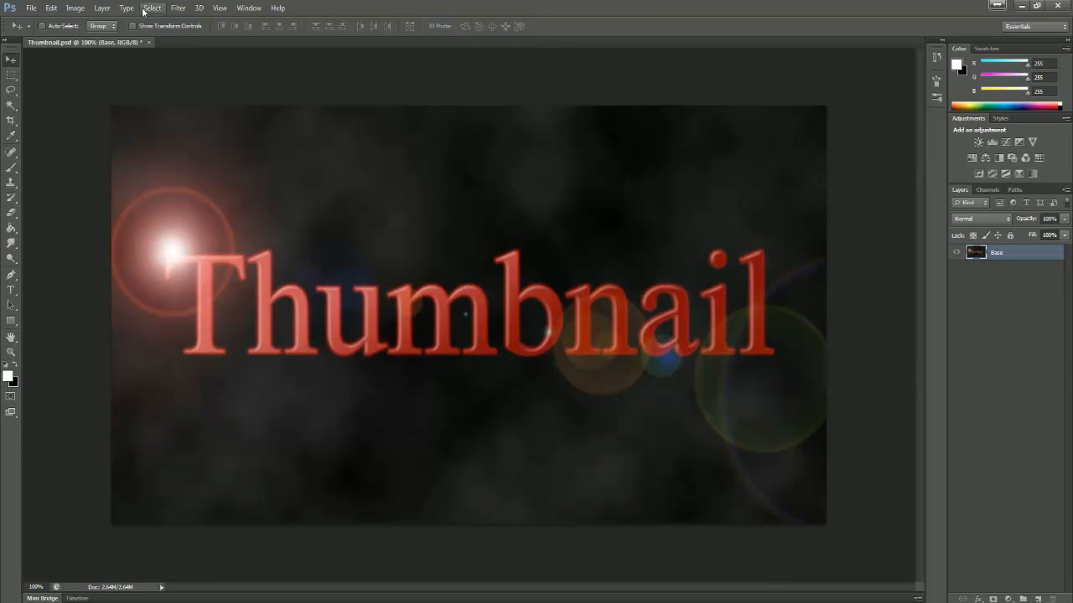
# - Start a Digimarc watermark for the Base layer with Image ID information, Restricted Use and Do Not Copy enabled, and durability 2
pyautogui.click(178, 8)
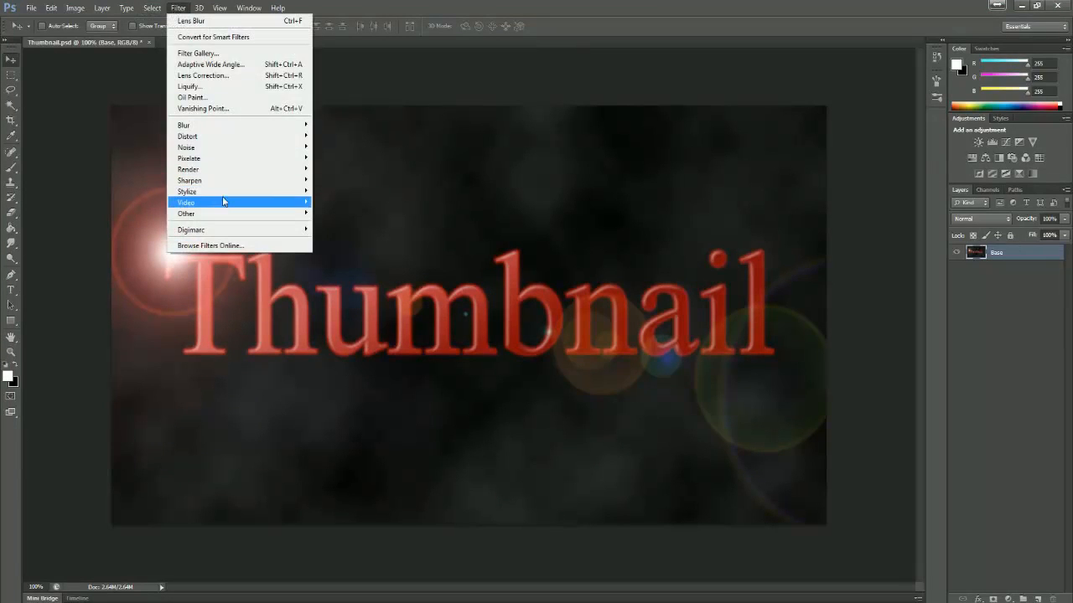
pyautogui.moveTo(222, 217)
pyautogui.click(333, 237)
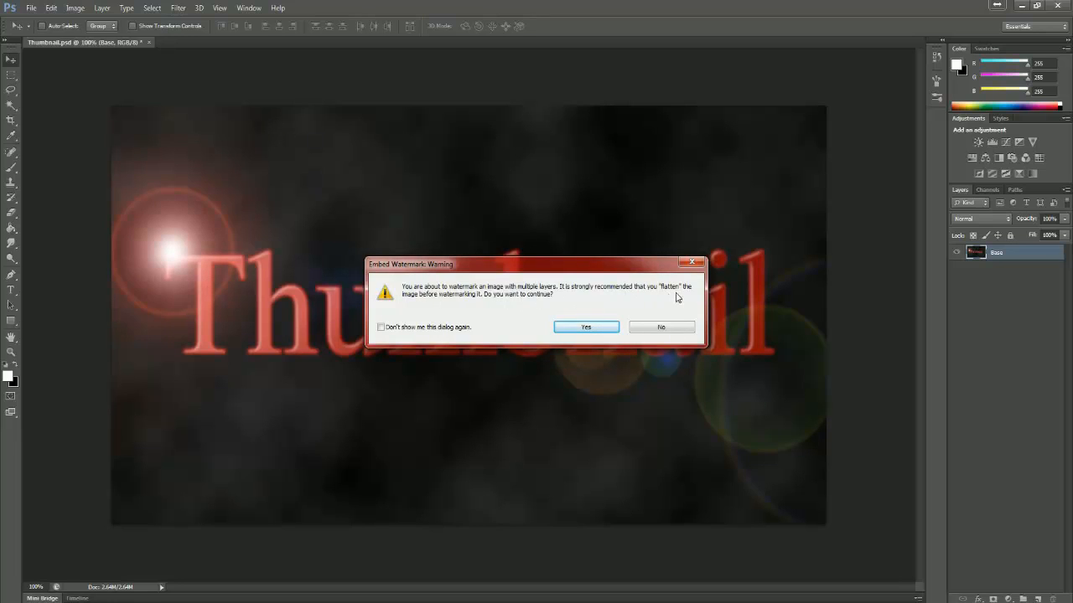
pyautogui.click(586, 327)
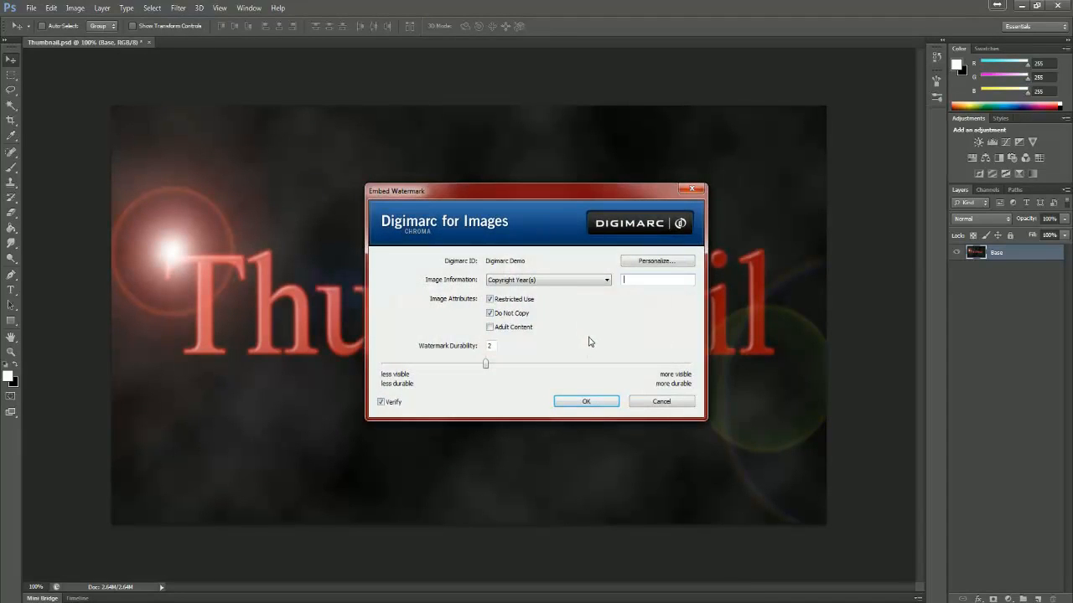
pyautogui.click(606, 282)
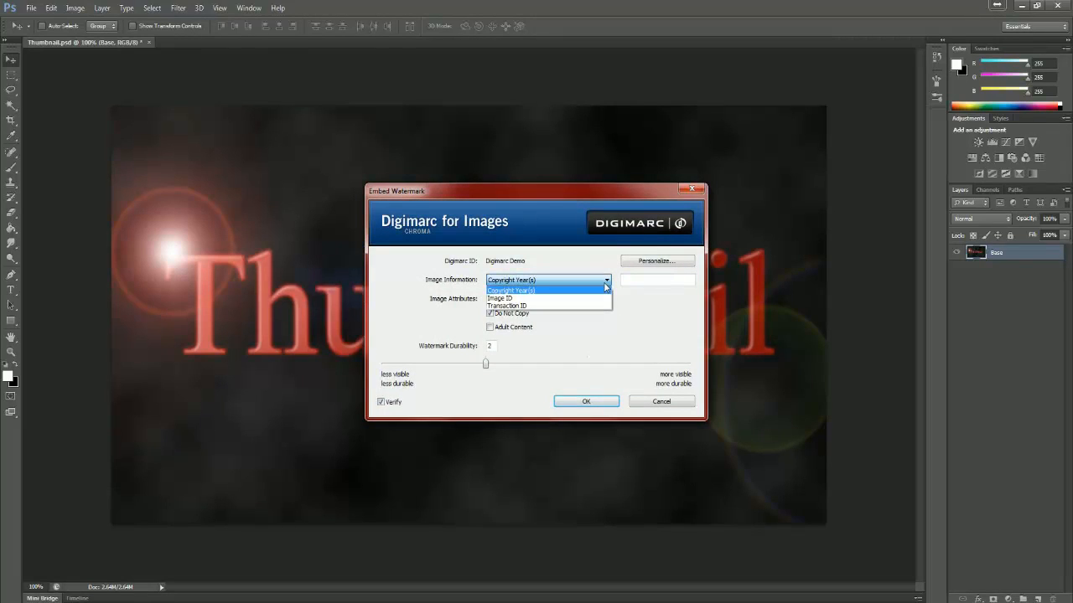
pyautogui.click(590, 302)
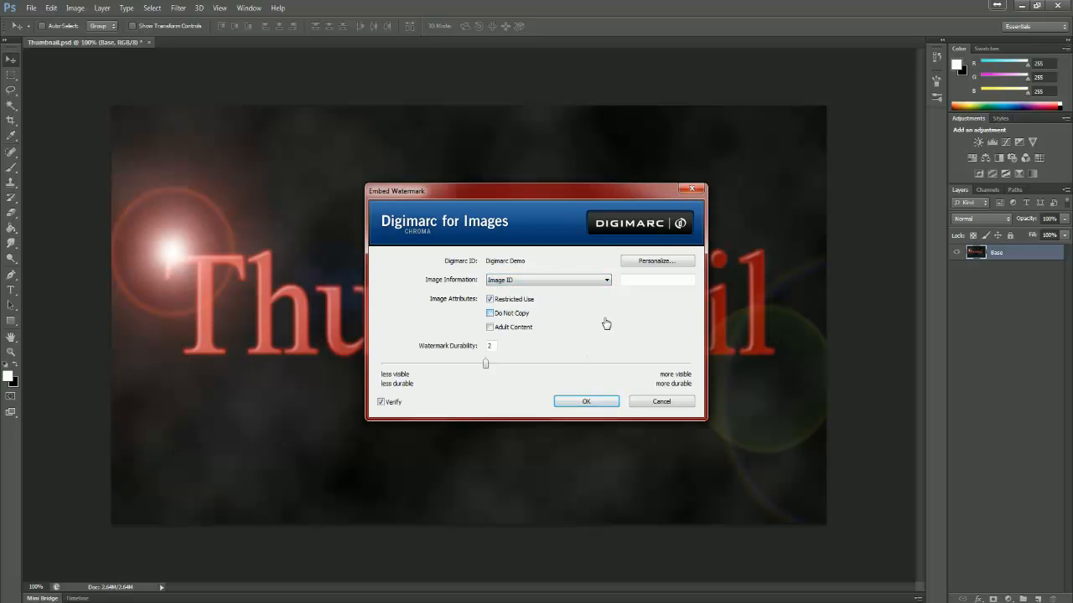
pyautogui.click(490, 314)
pyautogui.moveTo(486, 364)
pyautogui.mouseDown()
pyautogui.moveTo(685, 372)
pyautogui.moveTo(507, 367)
pyautogui.mouseUp()
# - Enter the channel name as the watermark's image ID, correcting the mistyped first attempt
pyautogui.click(640, 279)
pyautogui.write('A3EPlcG')
pyautogui.press('BackSpace')
pyautogui.press('BackSpace')
pyautogui.press('BackSpace')
pyautogui.press('BackSpace')
pyautogui.press('BackSpace')
pyautogui.press('BackSpace')
pyautogui.press('BackSpace')
pyautogui.press('BackSpace')
pyautogui.write('AJsEpicGame')
# - Try to embed the watermark without personalizing the Digimarc ID, and abandon the watermark
pyautogui.click(660, 261)
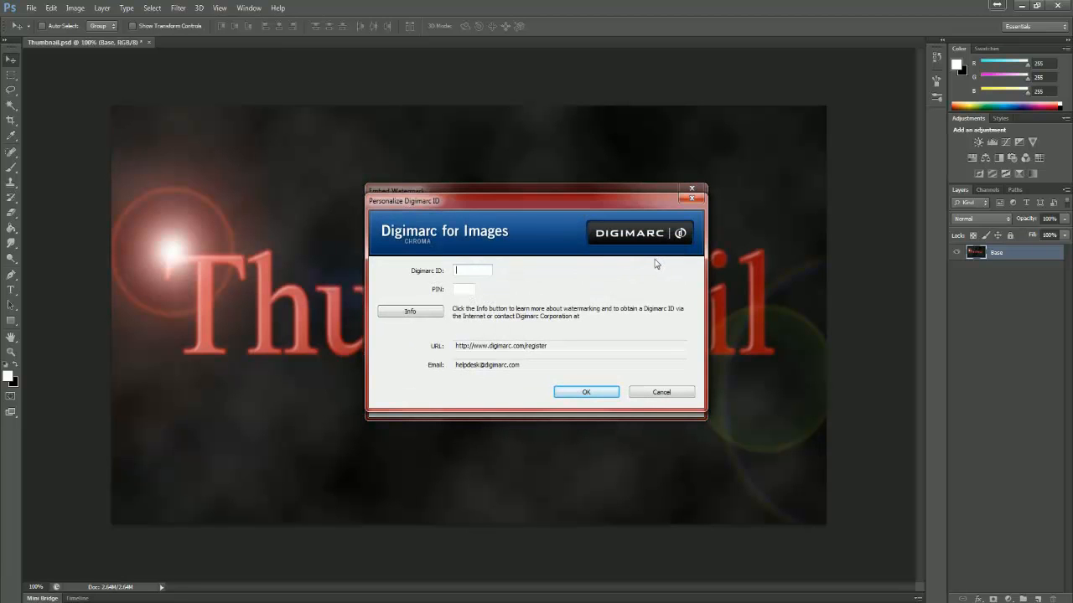
pyautogui.click(652, 390)
pyautogui.click(601, 402)
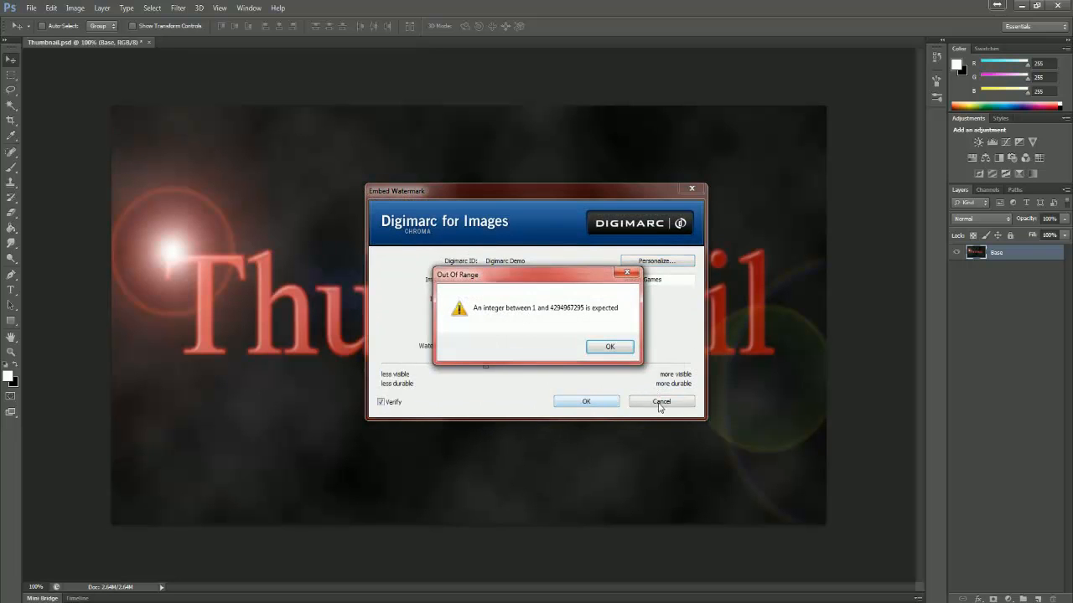
pyautogui.click(618, 352)
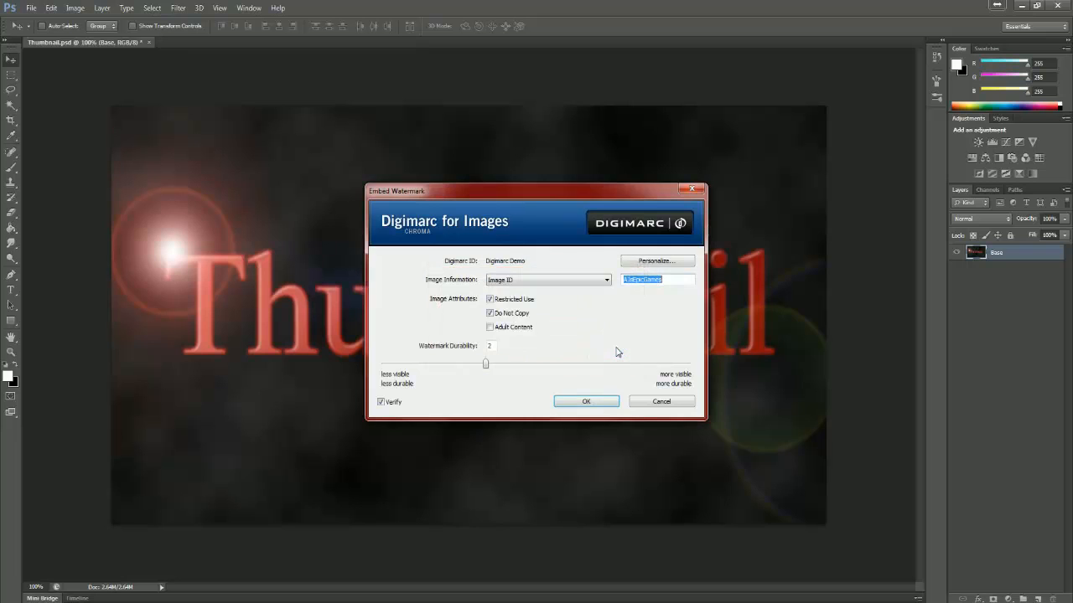
pyautogui.click(691, 189)
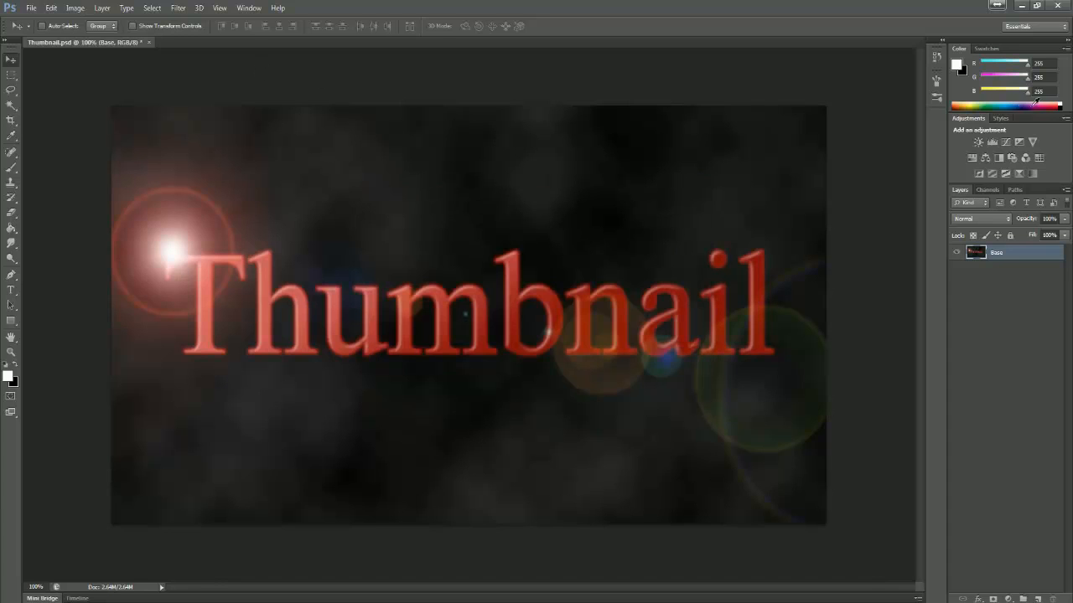
# - Try the preset layer styles in the first row on the Base layer, from the fiery gradient to the blue glass
pyautogui.click(1002, 118)
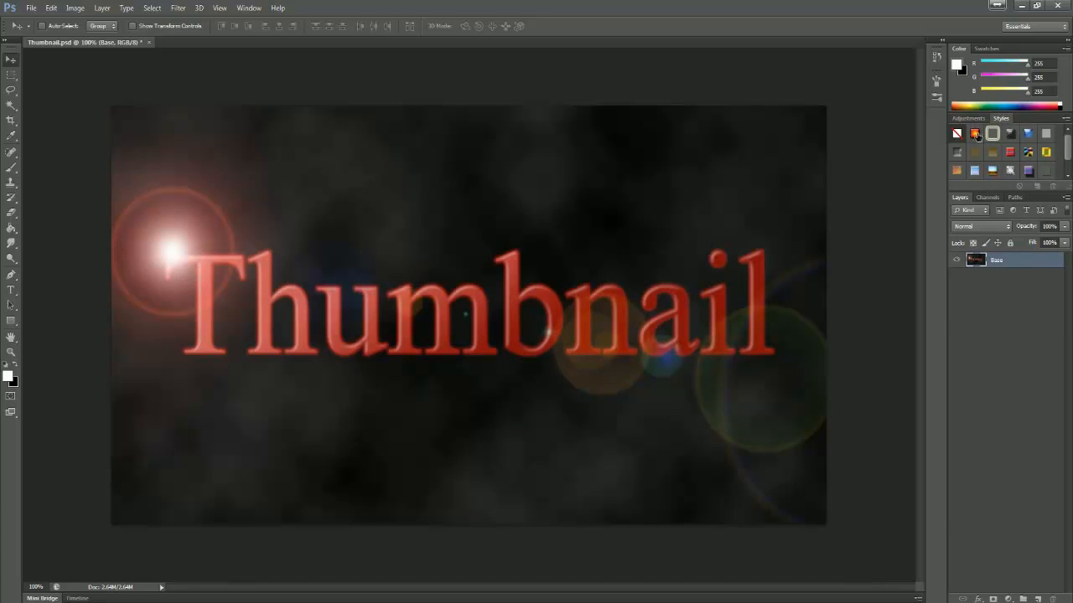
pyautogui.click(974, 133)
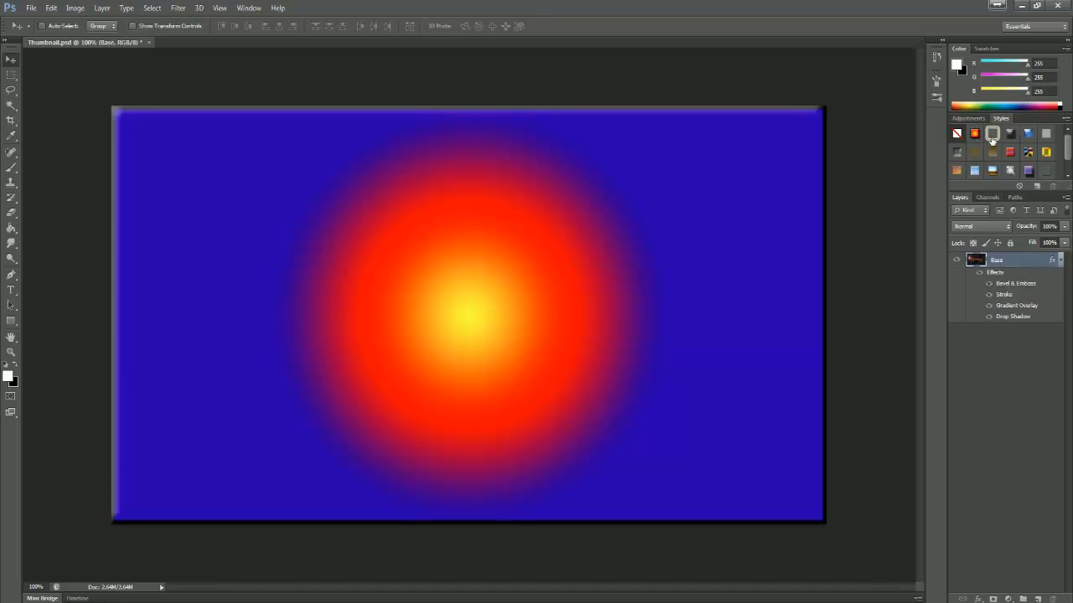
pyautogui.click(993, 134)
pyautogui.click(1010, 134)
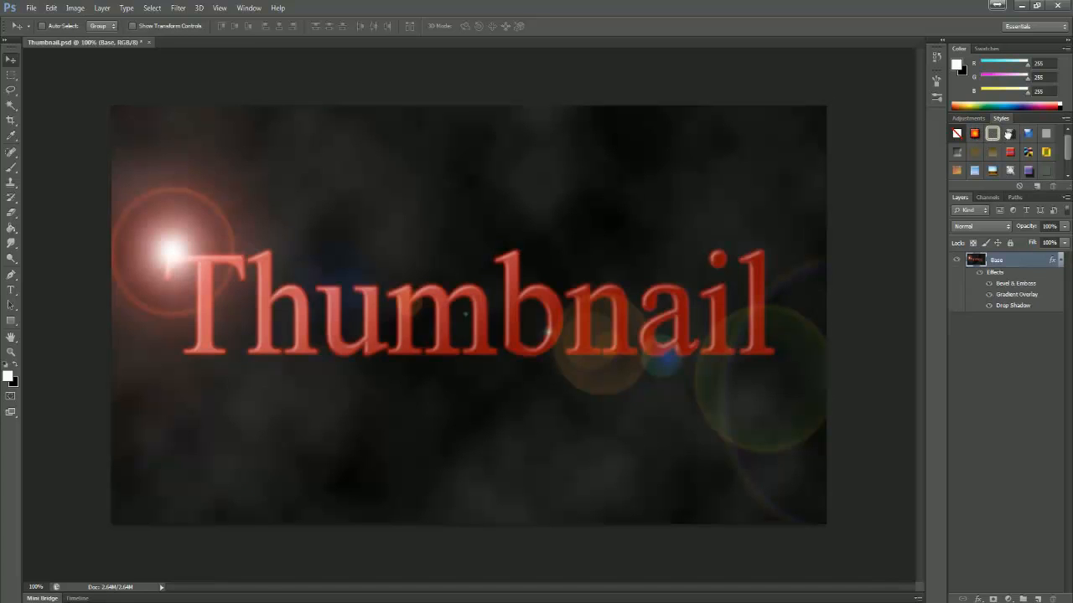
pyautogui.click(1026, 134)
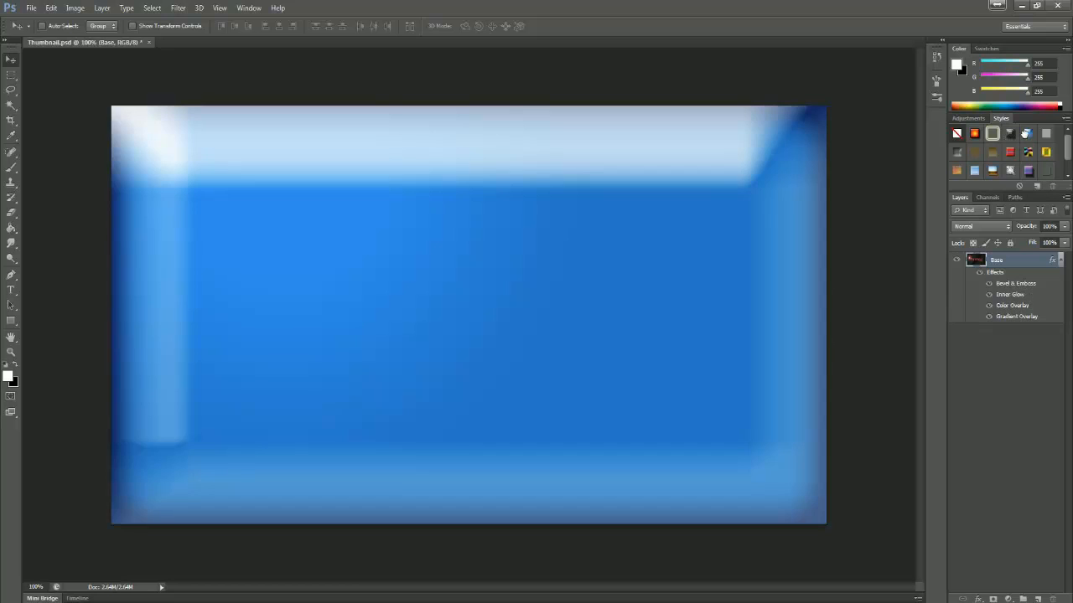
# - Try the second row of preset layer styles on the Base layer, from Sunspots (Texture) back to the puzzle texture
pyautogui.click(1046, 152)
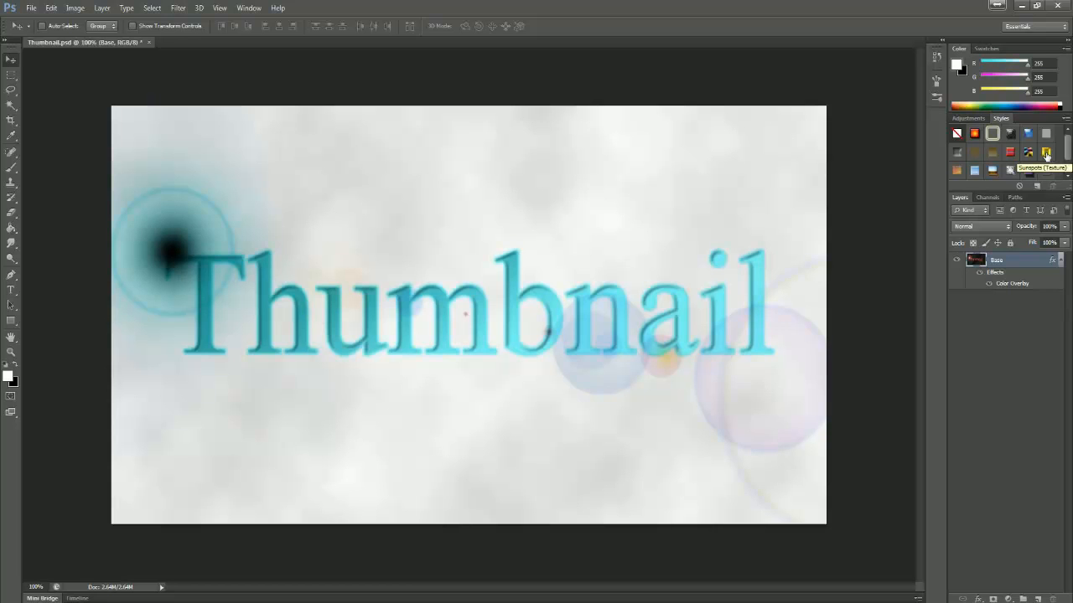
pyautogui.click(1028, 152)
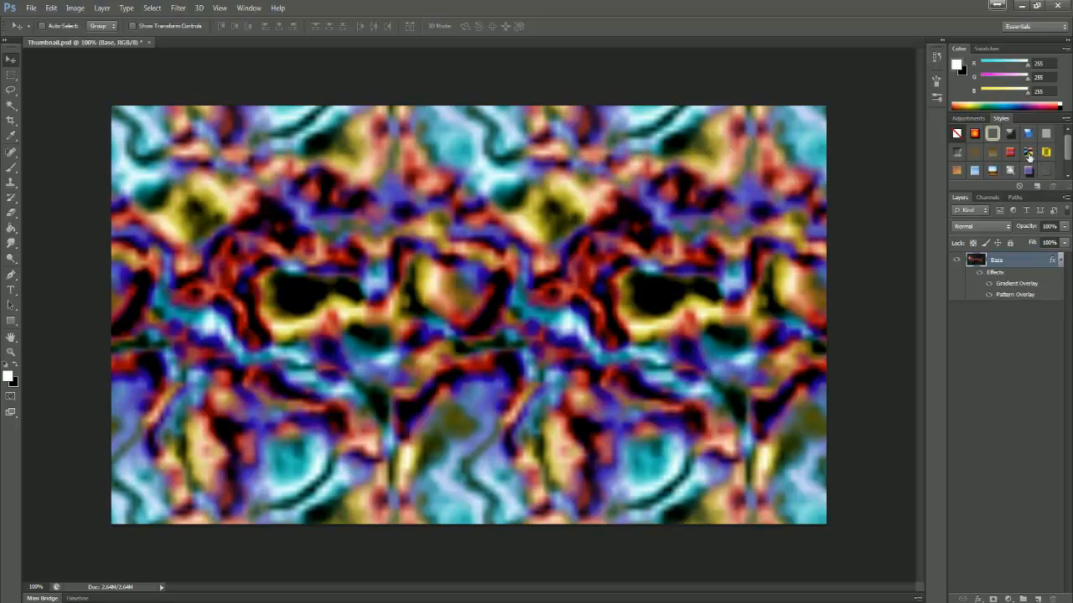
pyautogui.click(1010, 154)
pyautogui.click(995, 158)
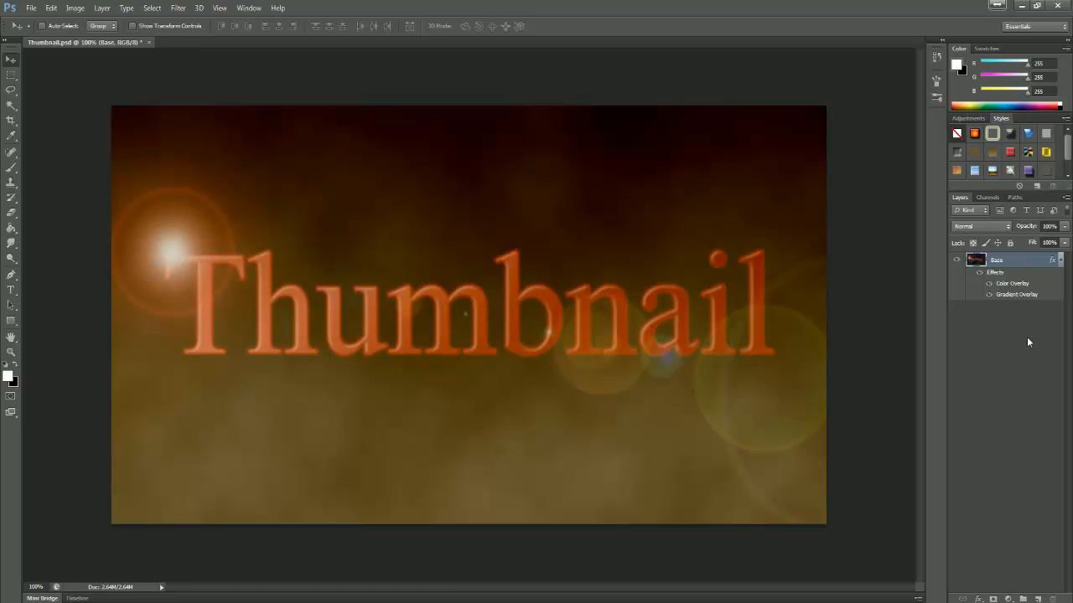
pyautogui.click(975, 153)
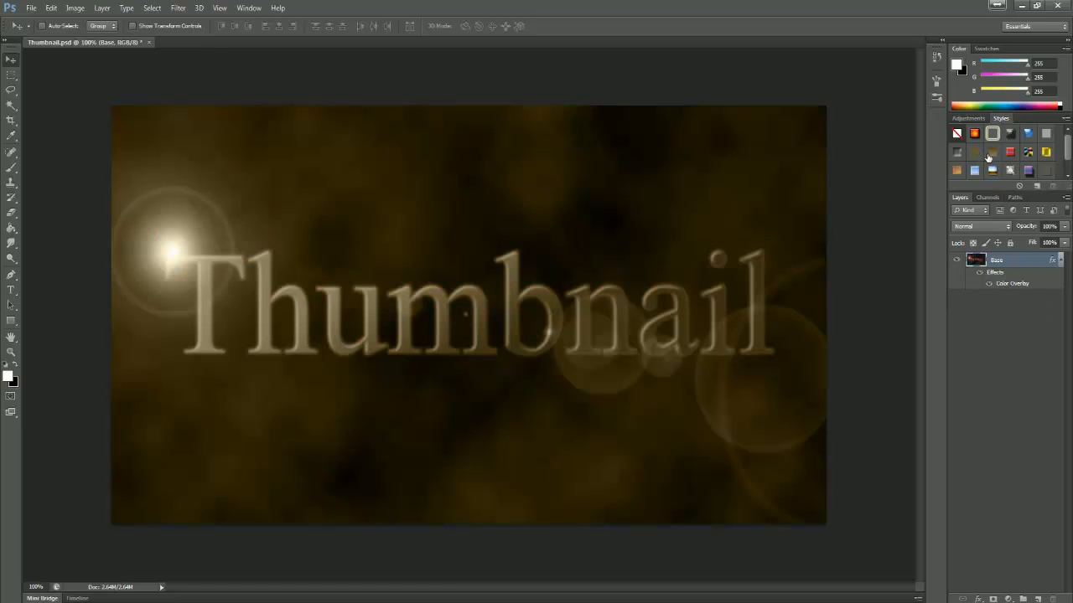
pyautogui.click(958, 153)
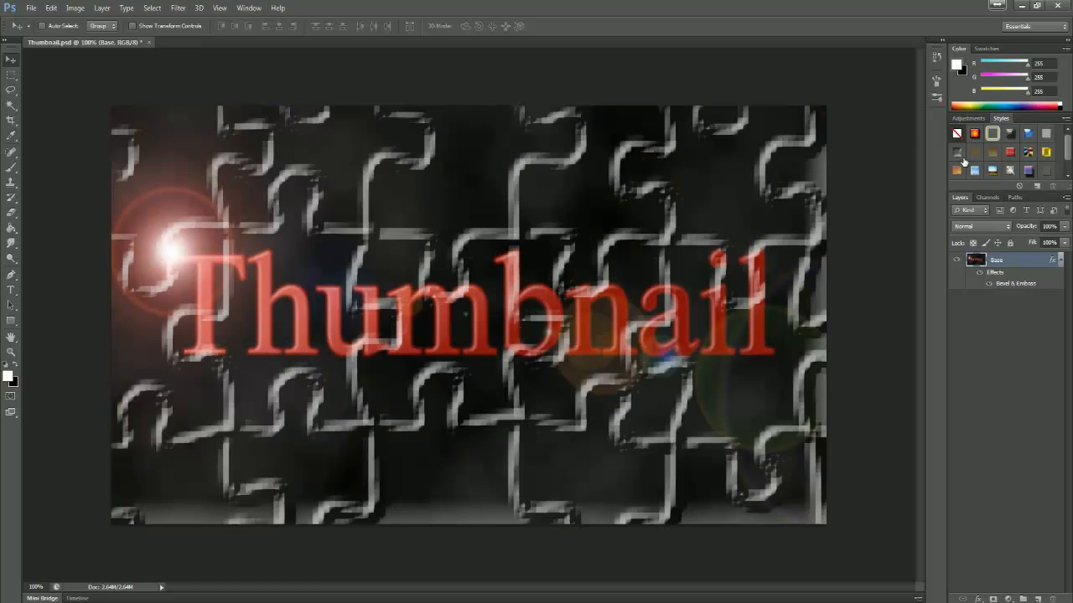
# - Try each preset layer style in the third row on the Base layer, ending with the last one in that row
pyautogui.click(959, 171)
pyautogui.click(973, 171)
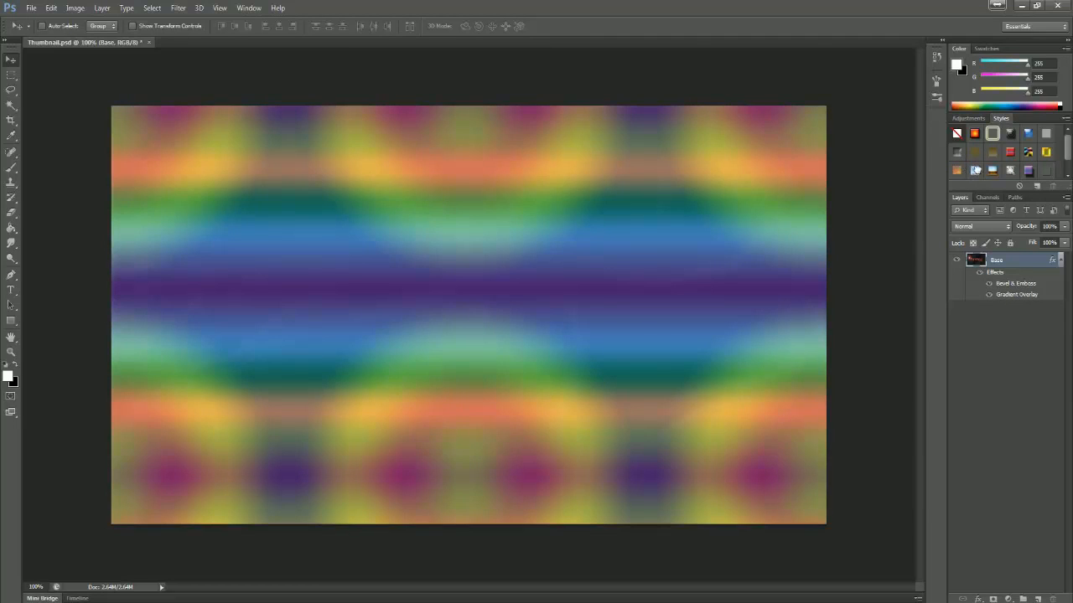
pyautogui.click(992, 170)
pyautogui.click(1010, 171)
pyautogui.click(1029, 171)
pyautogui.click(1047, 171)
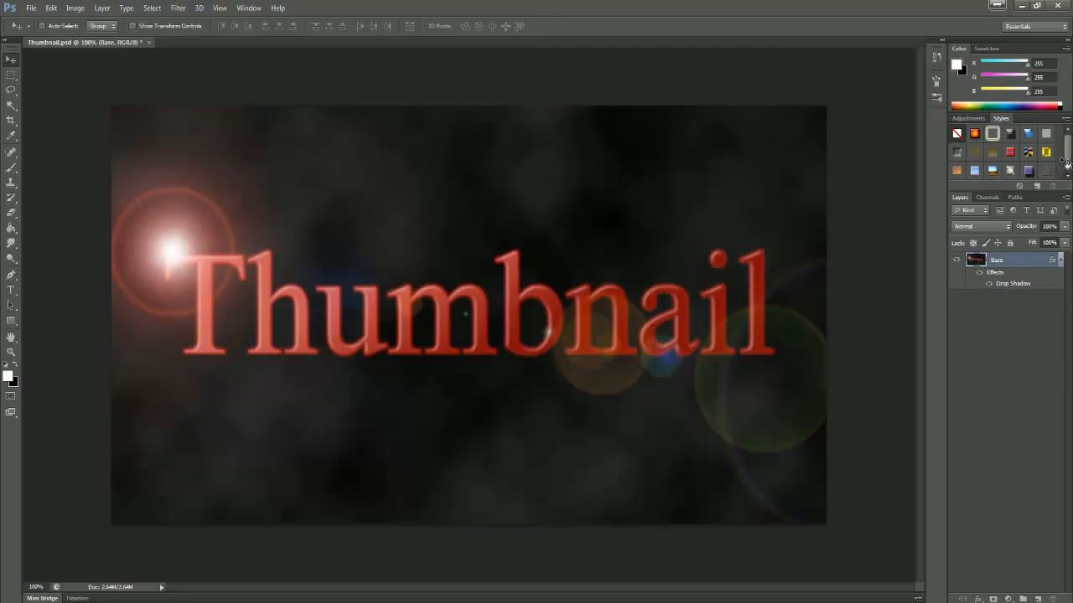
# - Compare the warm gradient preset with Sepia Tone (Image) on the Base layer, and reset it to Default Style (None)
pyautogui.click(993, 153)
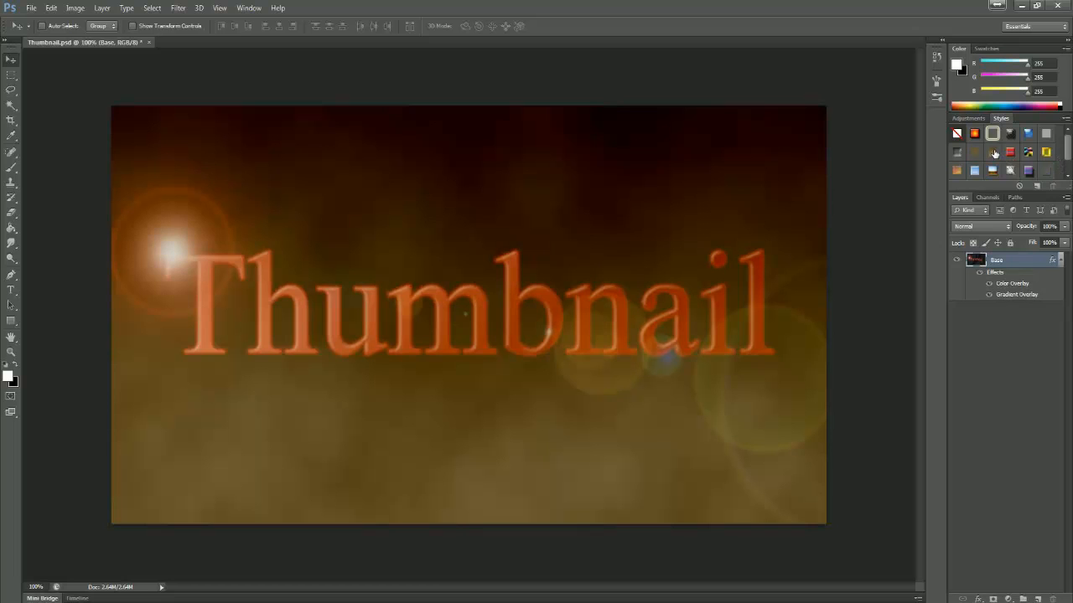
pyautogui.click(976, 153)
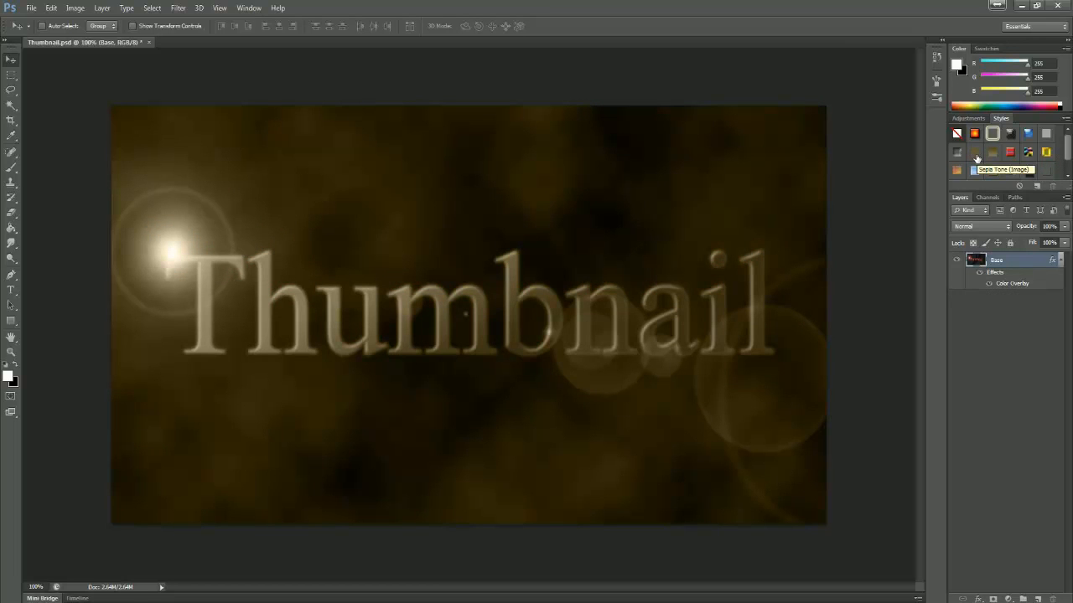
pyautogui.click(963, 119)
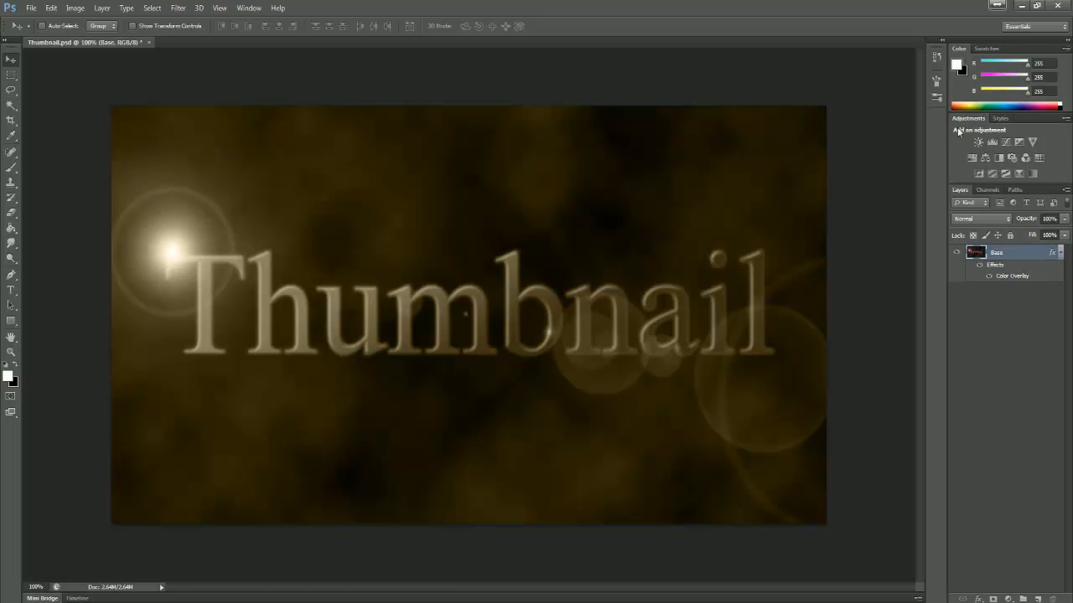
pyautogui.click(1001, 119)
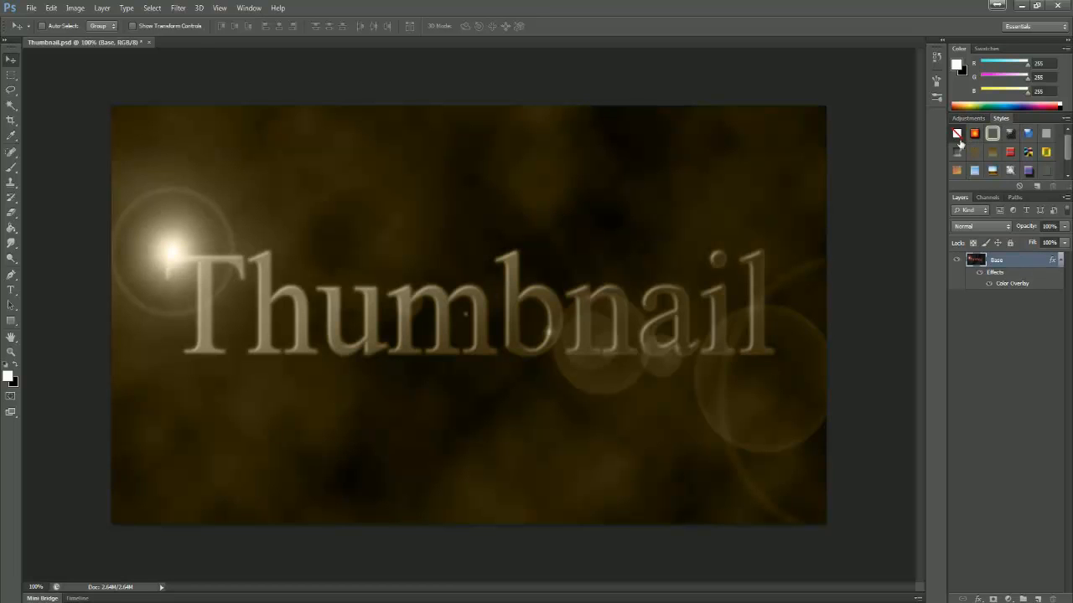
pyautogui.click(956, 133)
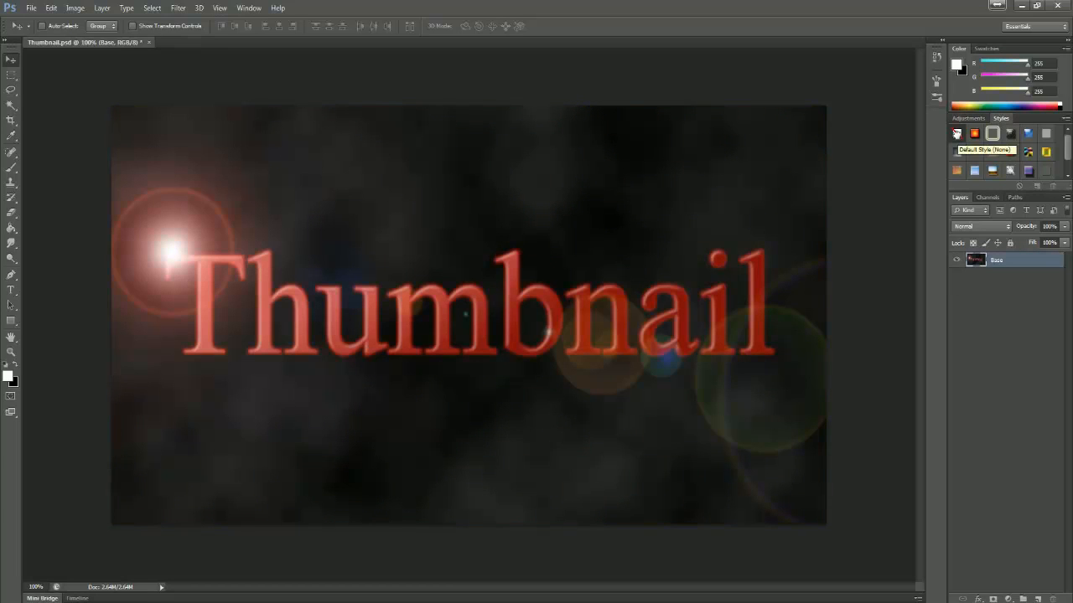
# - Try the last two preset layer styles on the Base layer and restore Default Style (None)
pyautogui.scroll(-1, 1069, 155)
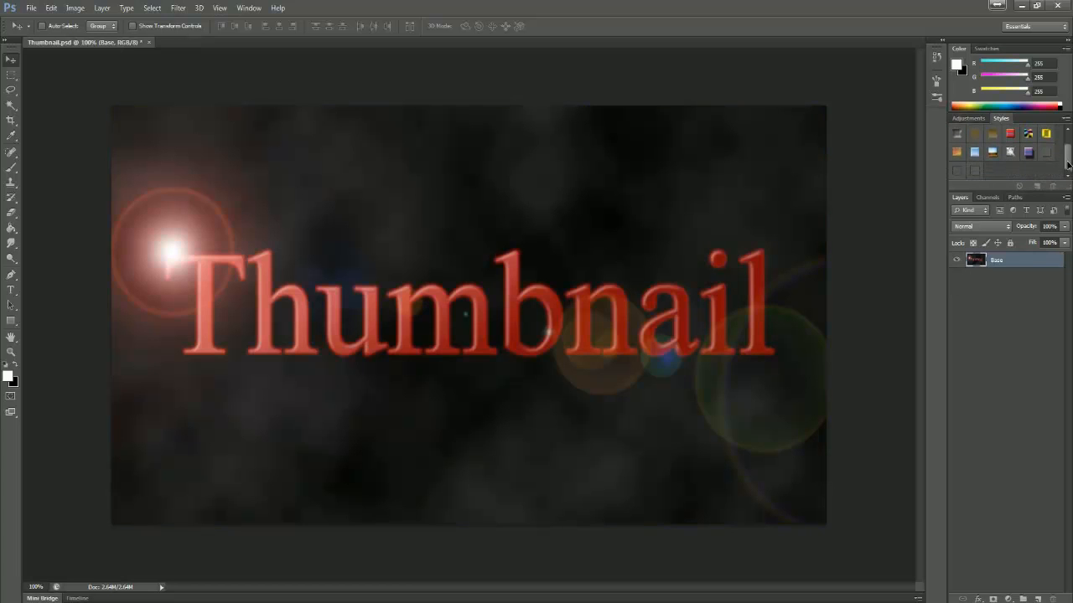
pyautogui.click(975, 172)
pyautogui.click(956, 172)
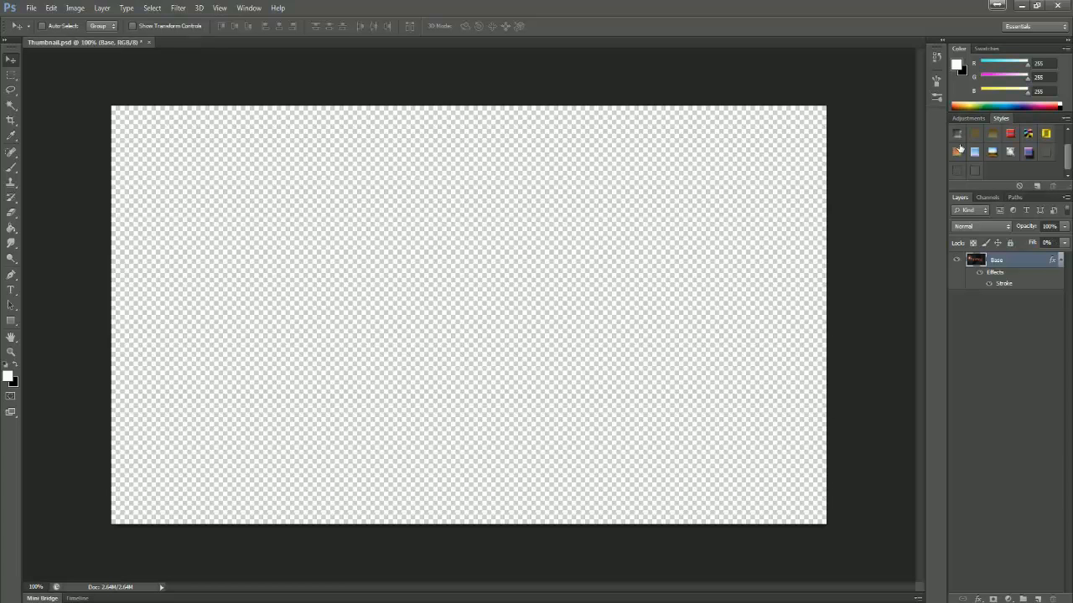
pyautogui.scroll(1, 1065, 156)
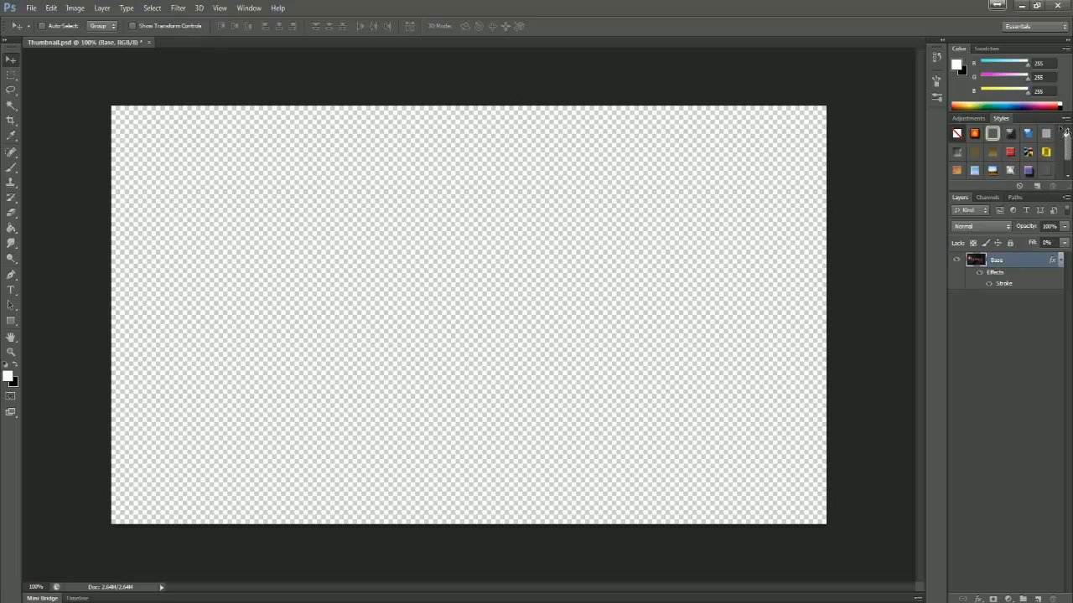
pyautogui.click(956, 133)
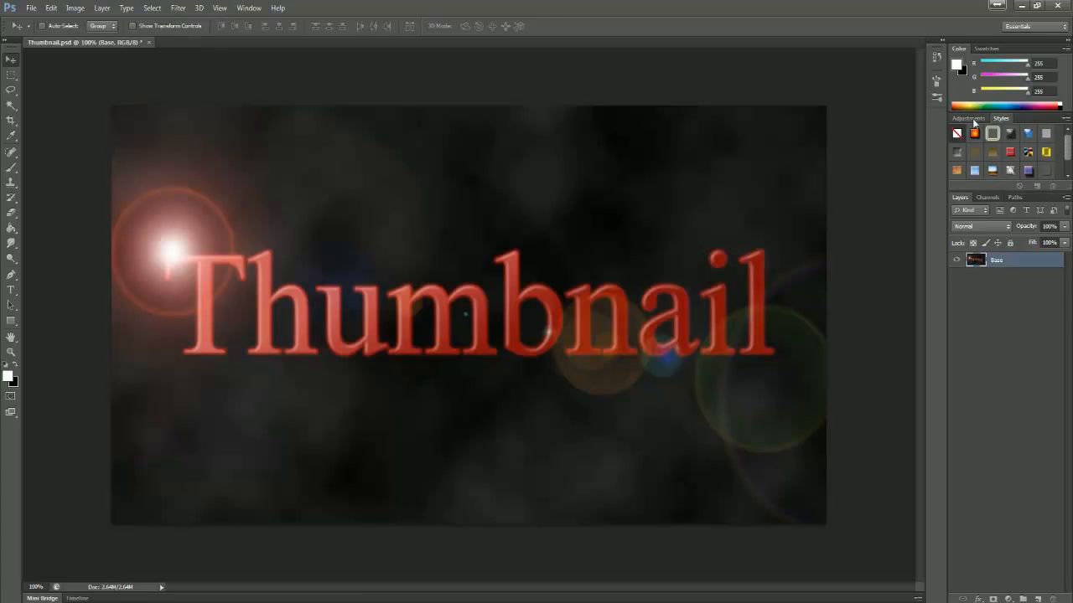
# - Examine the Red, Green and Blue channels individually, restore the RGB composite, check the paths and return to the layers
pyautogui.click(994, 198)
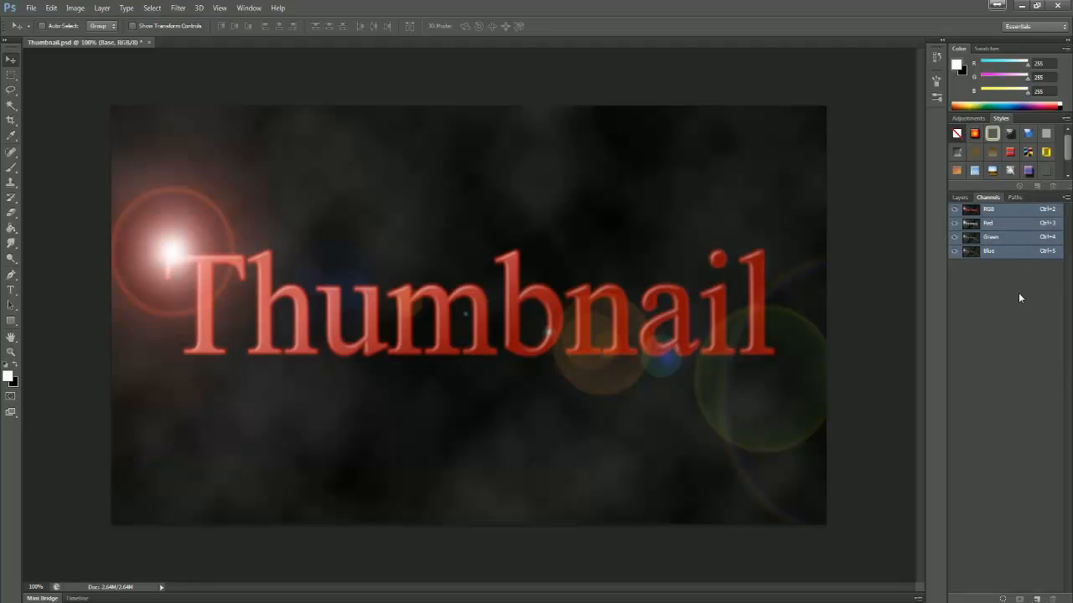
pyautogui.click(997, 223)
pyautogui.click(998, 238)
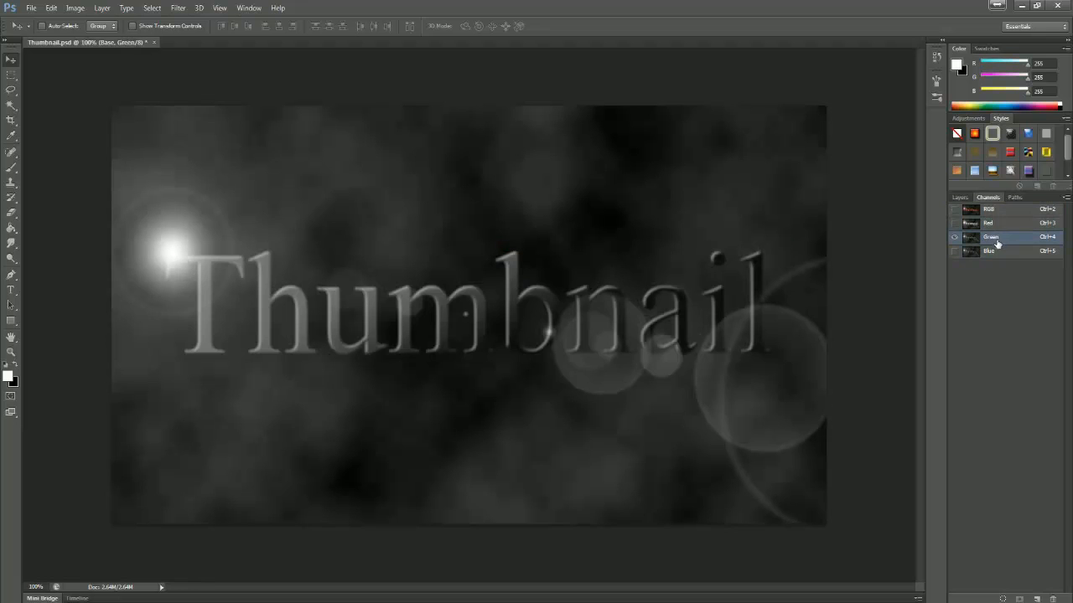
pyautogui.click(993, 252)
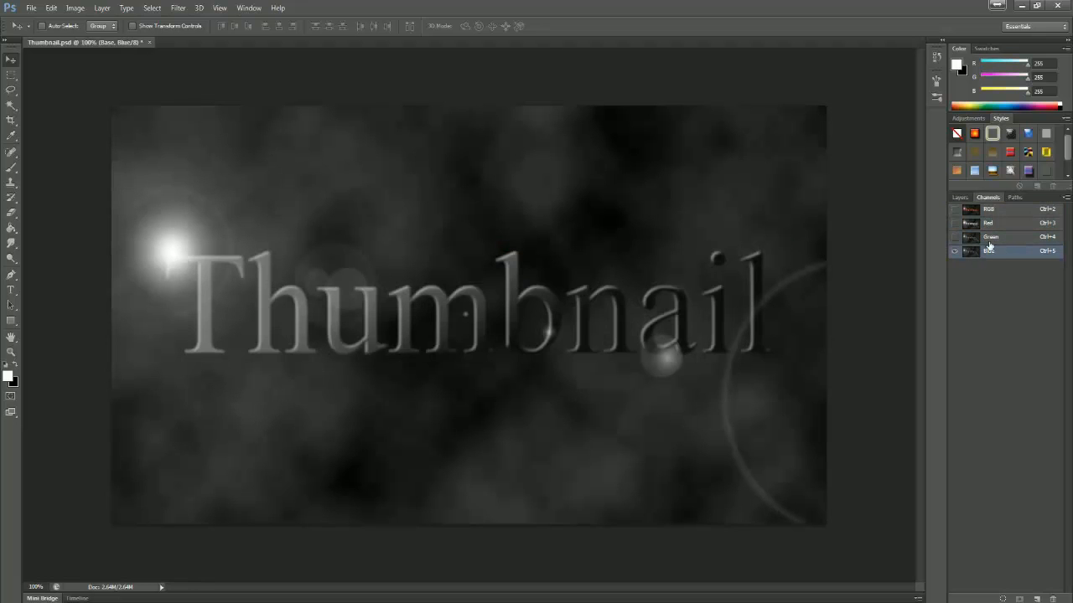
pyautogui.click(992, 238)
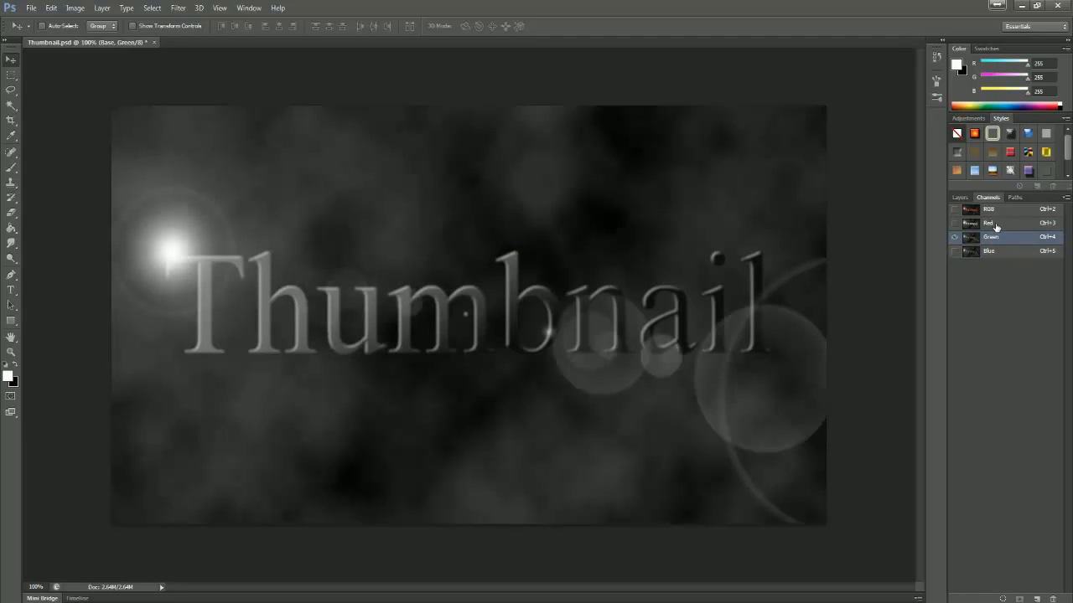
pyautogui.click(996, 224)
pyautogui.click(995, 216)
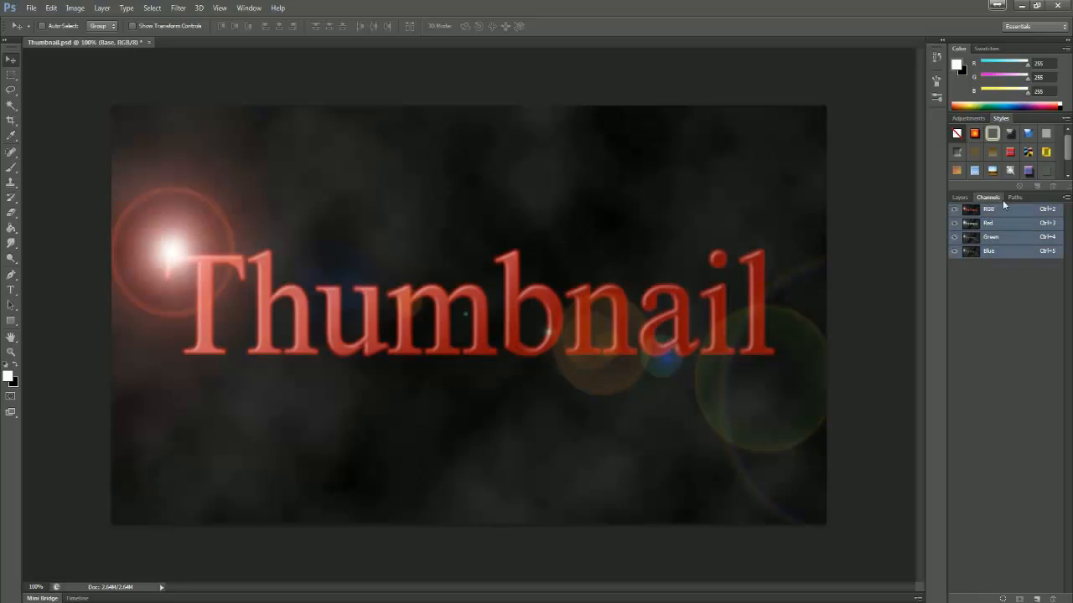
pyautogui.click(1014, 197)
pyautogui.click(960, 197)
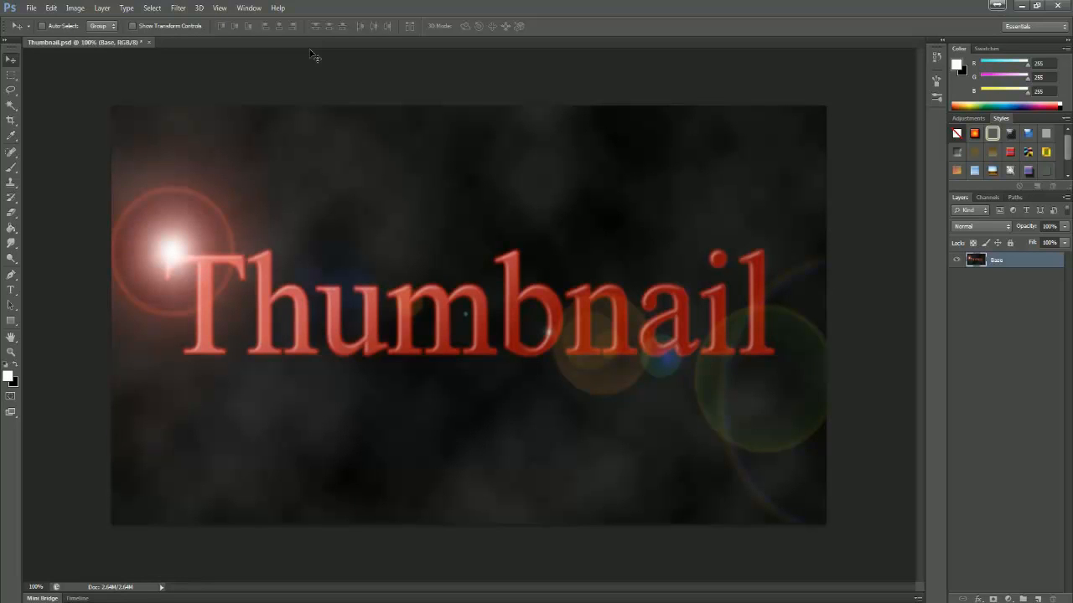
# - Save a copy of the image as Thumbnail.png in PNG format in the PNG files folder, accepting the PNG options
pyautogui.click(31, 7)
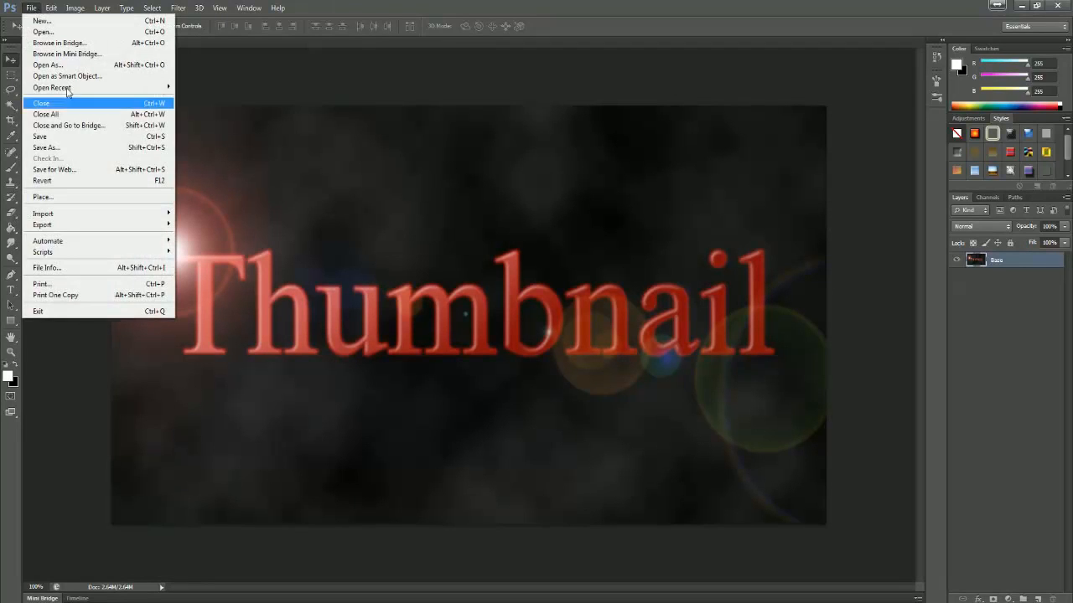
pyautogui.click(64, 148)
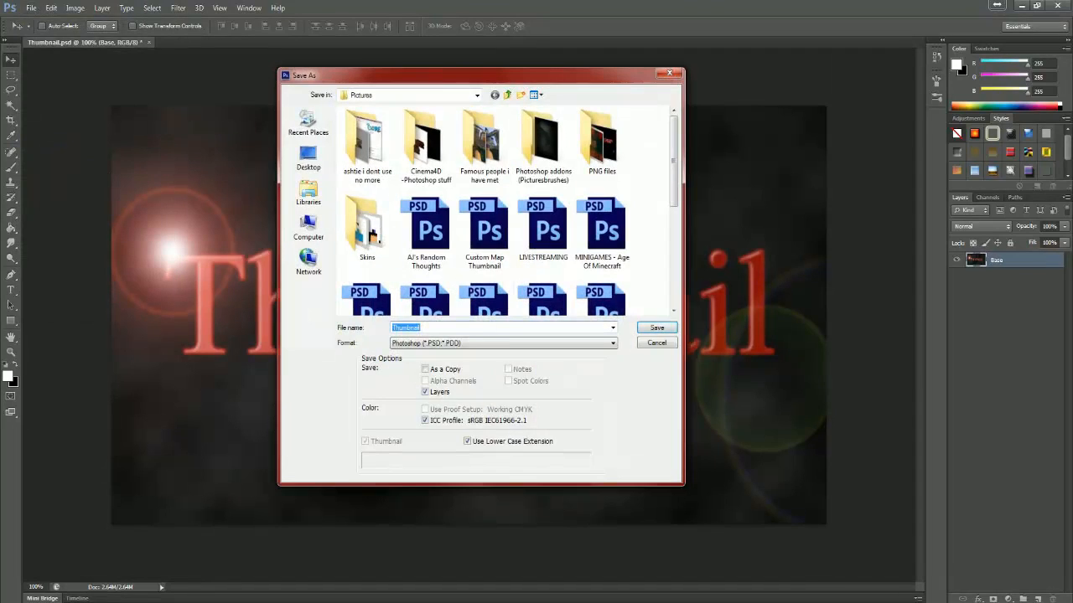
pyautogui.click(479, 343)
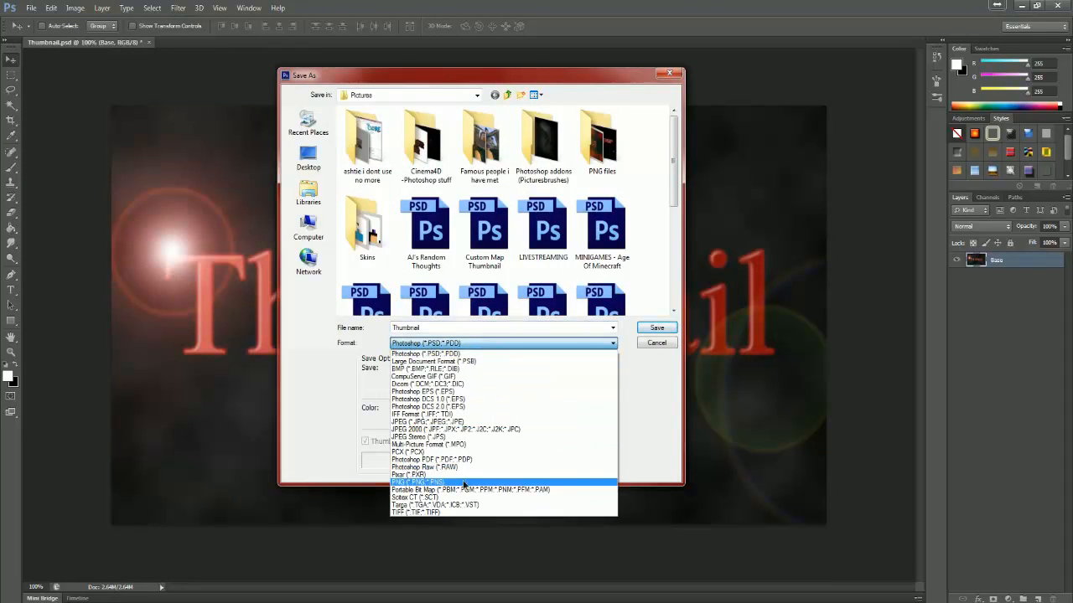
pyautogui.click(465, 483)
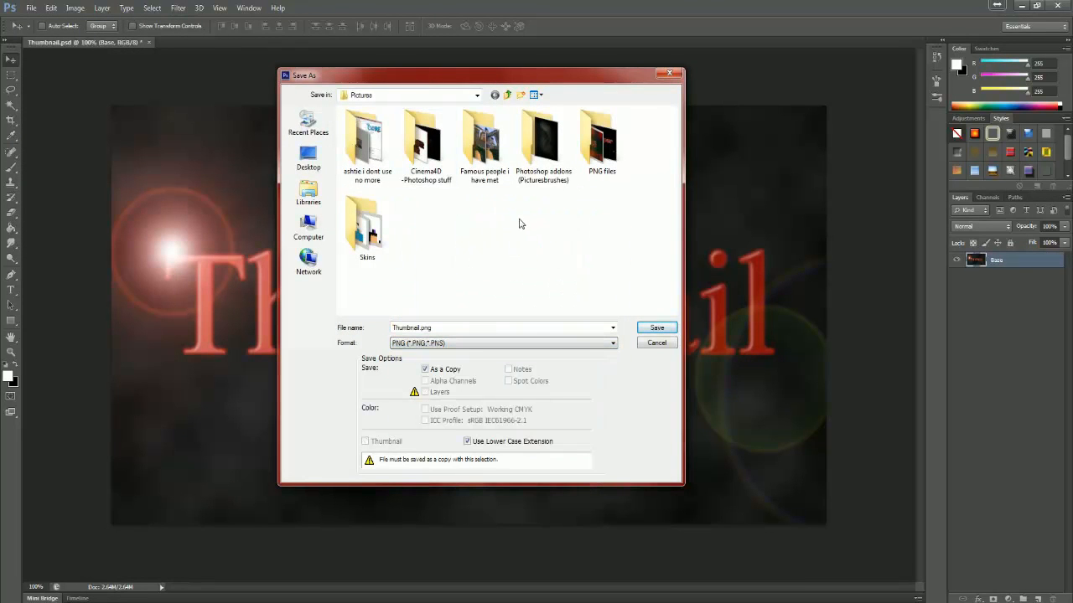
pyautogui.doubleClick(600, 159)
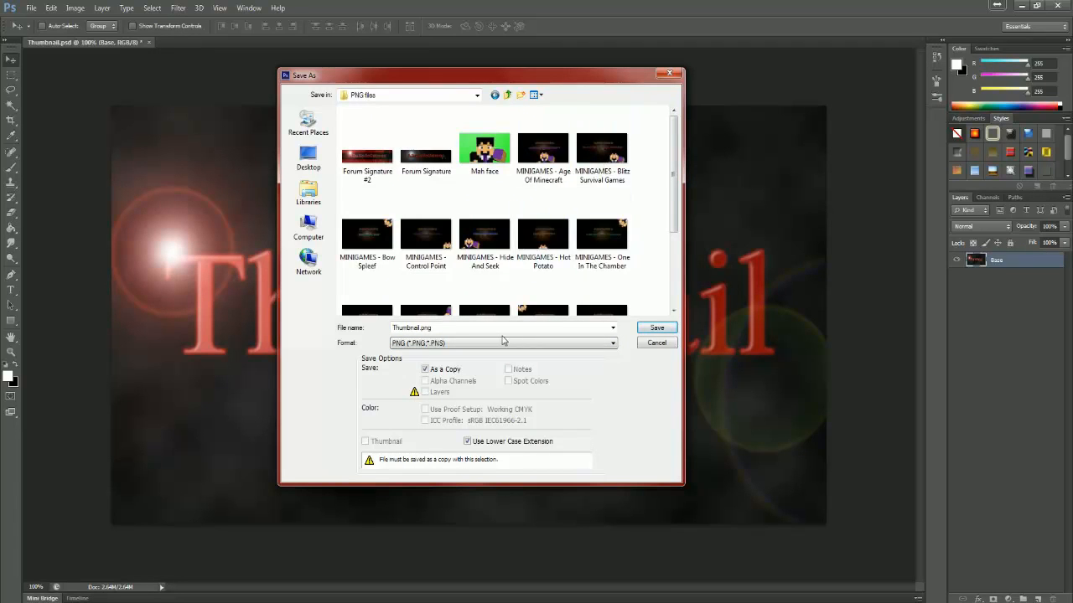
pyautogui.click(656, 328)
pyautogui.click(573, 193)
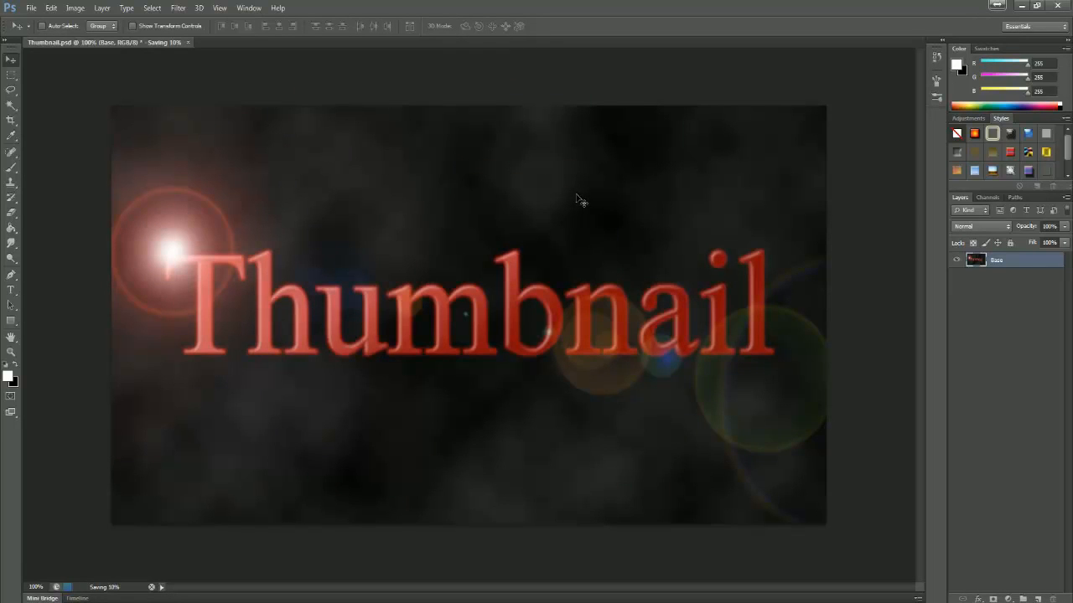
# - Expand the collapsed panels to view the history and brush presets, and collapse them again
pyautogui.click(941, 41)
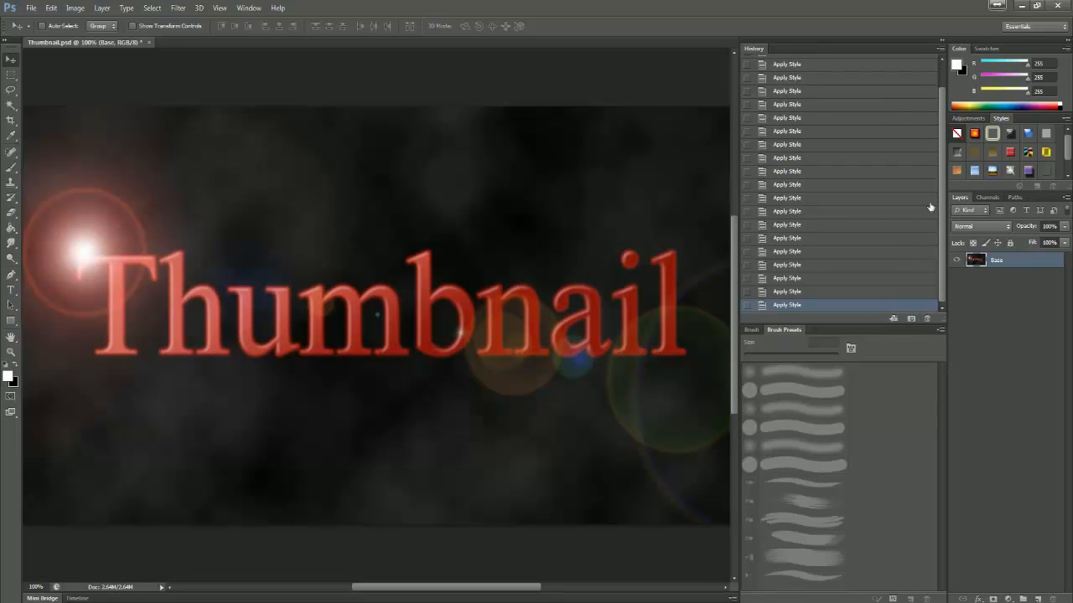
pyautogui.click(945, 42)
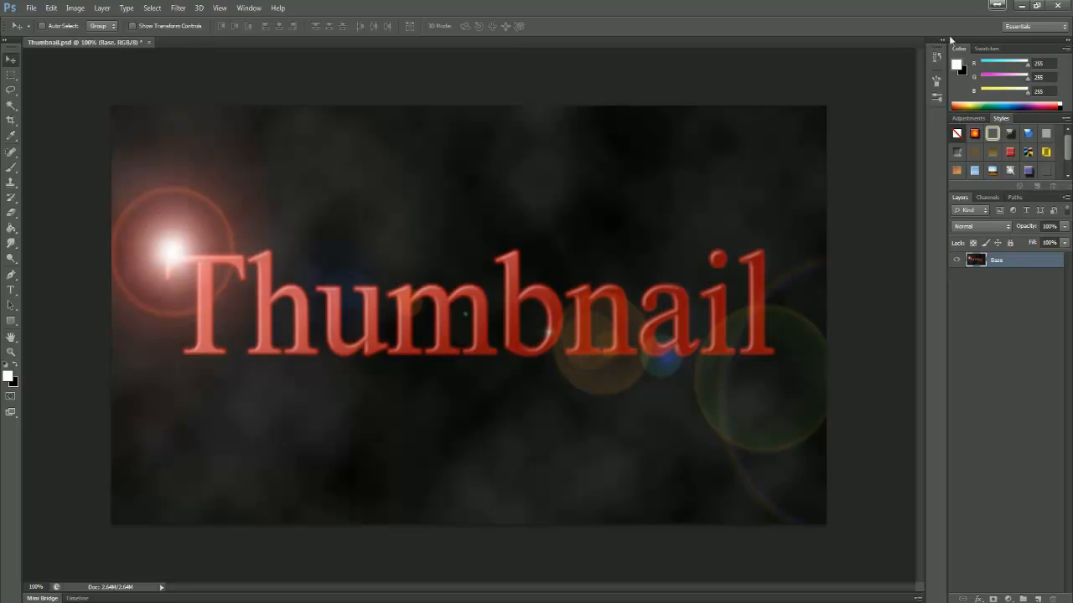
# - Try the warm gradient preset and Sepia Tone (Image) on the Base layer, and restore Default Style (None)
pyautogui.click(994, 151)
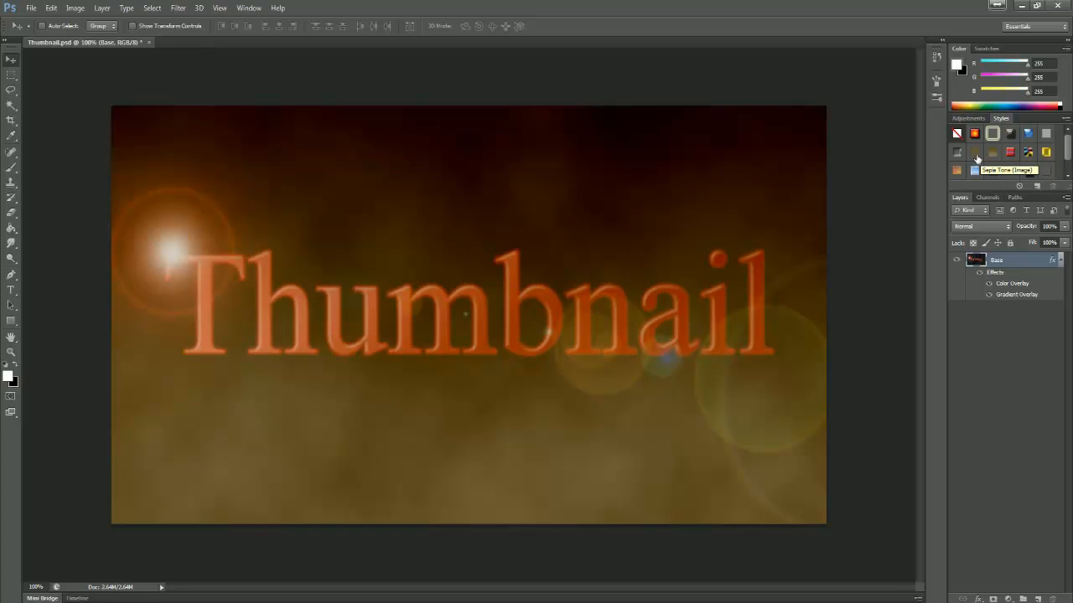
pyautogui.click(976, 154)
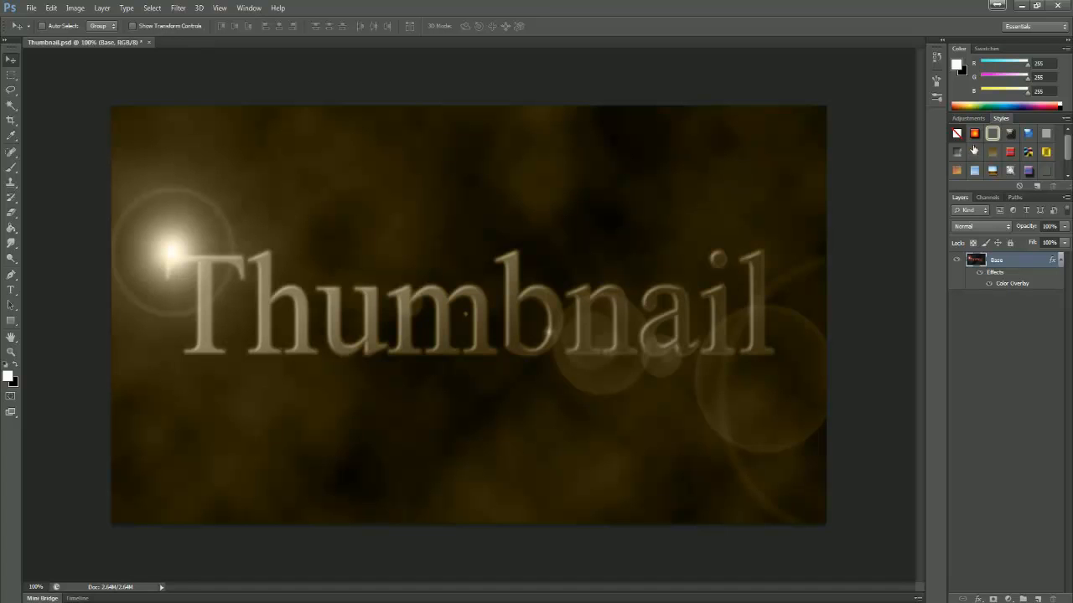
pyautogui.click(957, 135)
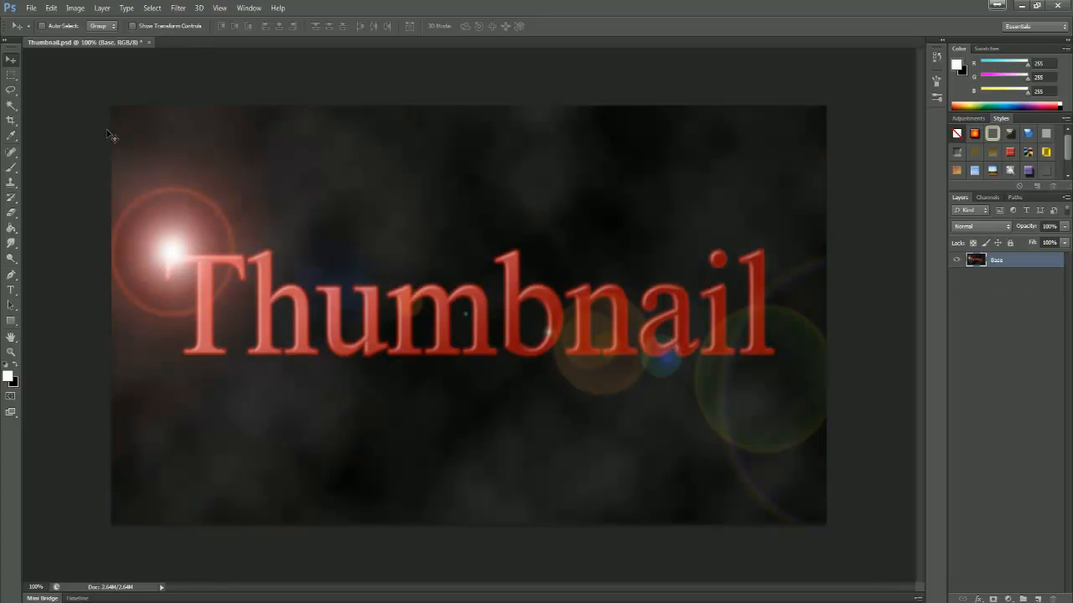